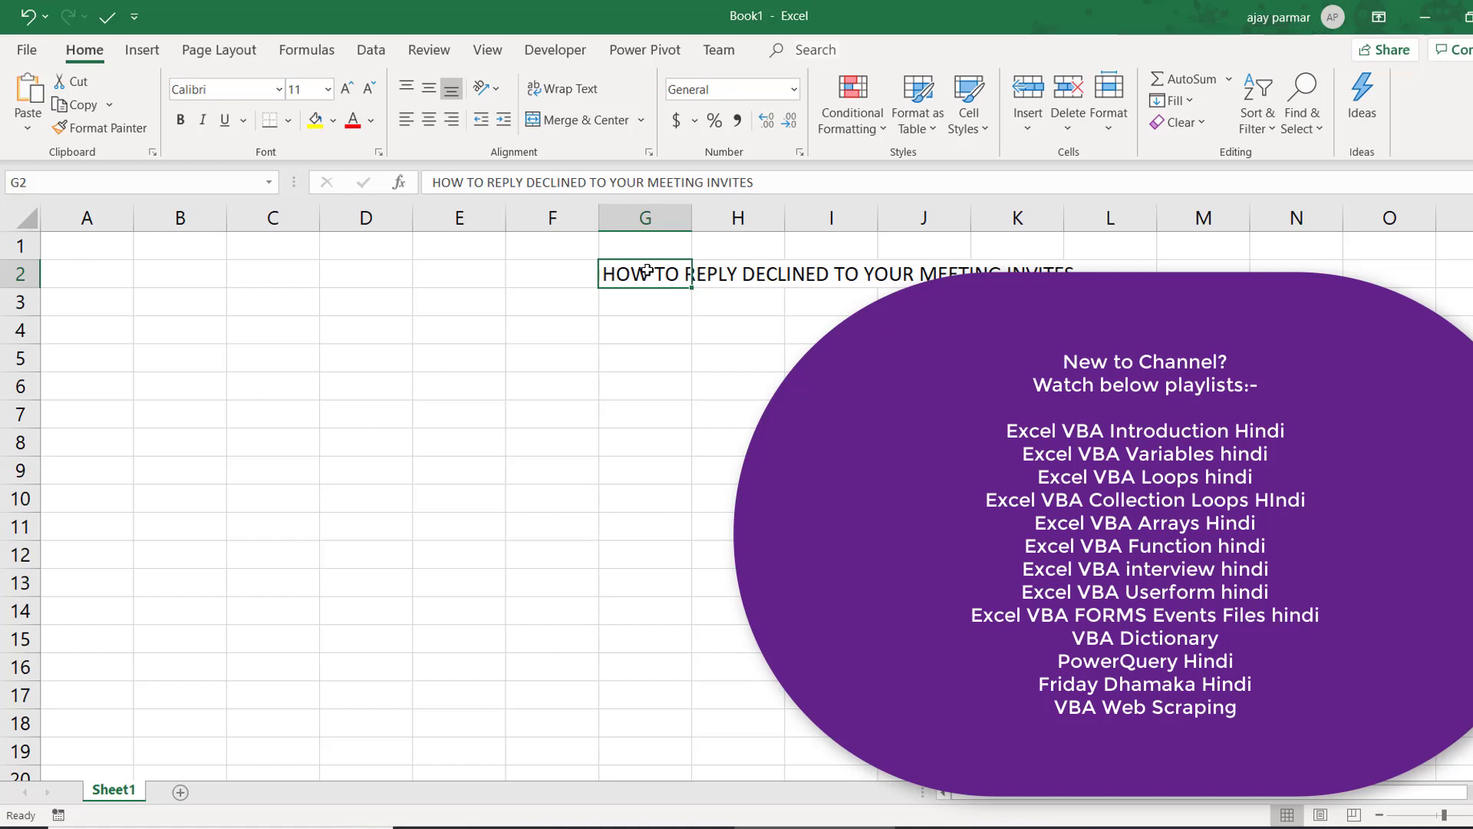
- Select cells F5, E7, E4, D4, F7, G13 and F4 in the spreadsheet
left_click(572, 352)
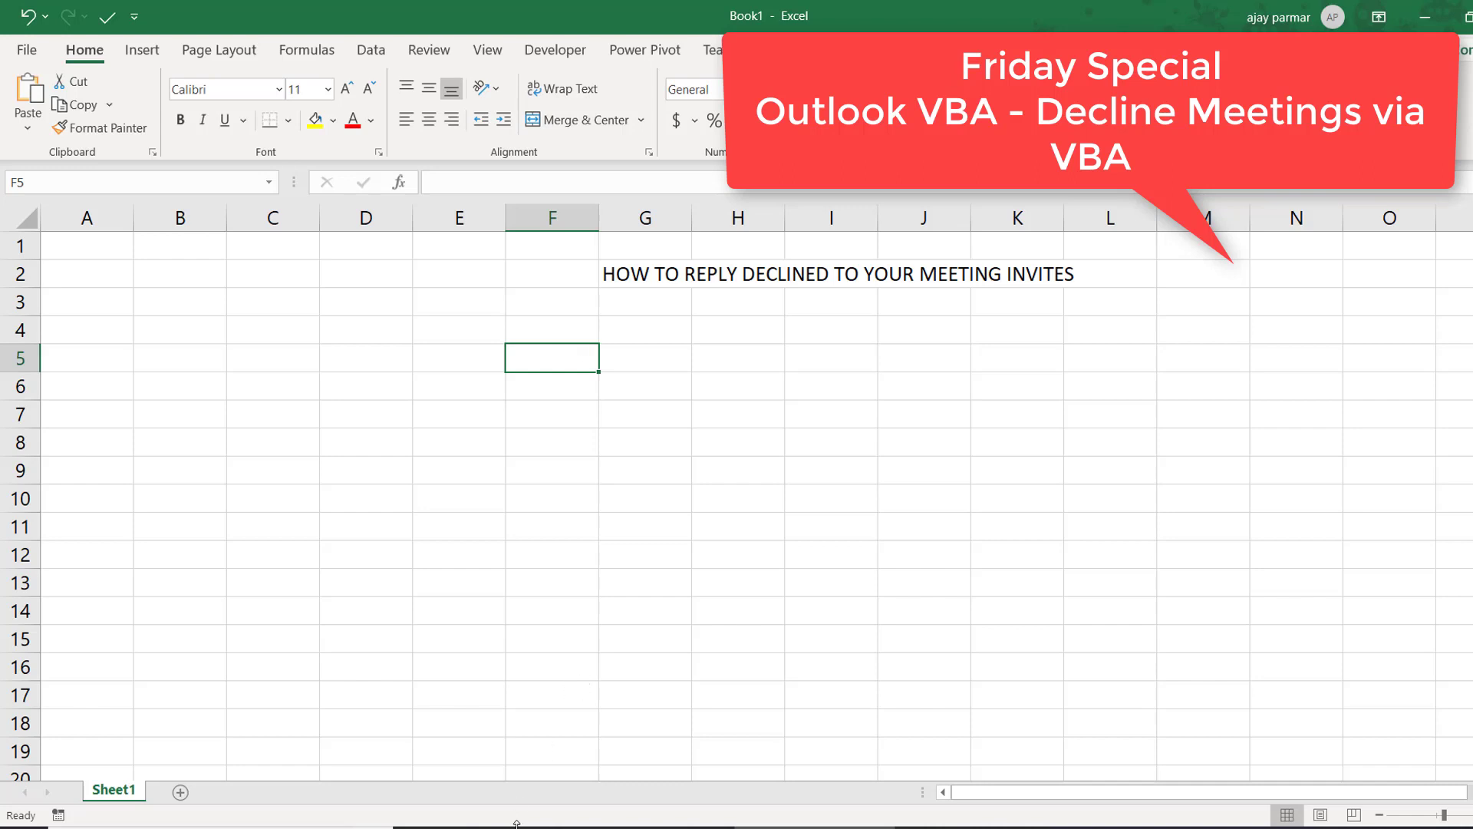
left_click(499, 417)
left_click(427, 326)
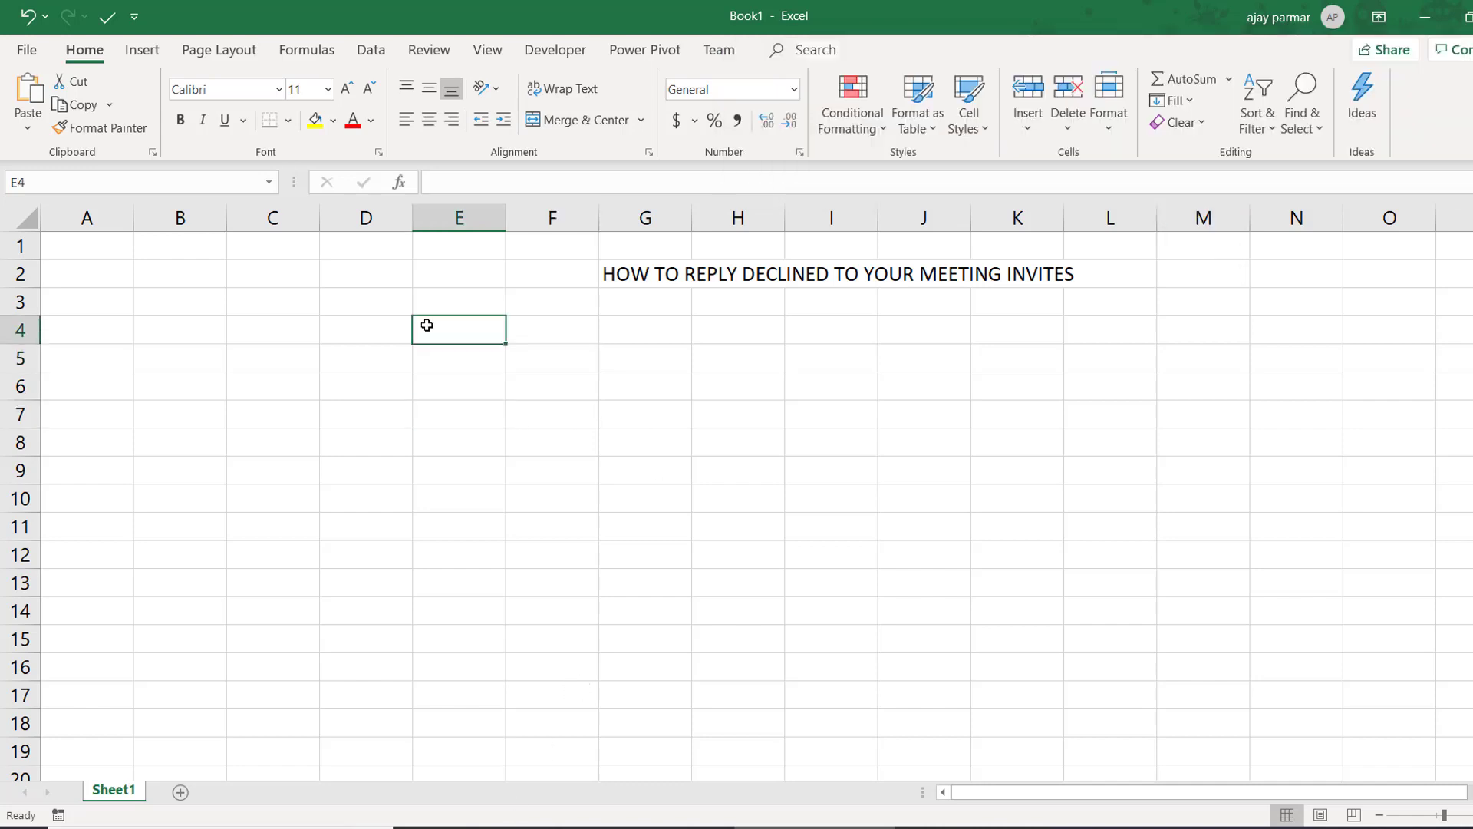
left_click(352, 343)
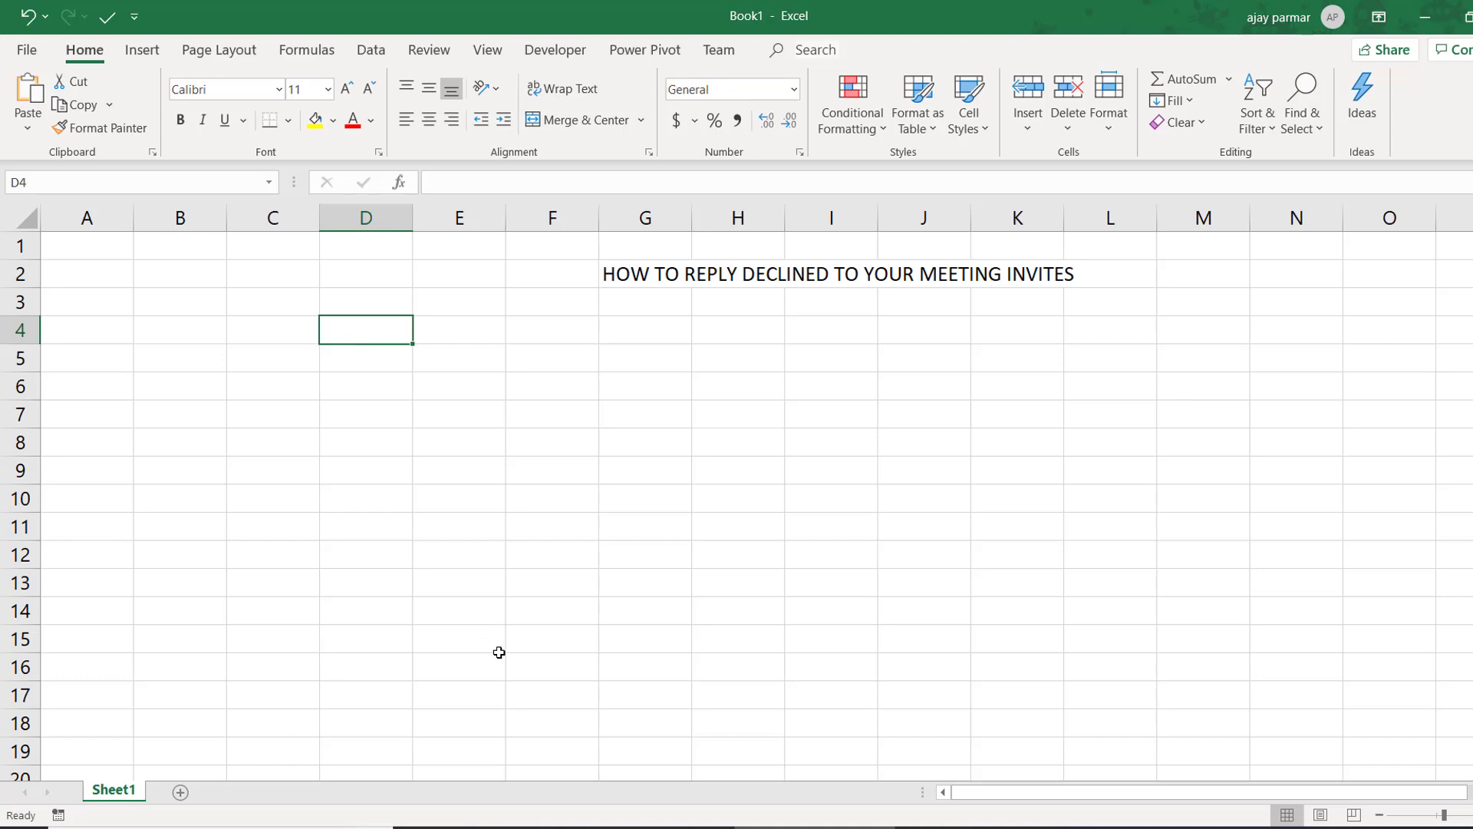
left_click(520, 412)
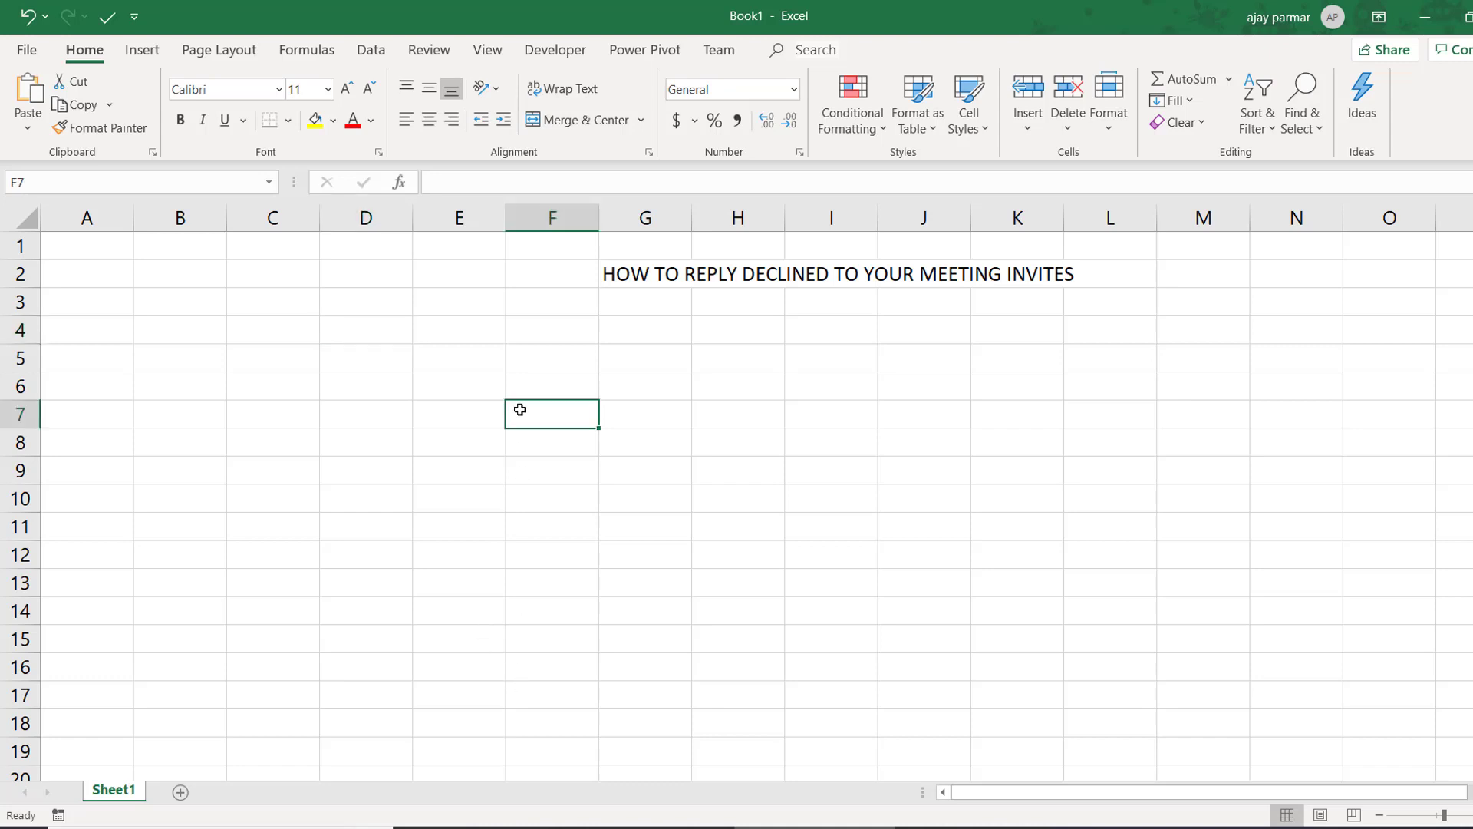
left_click(649, 579)
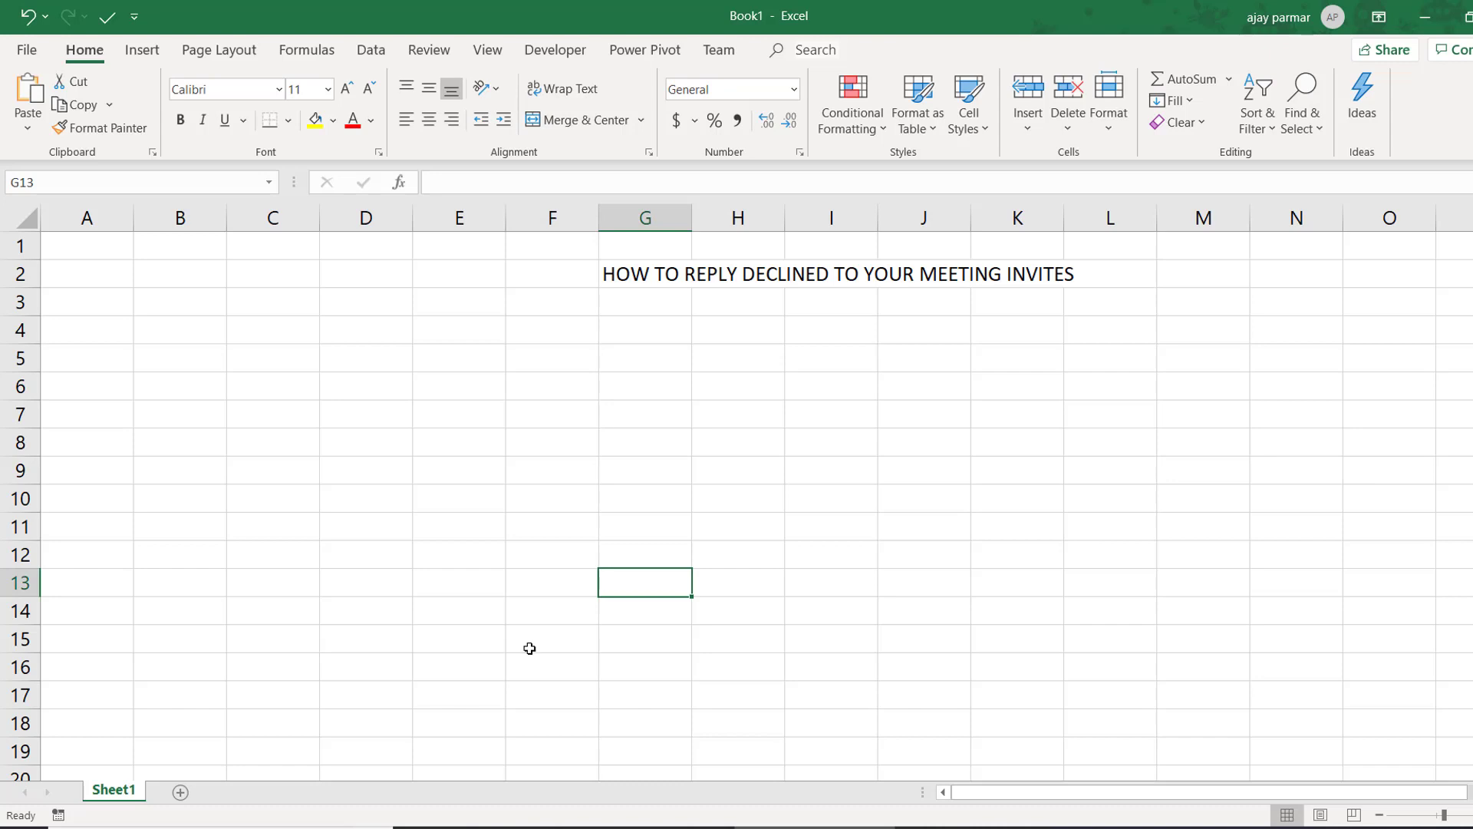
left_click(506, 333)
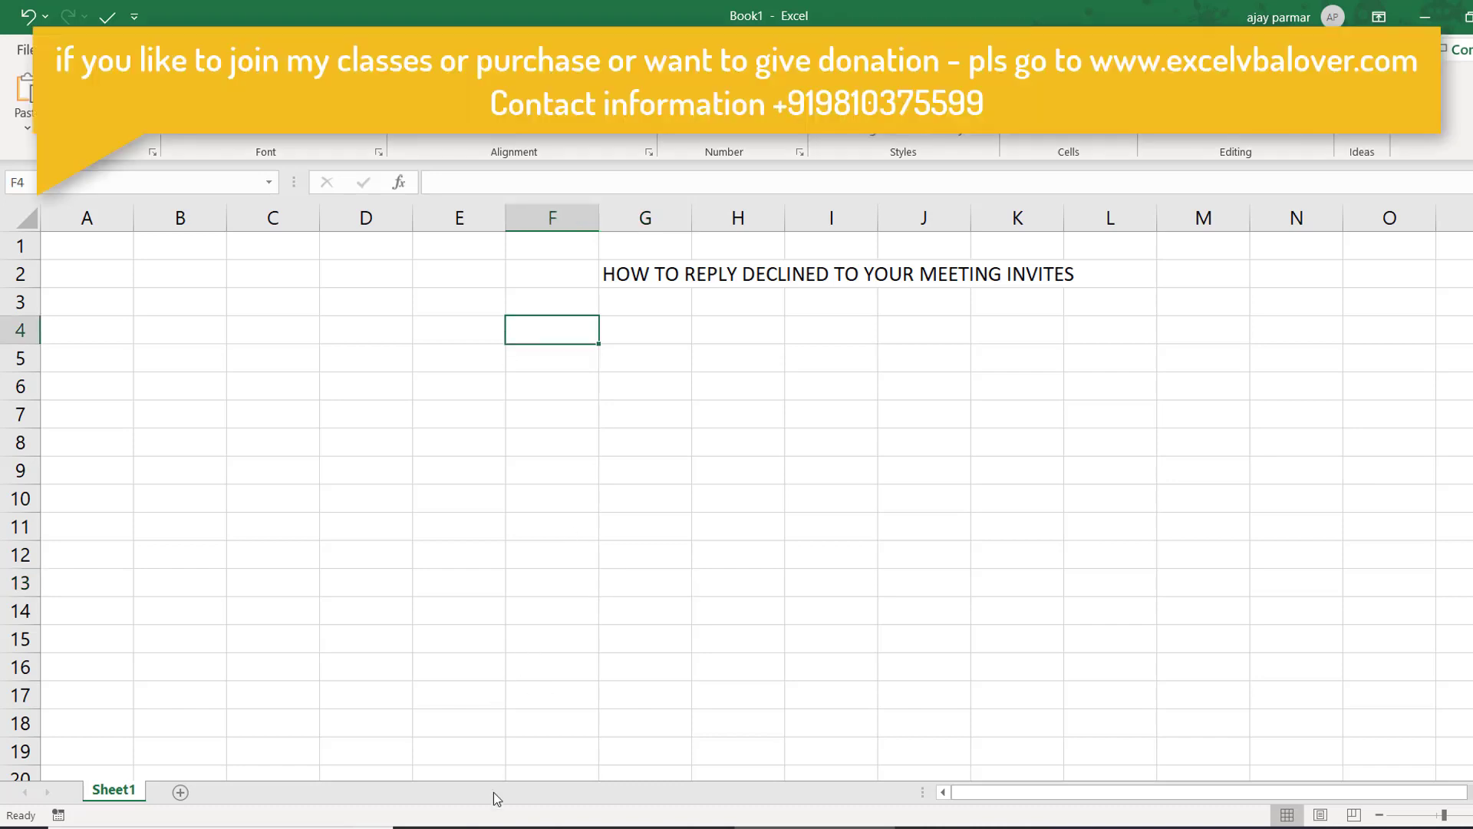
- Switch to Outlook and create a new blank meeting from New Items
left_click(491, 825)
left_click(85, 123)
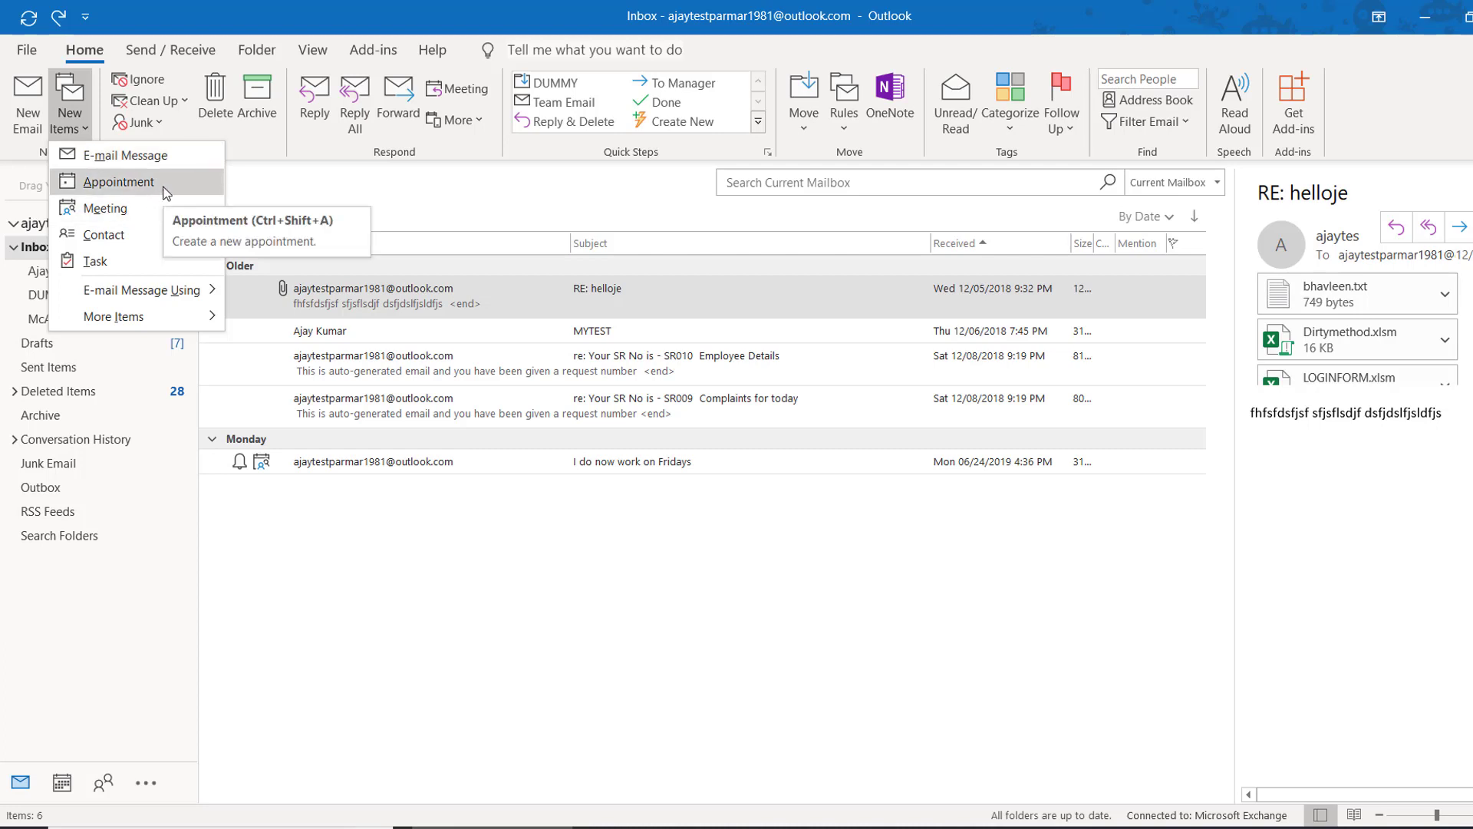
left_click(104, 209)
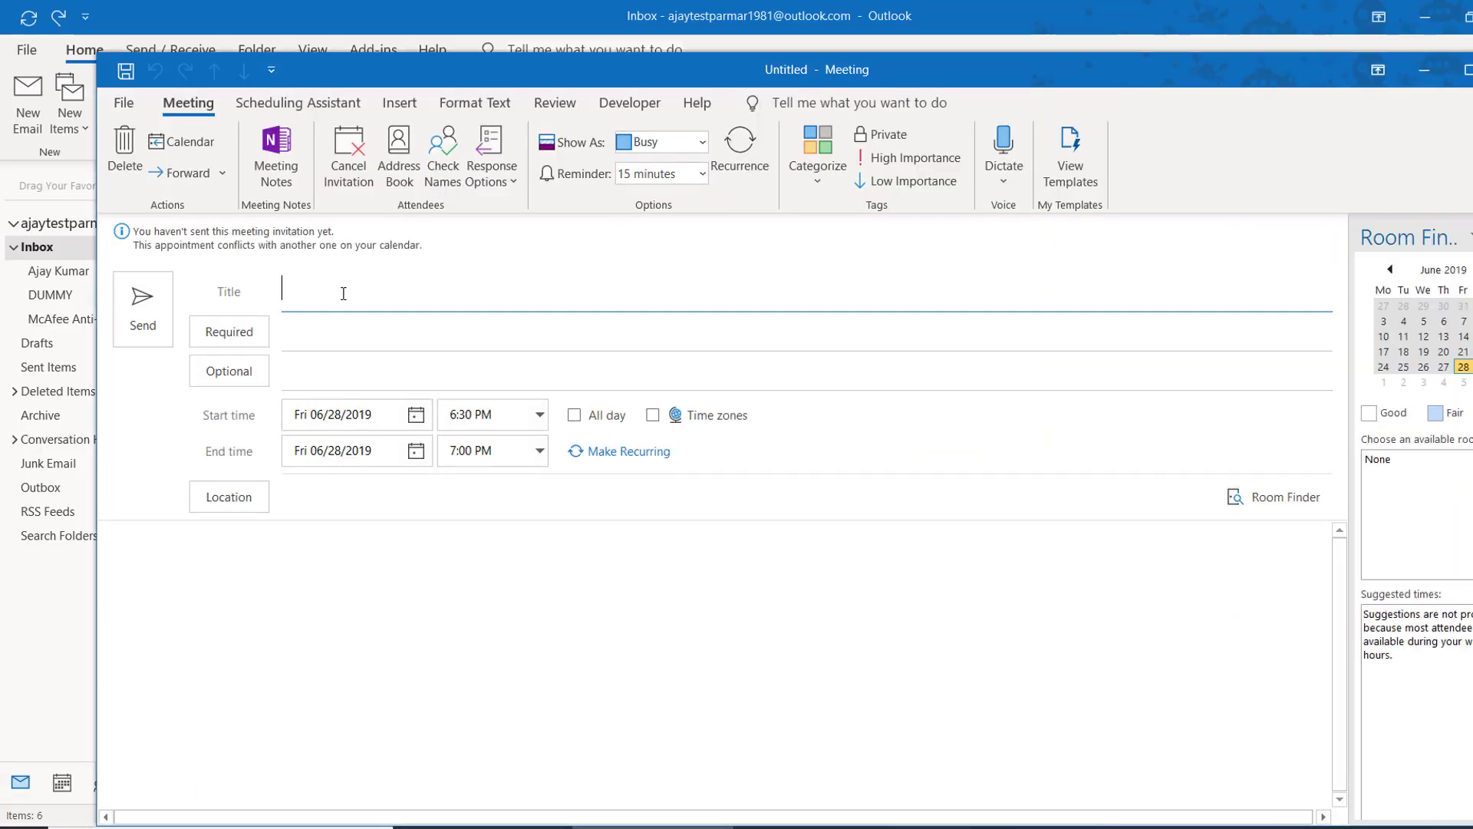
- Move the meeting to Saturday 06/29/2019 and add your test account as required attendee
left_click(416, 422)
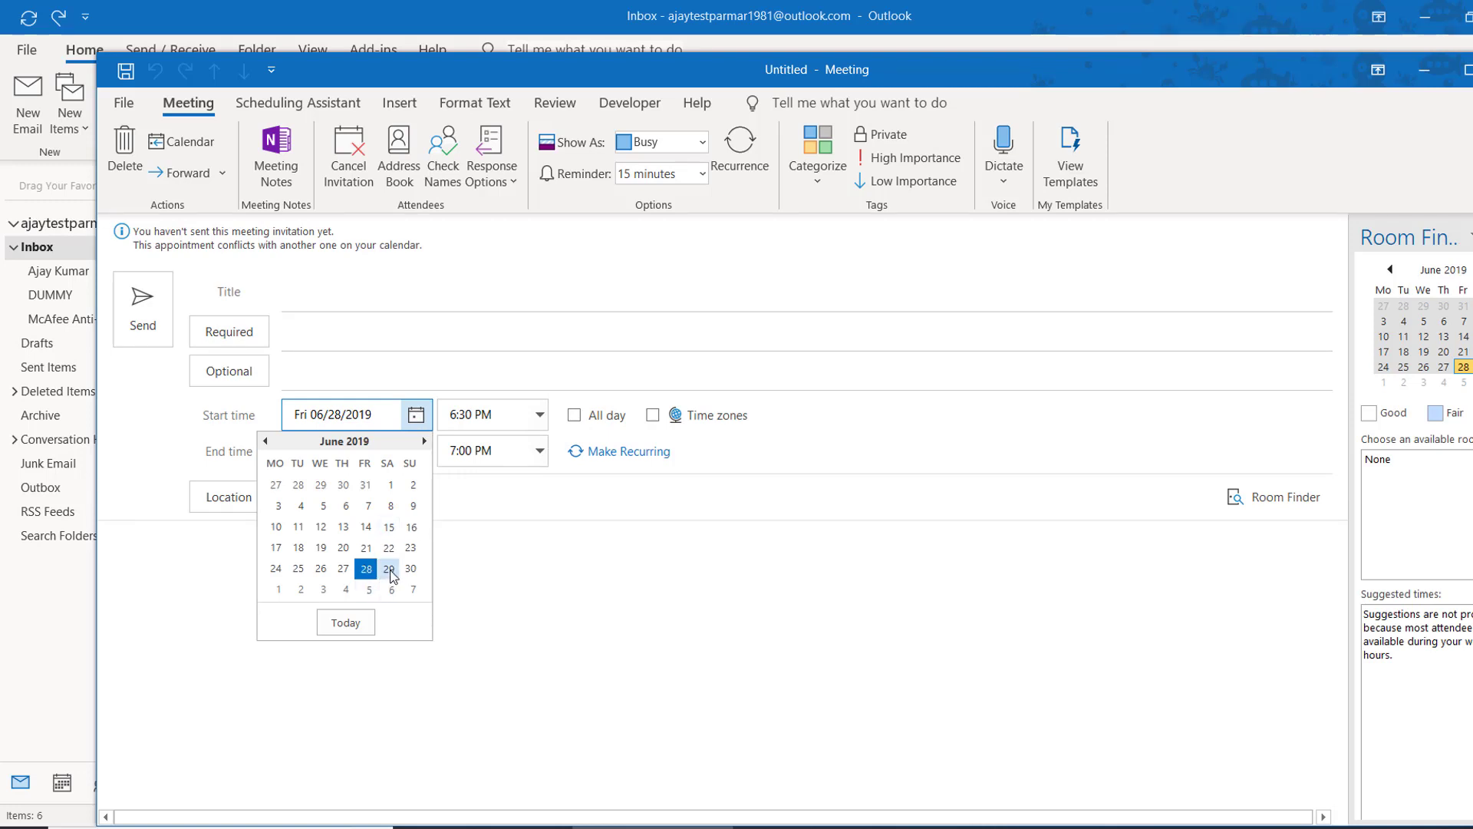
left_click(389, 568)
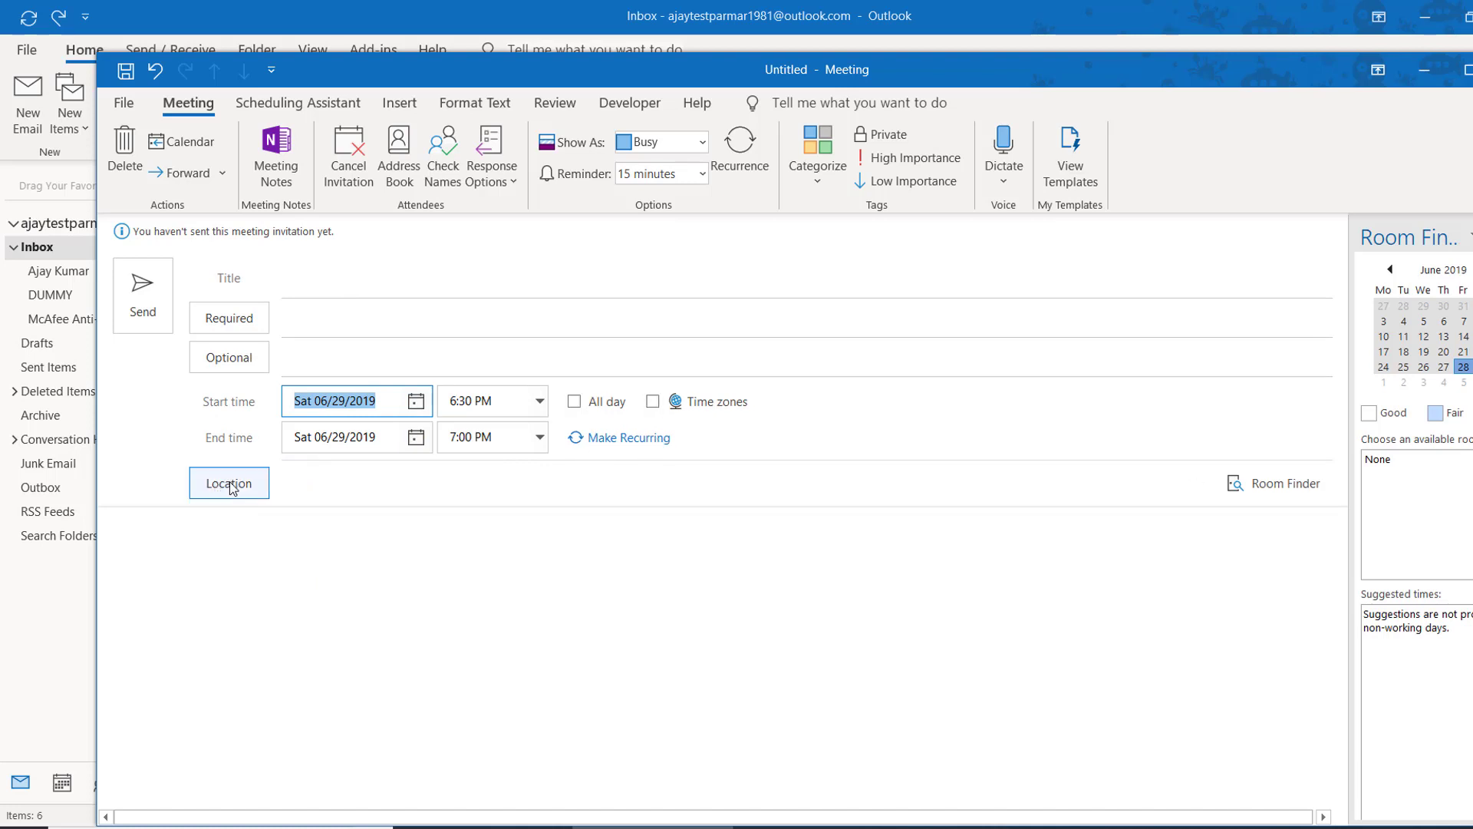
left_click(300, 316)
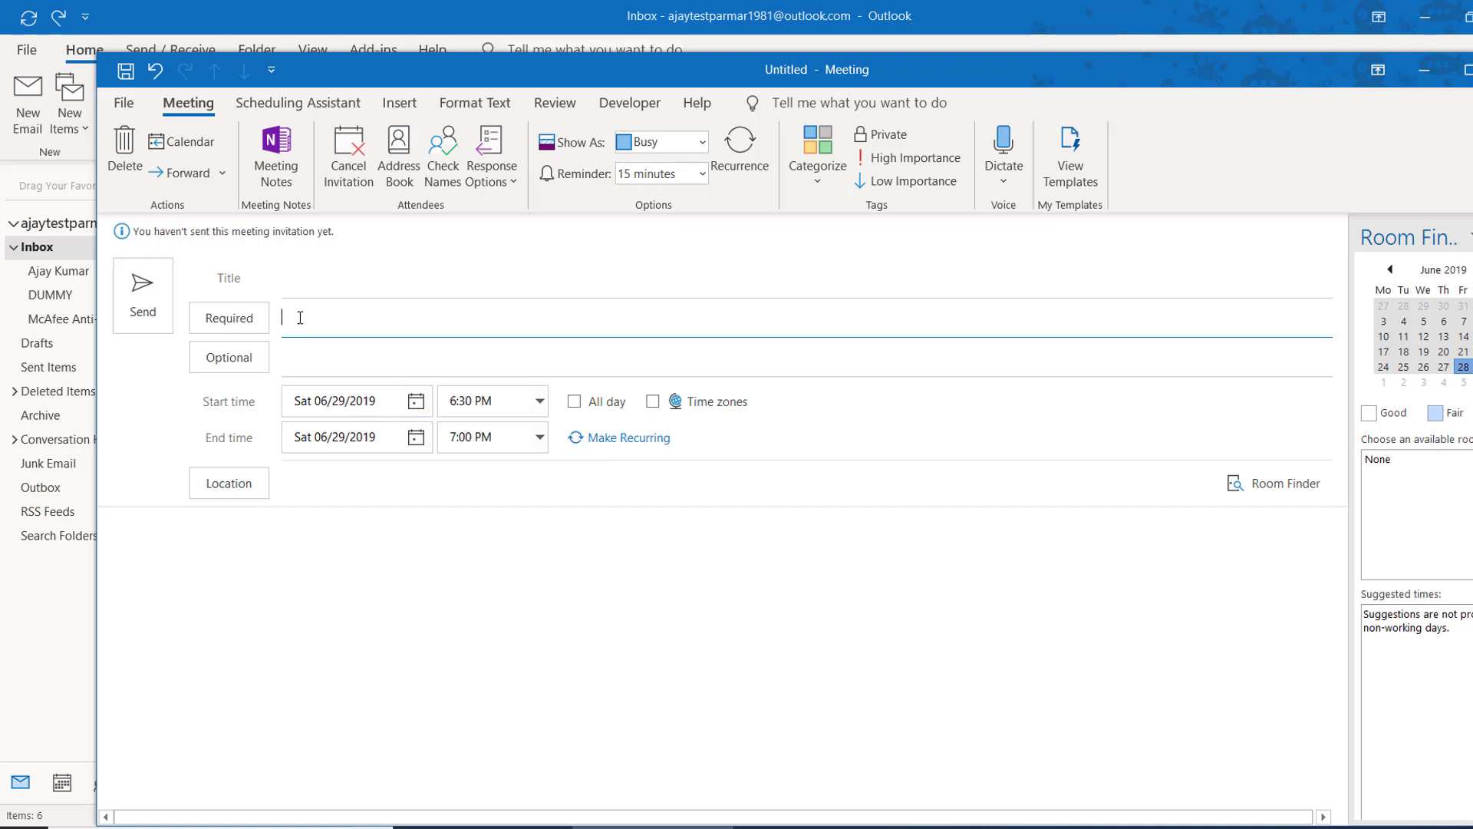
type("AJ")
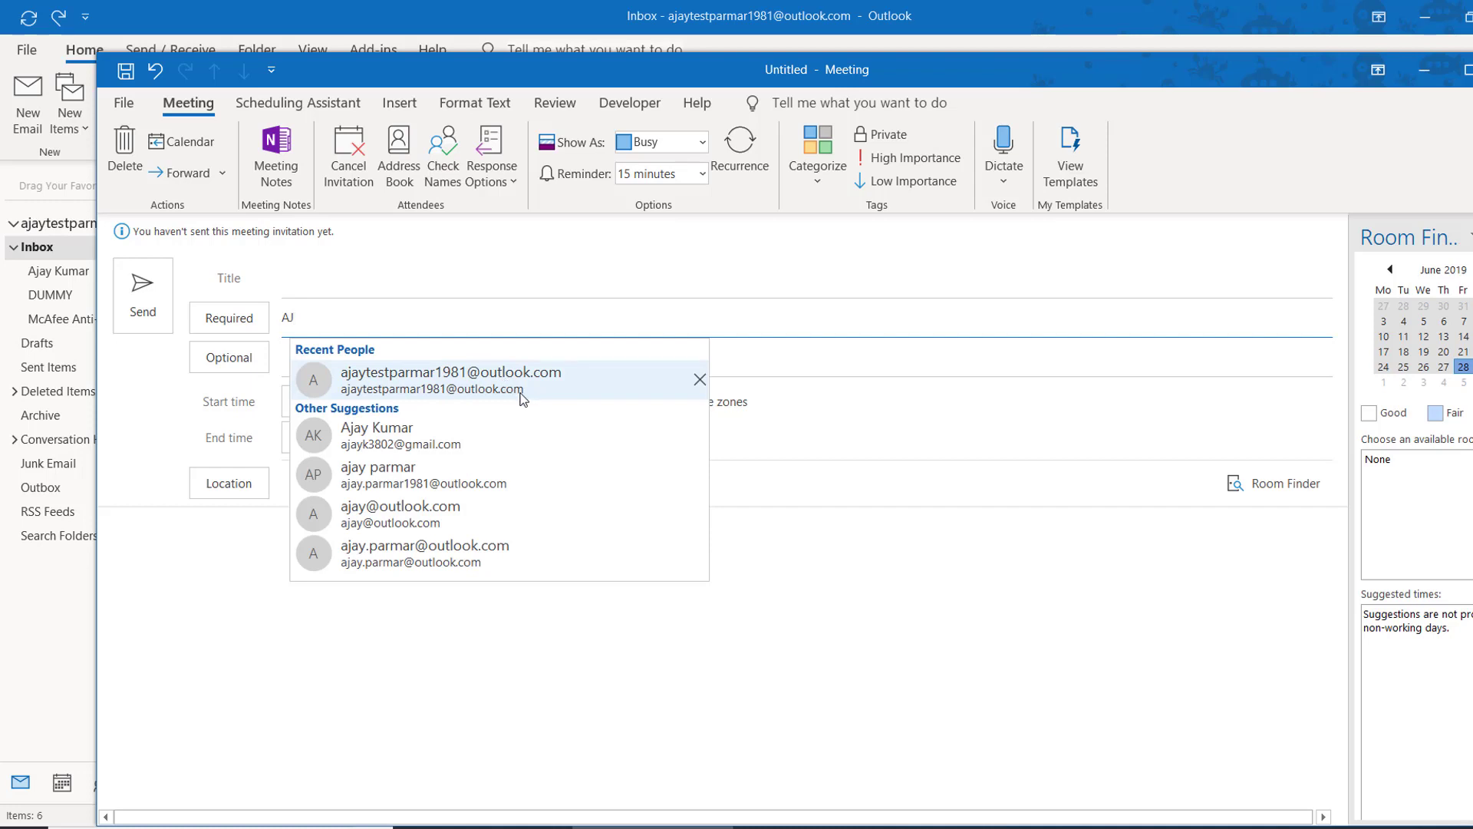
left_click(521, 395)
- Title the meeting 'business reveiw' and send it anyway without a location
left_click(317, 282)
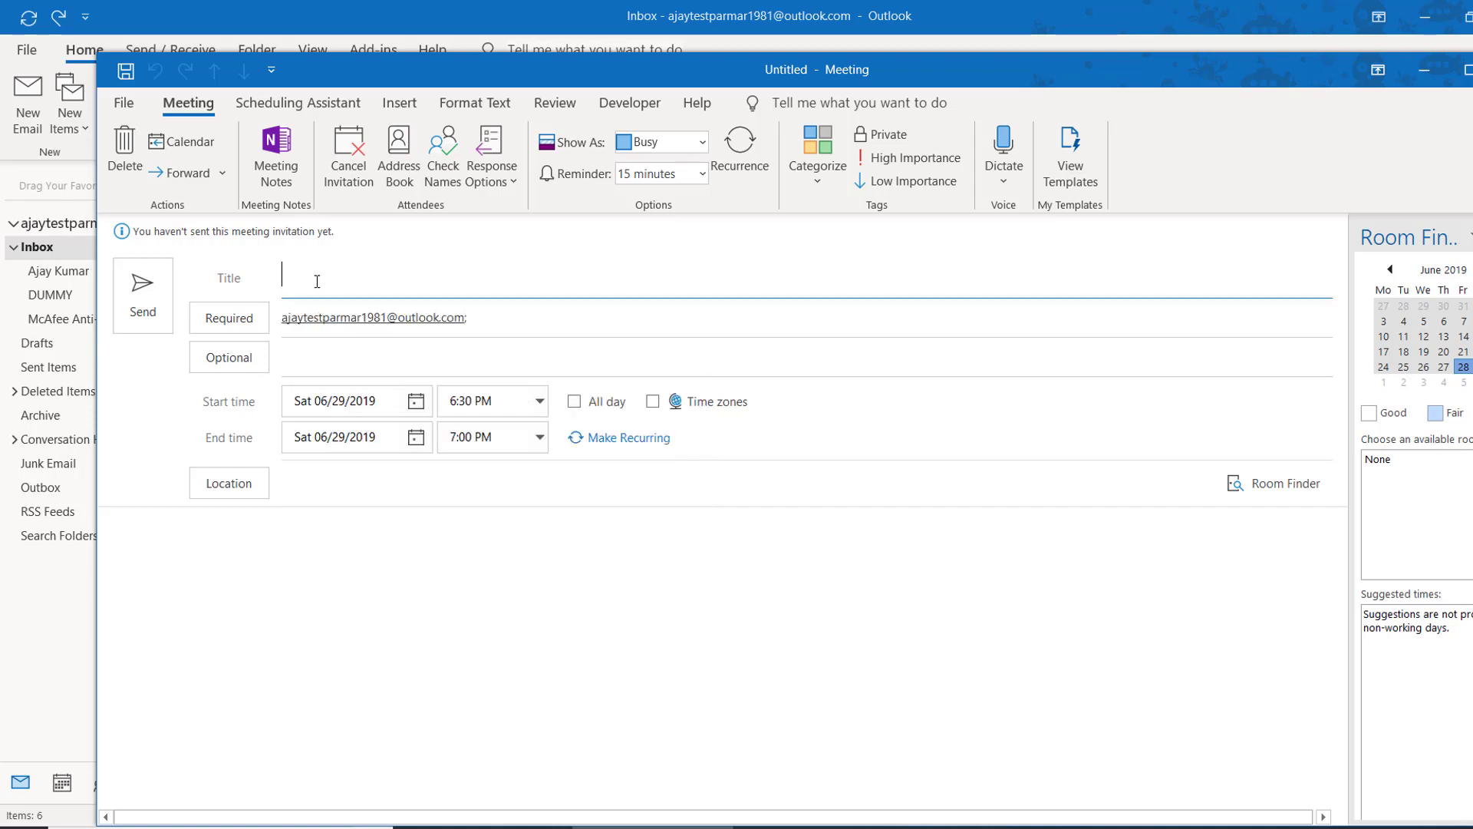
type("TEST")
type("ING")
key("BackSpace")
key("BackSpace")
key("BackSpace")
type("usi")
type("ness ")
type("reveiw")
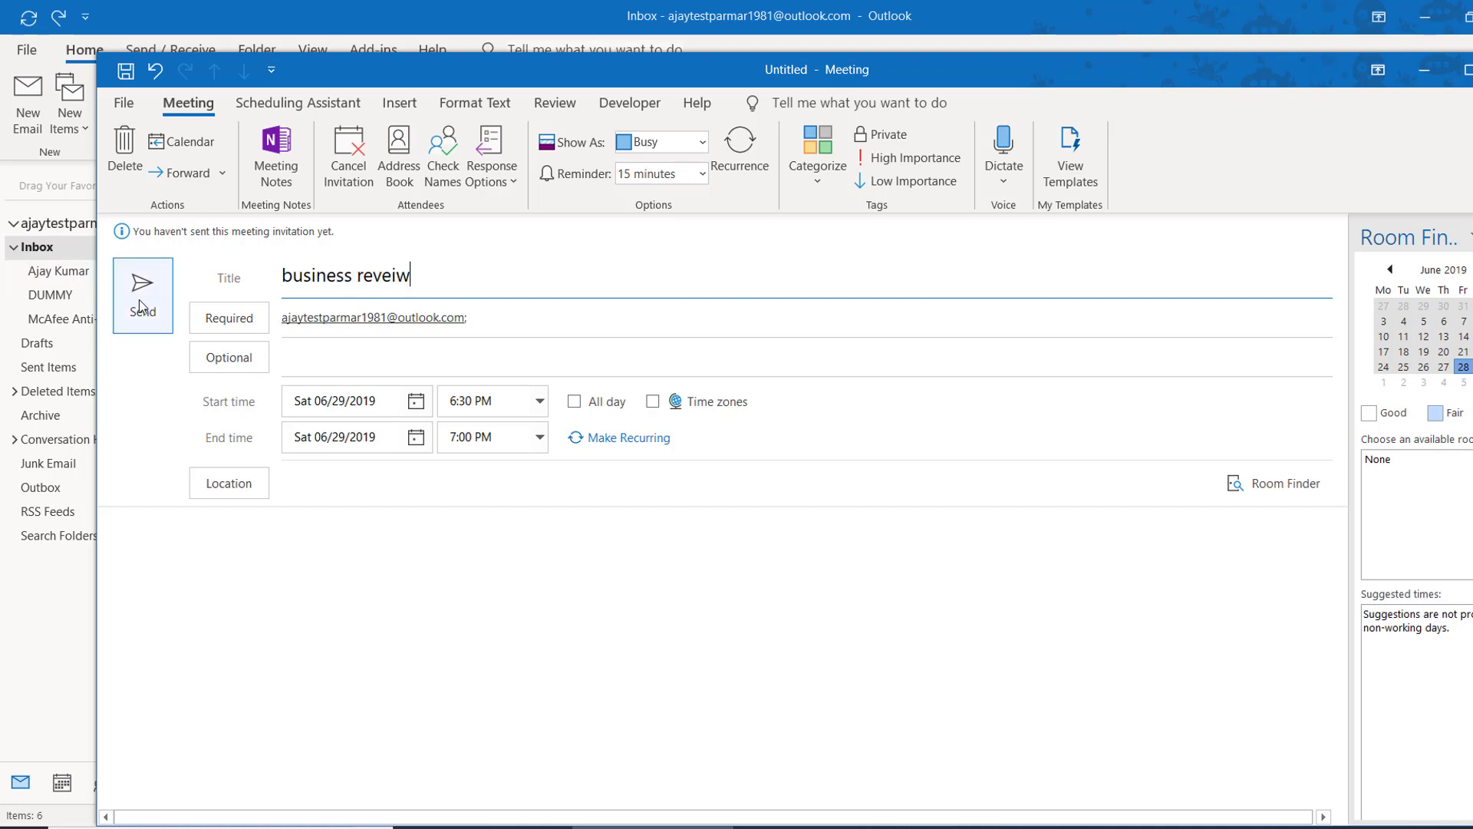
left_click(141, 306)
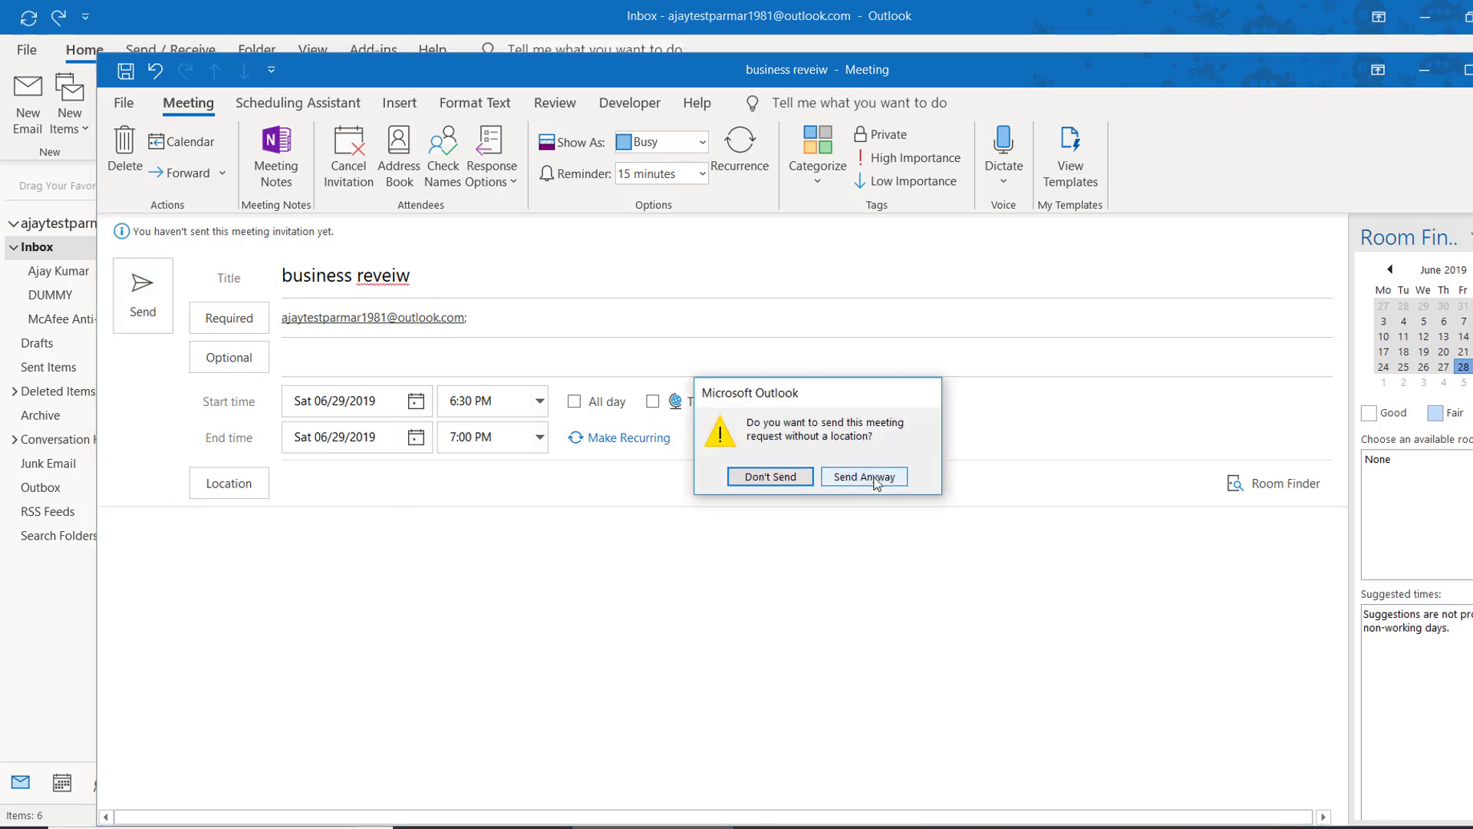
left_click(846, 477)
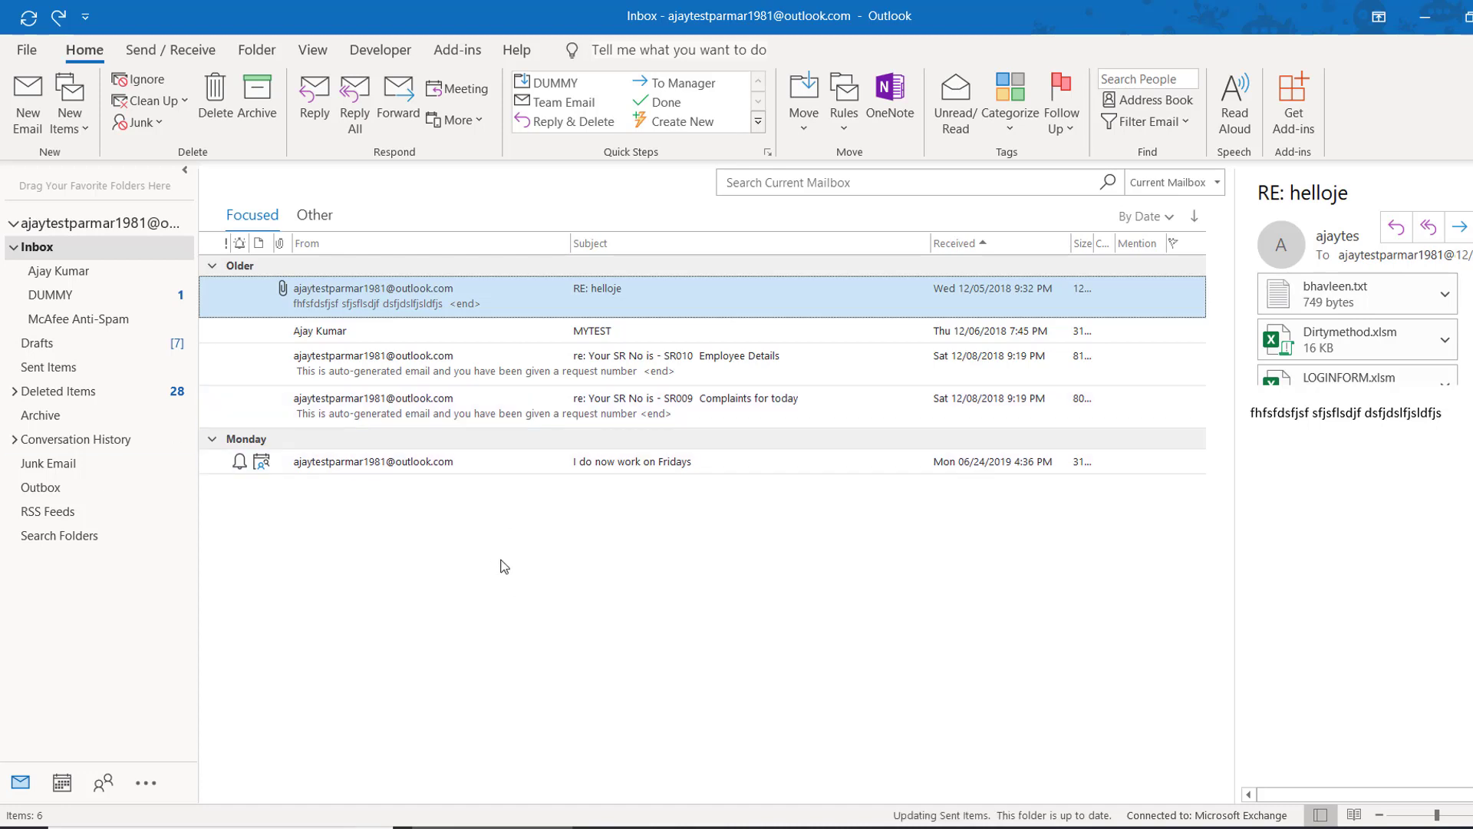
- Open the Deleted Items folder
key("alt")
key("Escape")
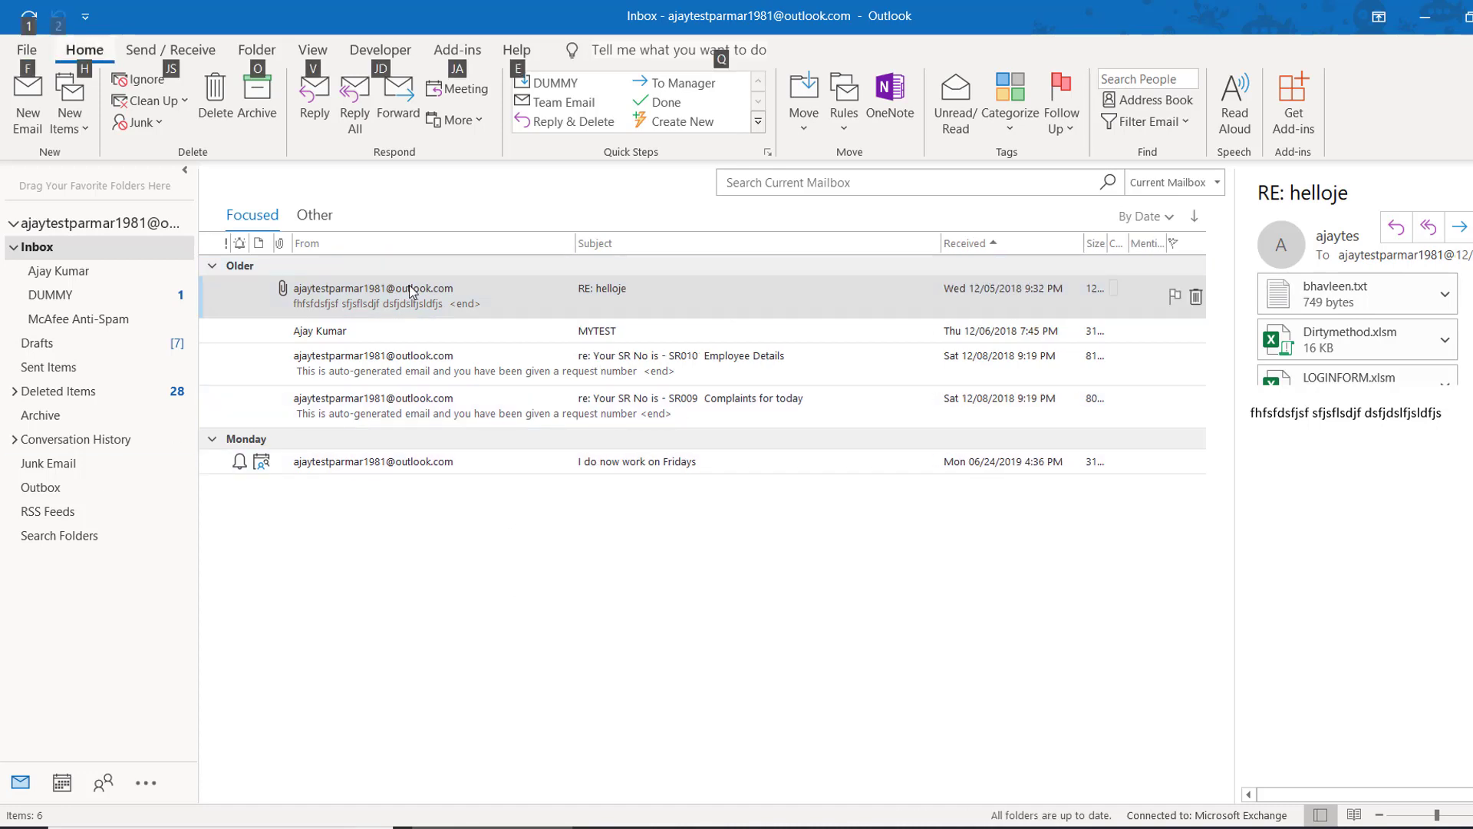
left_click(82, 394)
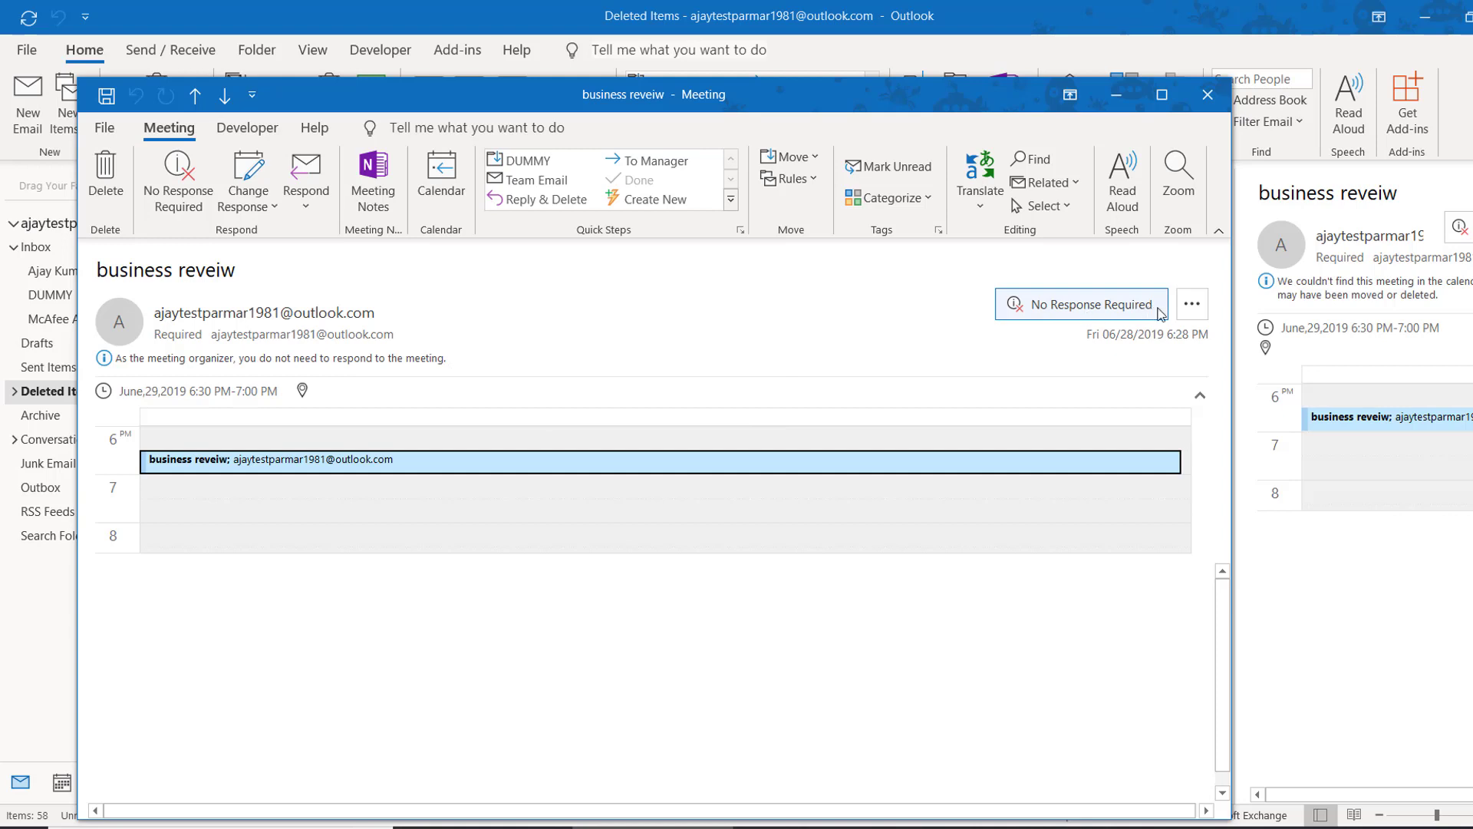
- Check the business reveiw meeting's more actions and Respond > Change Response > Decline, then close it
left_click(1199, 311)
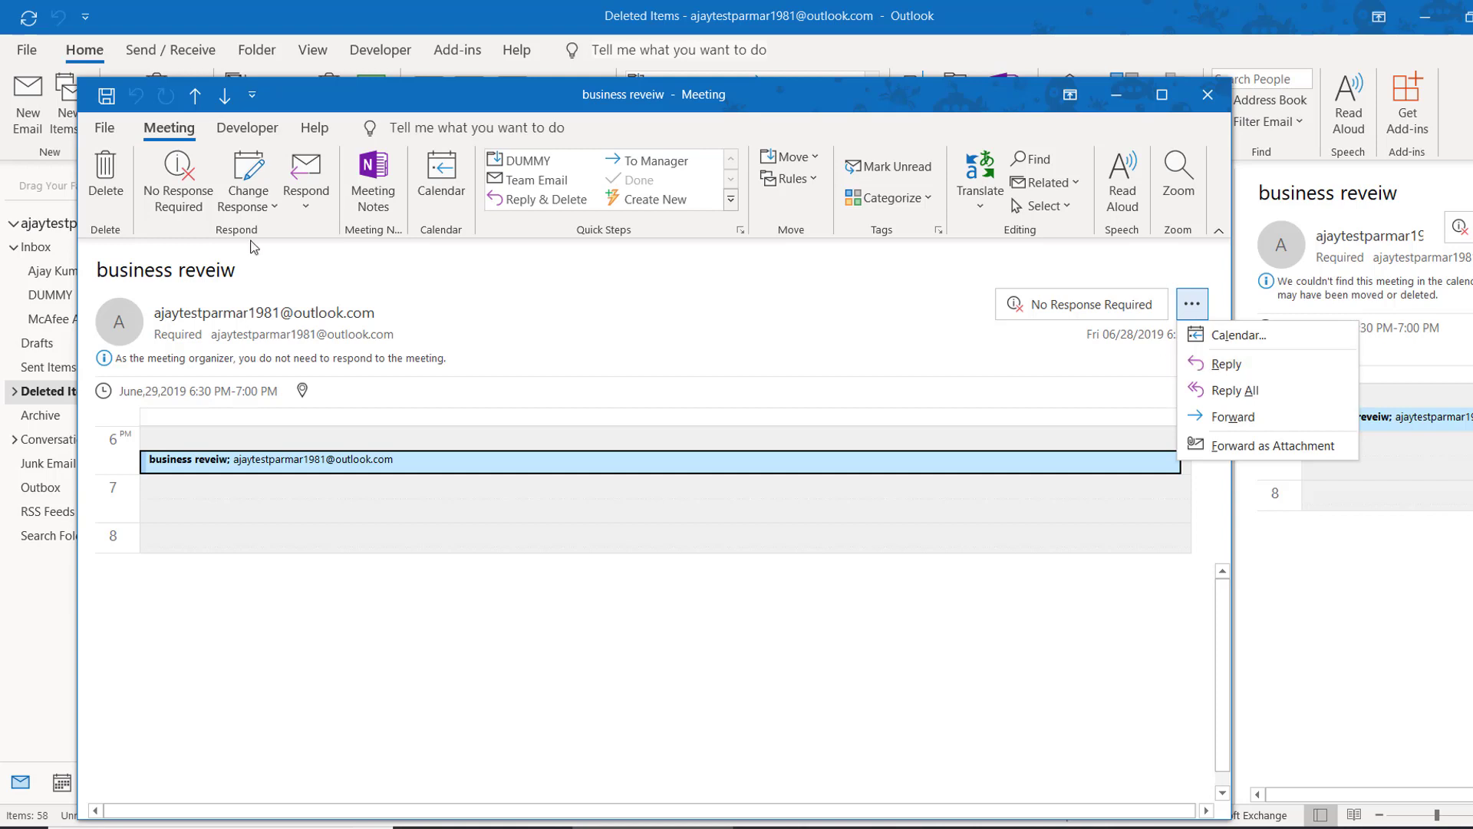
key("Escape")
left_click(309, 209)
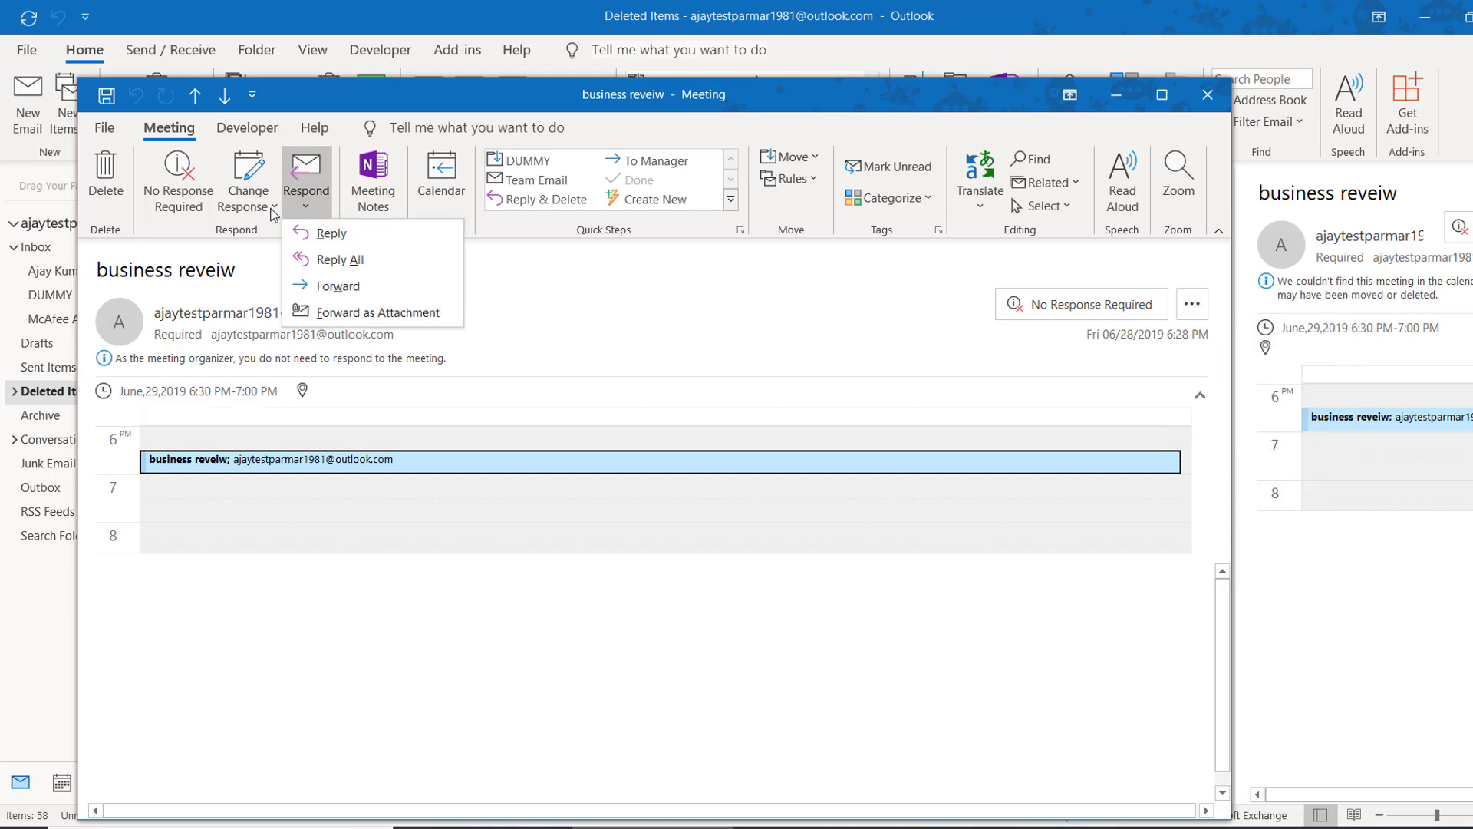
left_click(272, 210)
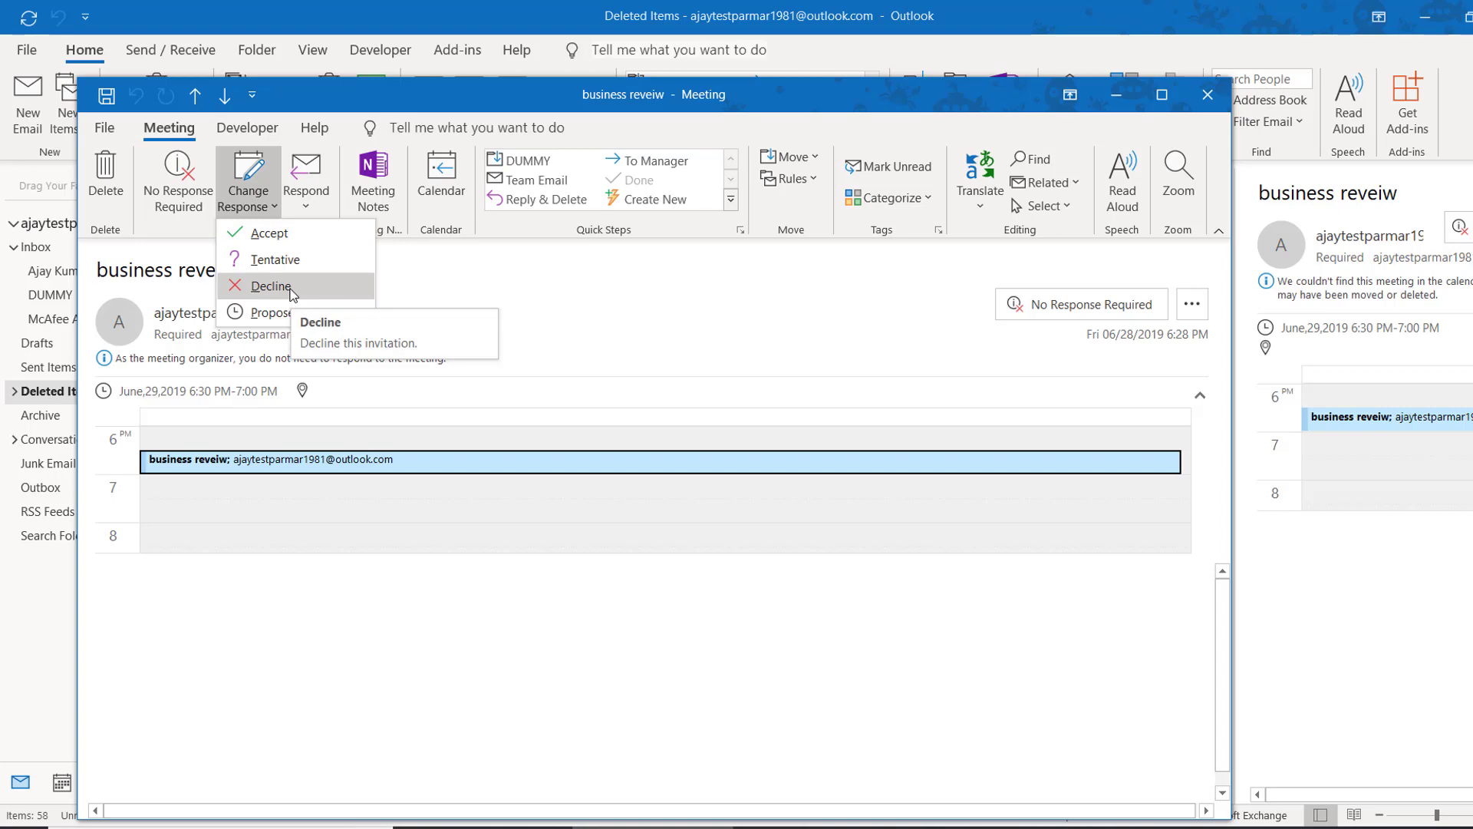
left_click(474, 721)
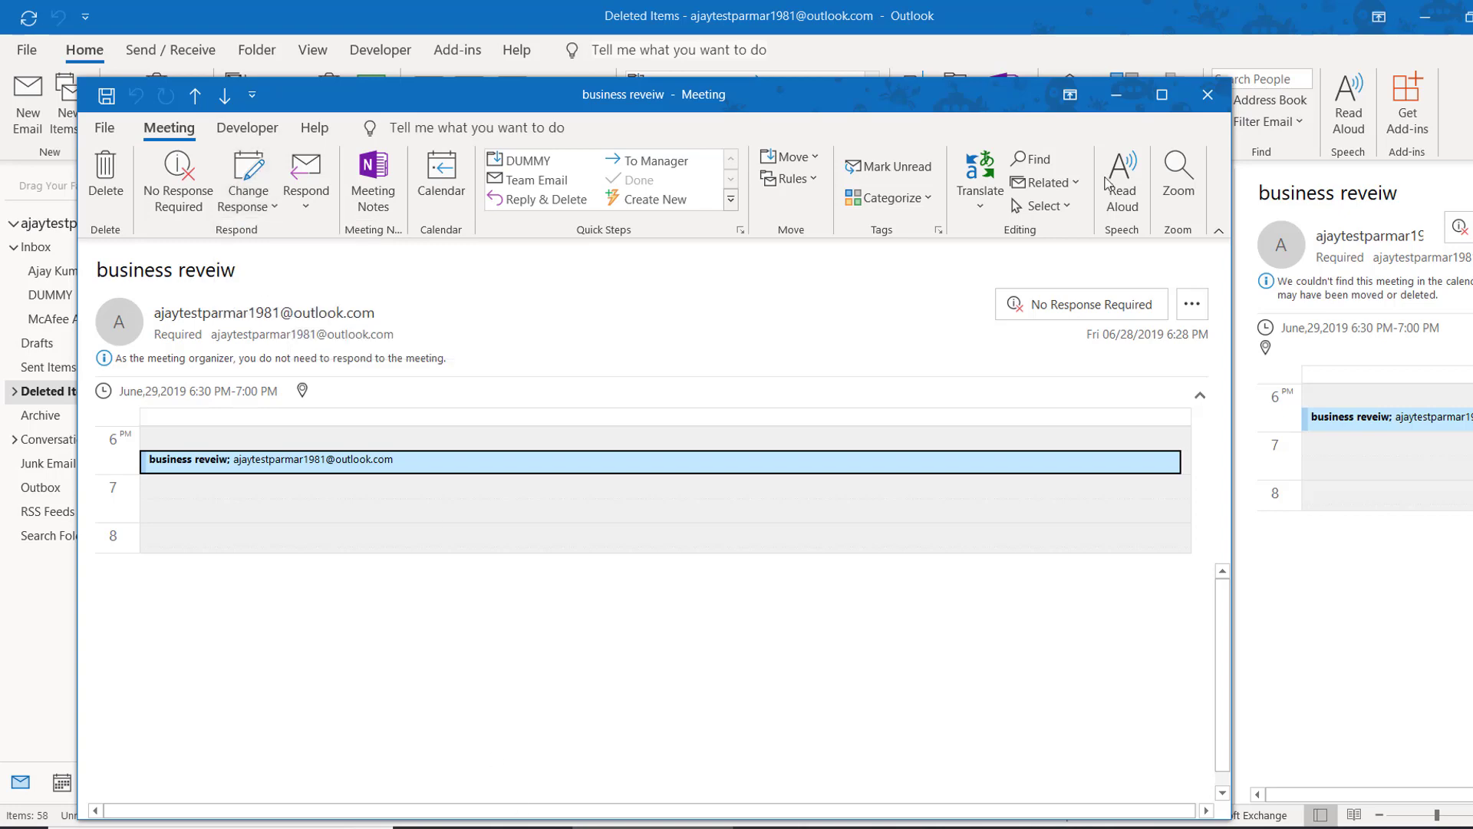
left_click(1208, 94)
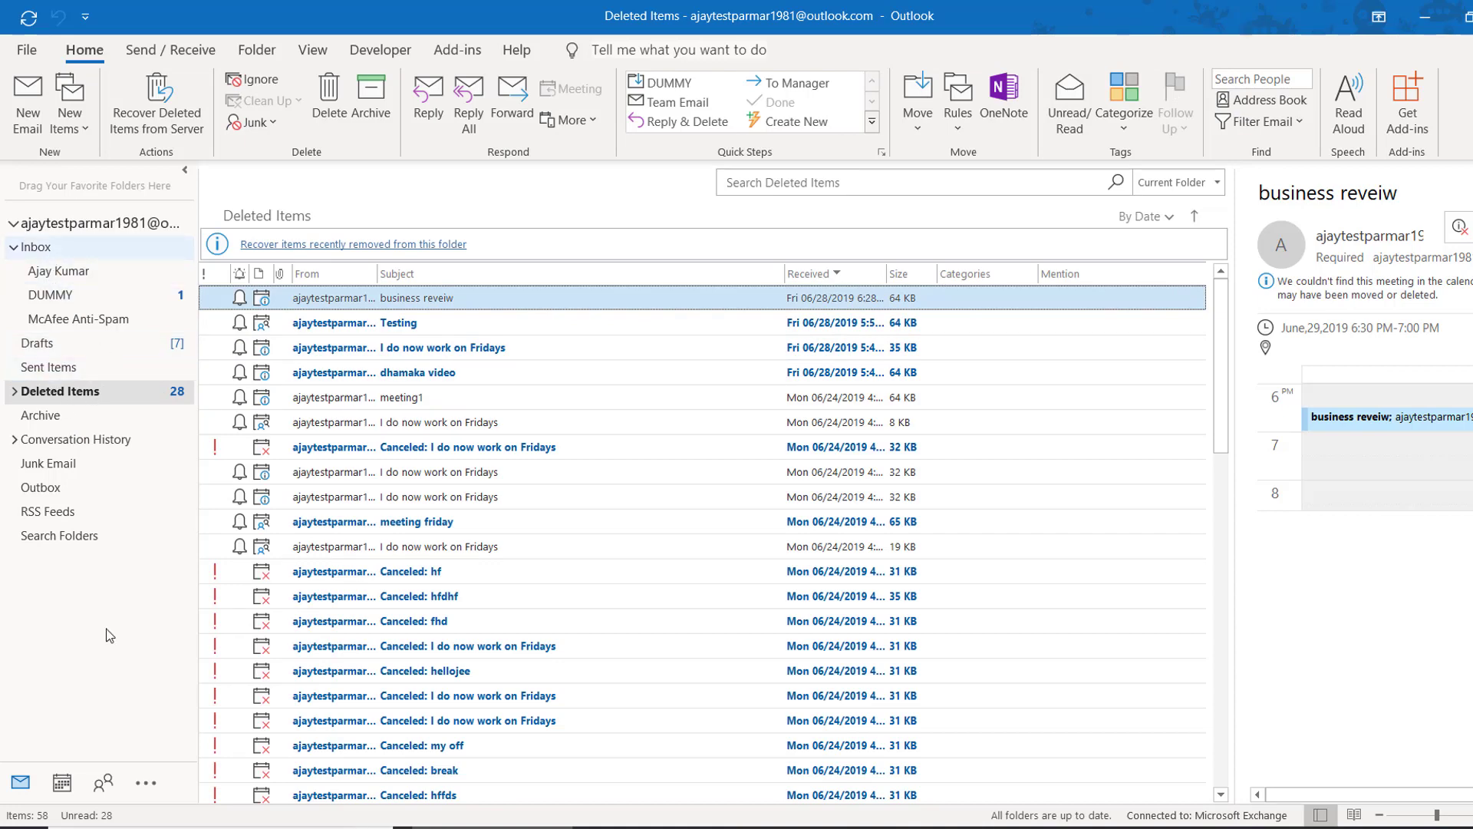
mouse_move(62, 782)
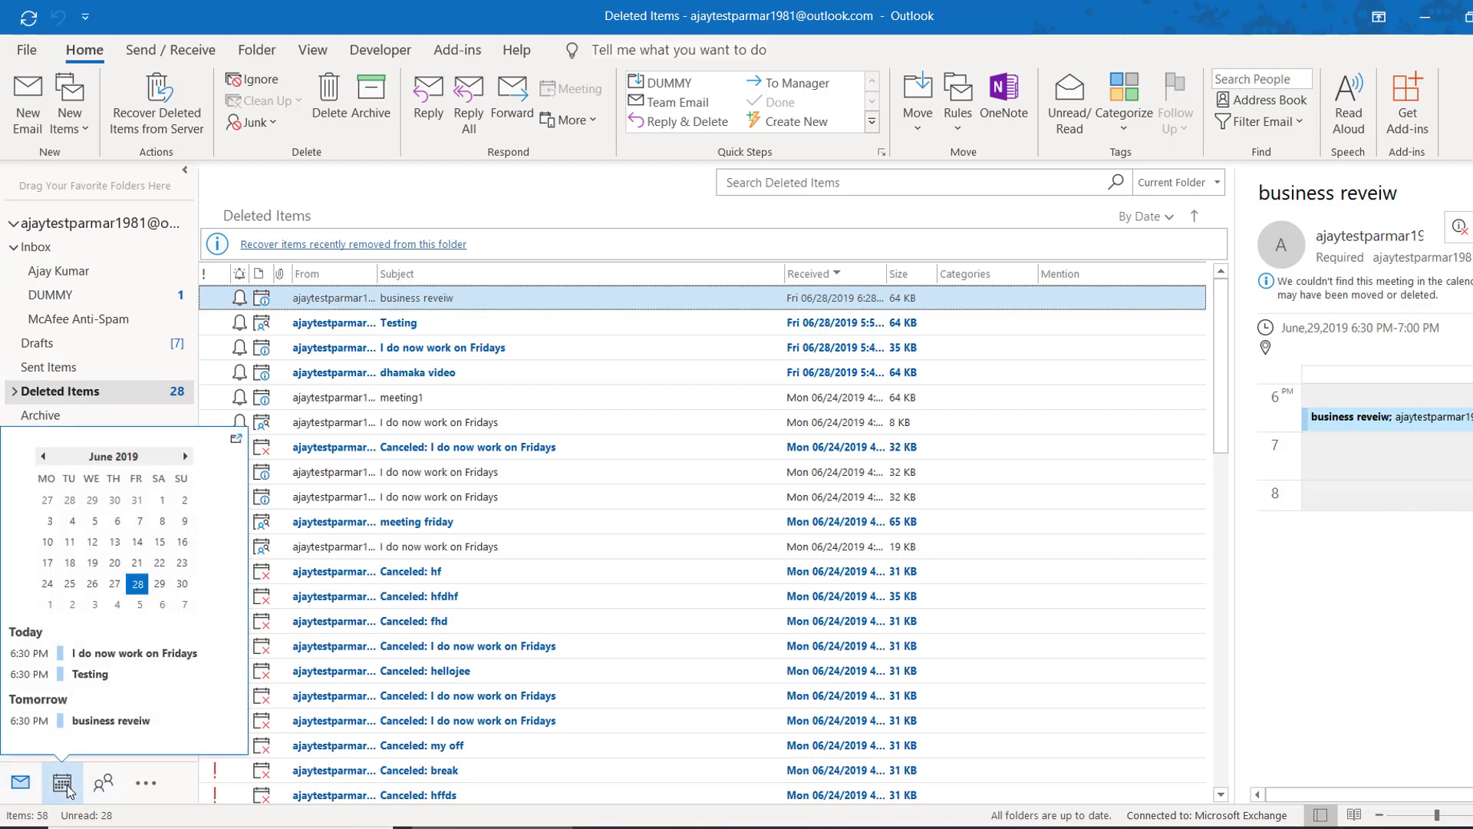
- Find the business reveiw meeting on 29 June in the calendar, then return to the Inbox
left_click(64, 784)
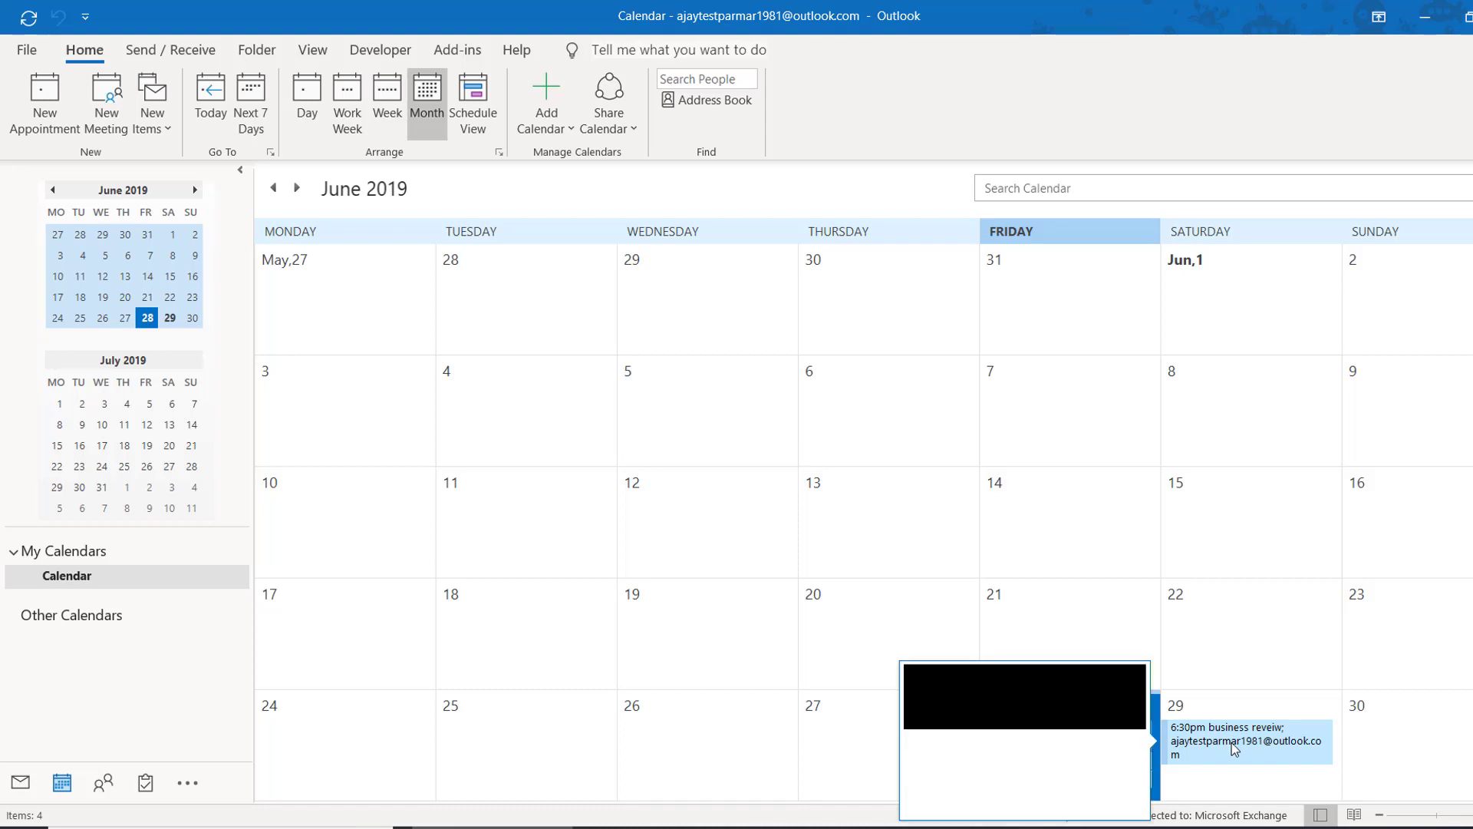
mouse_move(1249, 743)
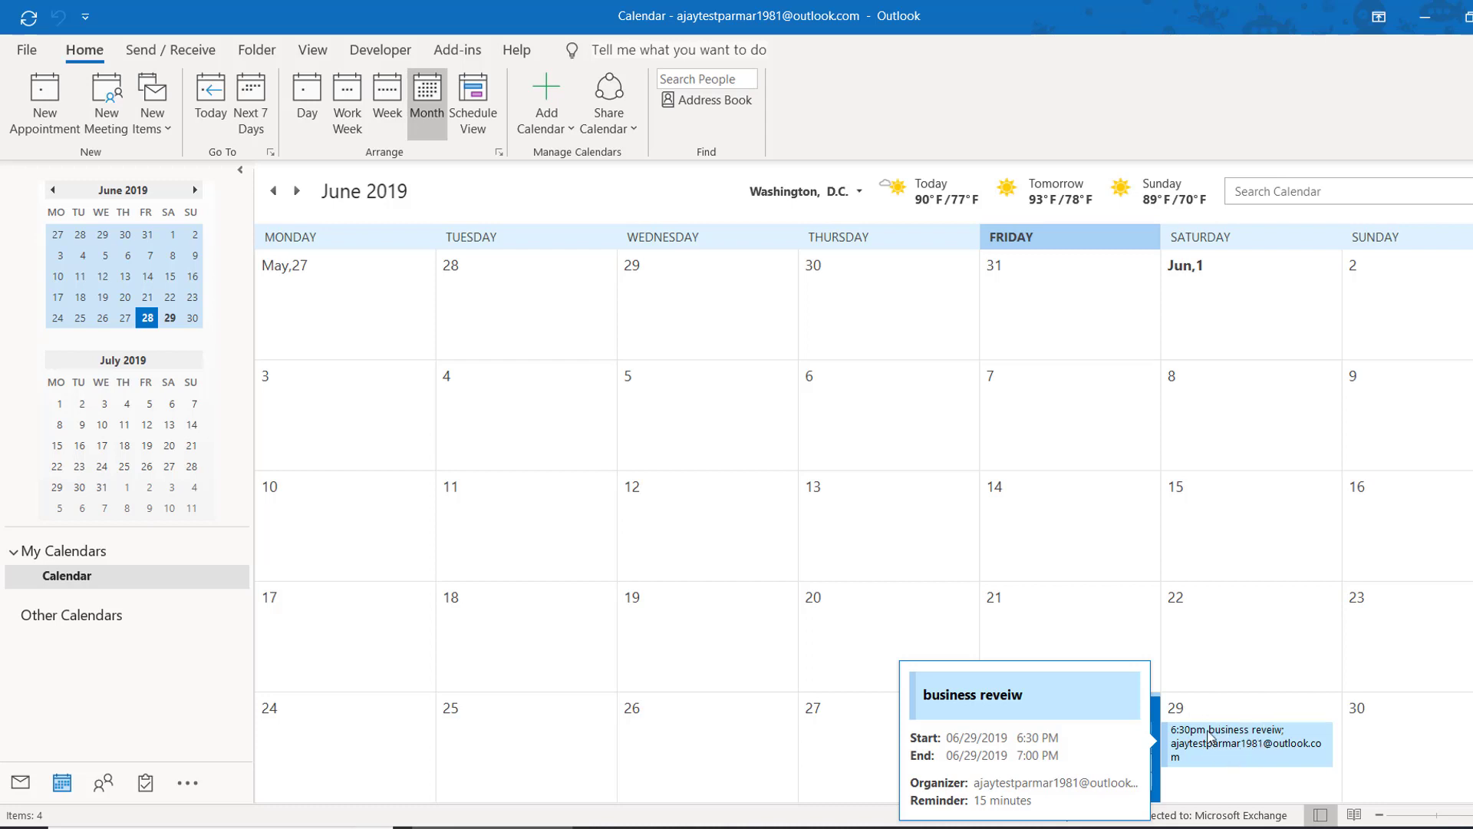
left_click(1266, 746)
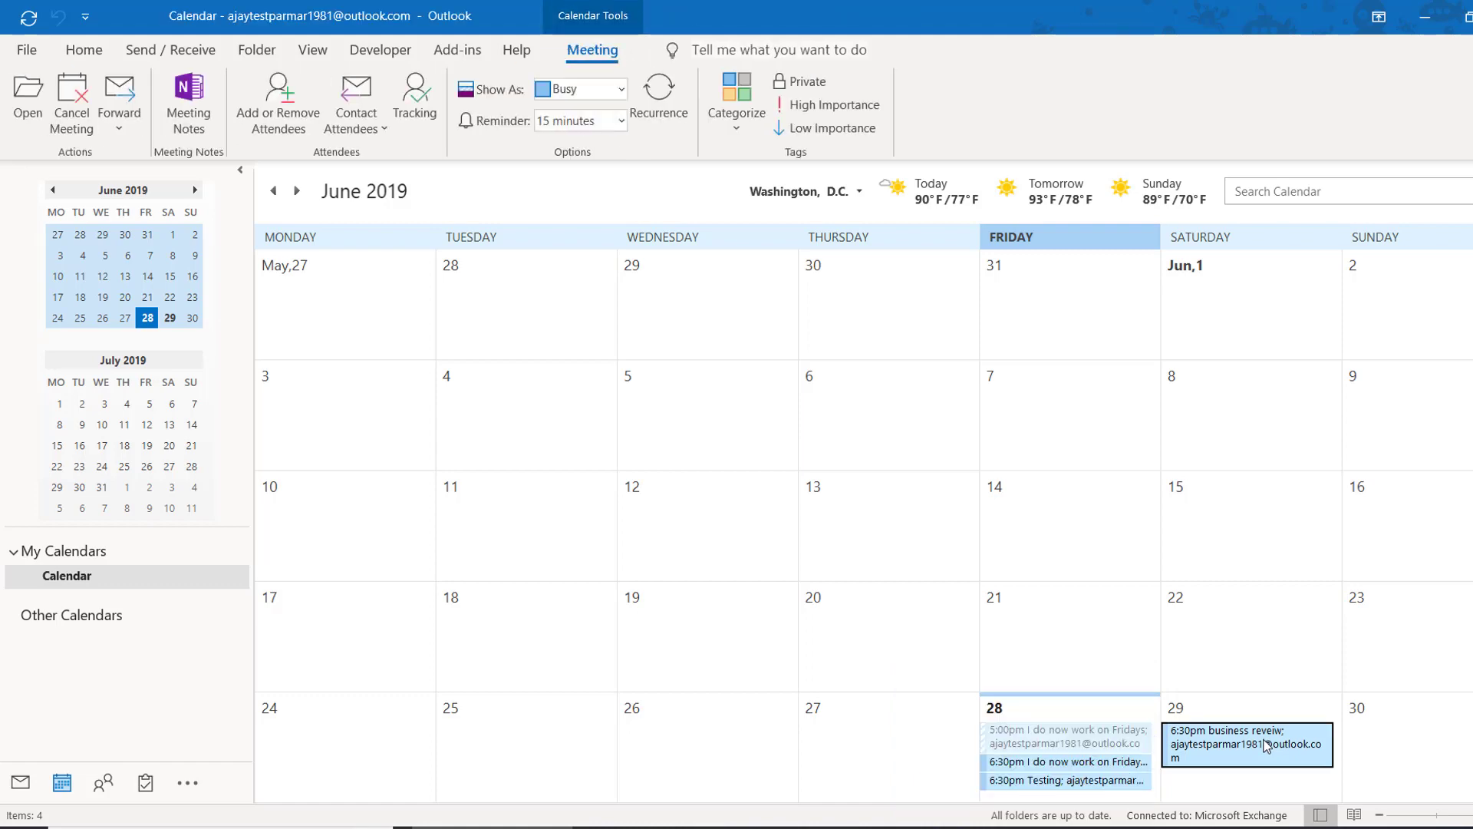
left_click(21, 782)
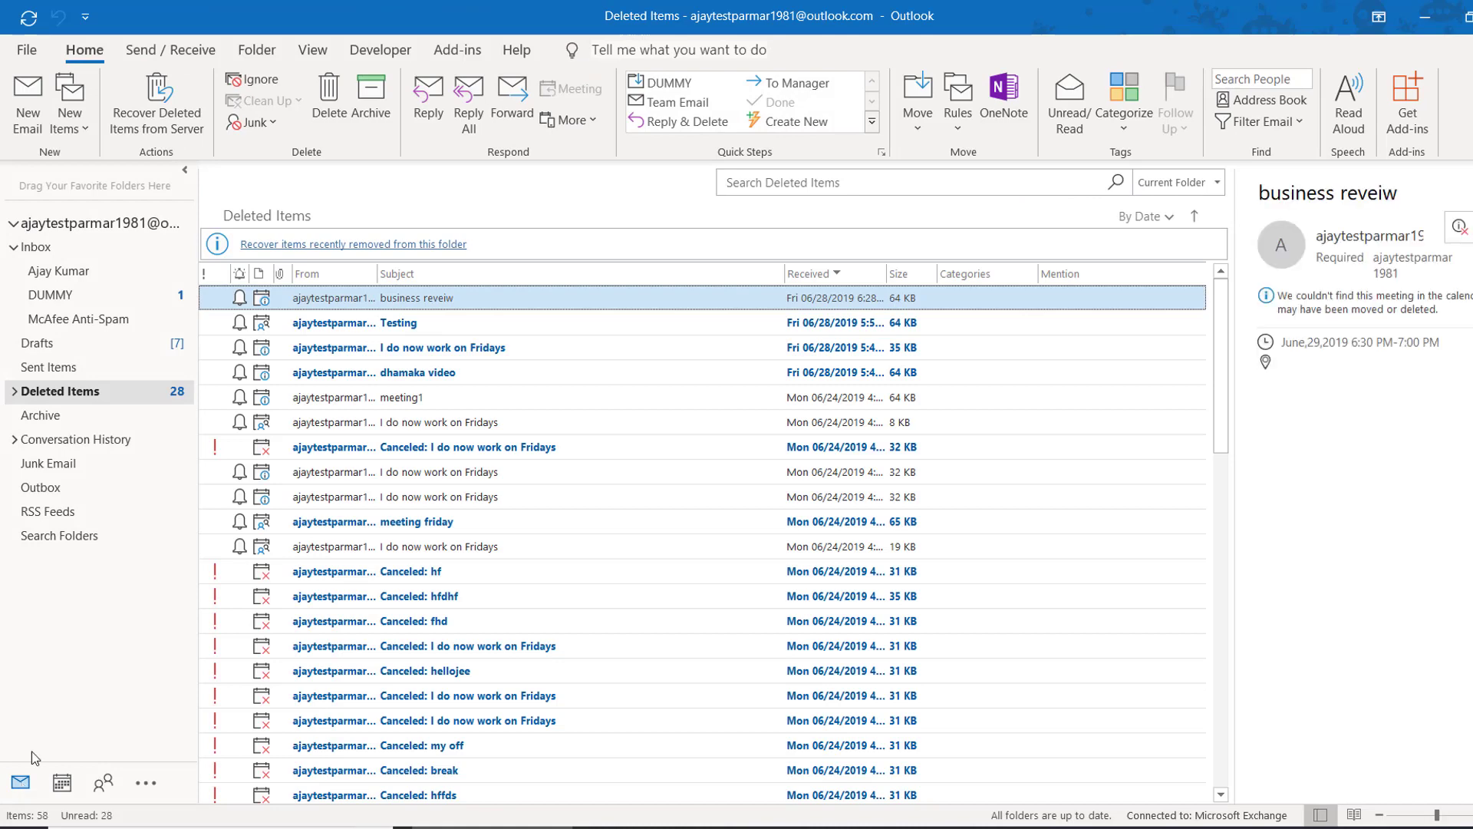
left_click(53, 251)
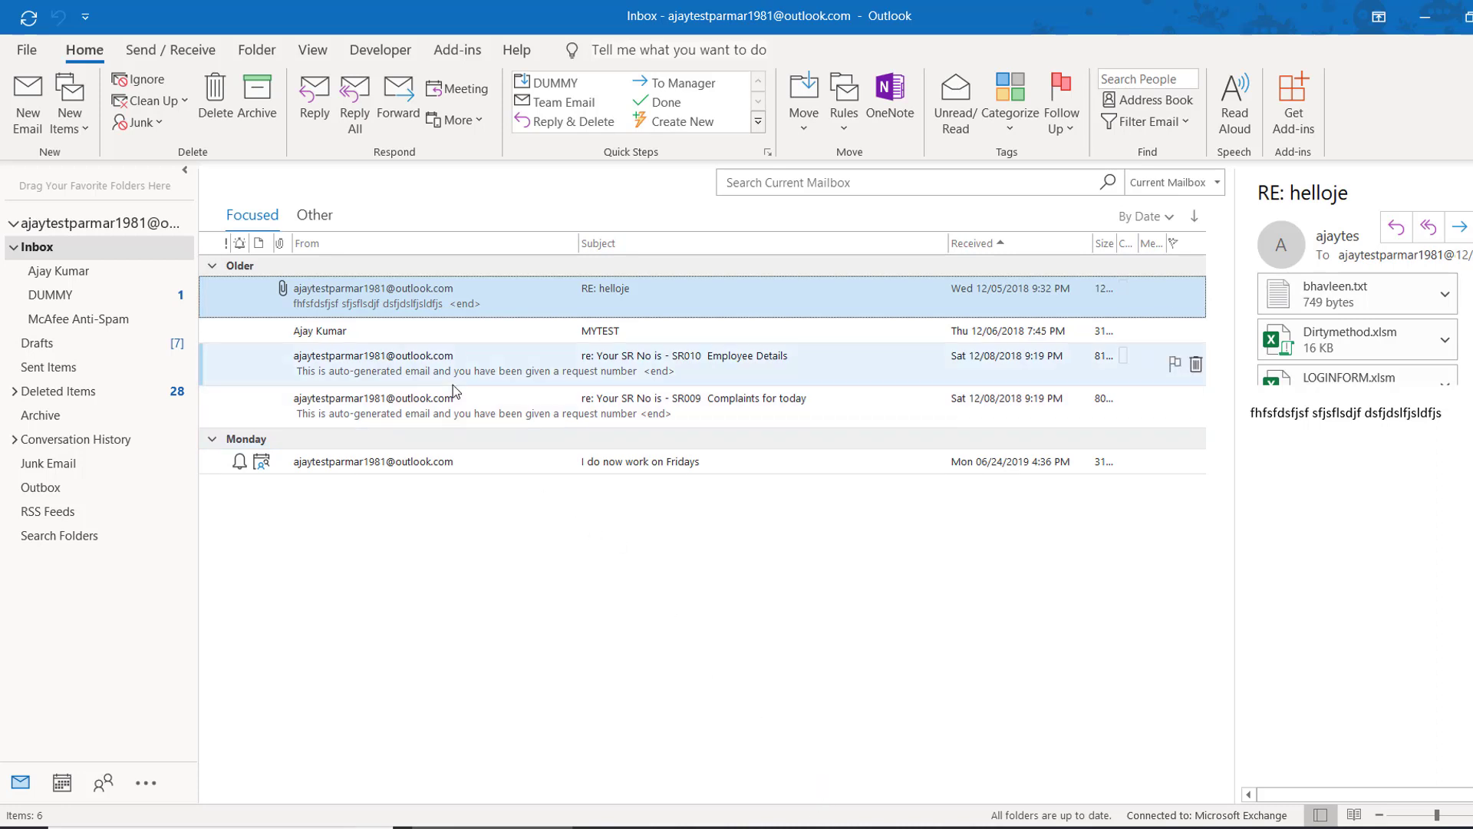
- Launch the Visual Basic editor from the Developer tab
left_click(395, 54)
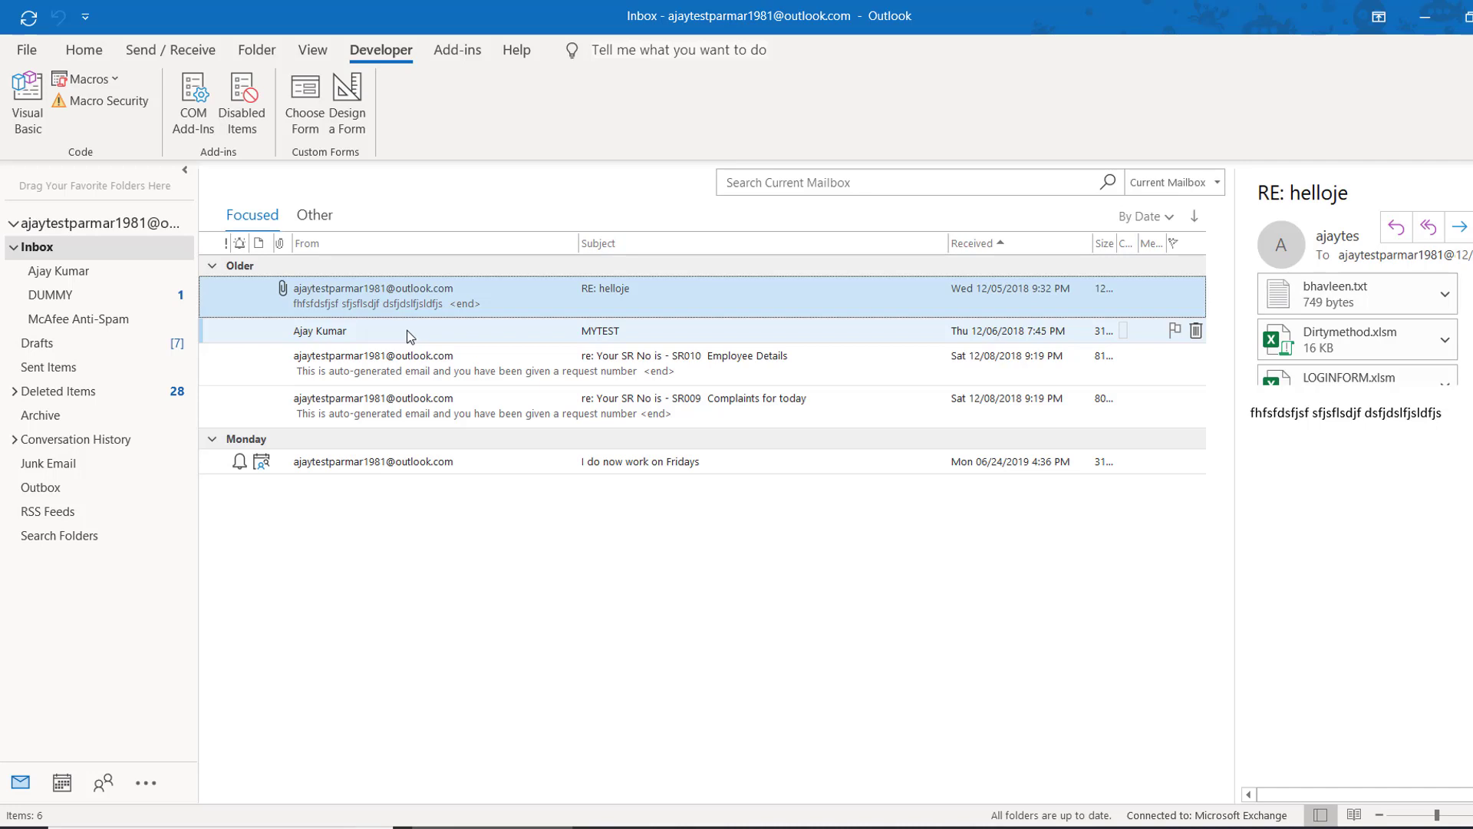
left_click(27, 123)
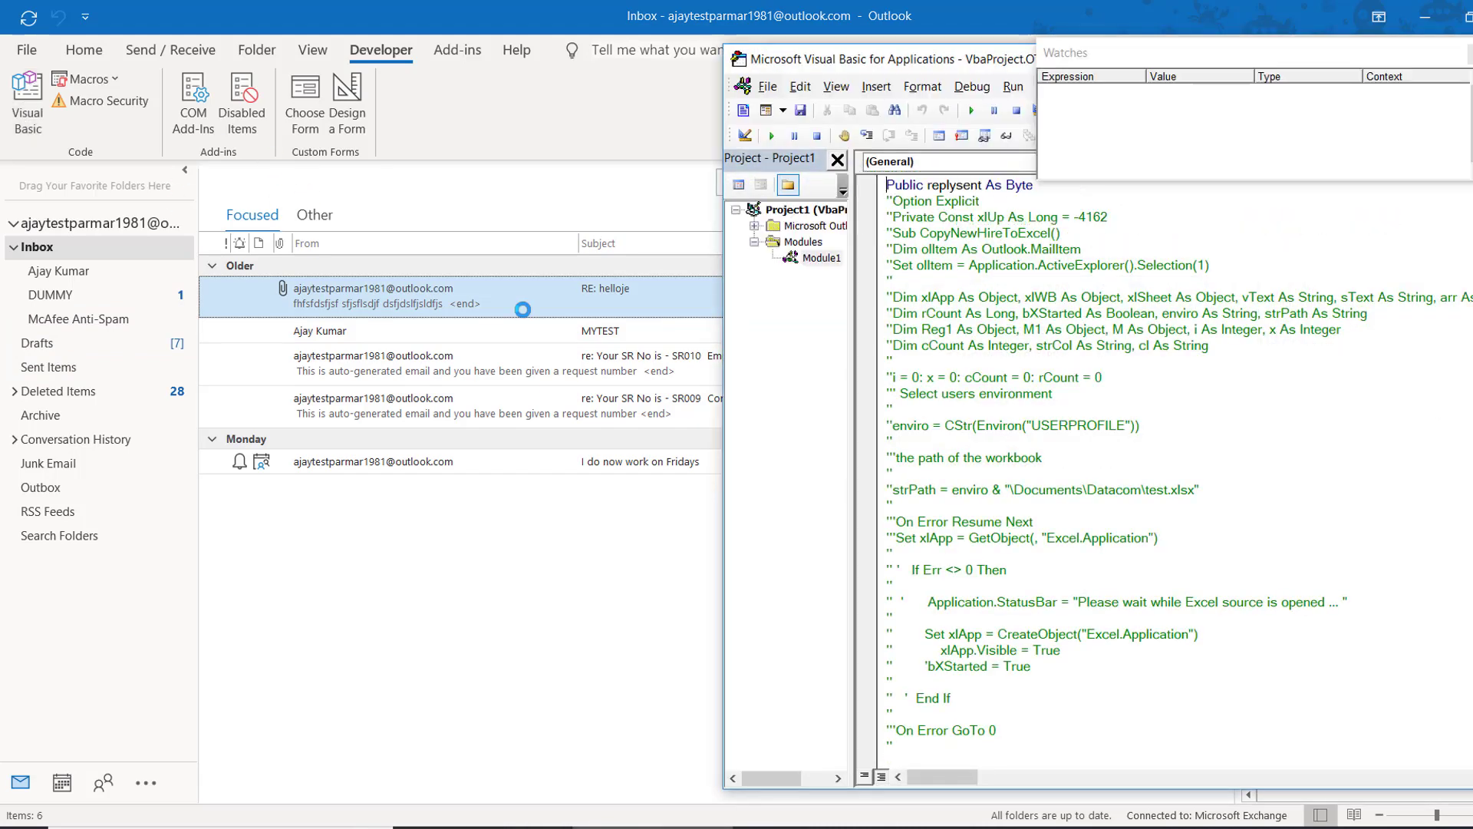
- Expand the Outlook objects and open the ThisOutlookSession code
left_click(754, 241)
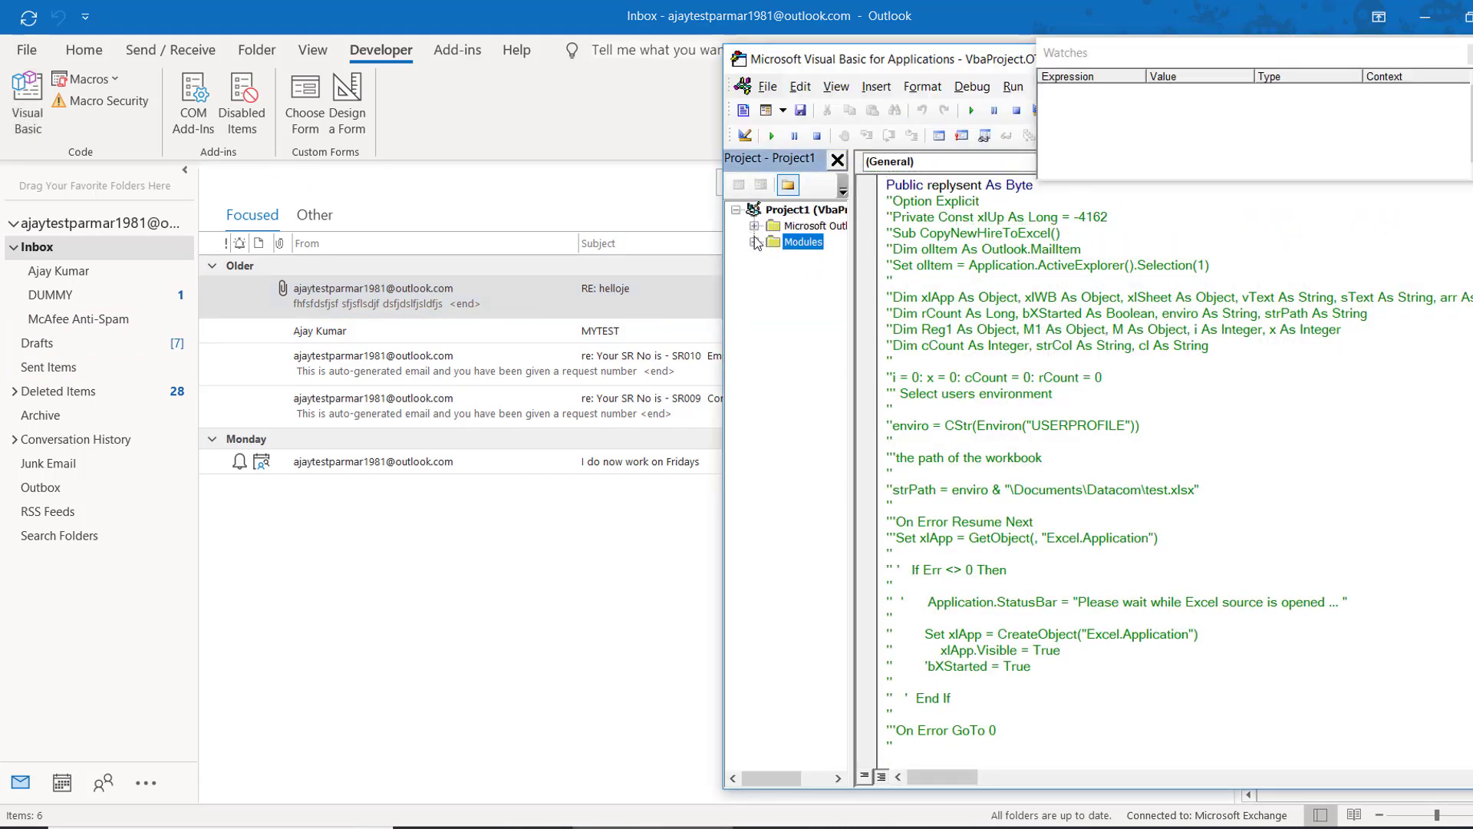
left_click(755, 226)
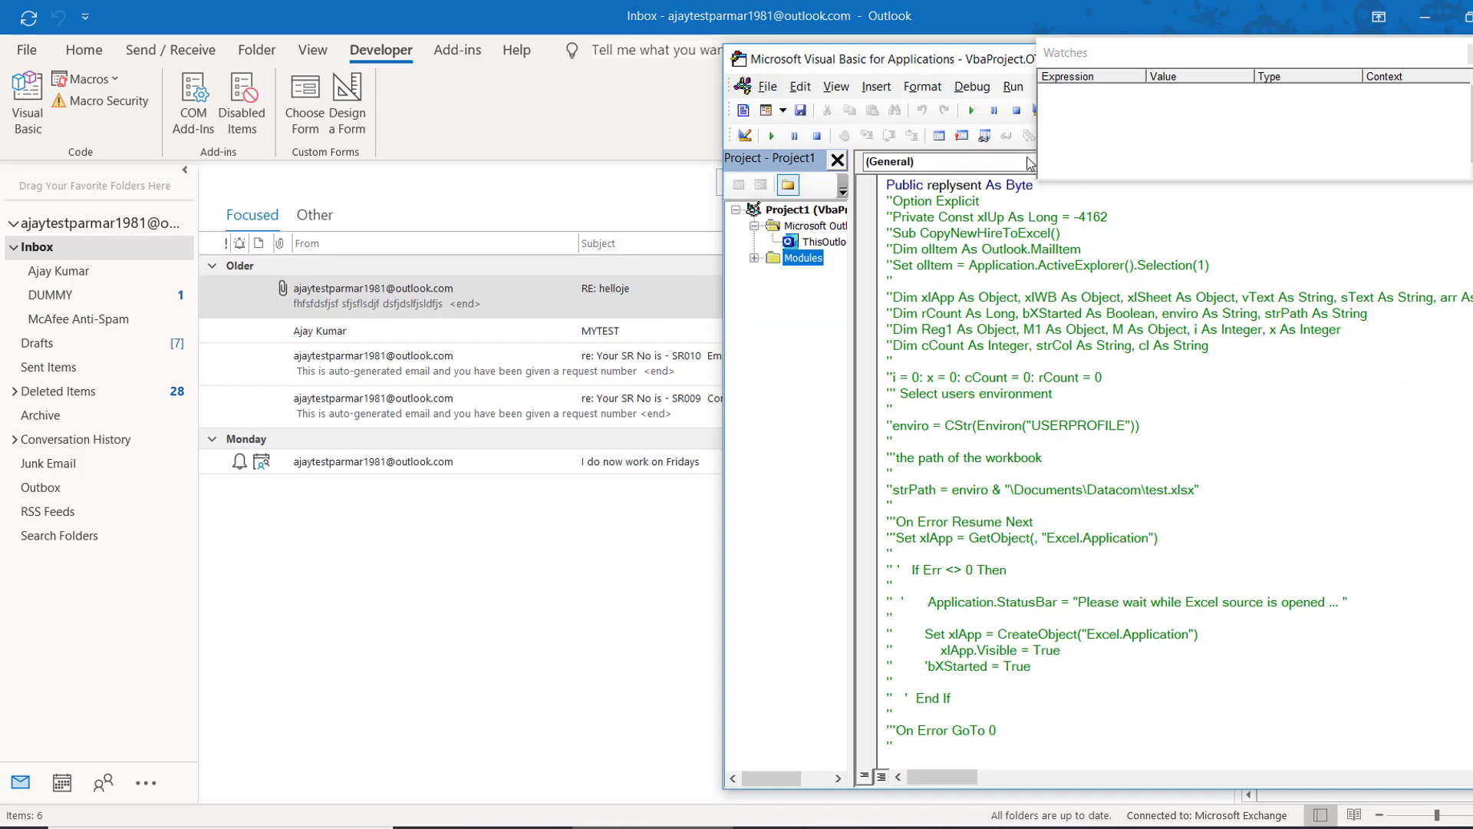
double_click(824, 242)
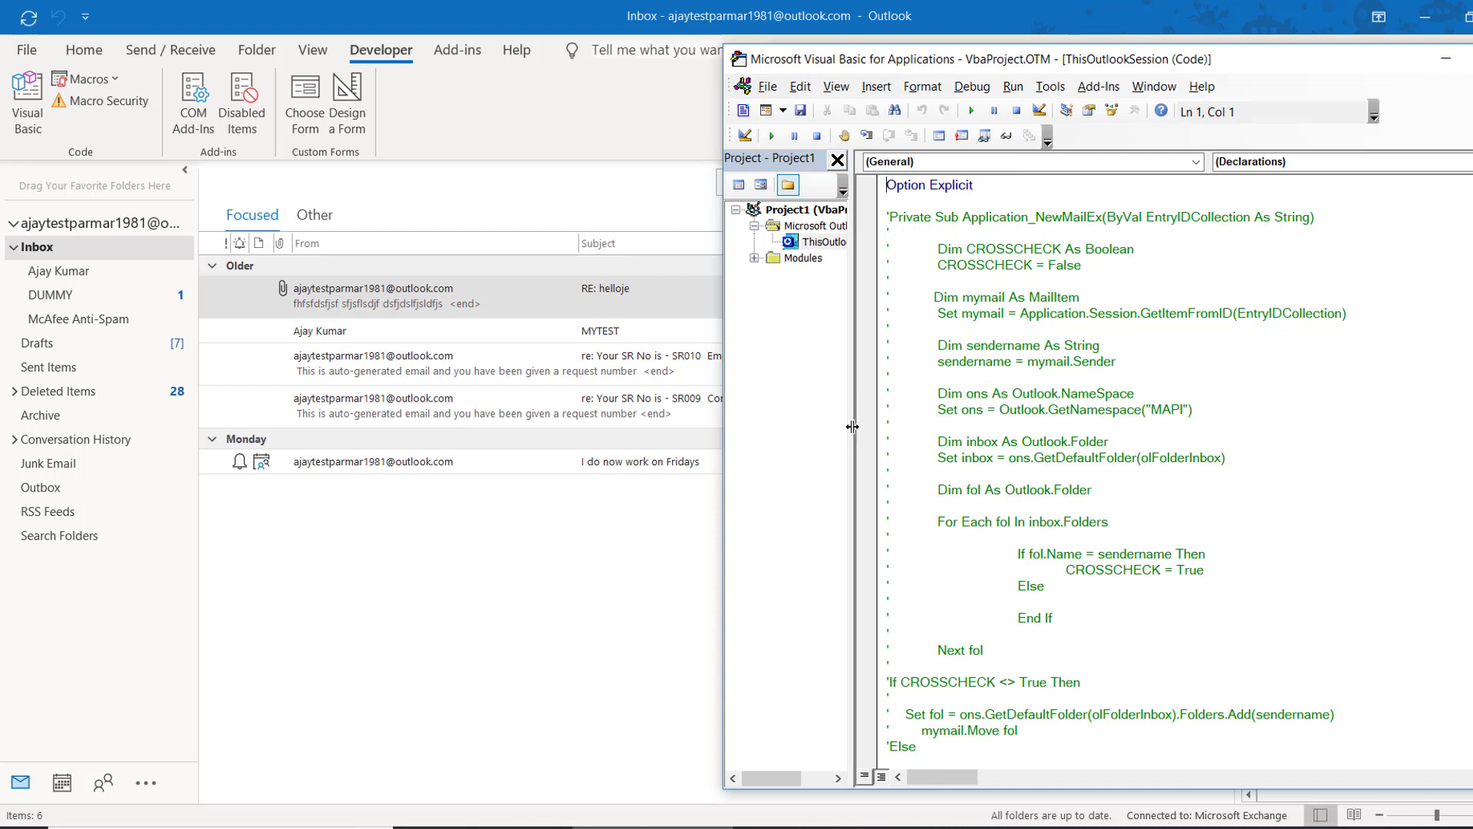
- Resize the project pane and editor window, then scroll to the commented Friday-decline code
left_click_drag(852, 426, 1025, 427)
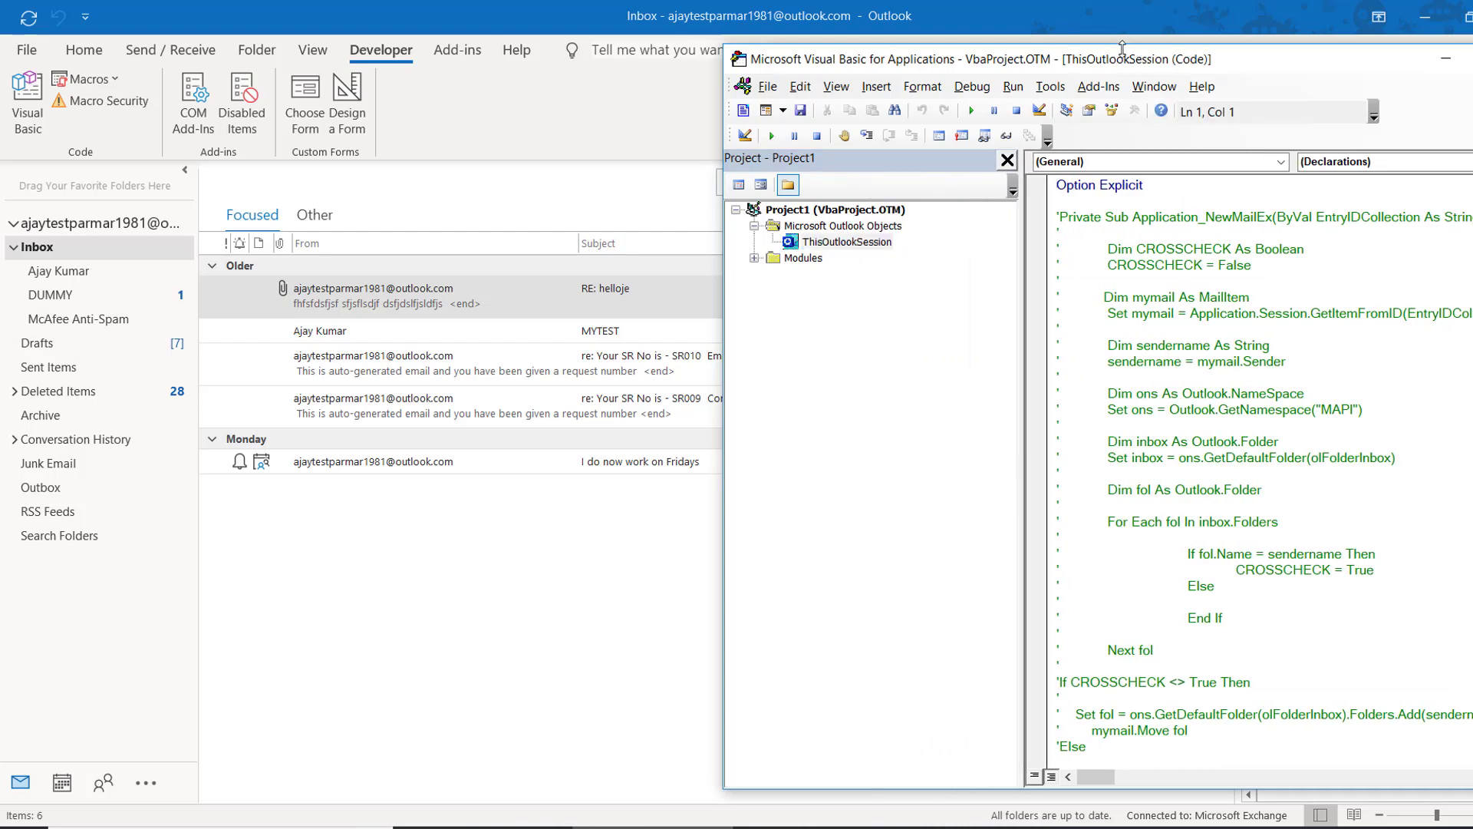
left_click_drag(1120, 62, 887, 30)
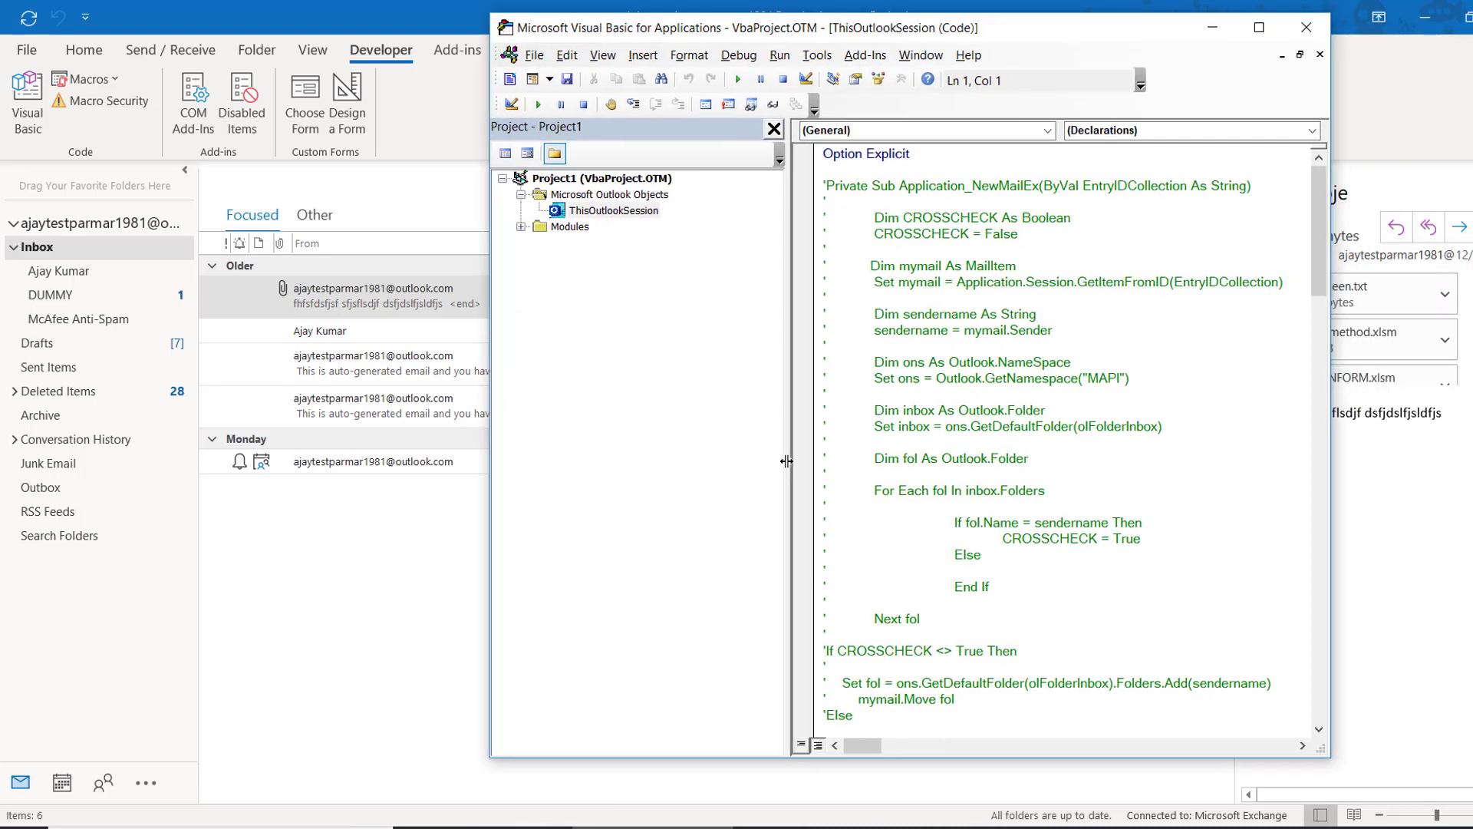
left_click_drag(791, 468, 638, 488)
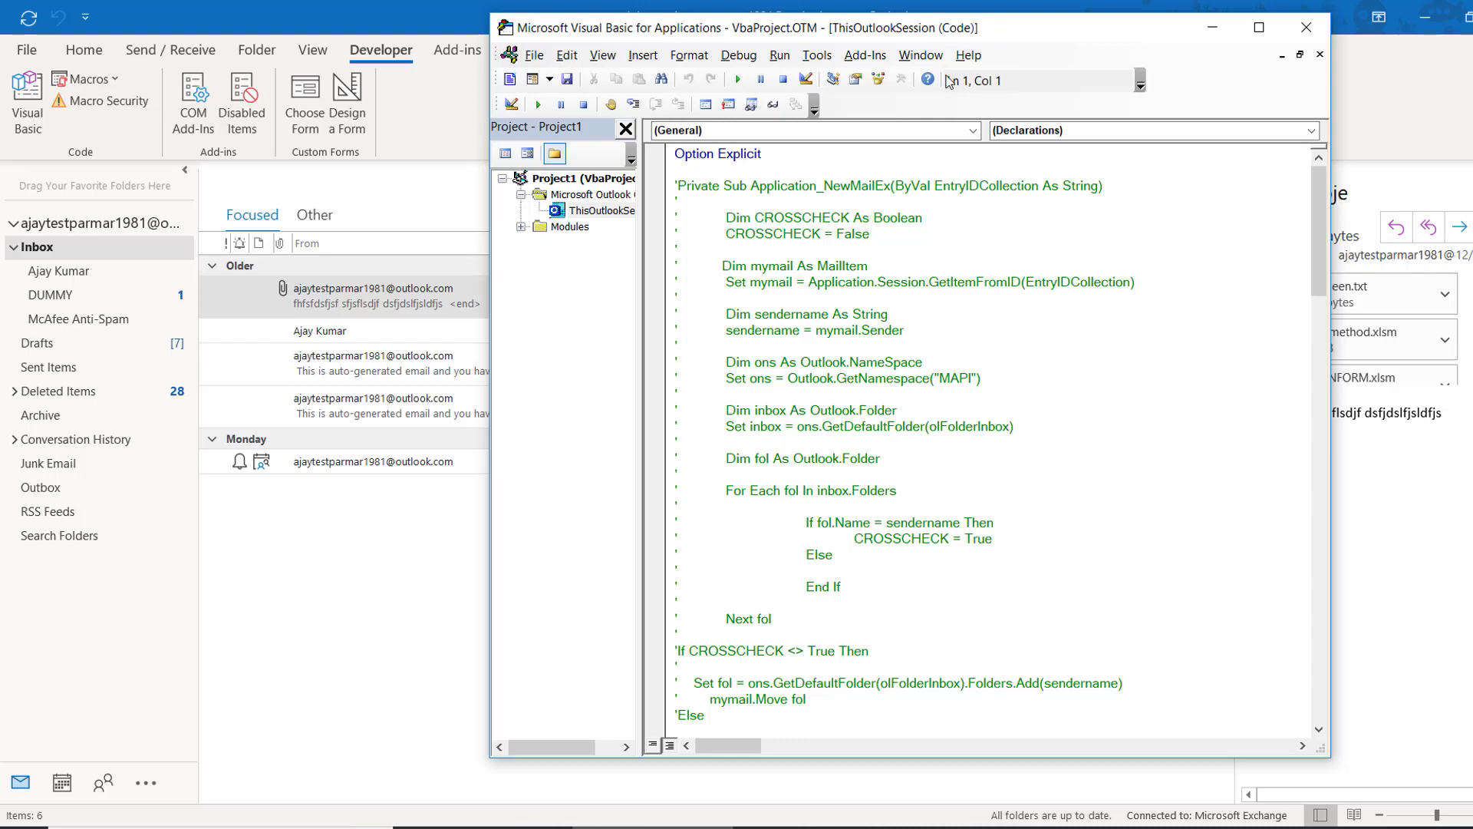
double_click(835, 190)
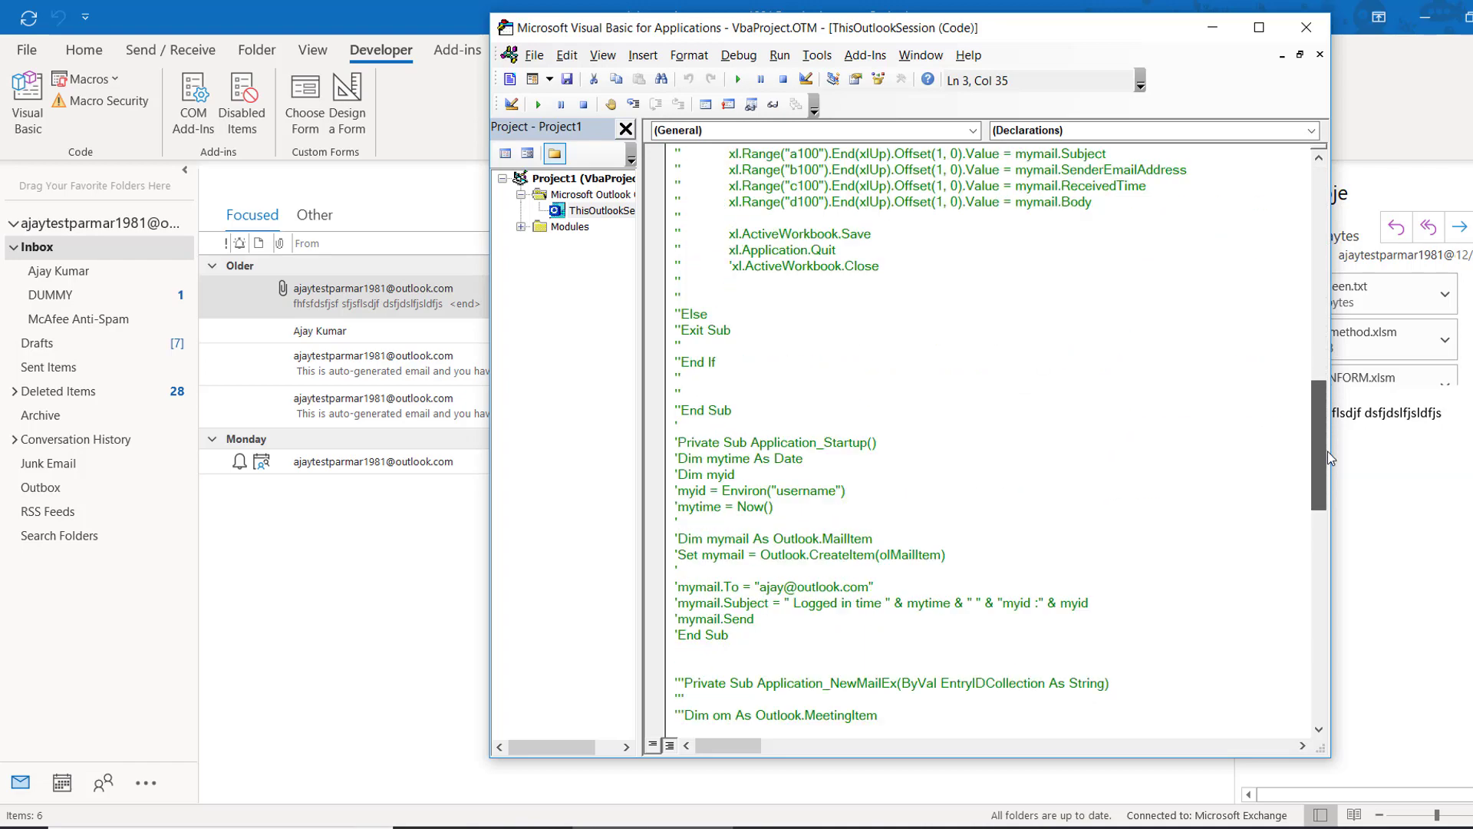
mouse_move(1320, 237)
left_mouse_down()
mouse_move(1339, 577)
mouse_move(1335, 465)
left_mouse_up()
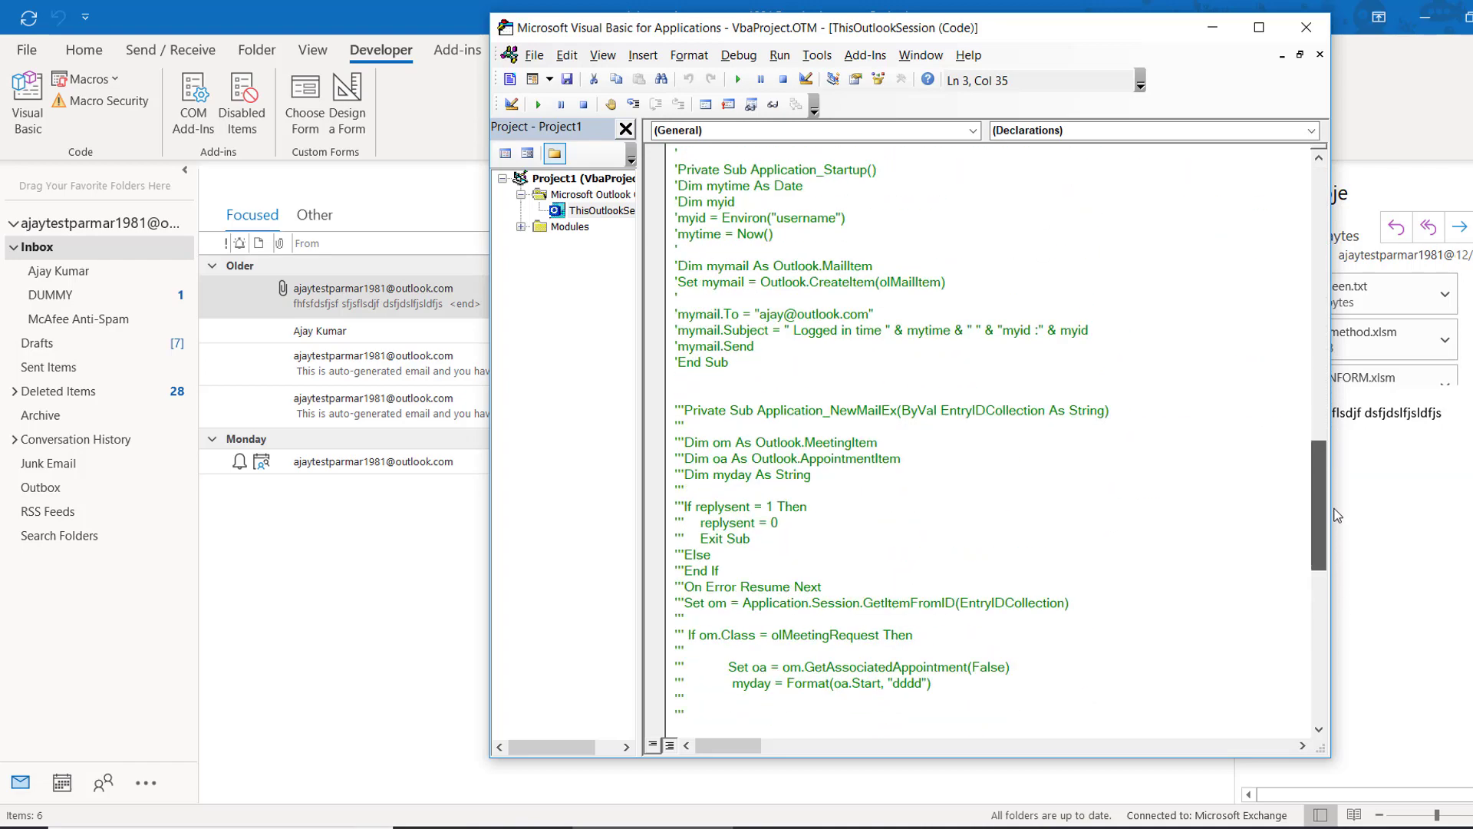
scroll(933, 399, "down", 10)
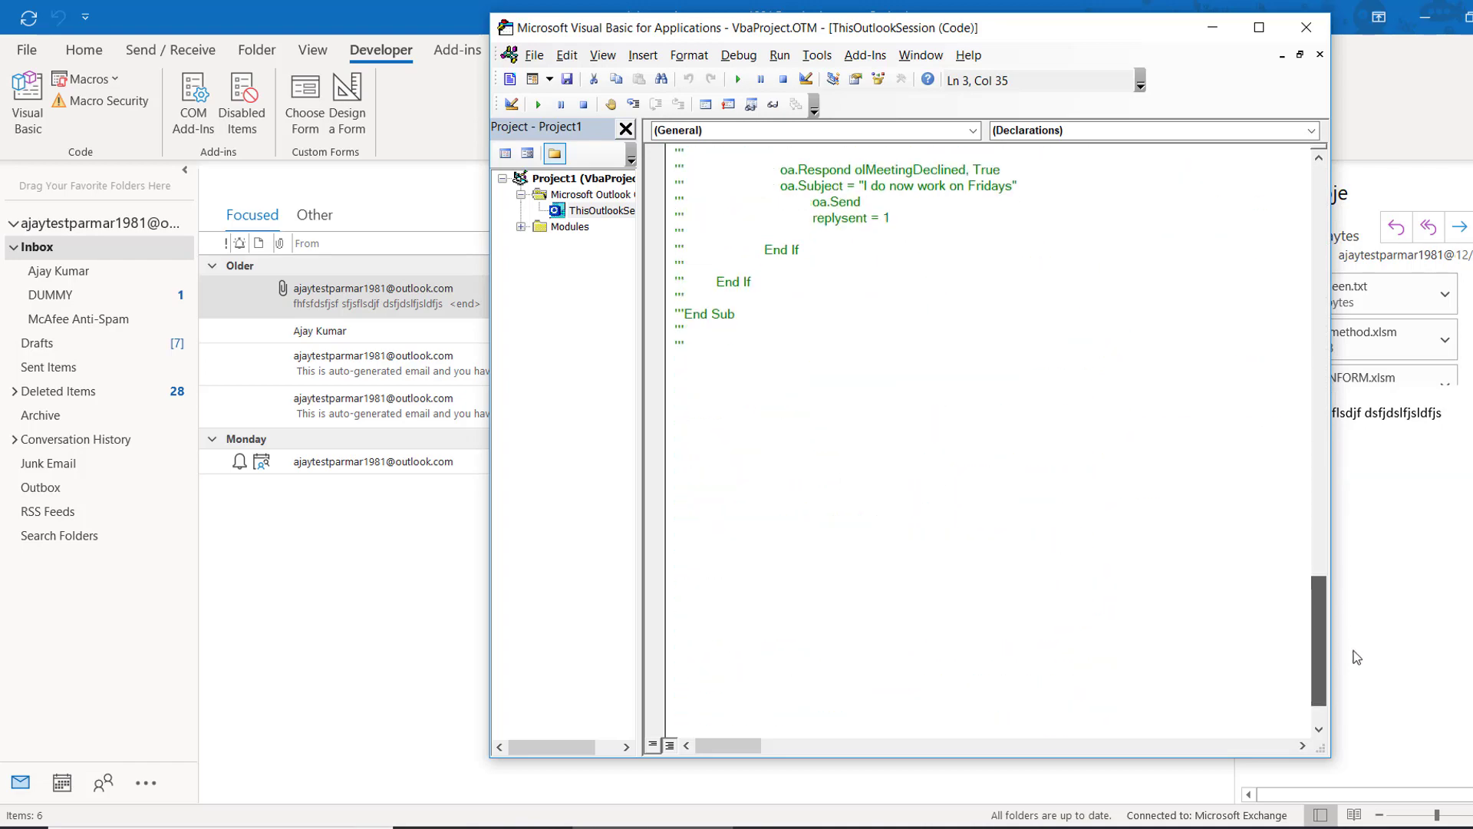
- Insert an empty Application_NewMailEx event procedure via the Application object and NewMailEx event
left_click(821, 374)
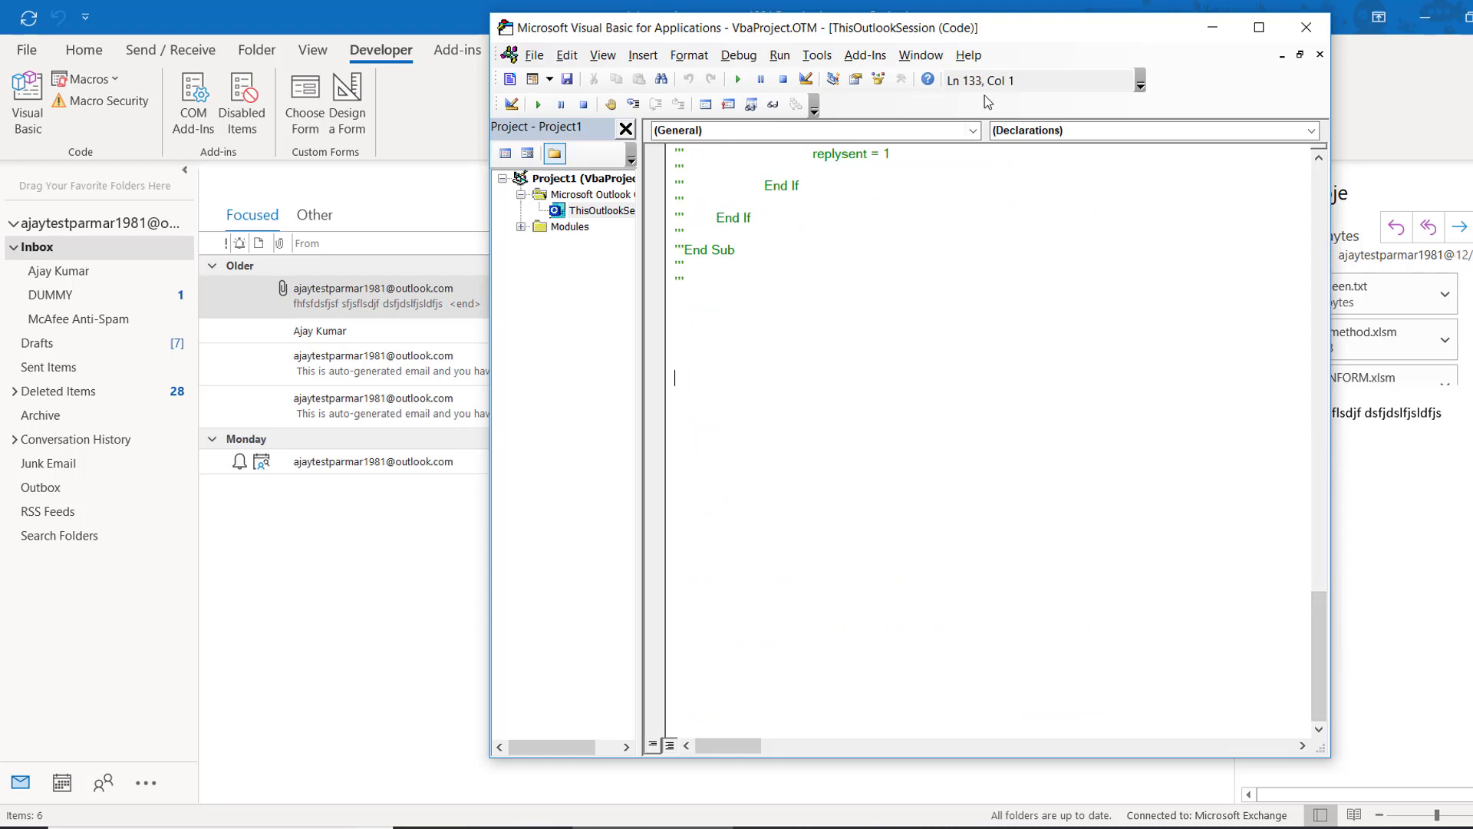
left_click(972, 138)
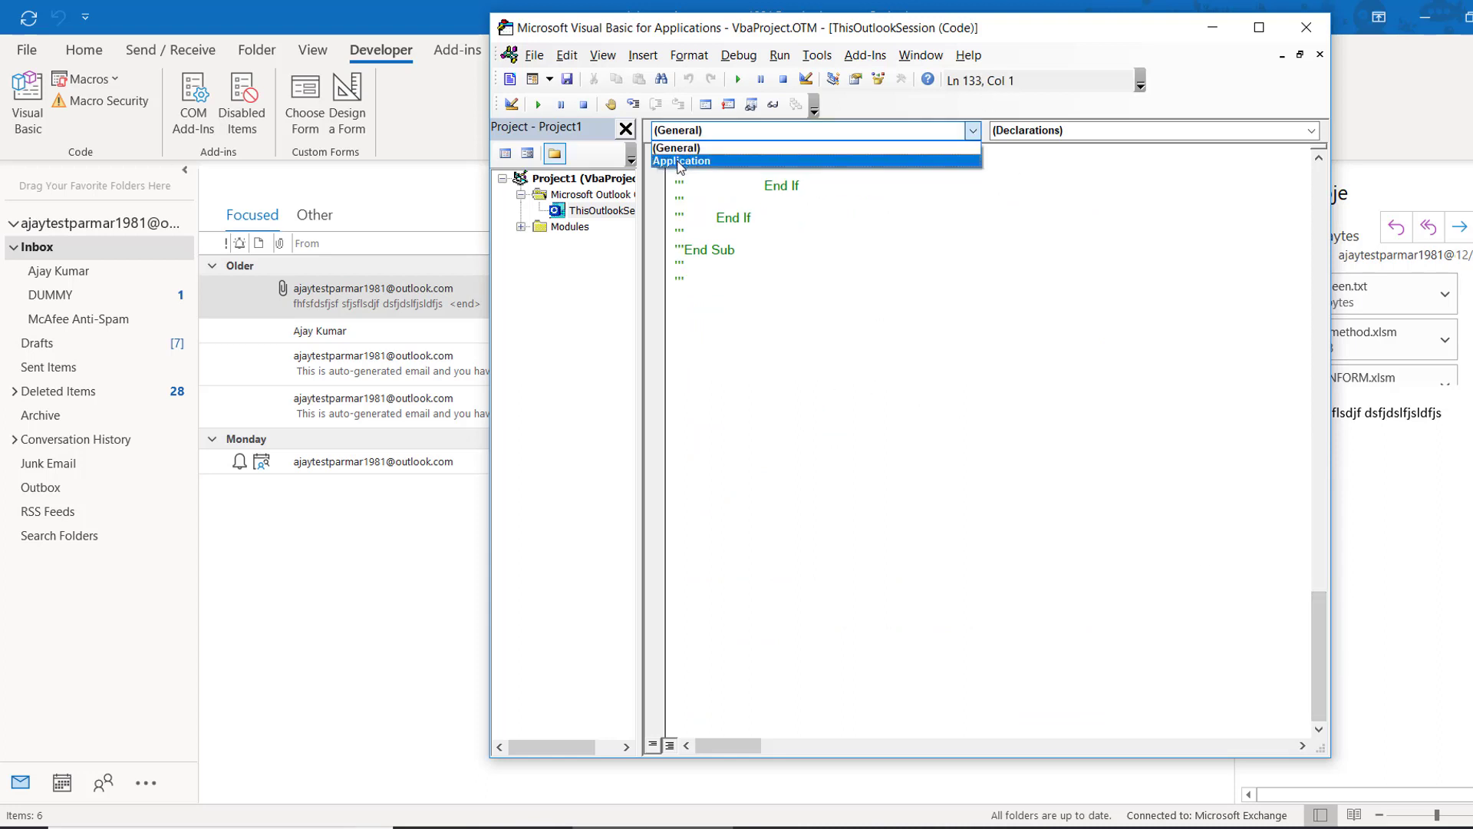
left_click(681, 164)
left_click(690, 634)
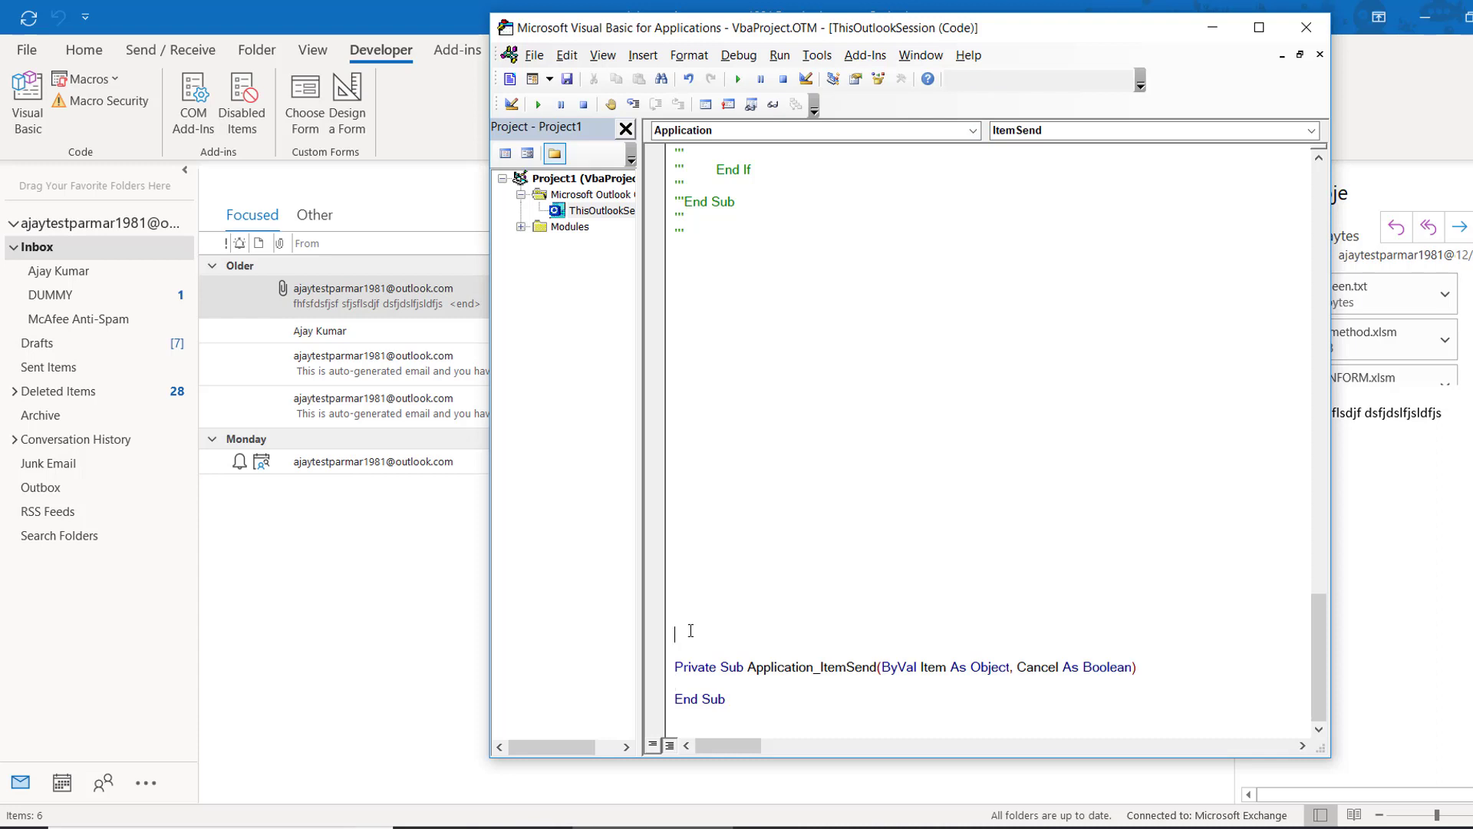
scroll(690, 630, "up", 1)
scroll(691, 630, "up", 2)
scroll(690, 630, "up", 2)
scroll(690, 630, "up", 1)
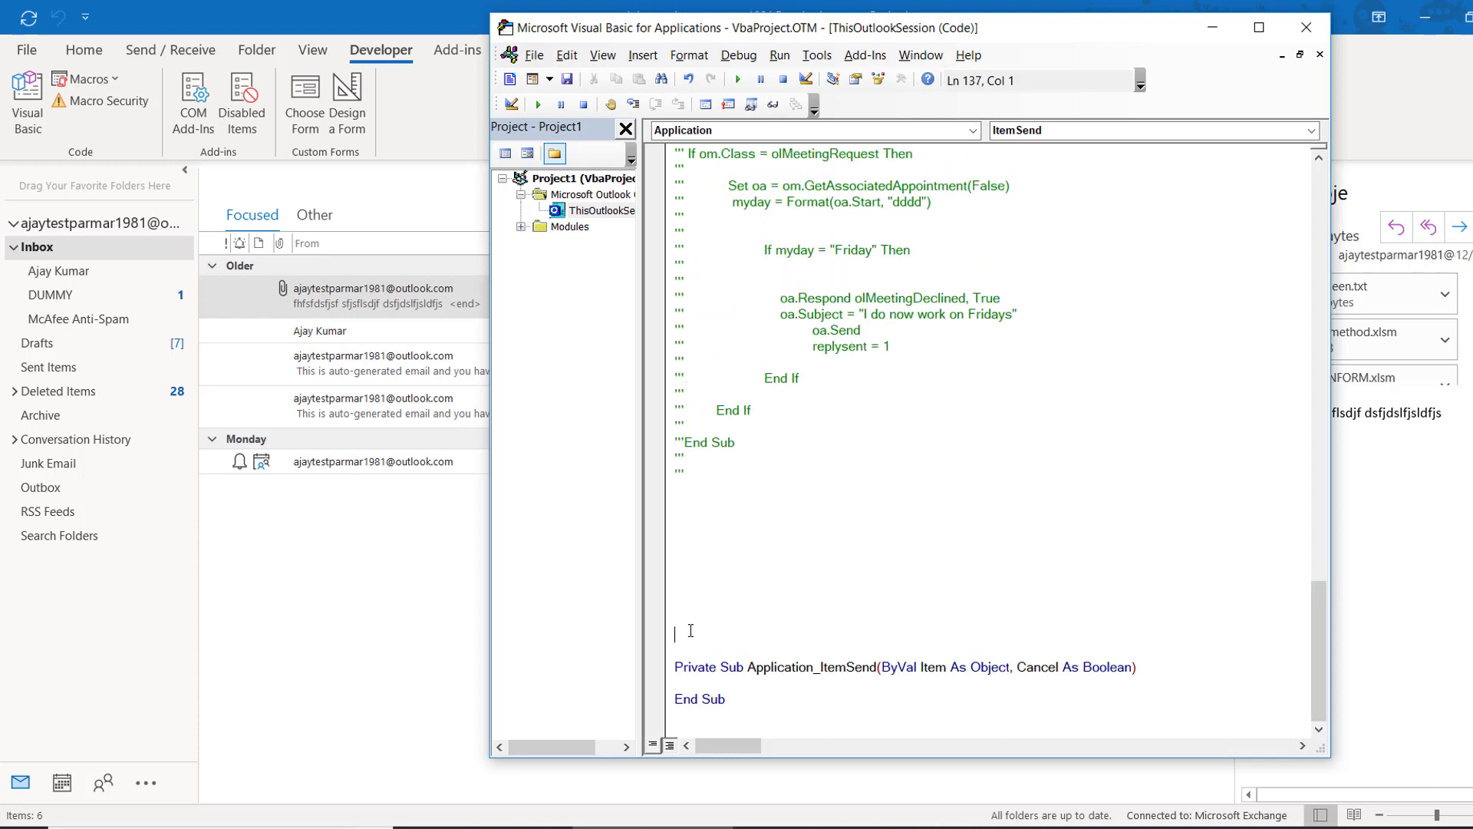
double_click(852, 667)
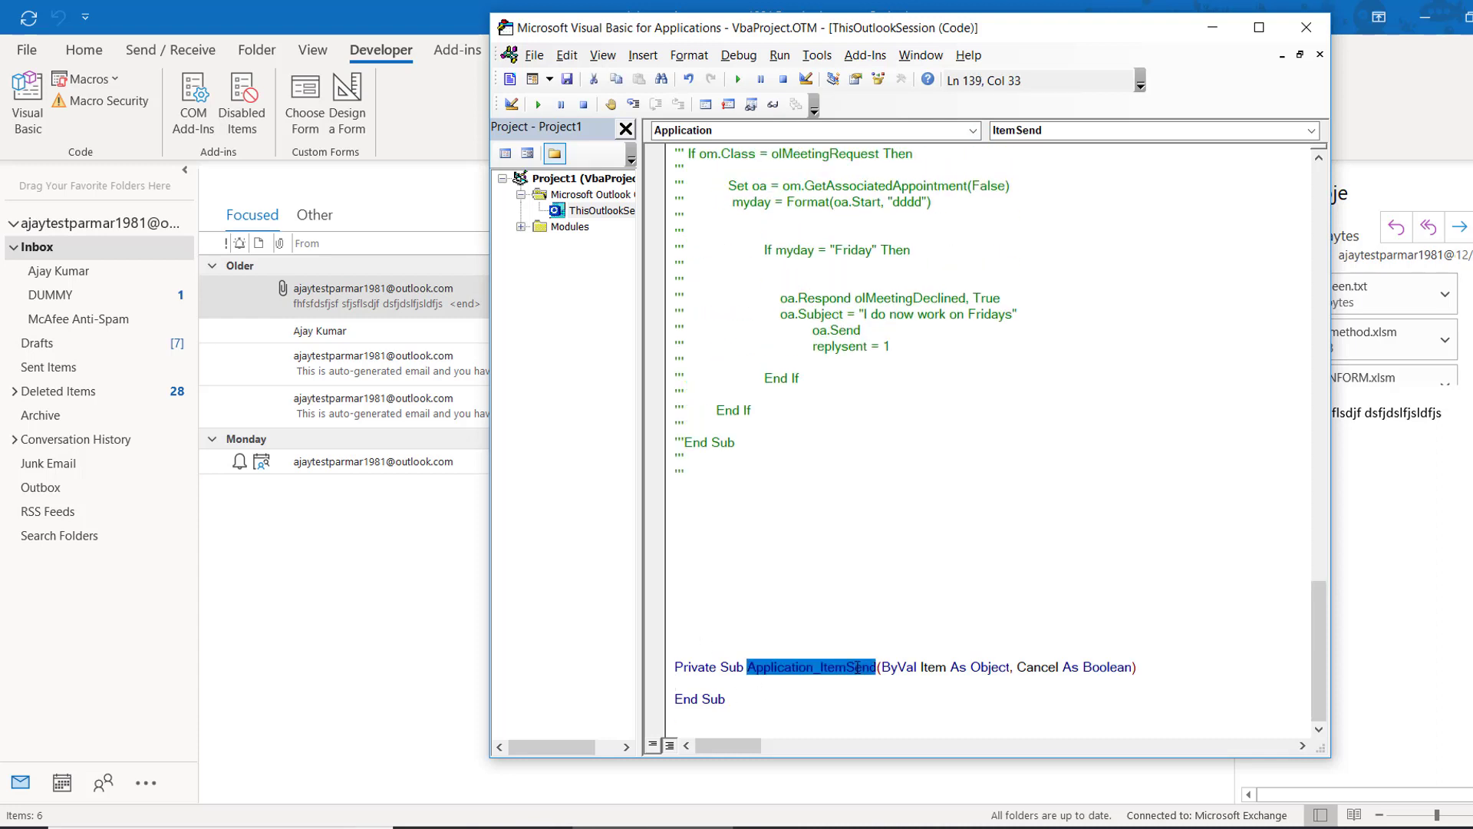
left_click(1311, 131)
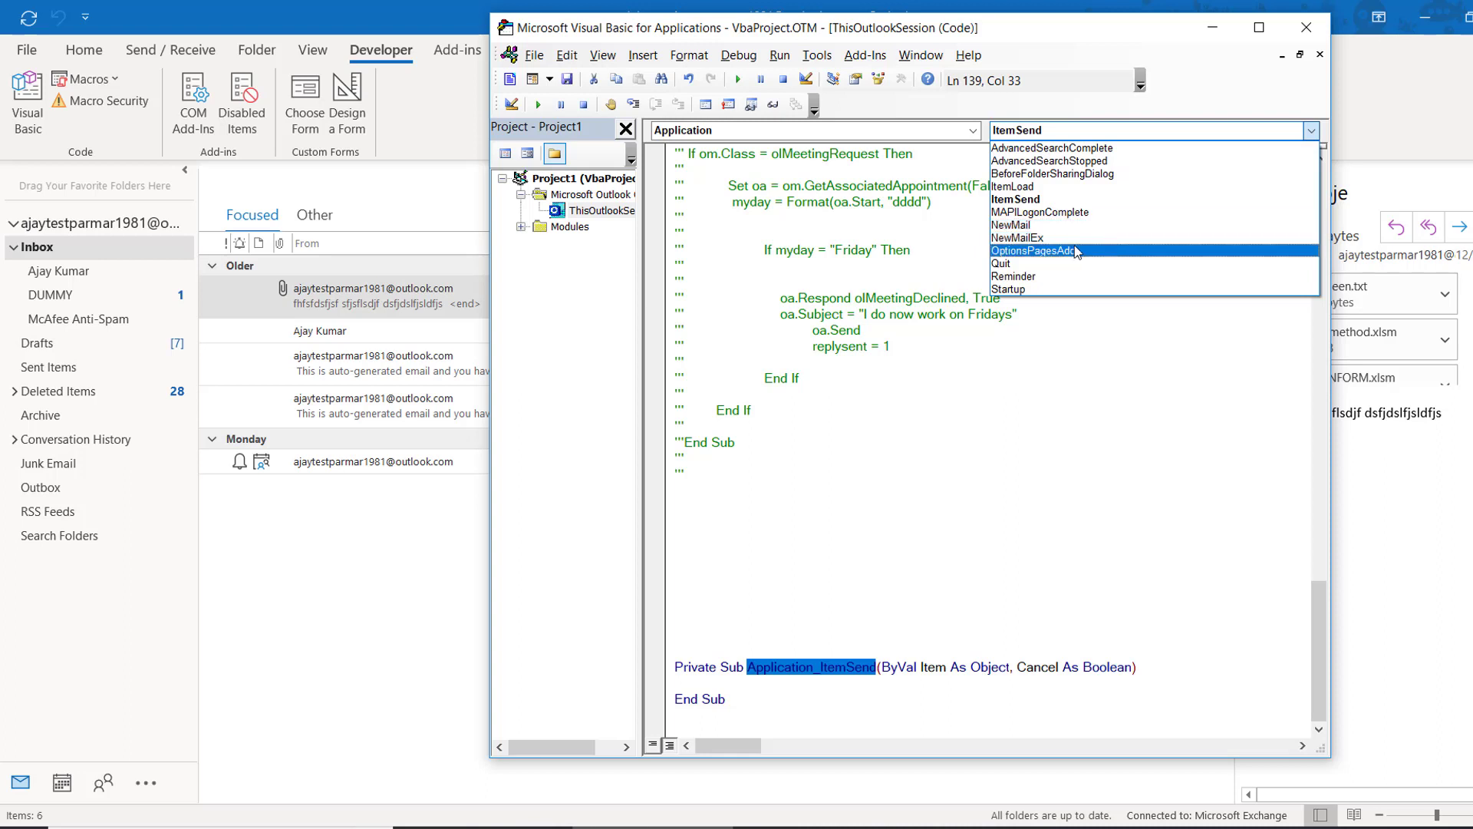
left_click(1042, 239)
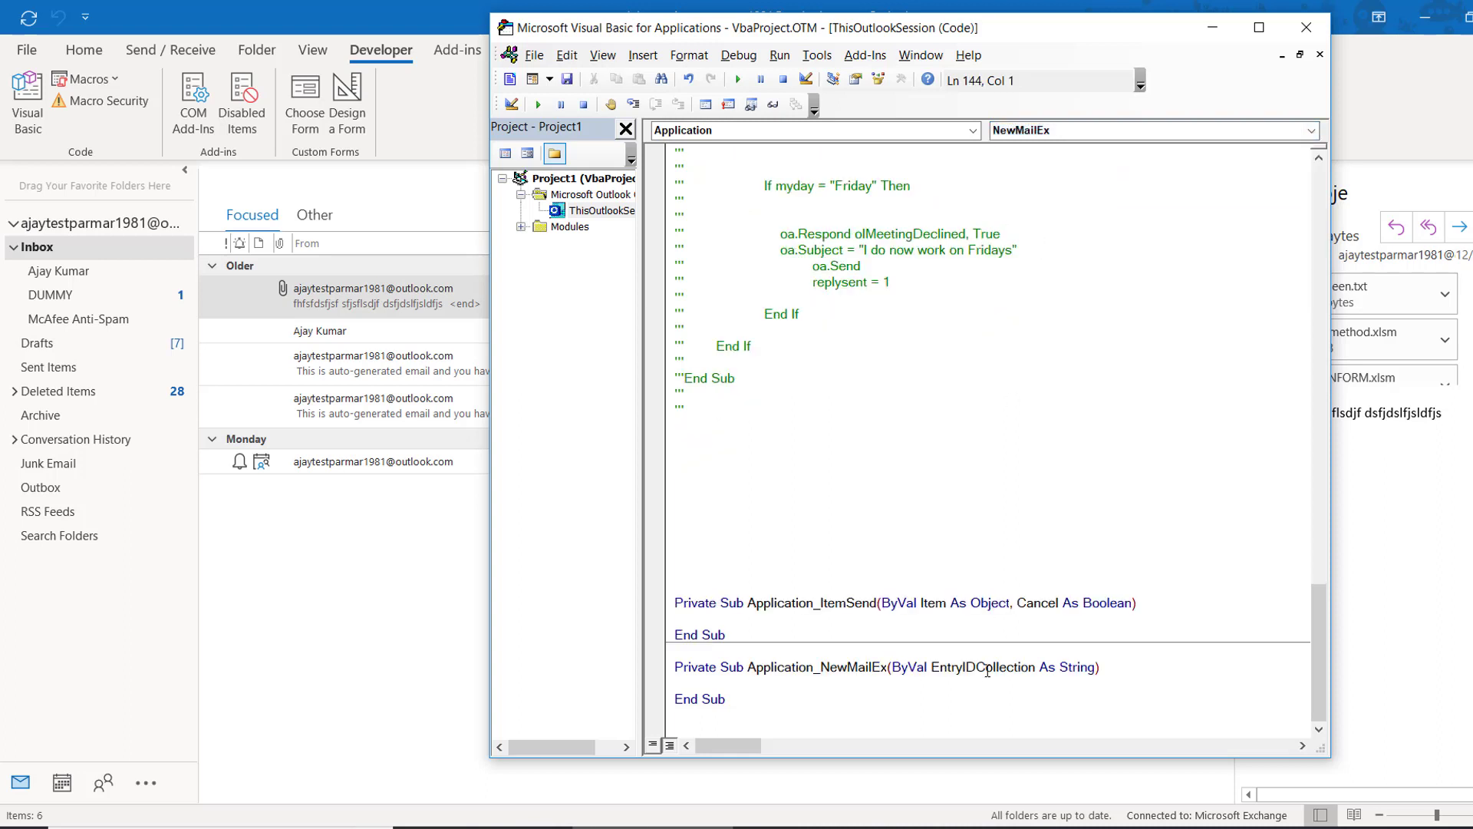
- Delete the unwanted Application_ItemSend stub
double_click(851, 667)
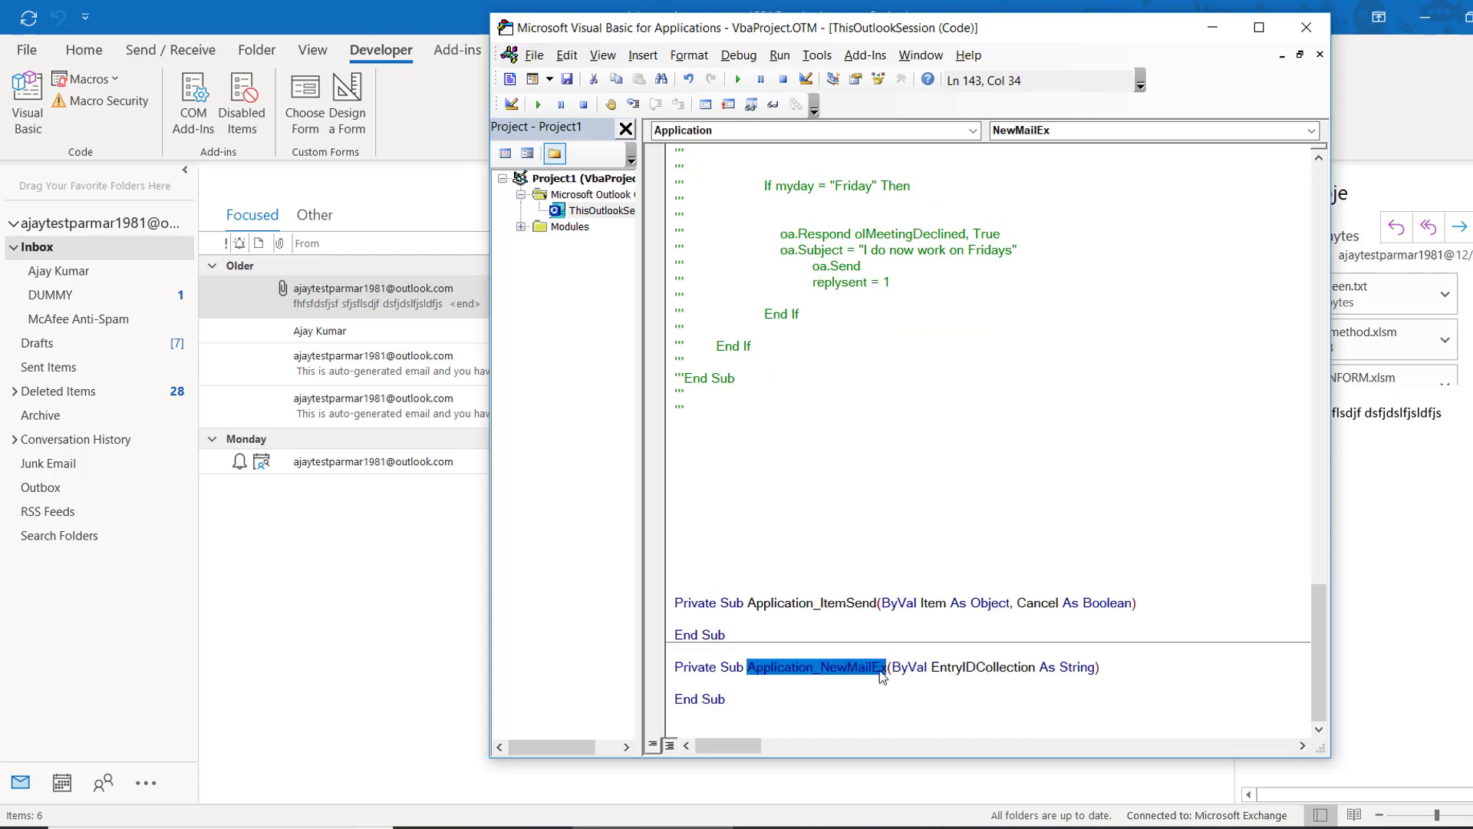
left_click(765, 631)
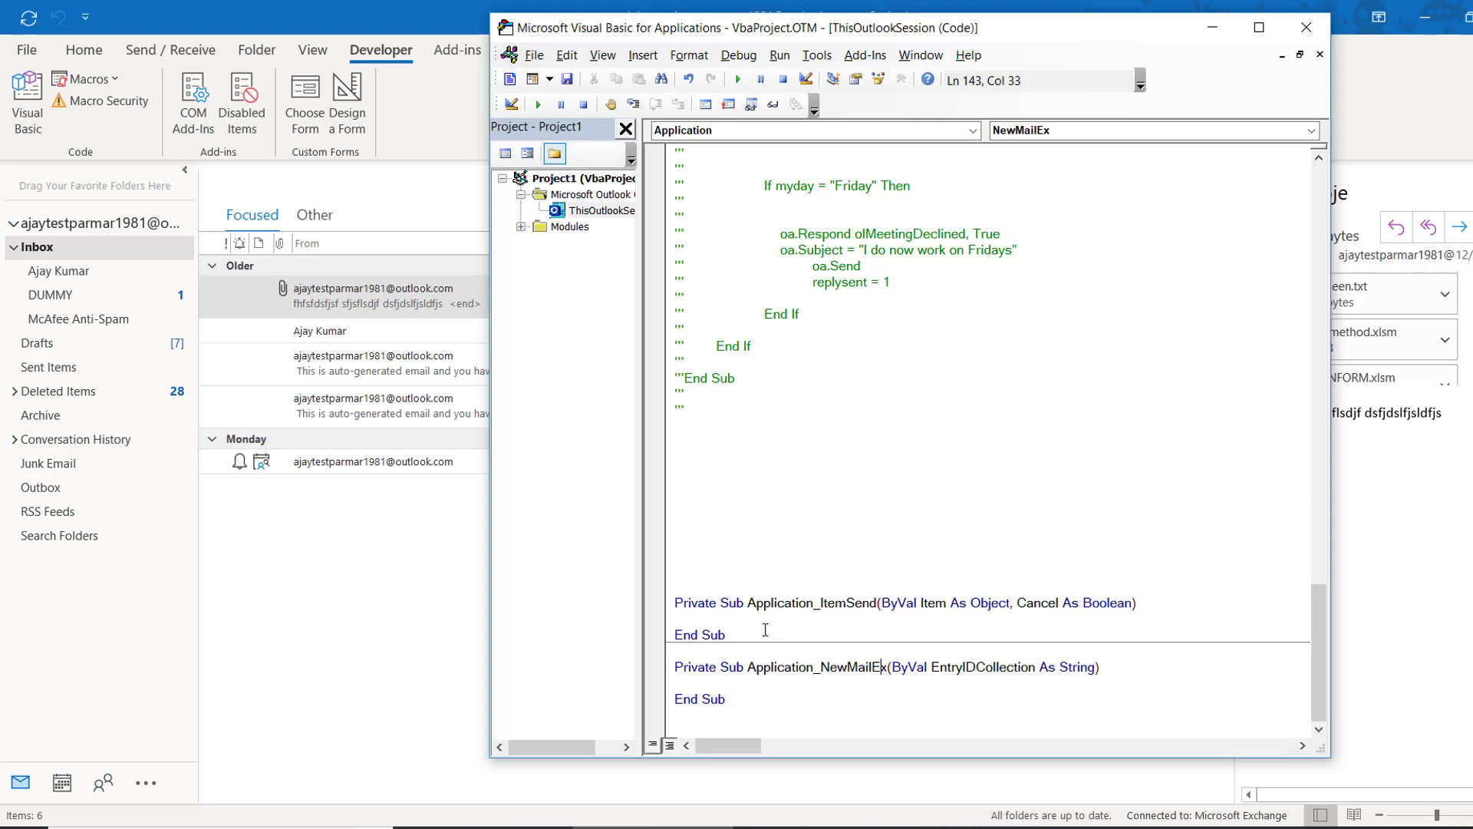
key("shift+Up")
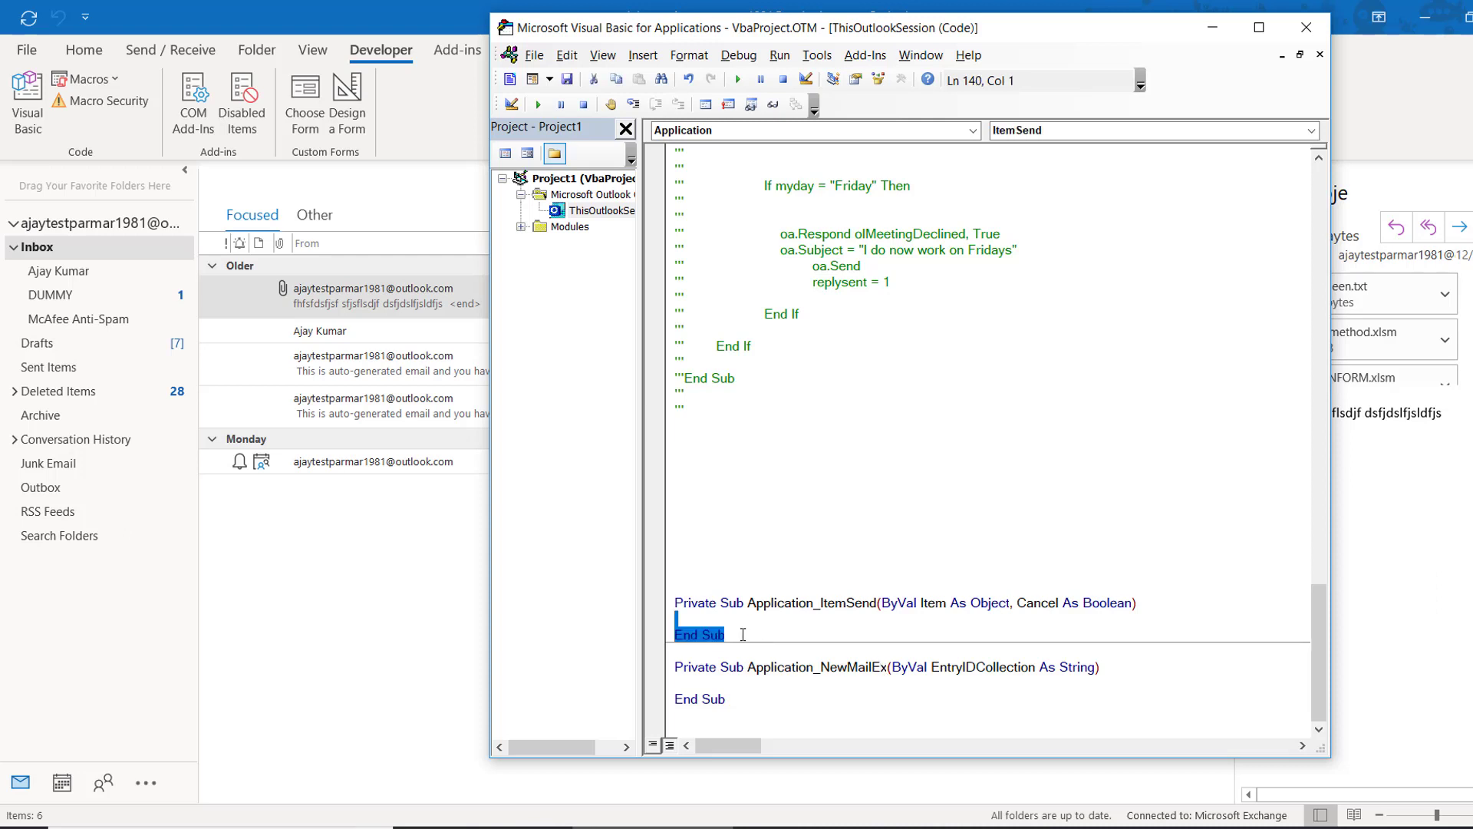
key("shift+Up")
key("shift+Up")
key("Delete")
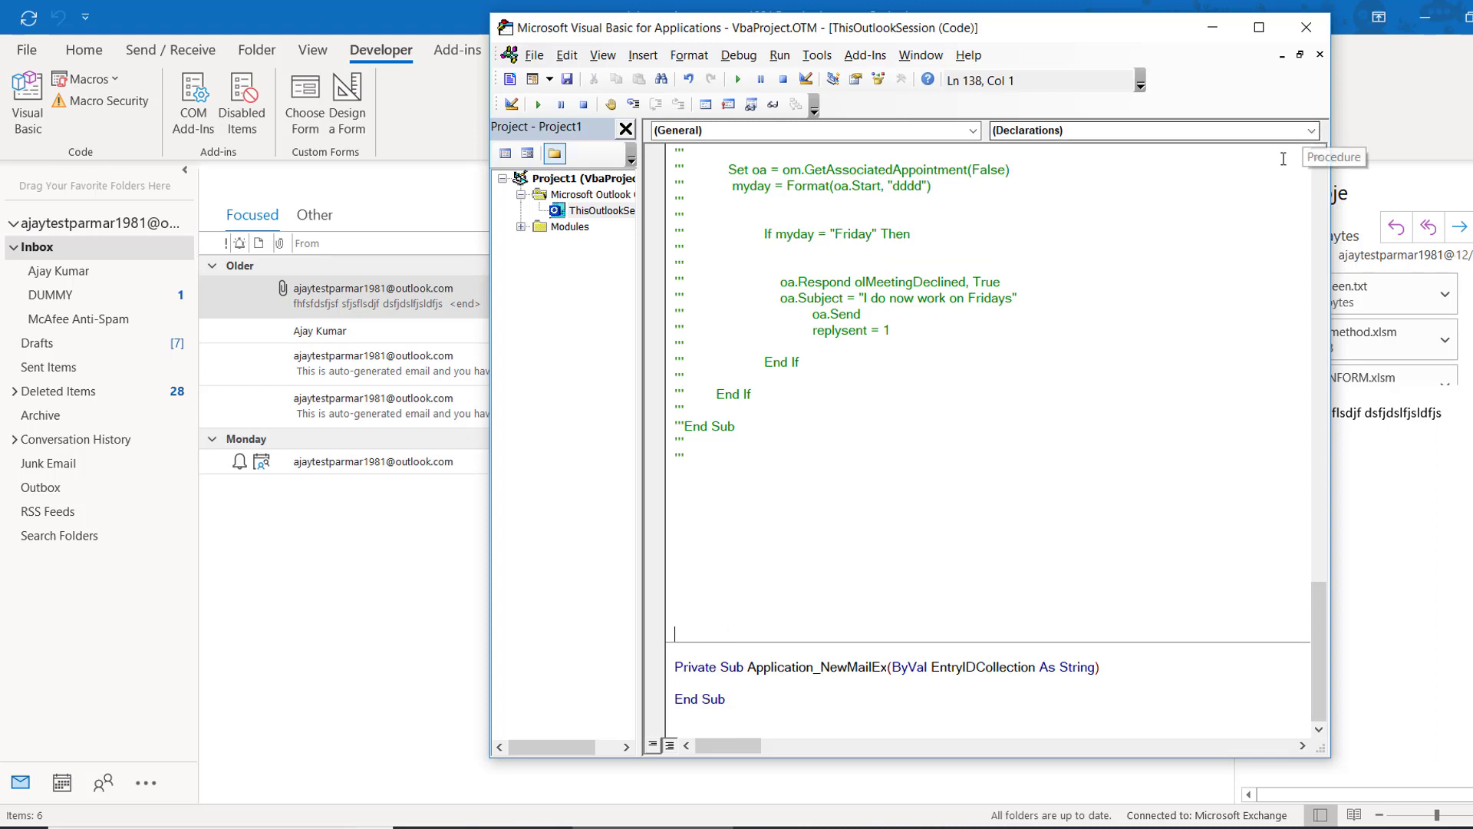
- Add a blank line inside NewMailEx and set a breakpoint on its Sub line
left_click(858, 651)
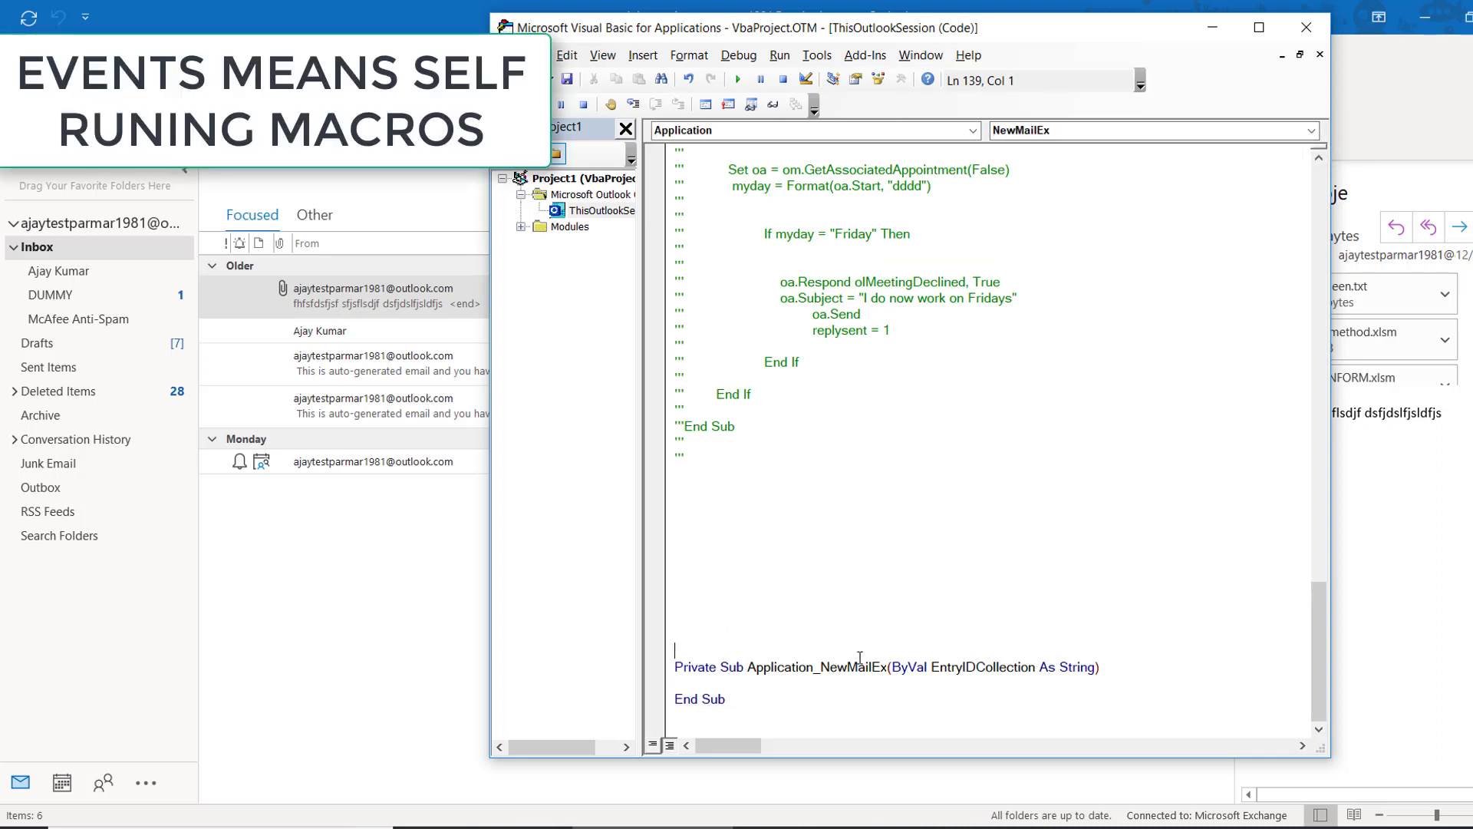
double_click(852, 666)
left_click(800, 683)
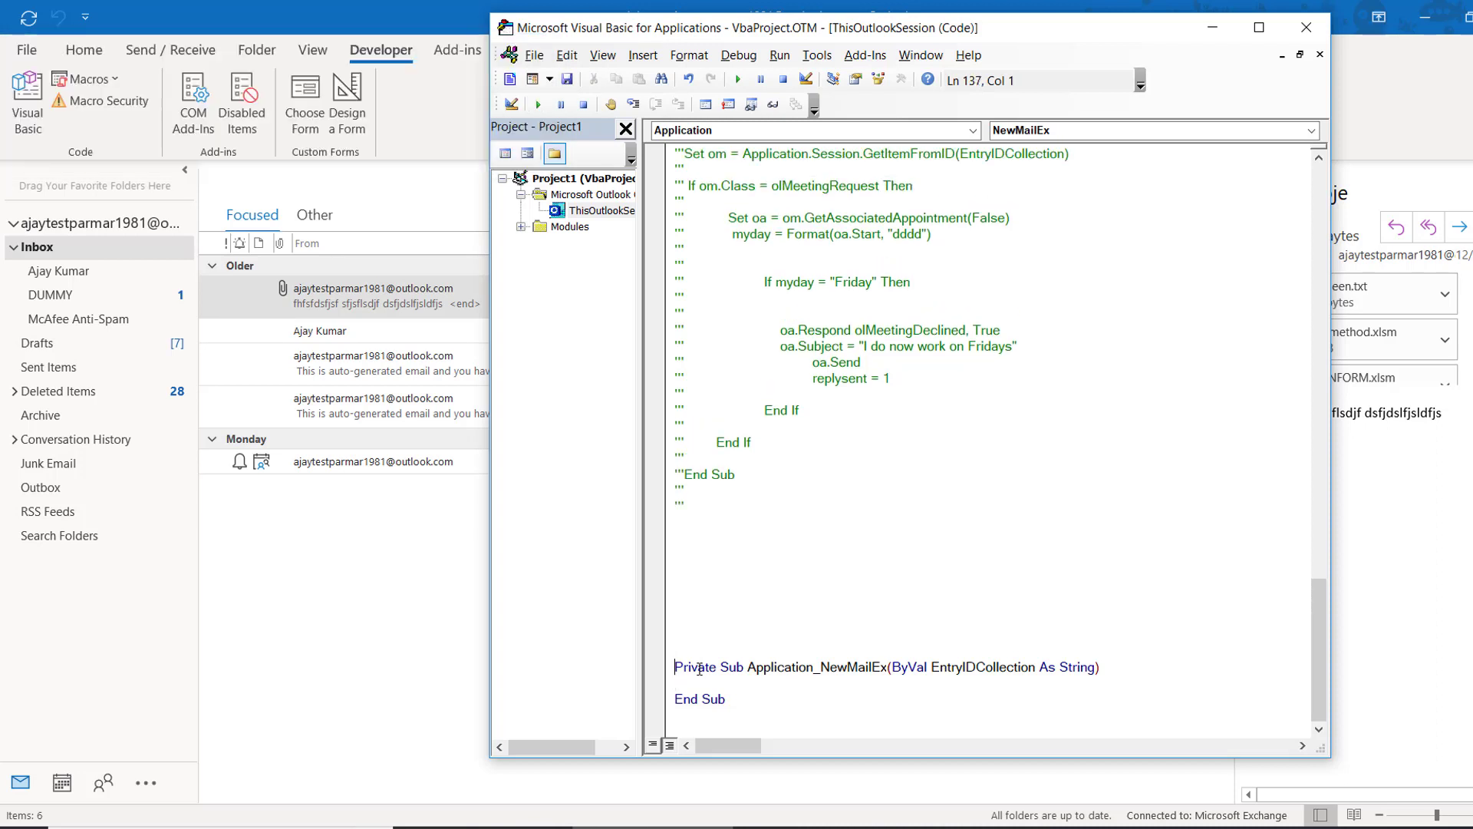
key("Return")
key("Return")
key("Return")
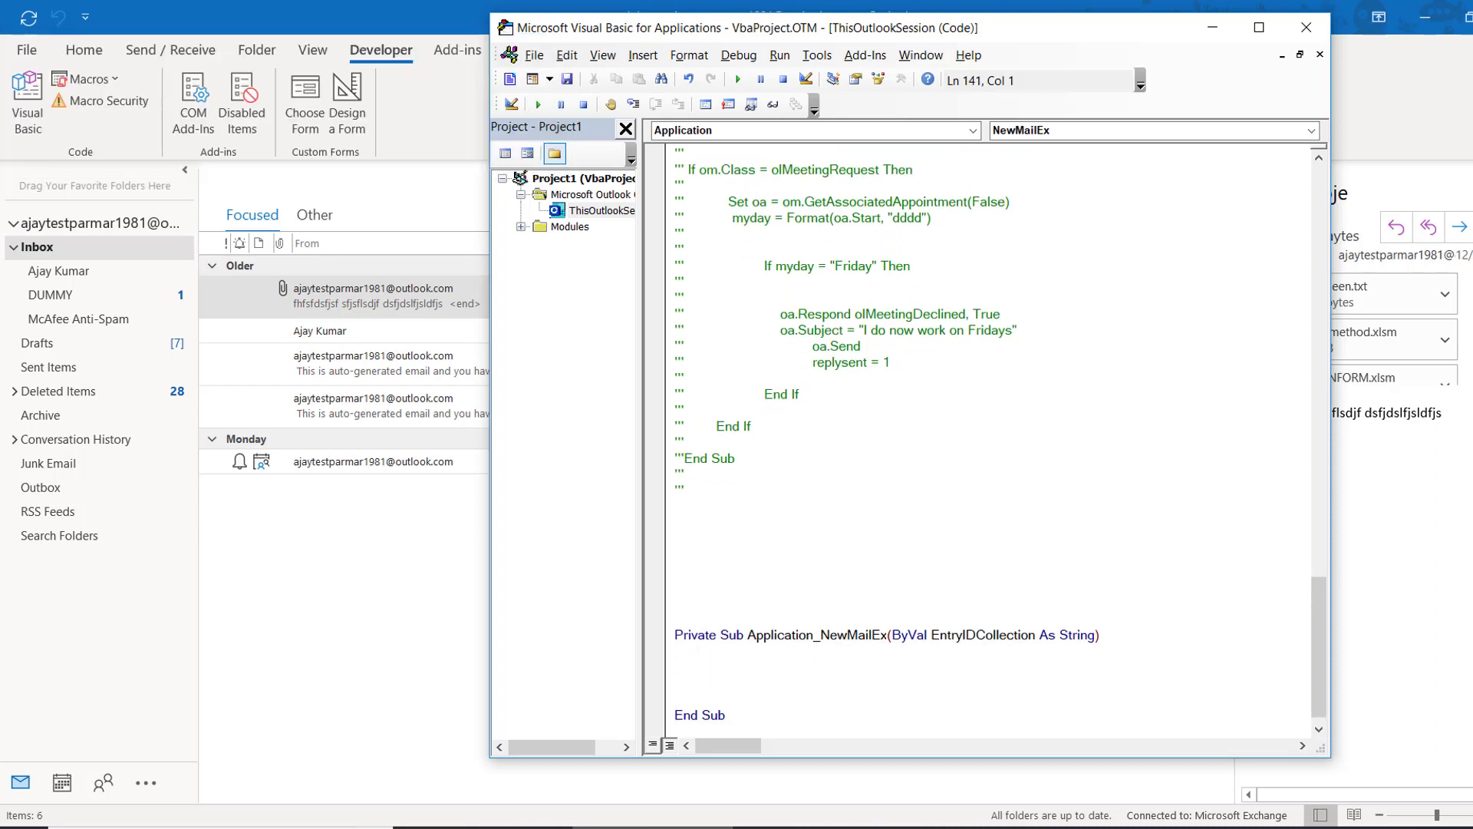
left_click(654, 635)
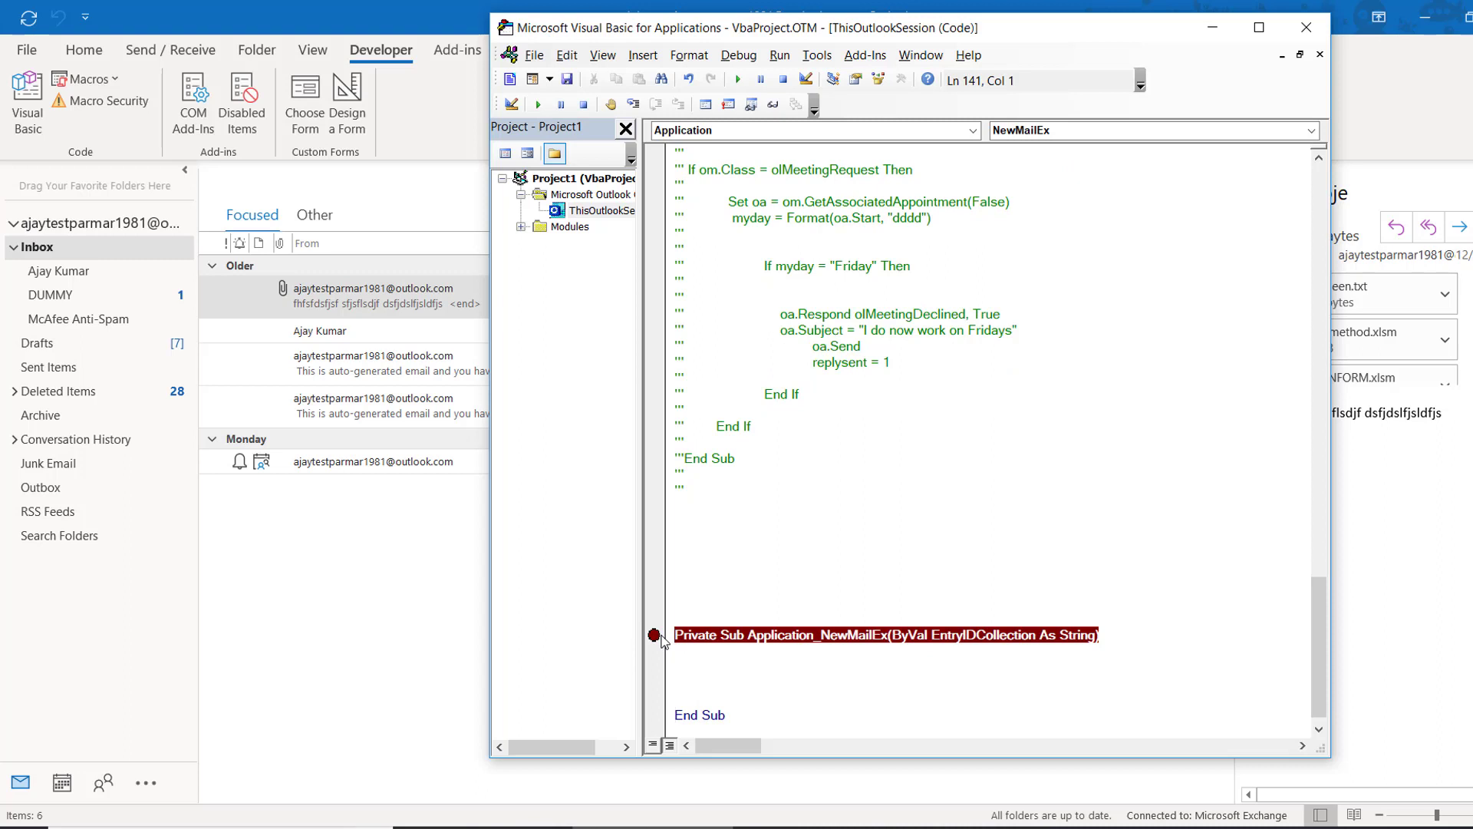
left_click(60, 54)
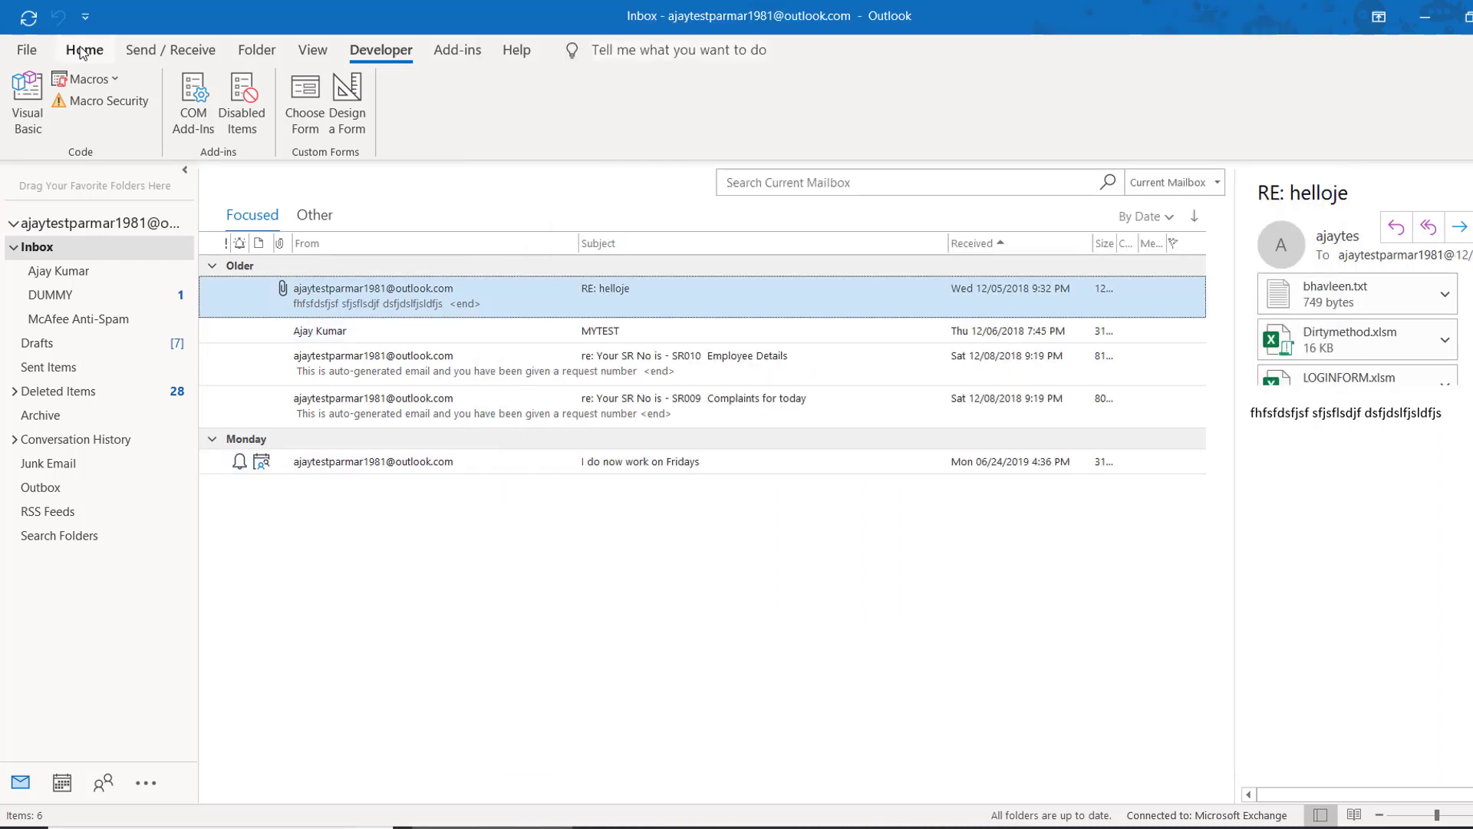
- Create a new meeting titled 'hh' with yourself as the required attendee
left_click(82, 51)
left_click(70, 123)
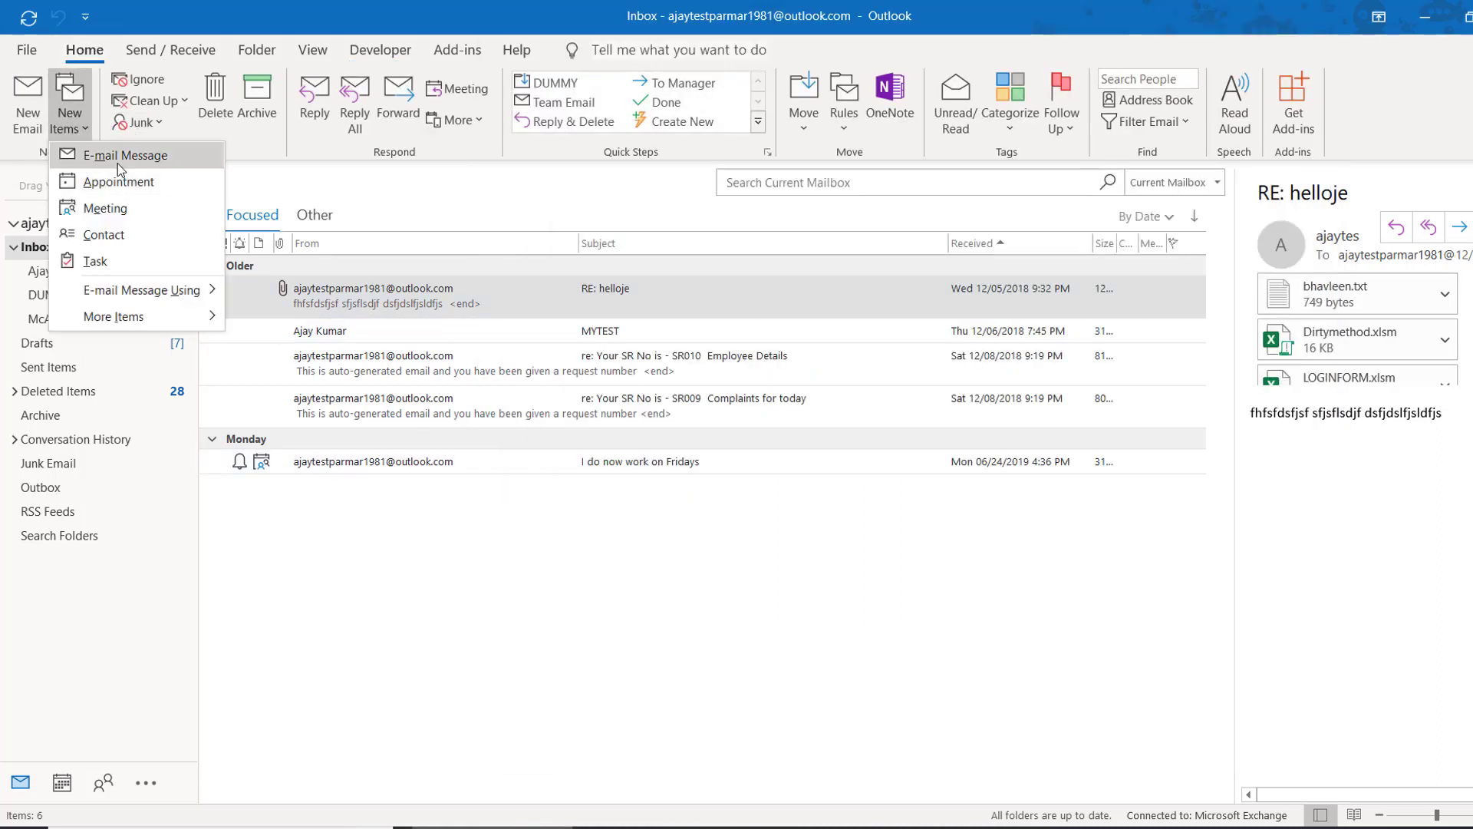
left_click(129, 214)
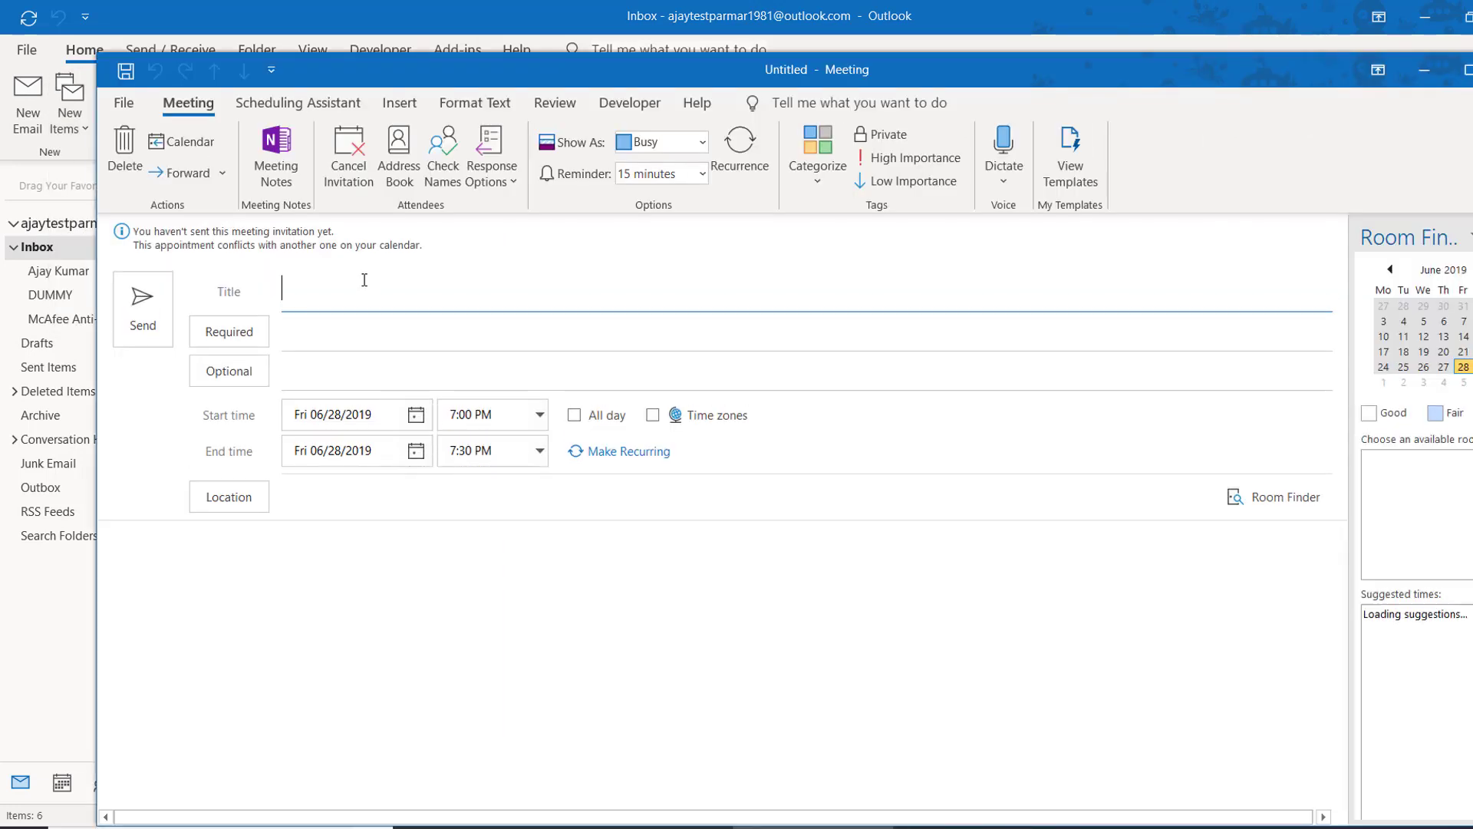
type("hh")
left_click(370, 338)
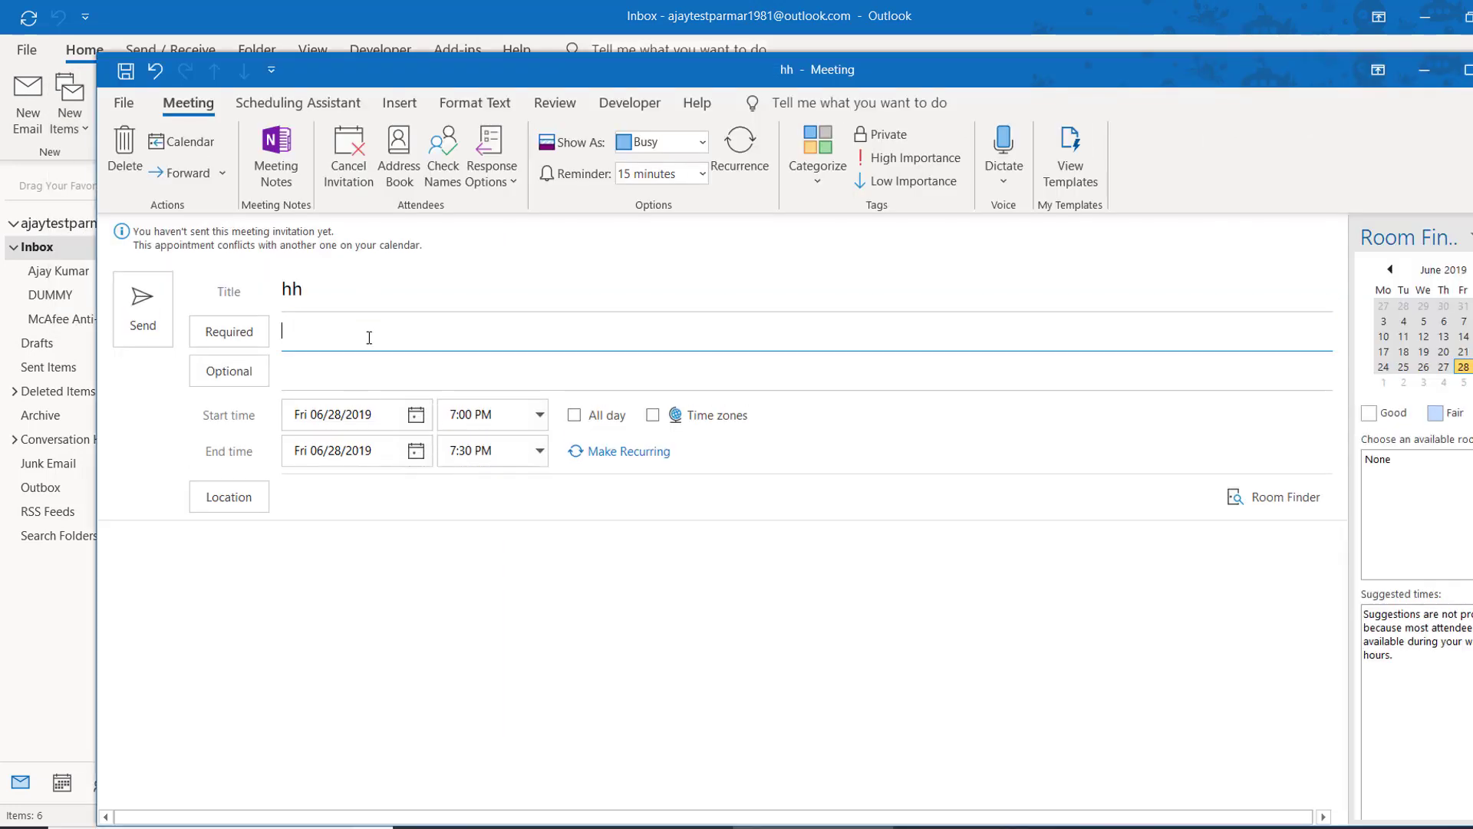
type("aj")
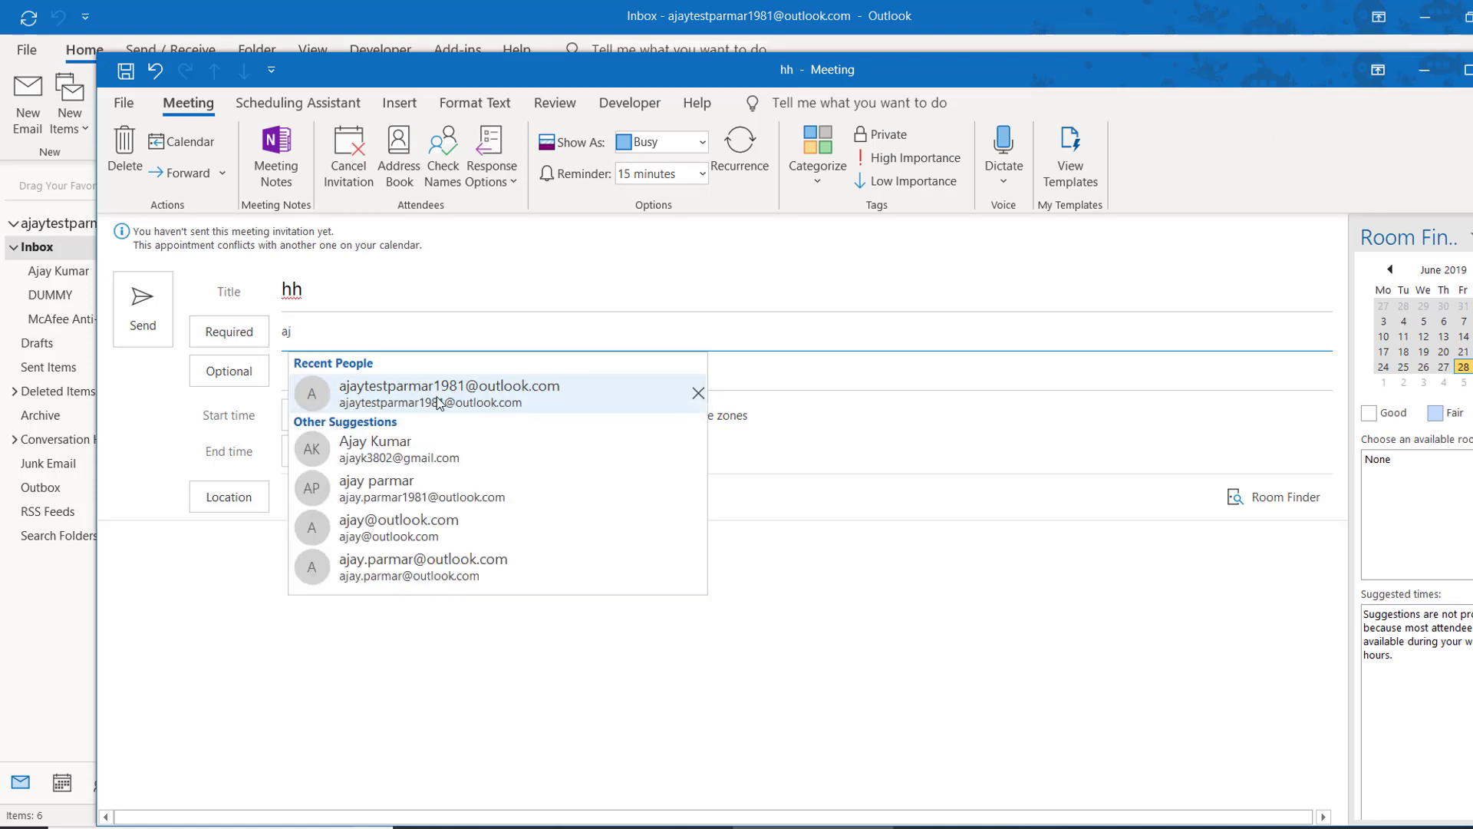
left_click(439, 402)
- Set the start time to 10:00 PM and send it anyway without a location
left_click(539, 414)
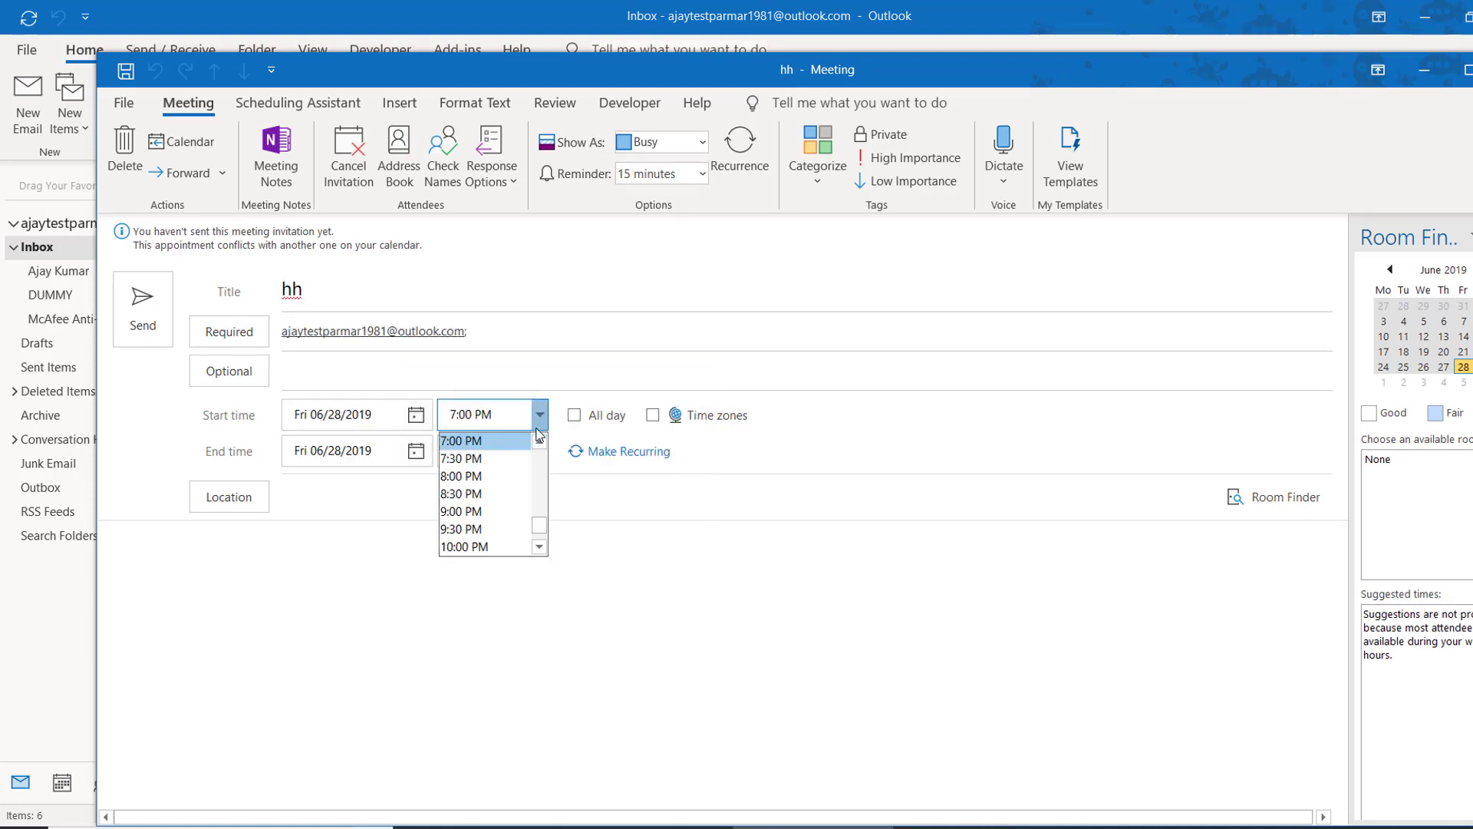
left_click(464, 546)
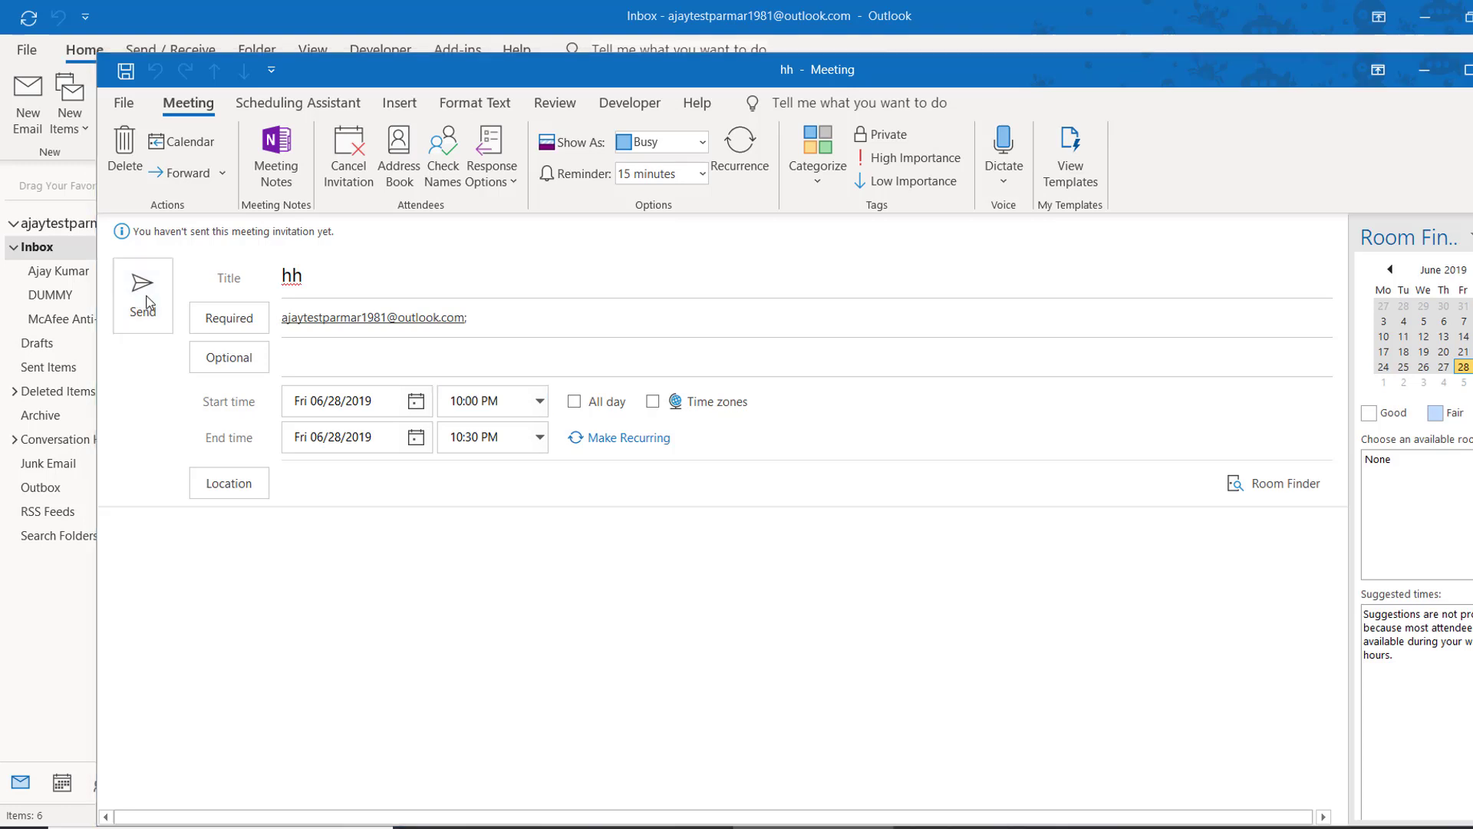
left_click(145, 299)
left_click(859, 480)
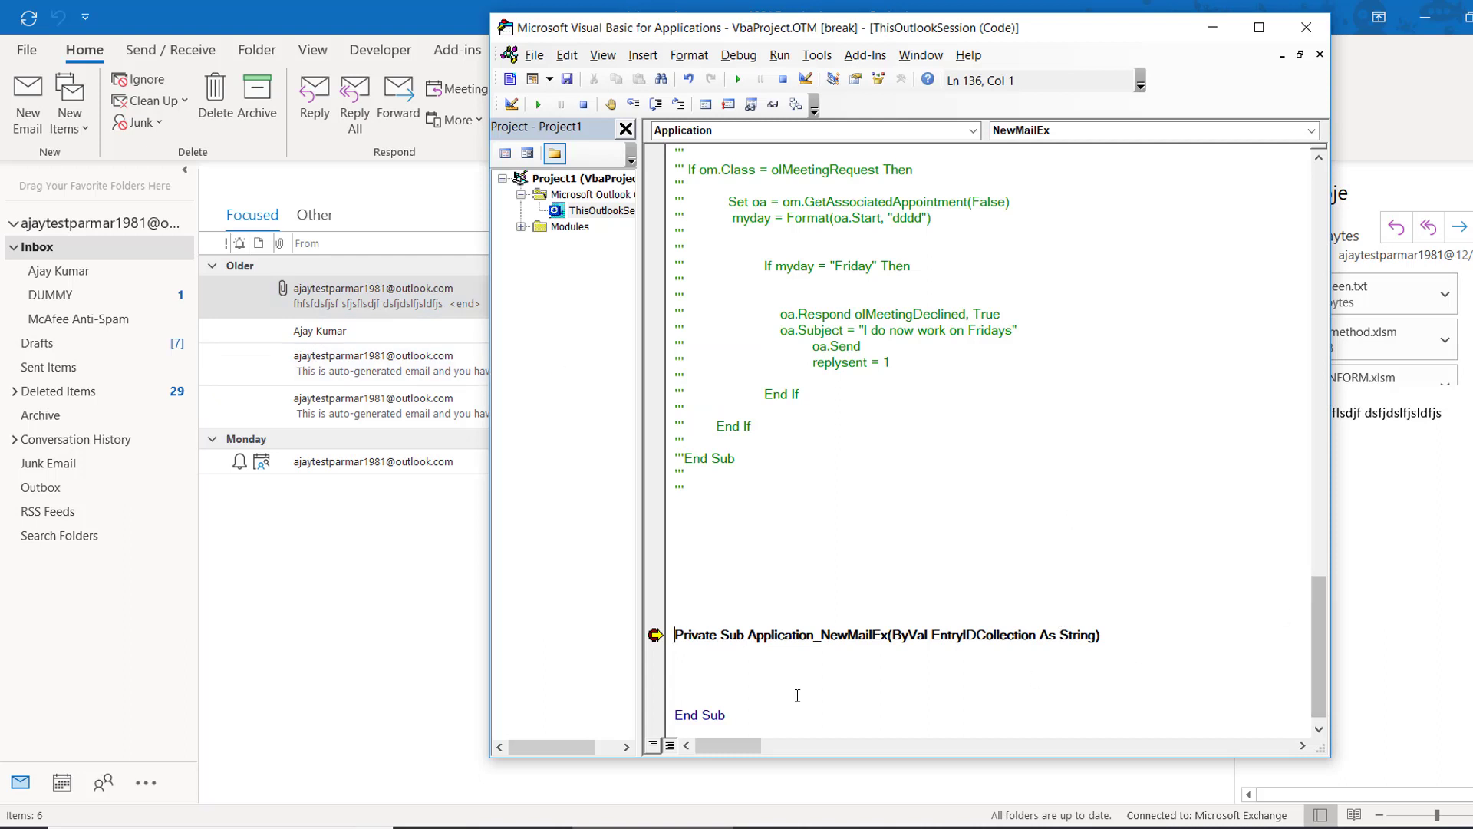
- Step through Application_NewMailEx, remove its breakpoint, and reset the paused macro run
key("Down")
key("Down")
key("Down")
key("Down")
key("Down")
key("Down")
key("Down")
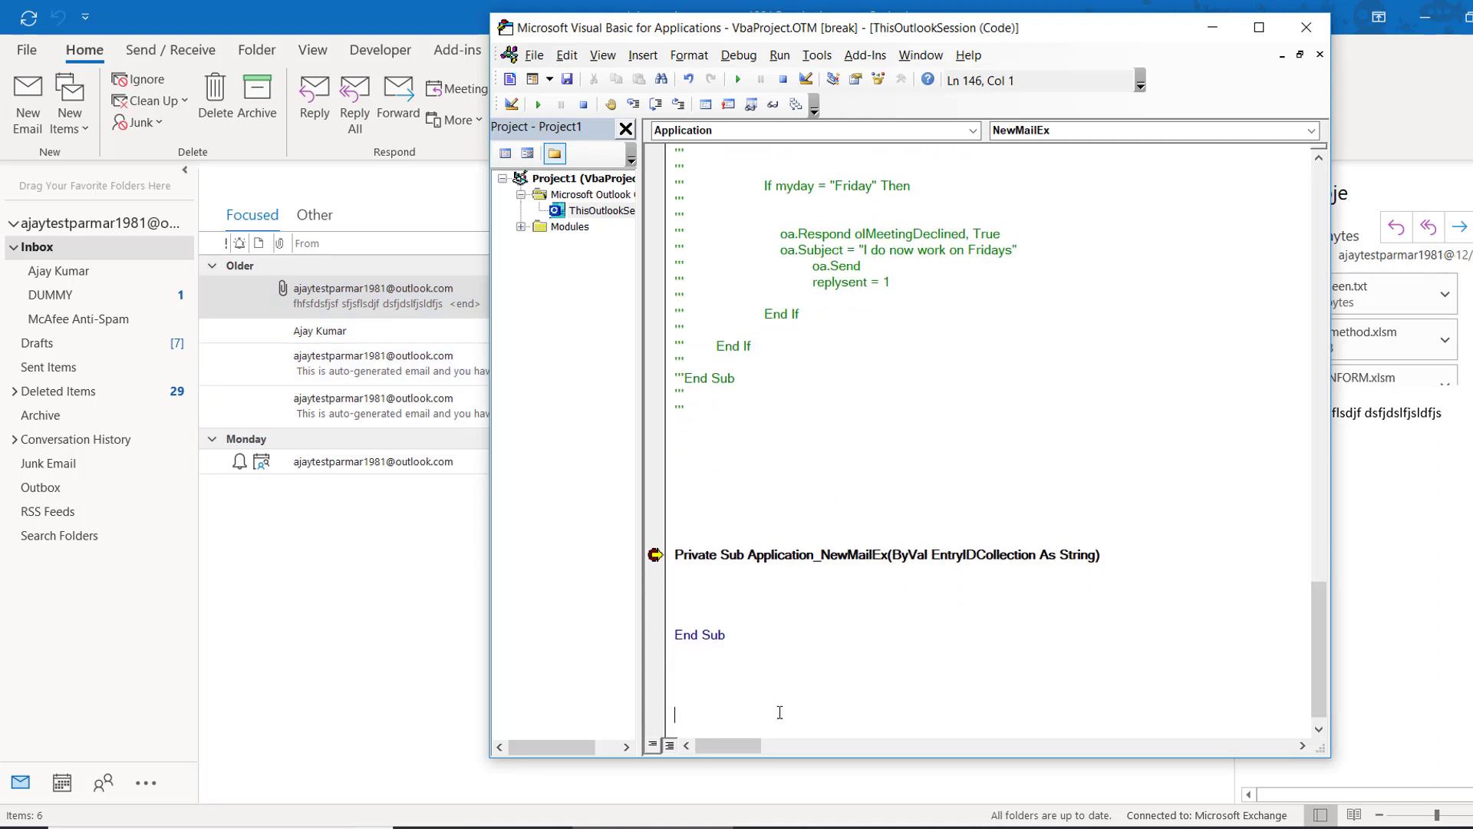
key("Down")
key("Down")
key("Down")
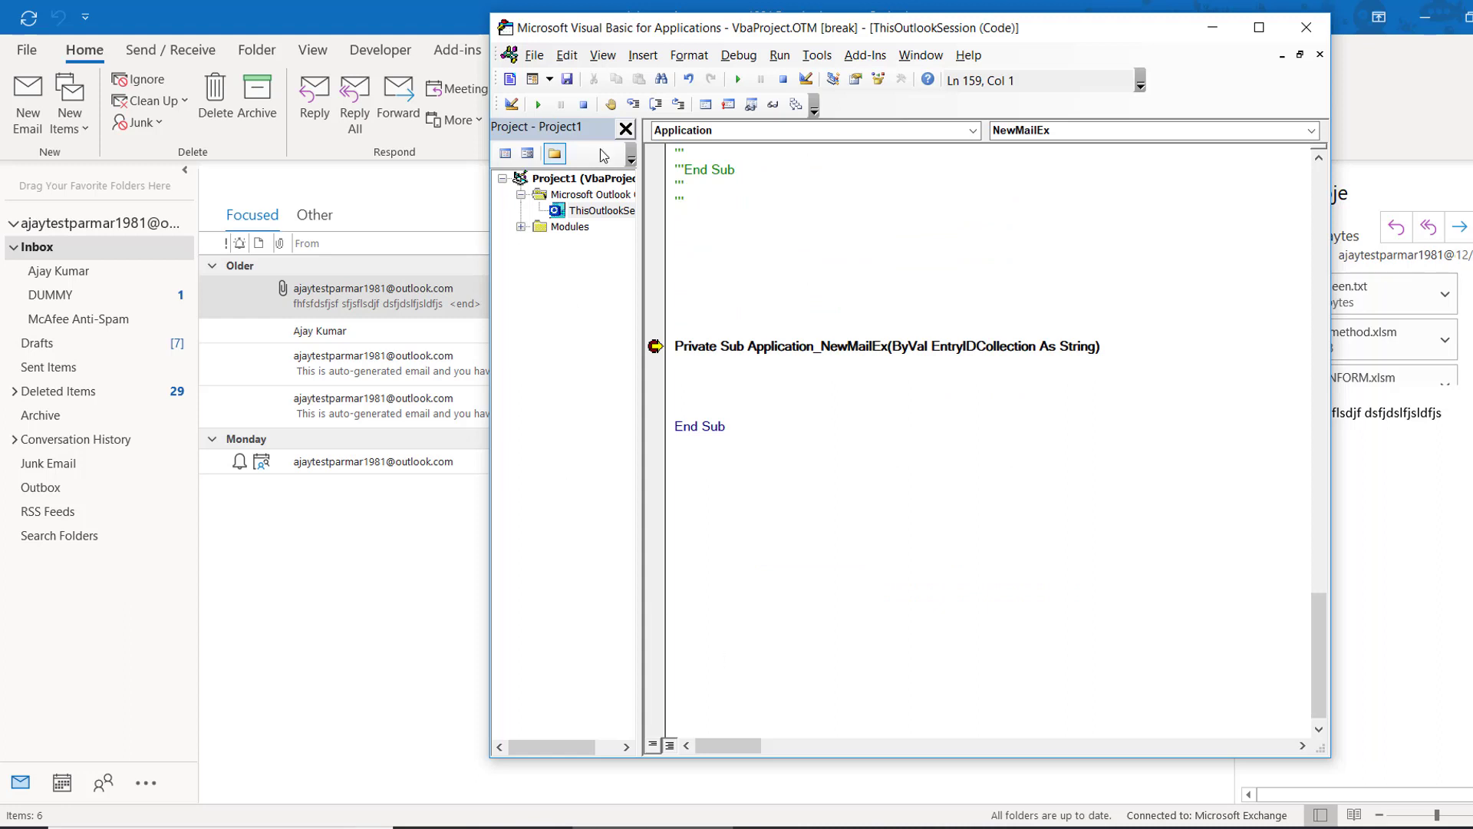
left_click(634, 107)
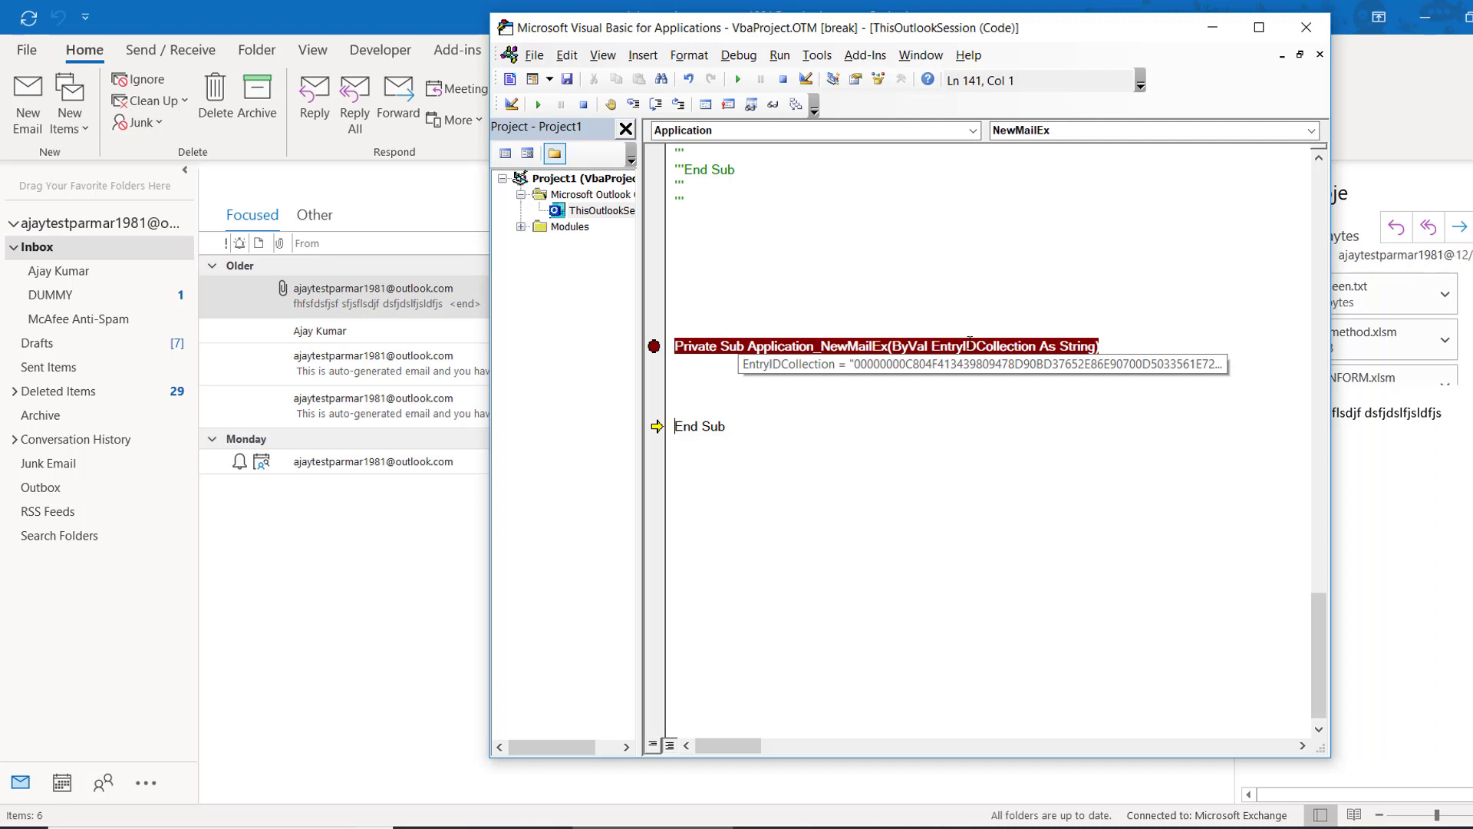
left_click(656, 350)
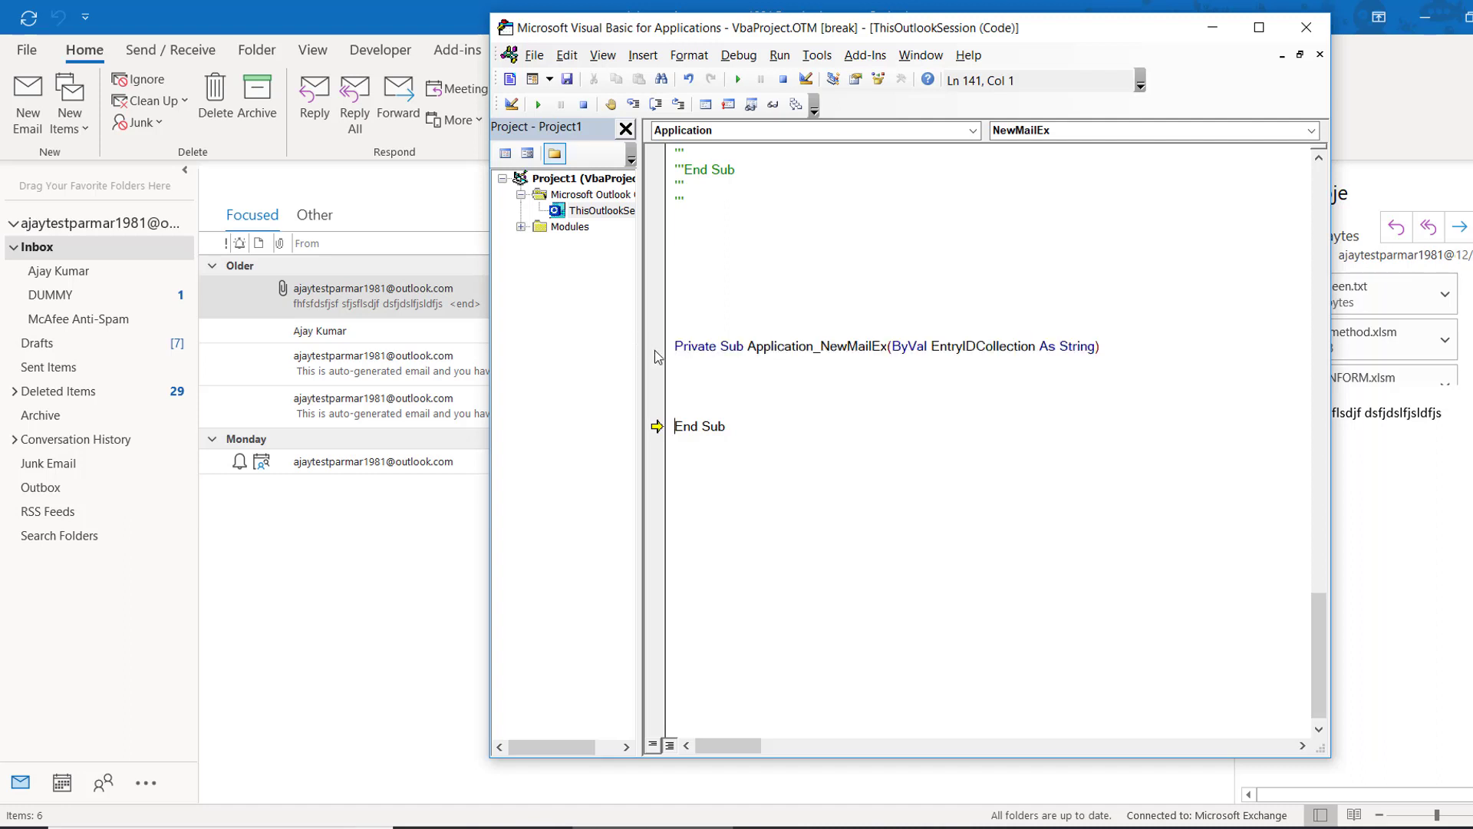
left_click(633, 104)
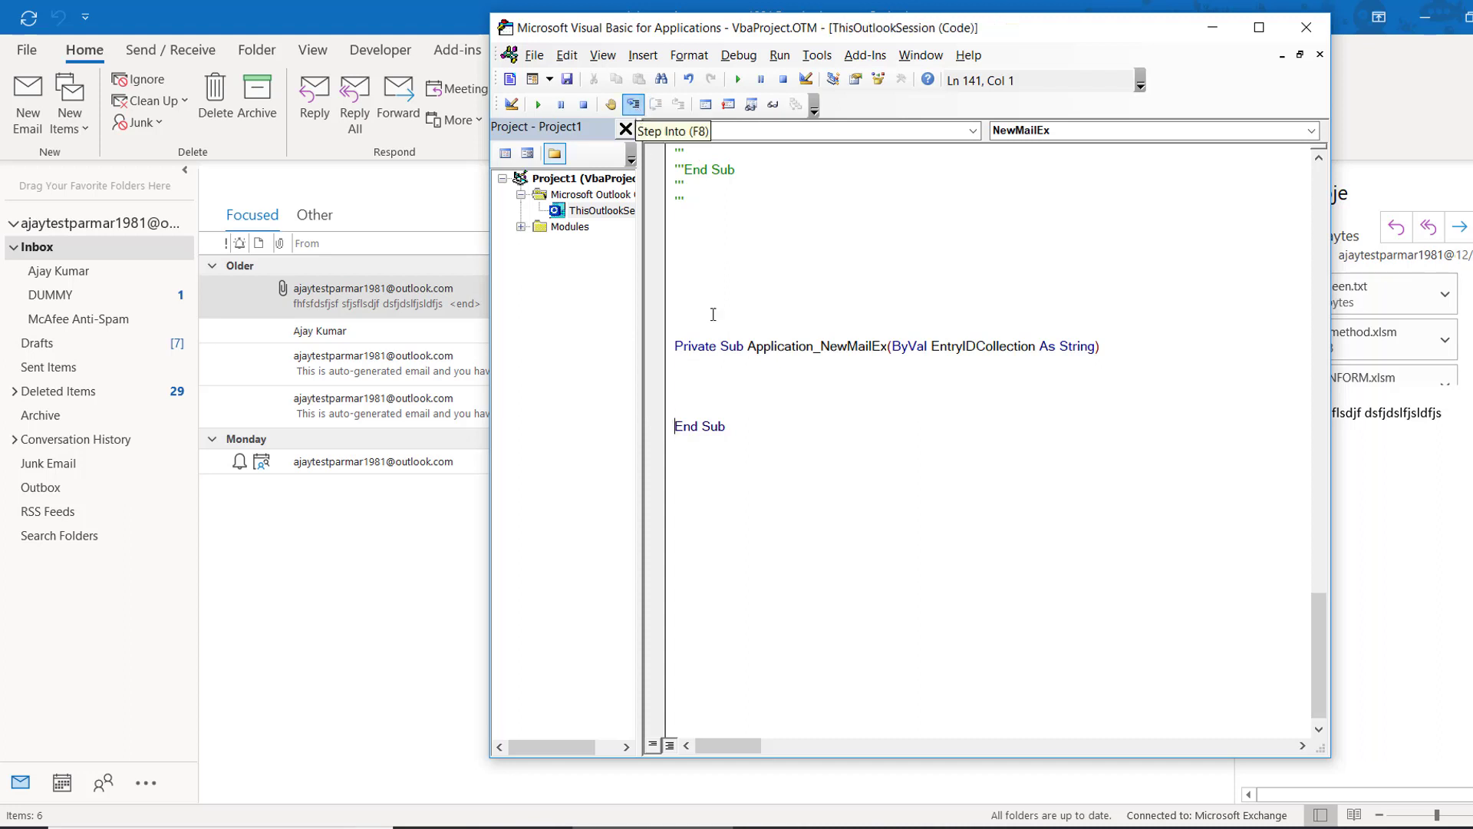
left_click(739, 375)
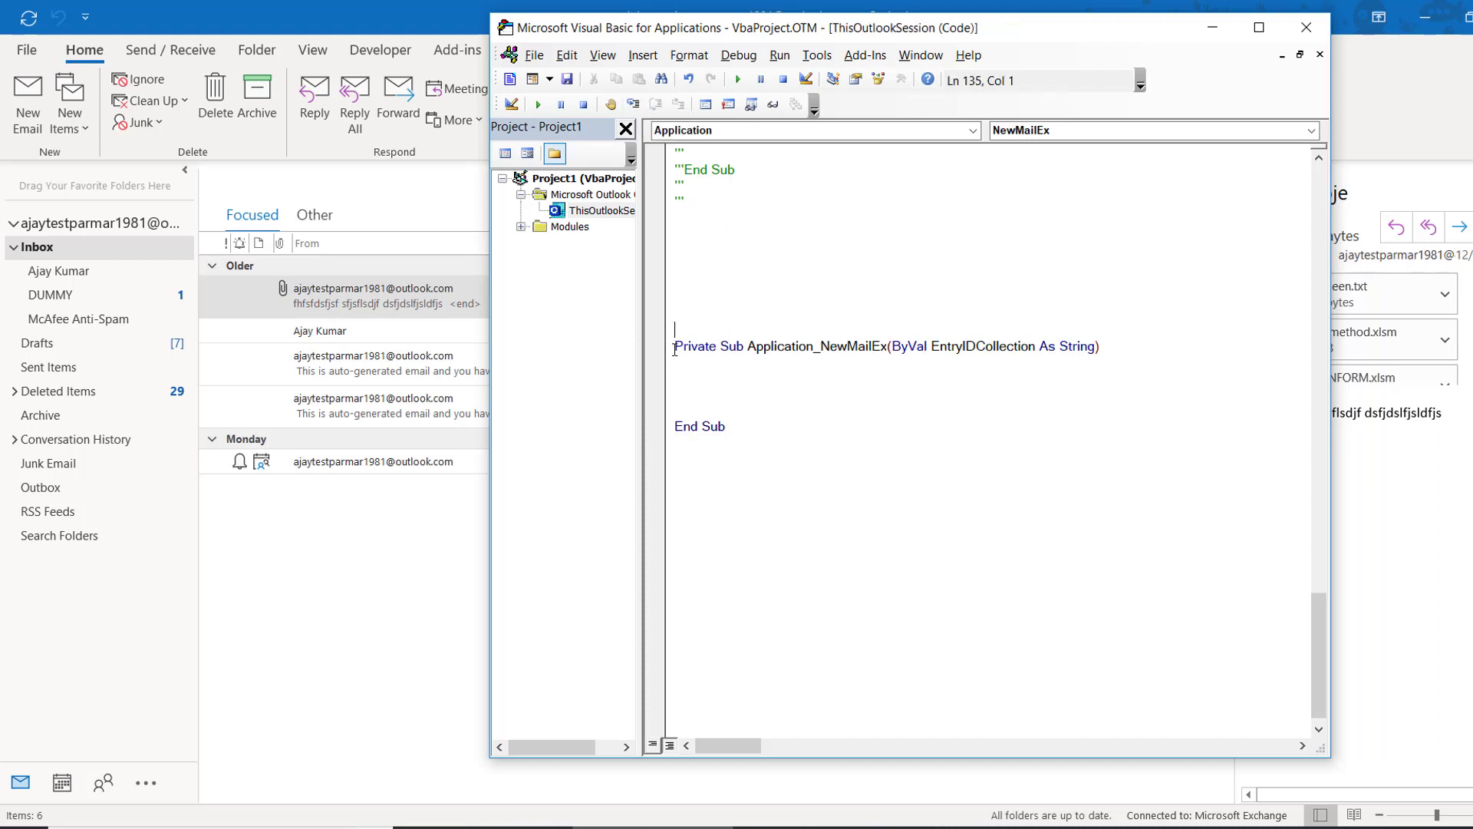
- Delete the empty NewMailEx procedure from Private Sub through End Sub
key("shift+Down")
key("shift+Down")
key("shift+Down")
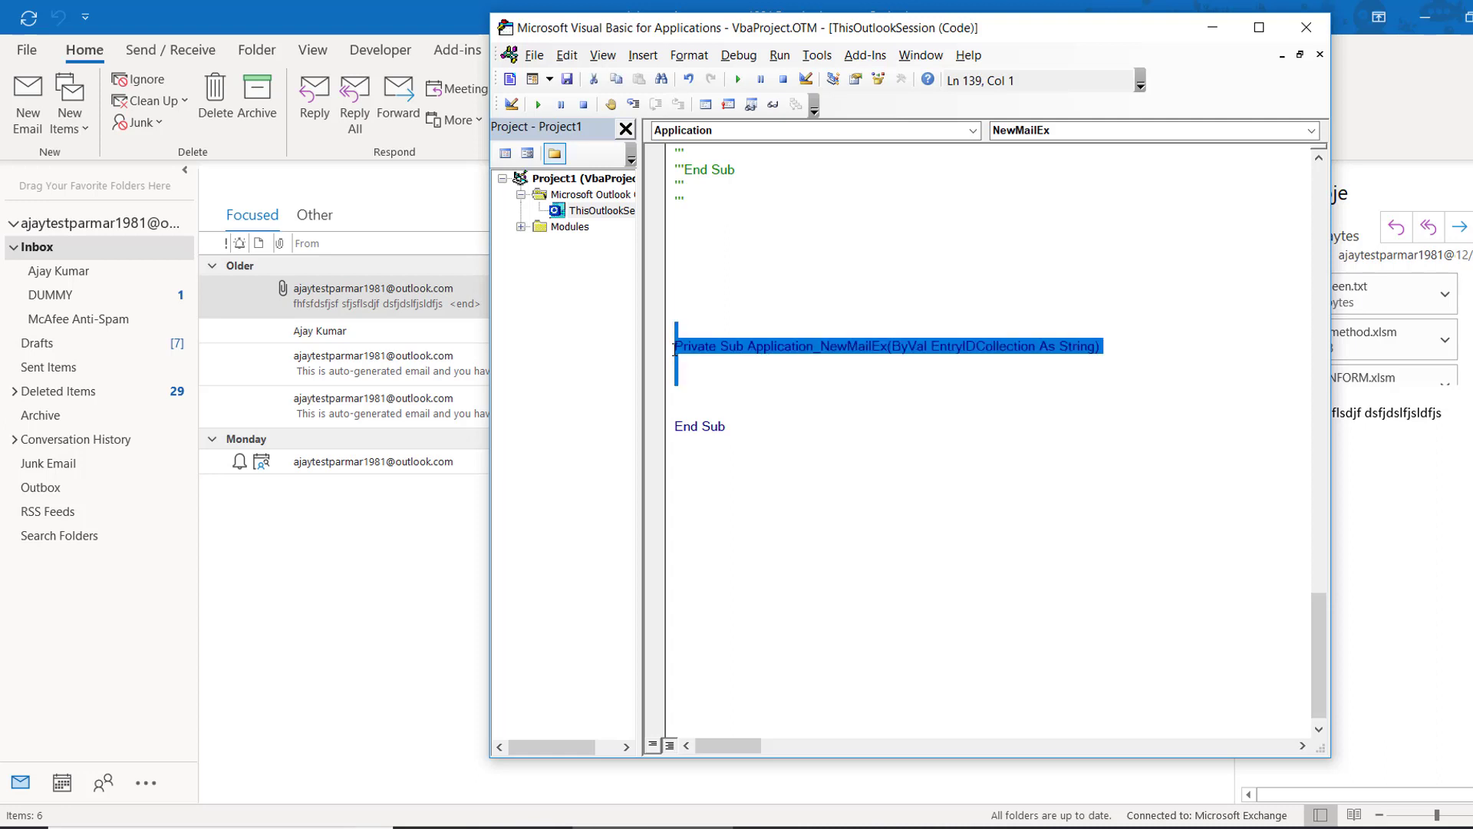
key("shift+Down")
key("shift+Down")
key("shift+Down")
key("Delete")
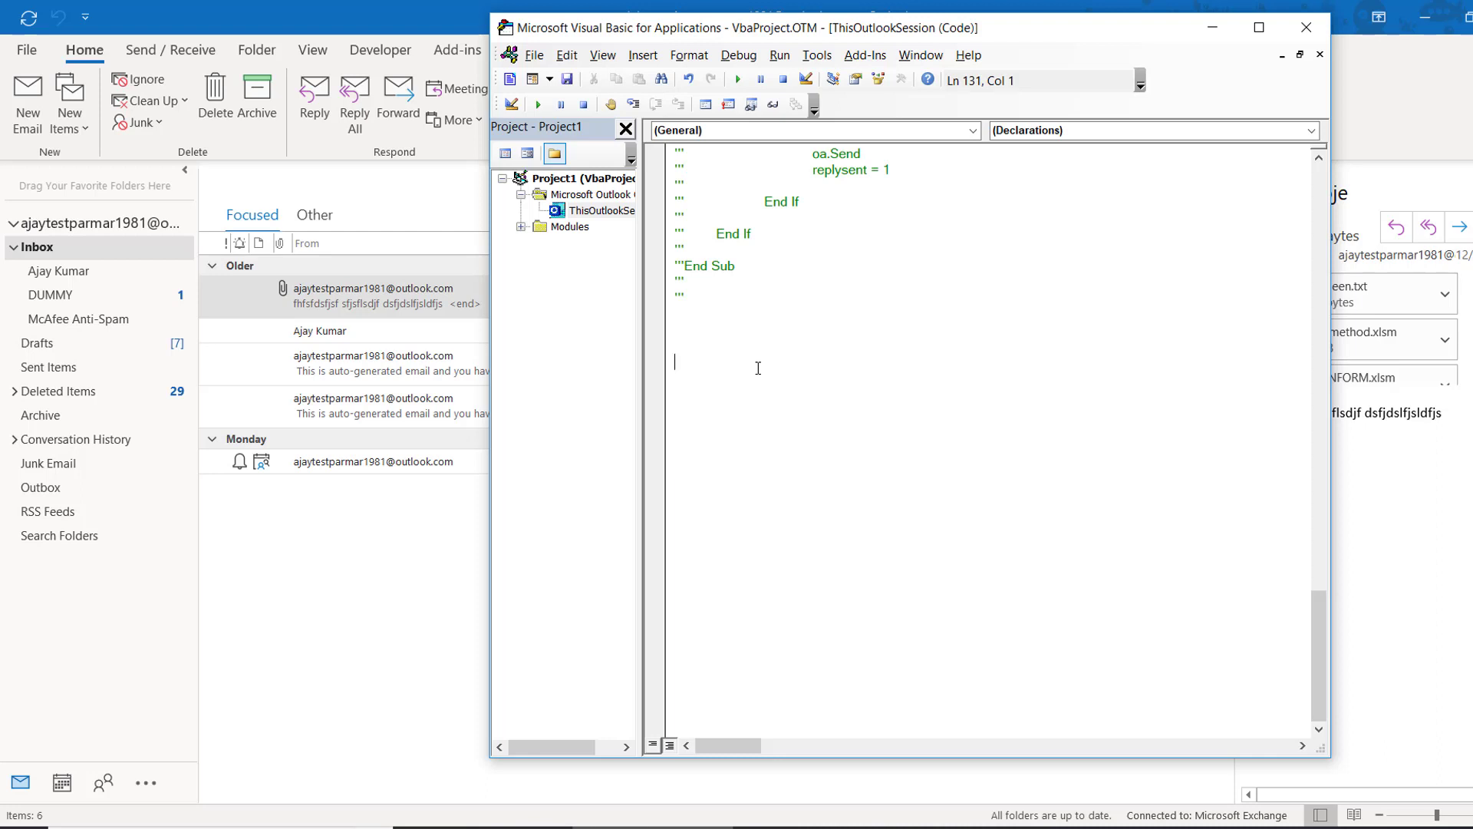
- Type a 'Classes' comment followed by notes 'meeting invite......' and 'appointment'
key("Return")
type("Cl")
type("ass")
type("es")
key("Return")
key("Return")
type("meee")
key("BackSpace")
type("ting invite")
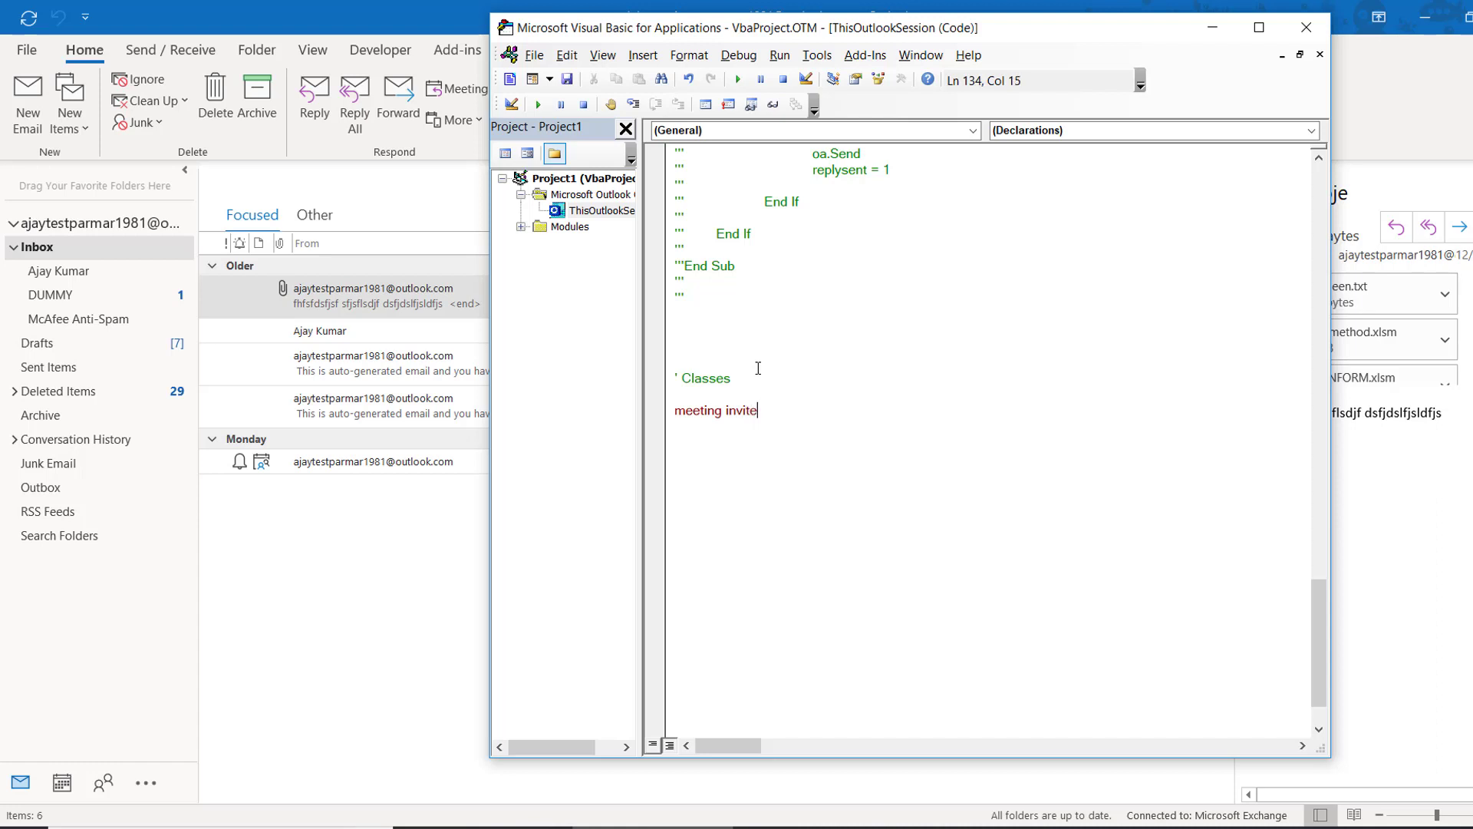
type("......")
key("Return")
key("Return")
type("appointment")
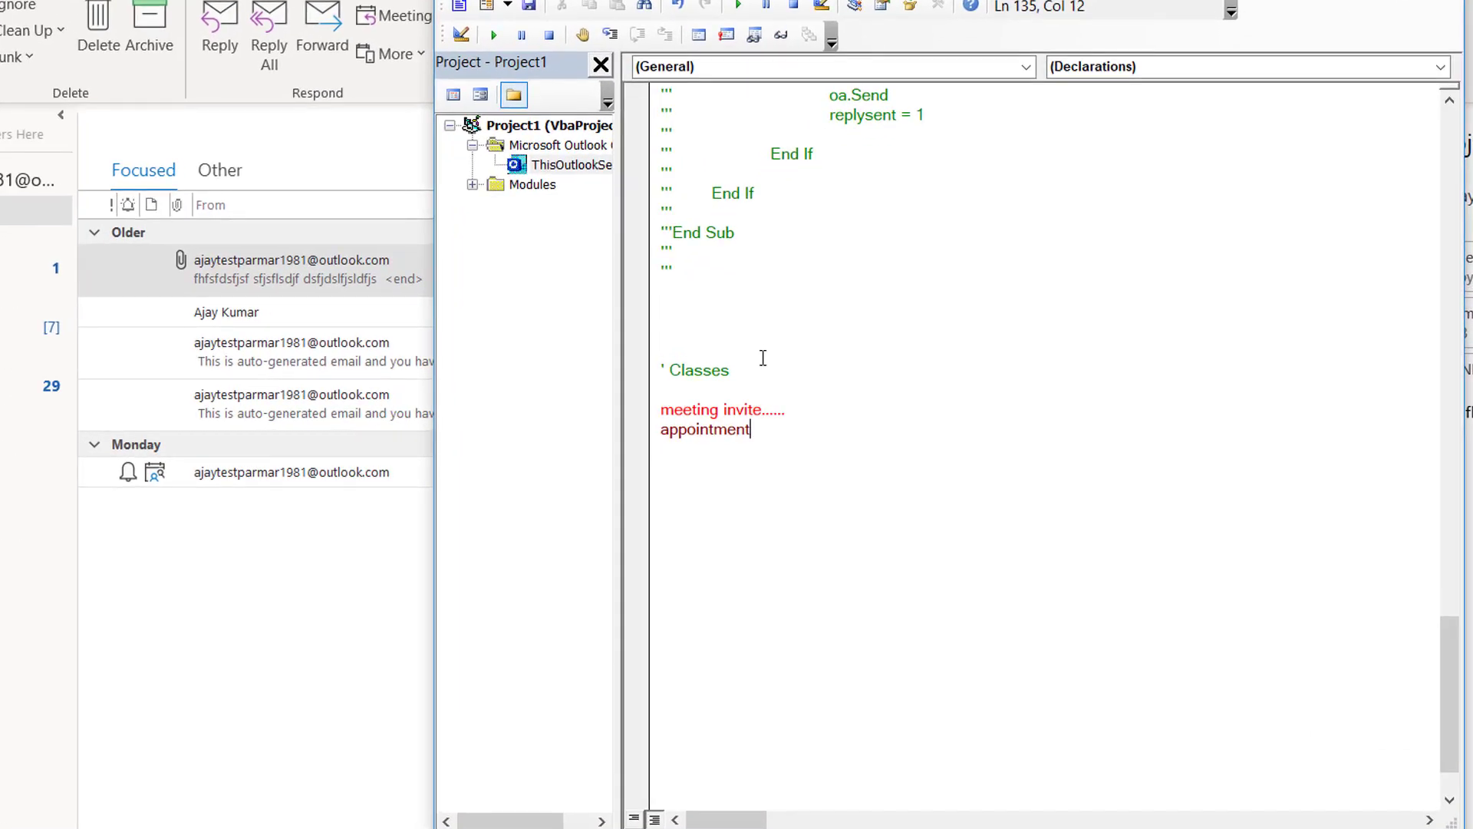
- Comment out the meeting invite and appointment note lines with leading apostrophes
left_click(660, 410)
type("'")
key("End")
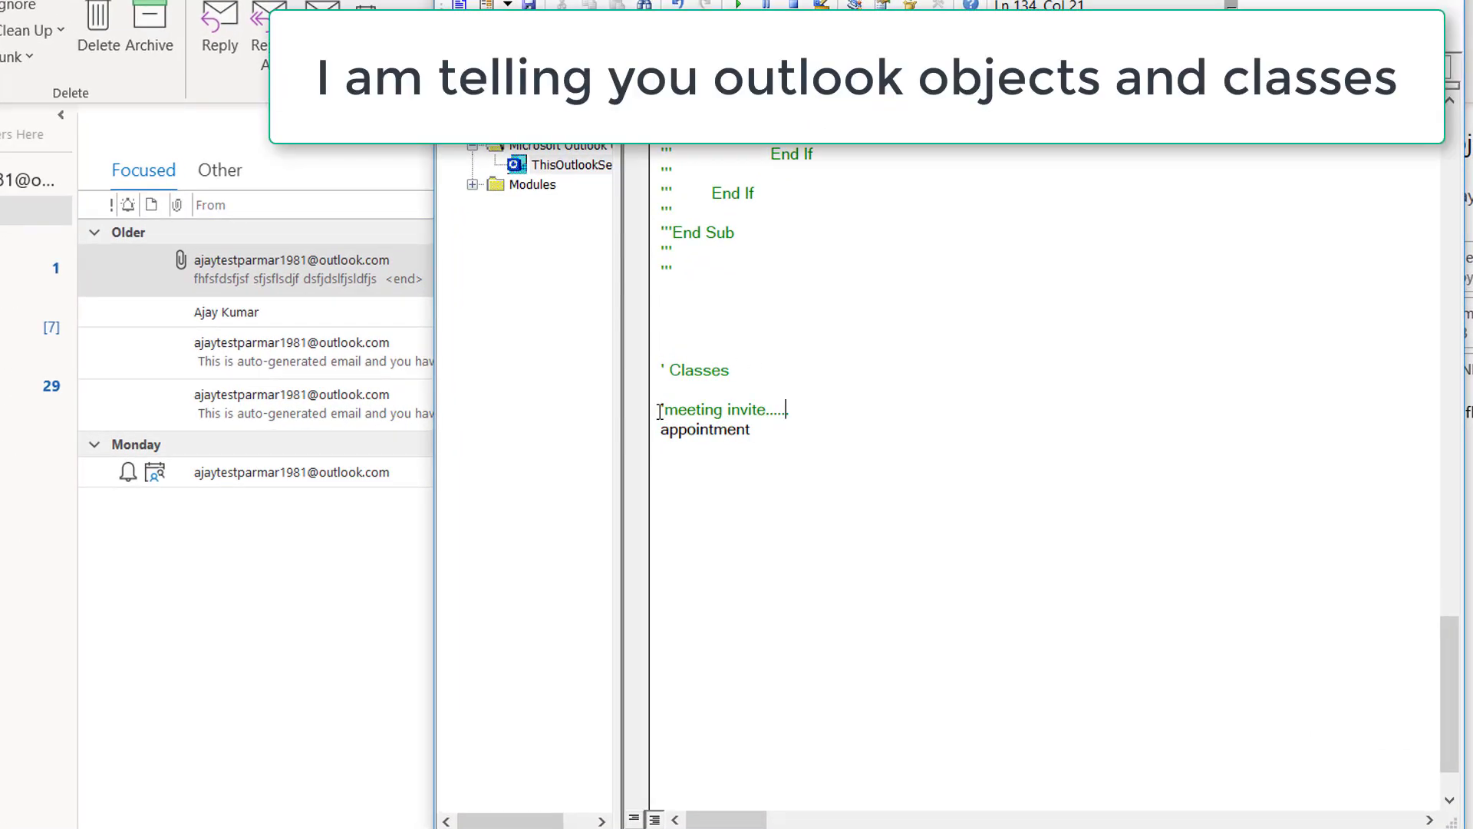
left_click(660, 429)
type("'")
key("Down")
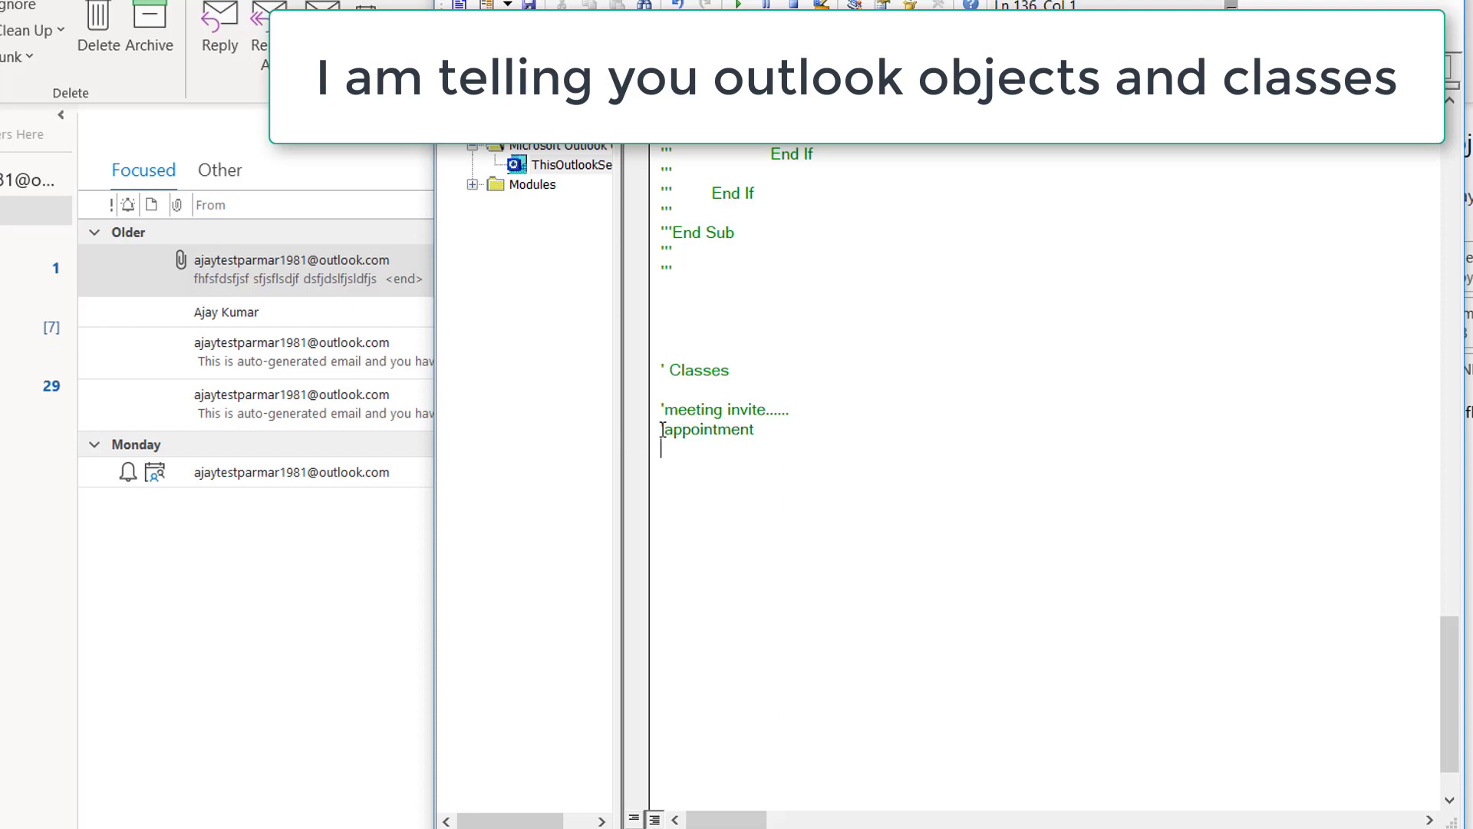
left_click(663, 430)
double_click(663, 429)
key("Up")
key("shift+Down")
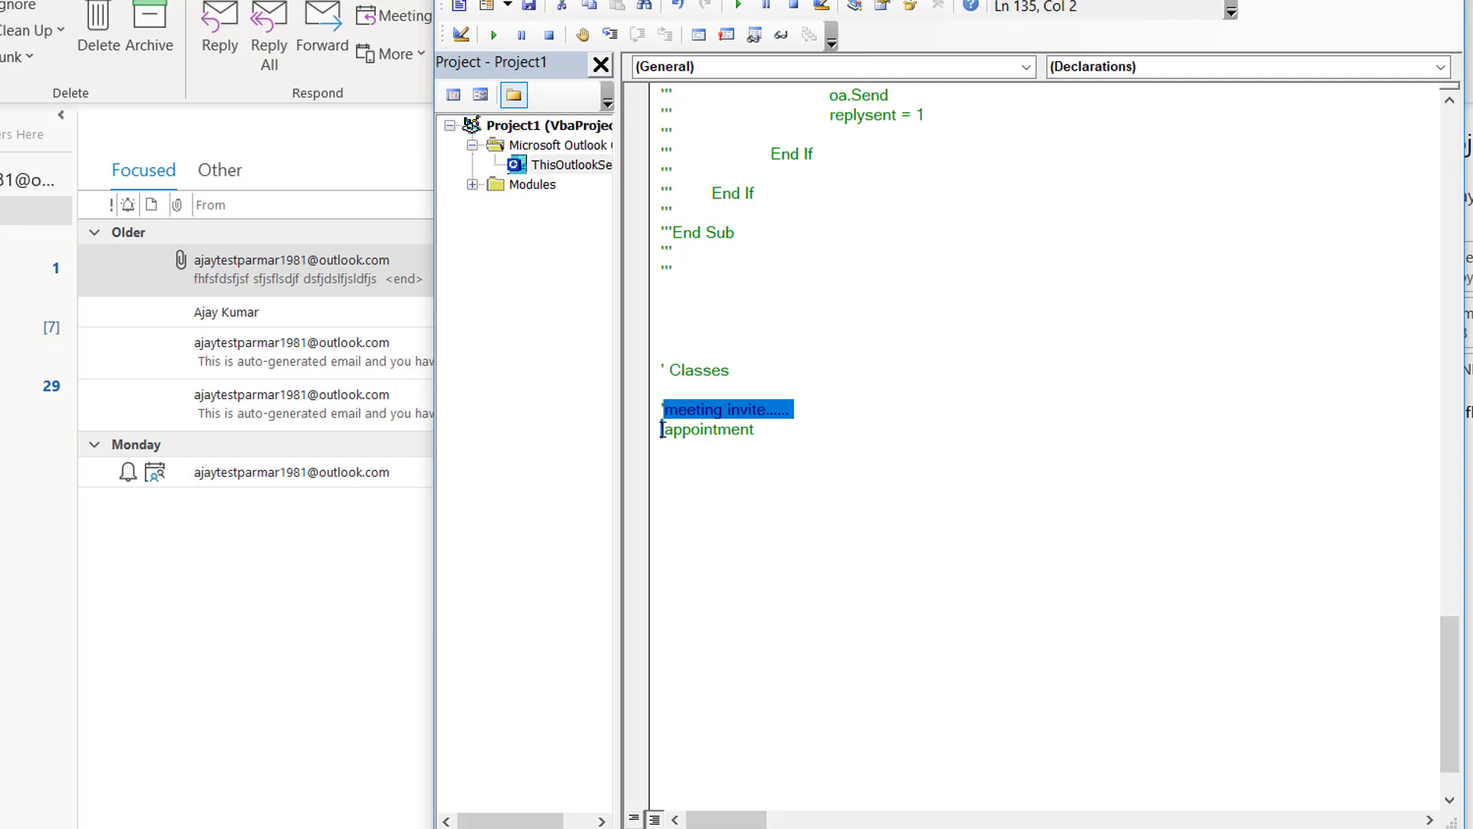
key("Down")
left_click(663, 429)
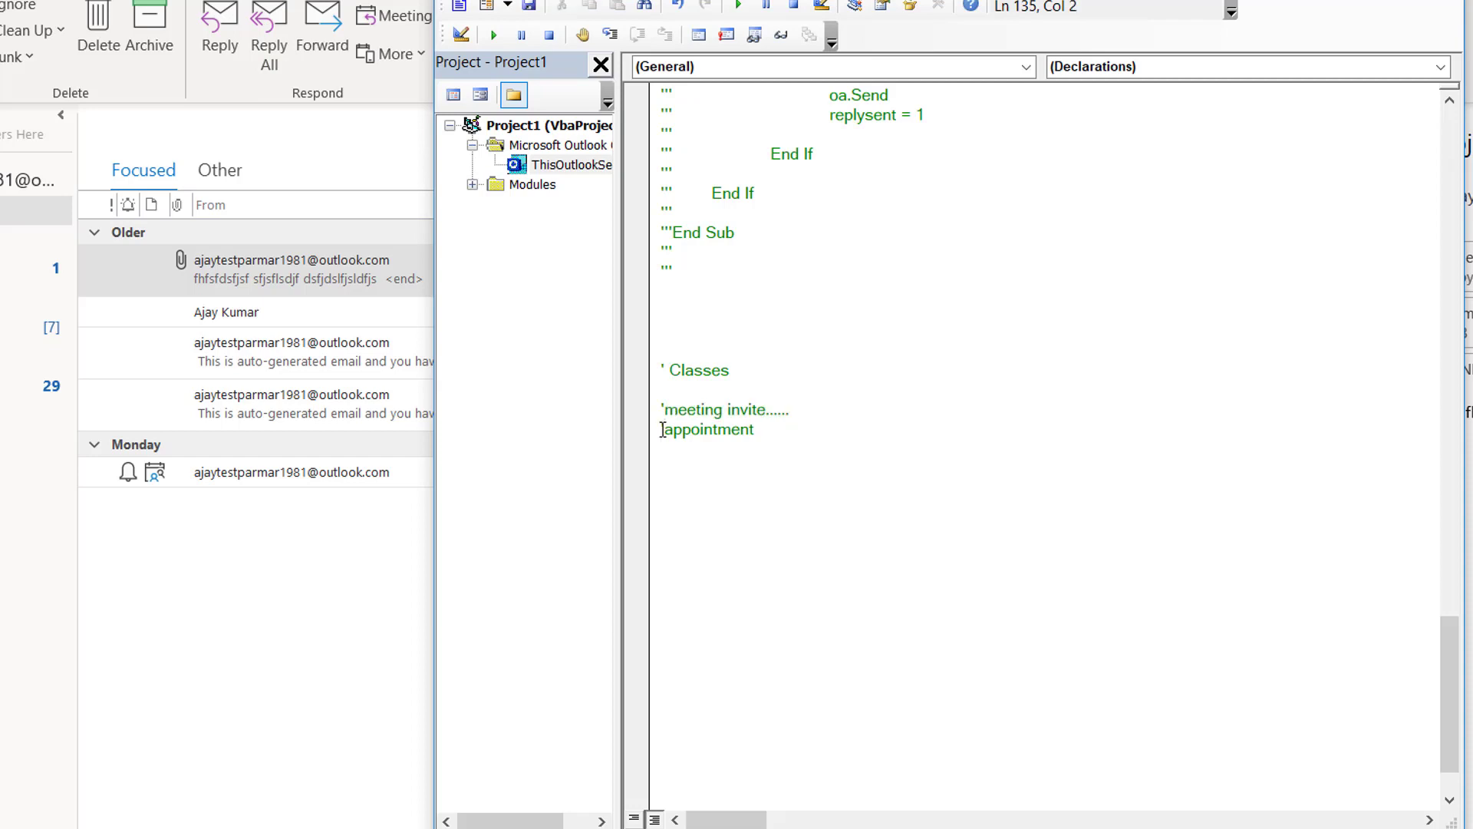
key("shift+Down")
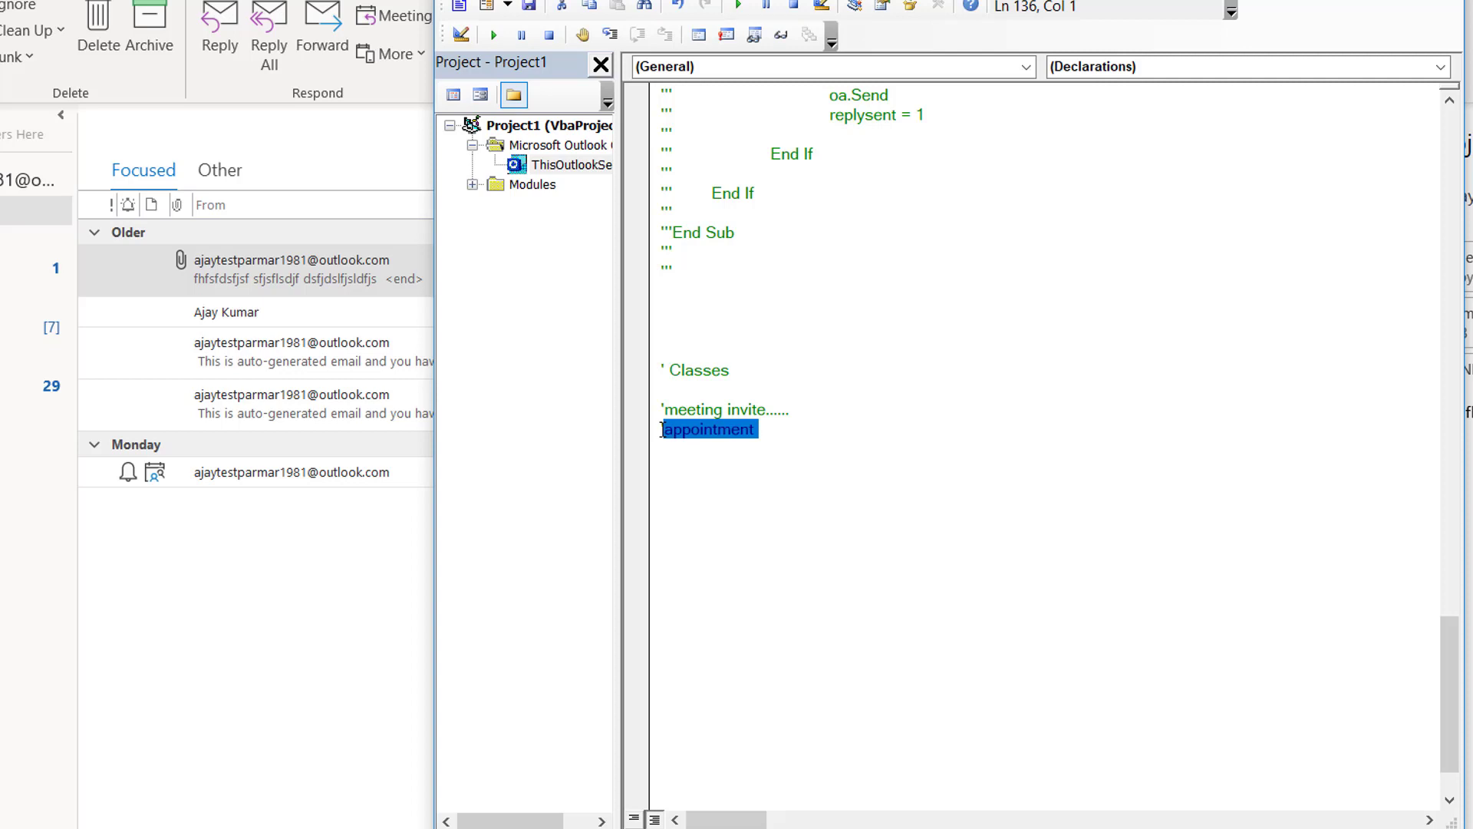
key("Right")
key("Up")
key("Up")
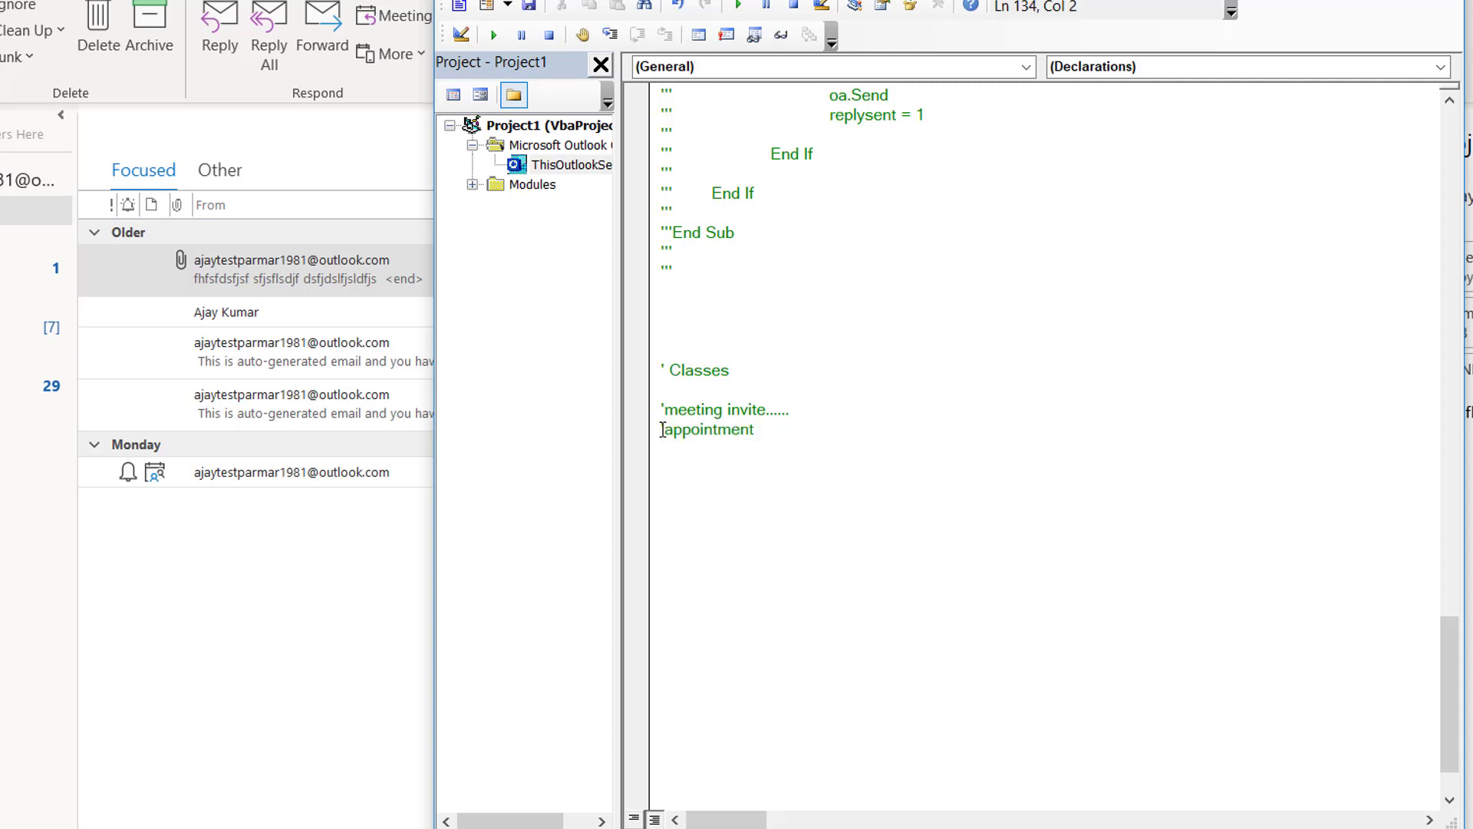
- Add commented notes 'outlook, 'mailitem and 'namespace above the meeting invite line
key("Up")
key("Return")
key("Return")
key("Up")
type("o")
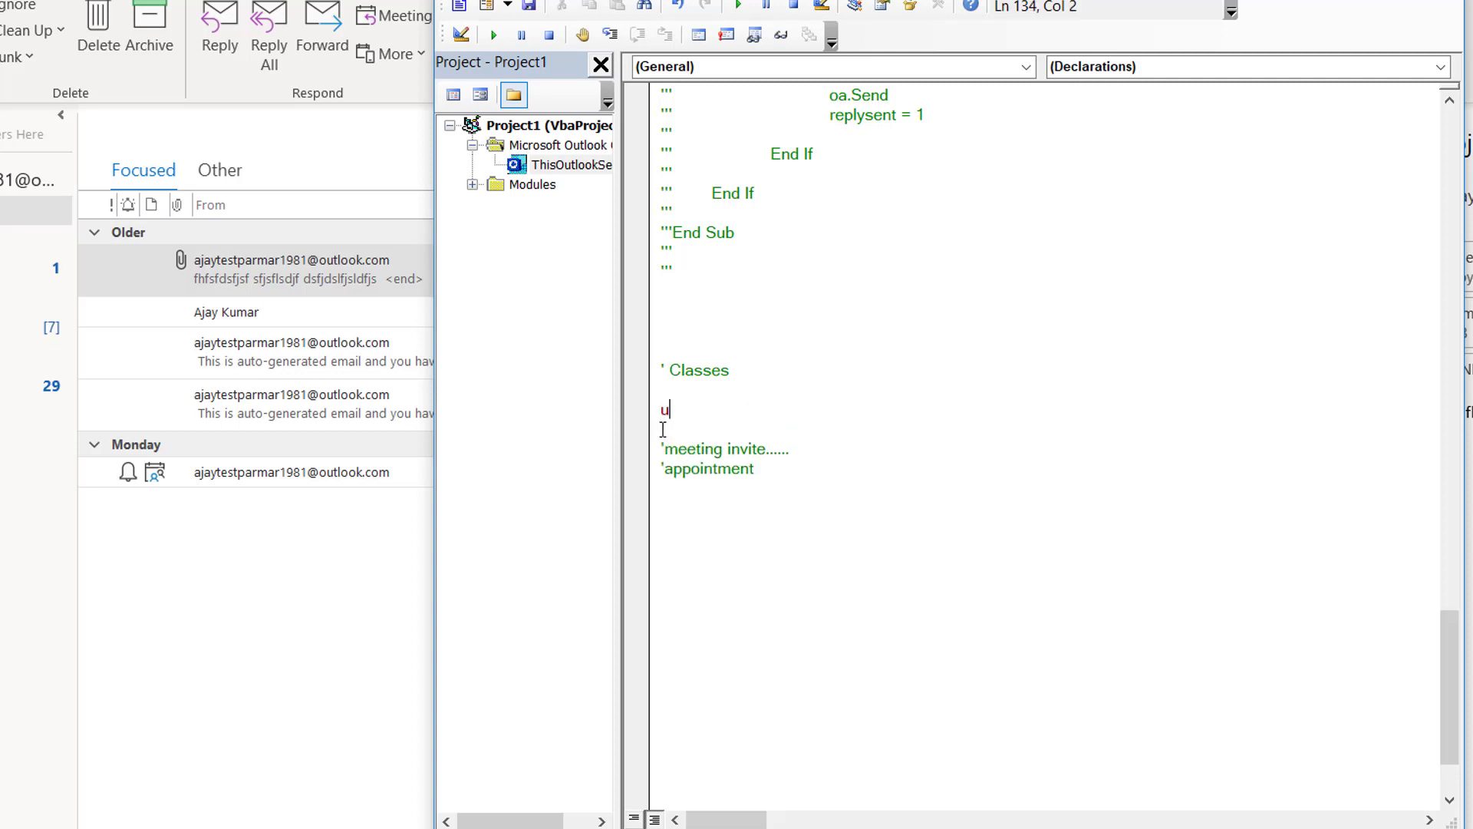
key("BackSpace")
type("outlook")
key("Right")
key("Left")
key("Left")
key("Left")
key("Left")
key("Left")
type("'")
key("Down")
type("'mail")
type("item")
key("Return")
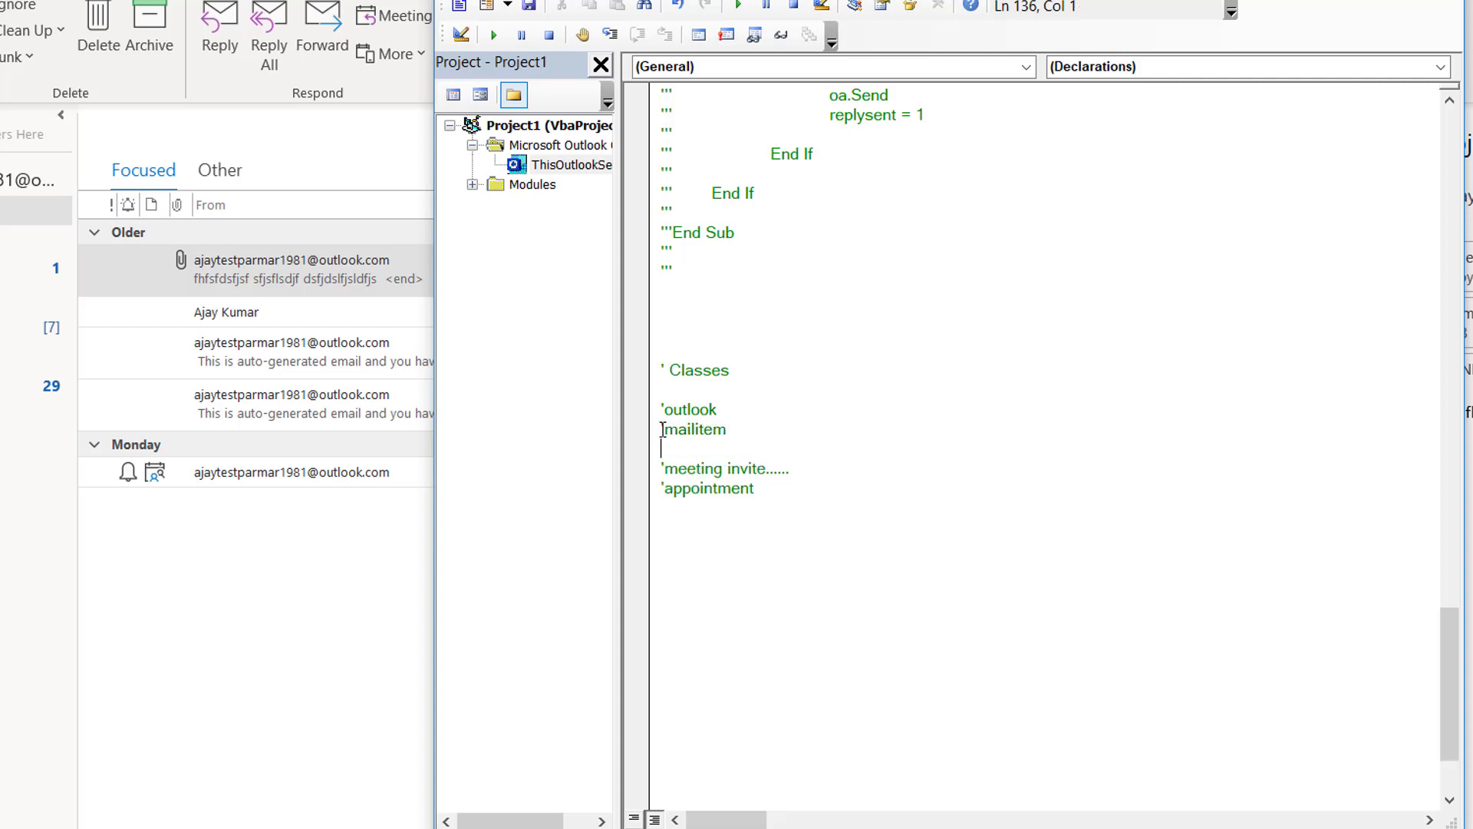
type("'")
type("namespa")
type("ce")
key("Return")
- Delete the extra comment line below End Sub
key("Down")
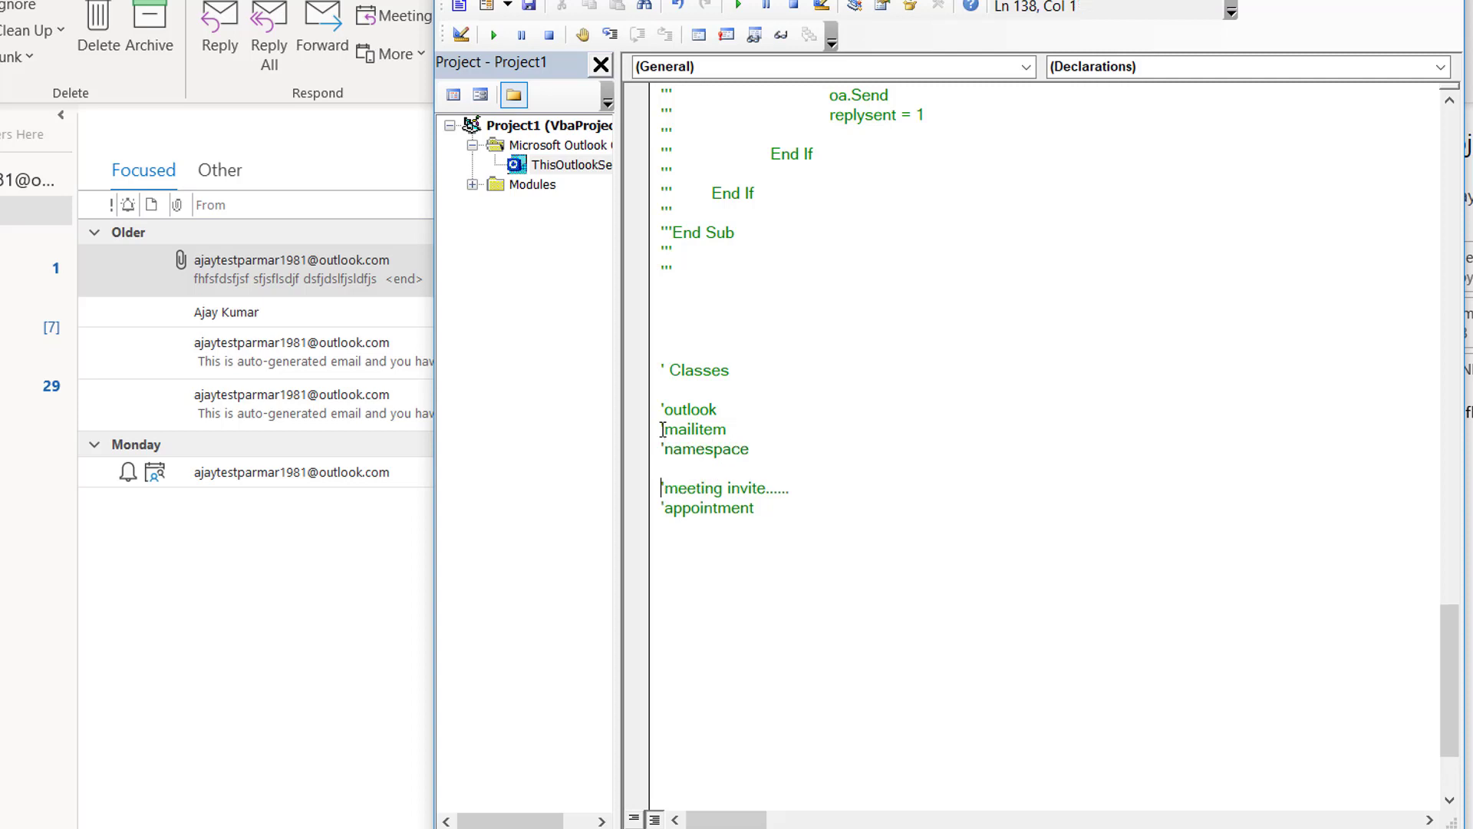
key("Down")
key("Up")
key("shift+Down")
key("shift+Down")
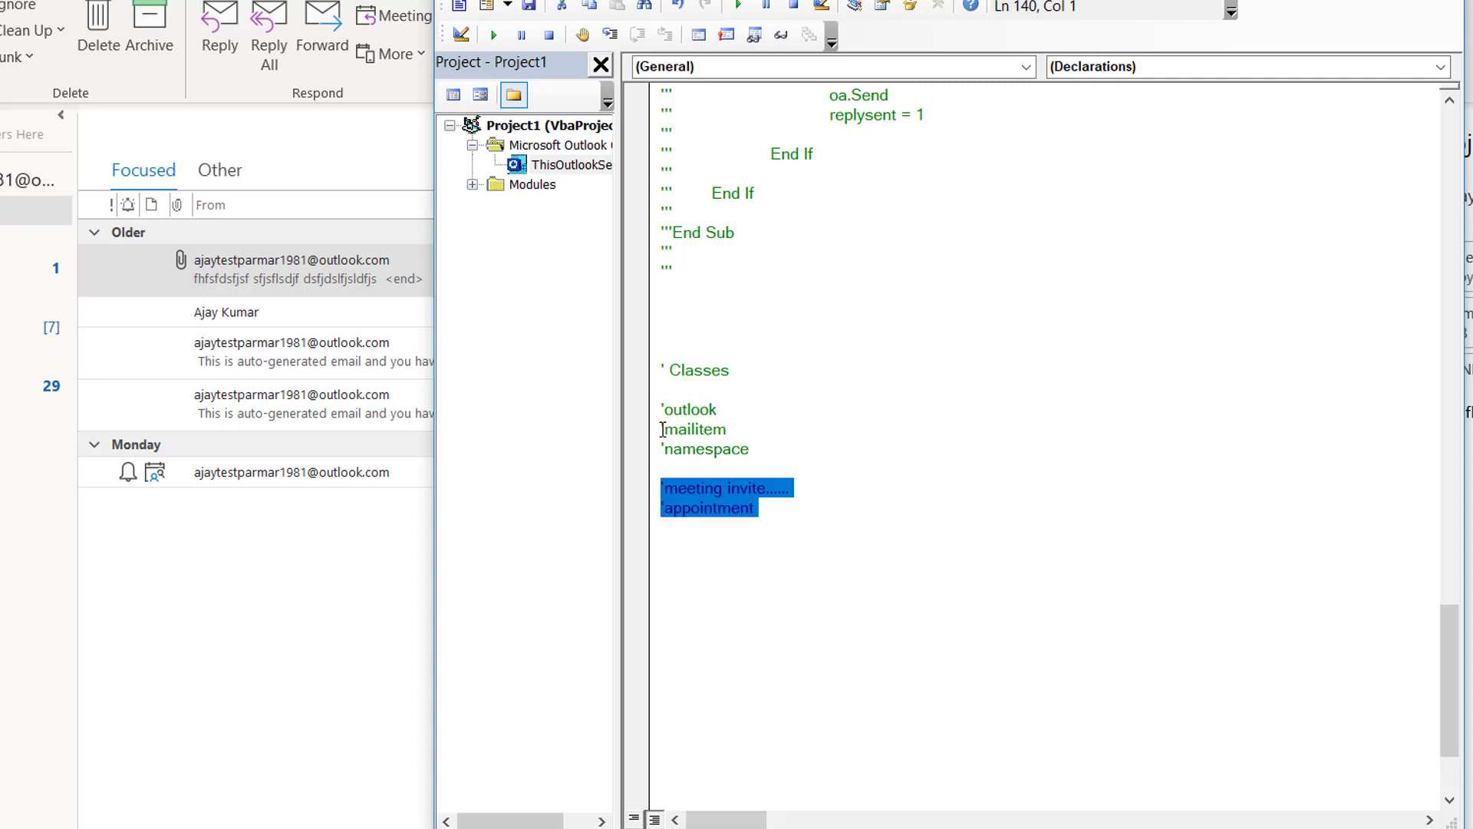
key("Escape")
key("Up")
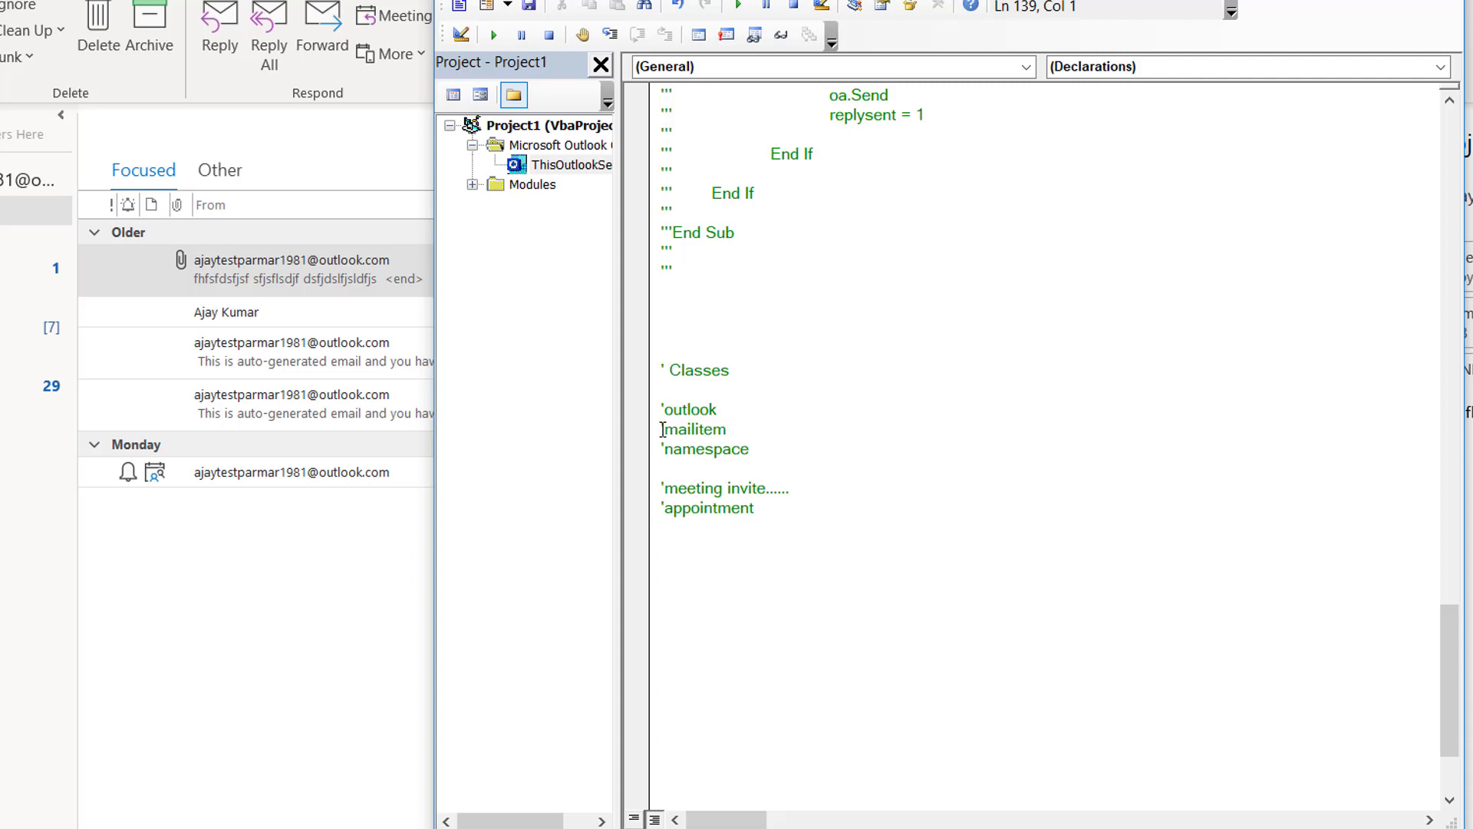
key("Up")
key("Up")
key("Up")
key("Up")
key("Up")
key("Up")
key("Up")
key("Up")
key("Up")
key("Up")
key("Right")
key("Right")
key("BackSpace")
key("BackSpace")
key("BackSpace")
key("BackSpace")
key("BackSpace")
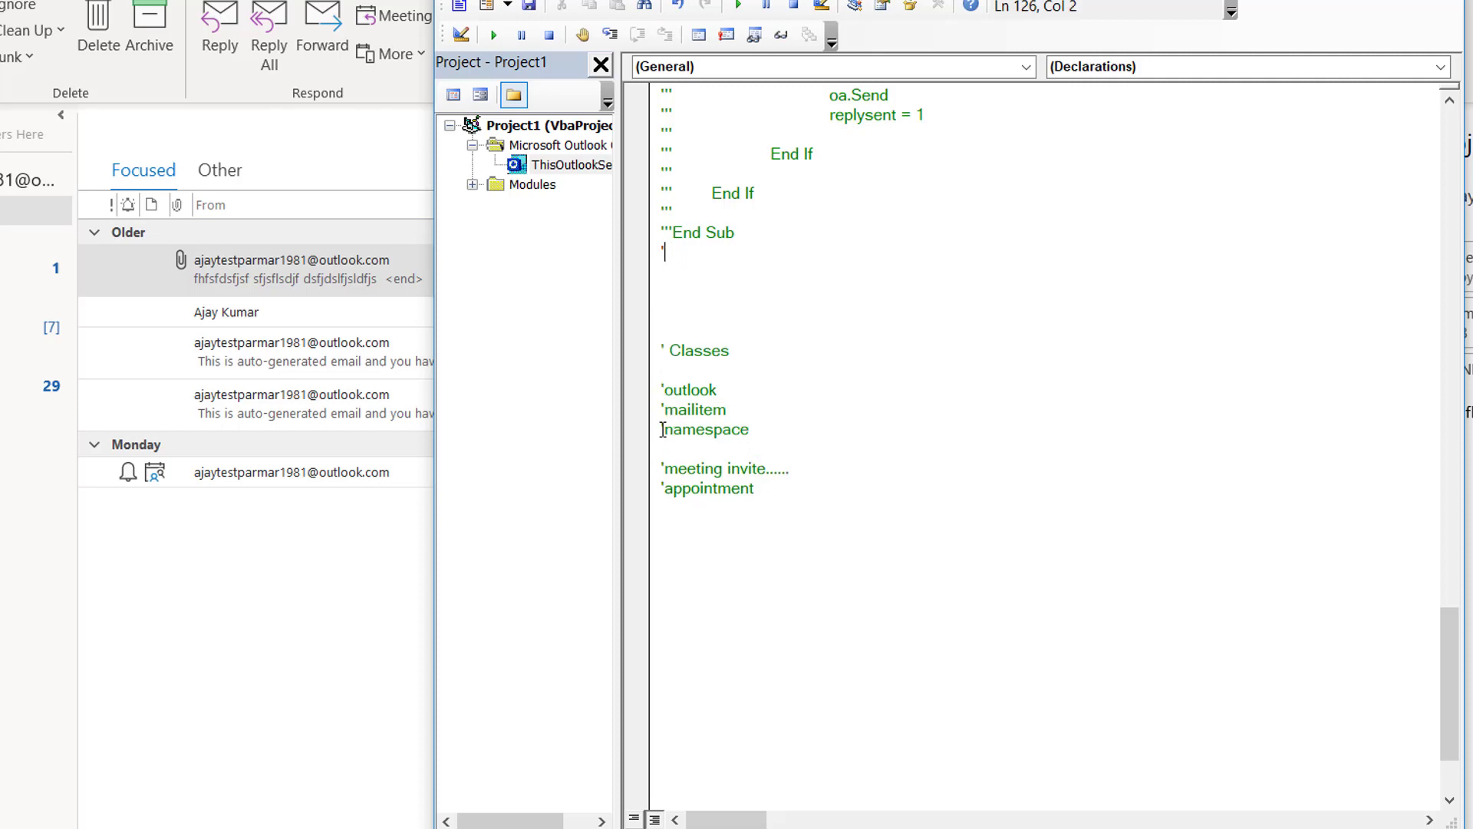
- Select the commented-out NewMailEx procedure and uncomment it with Uncomment Block
key("Left")
key("Up")
key("Up")
key("Up")
key("Up")
key("Up")
key("Up")
key("Up")
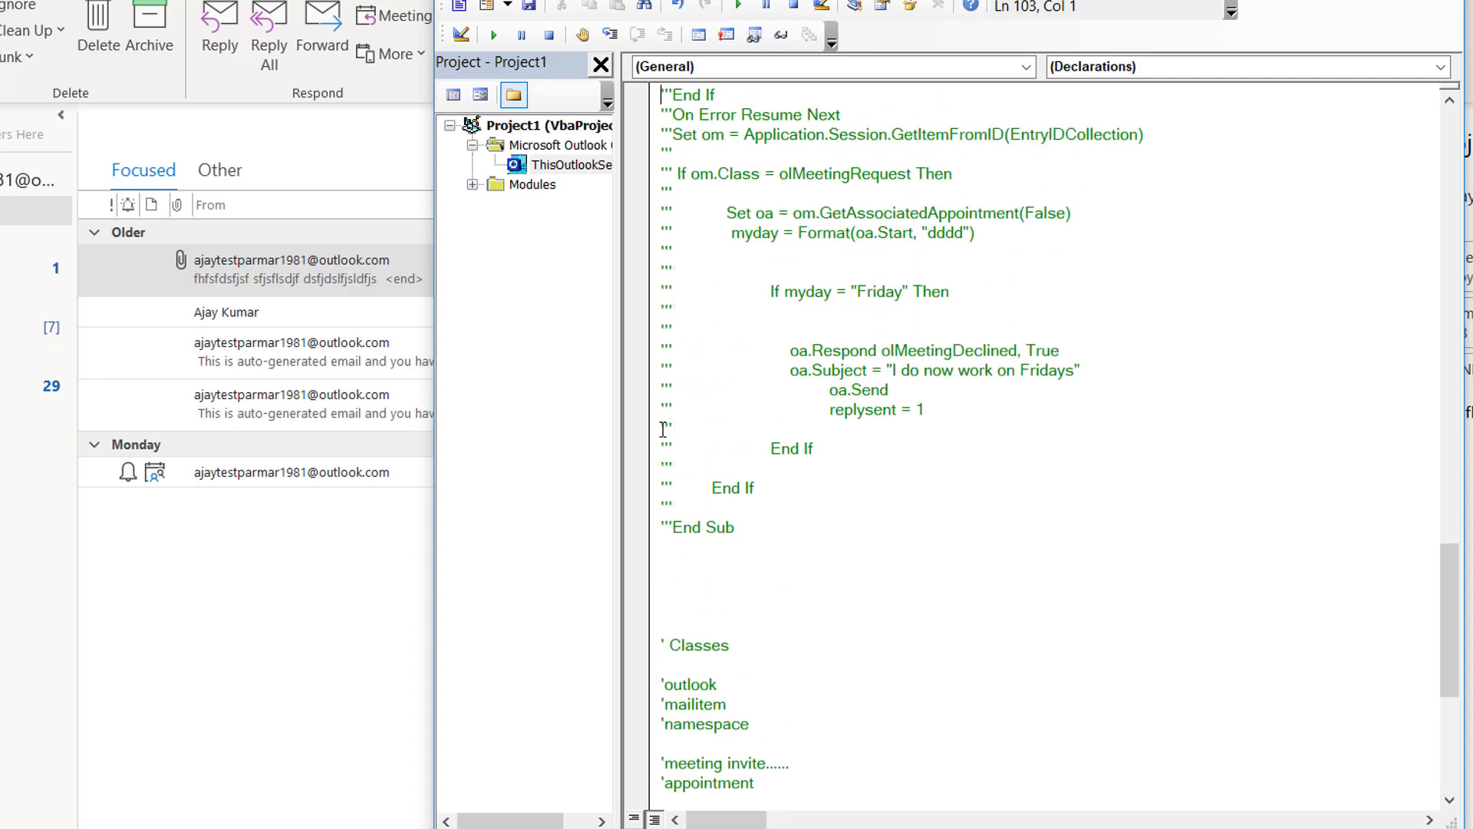
key("Up")
key("Up")
key("Up")
key("Up")
key("Up")
key("Up")
key("Up")
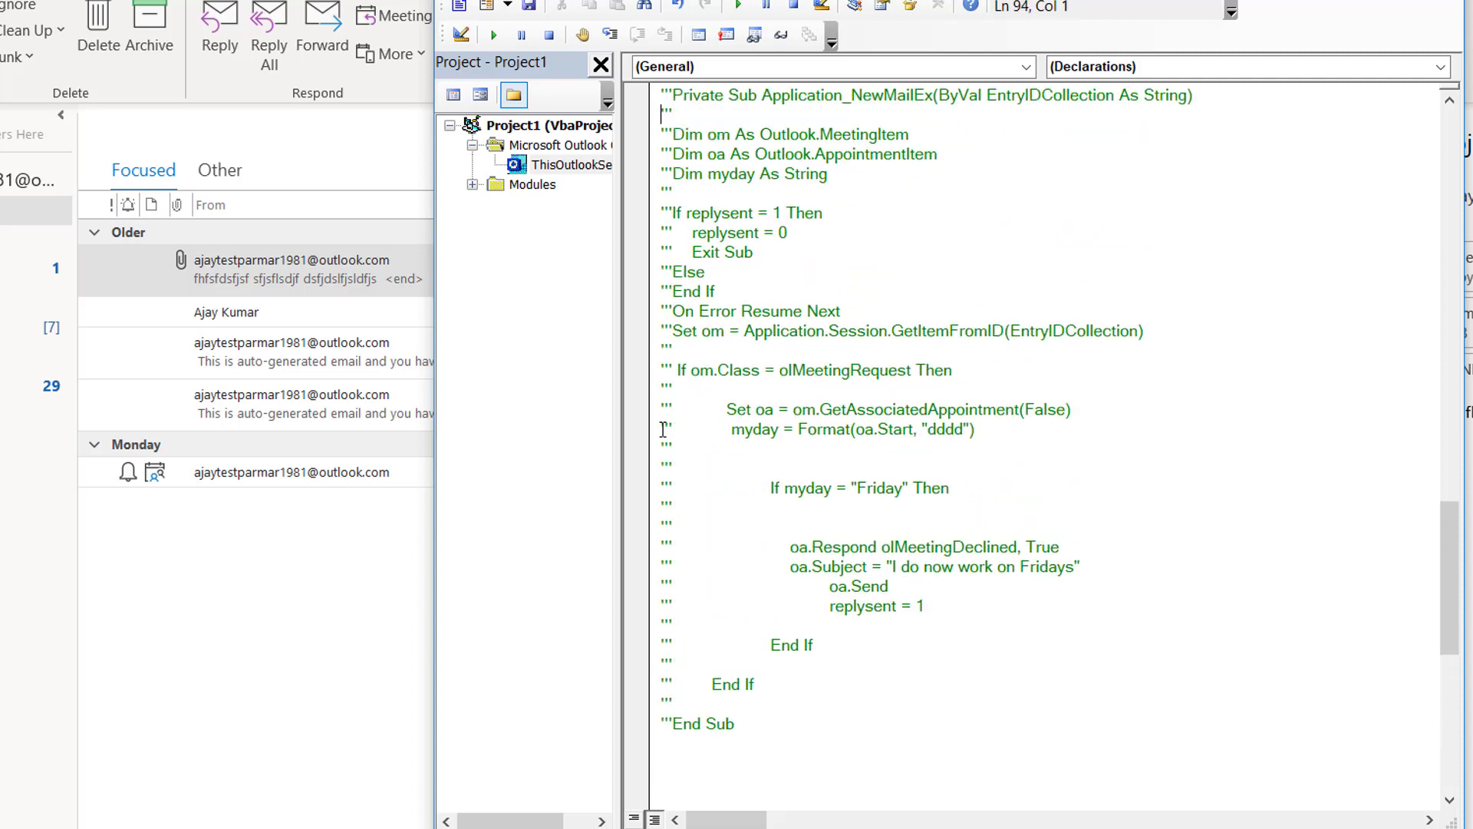
key("Up")
key("shift+Down")
key("shift+Down")
key("shift+Down")
key("shift+Down")
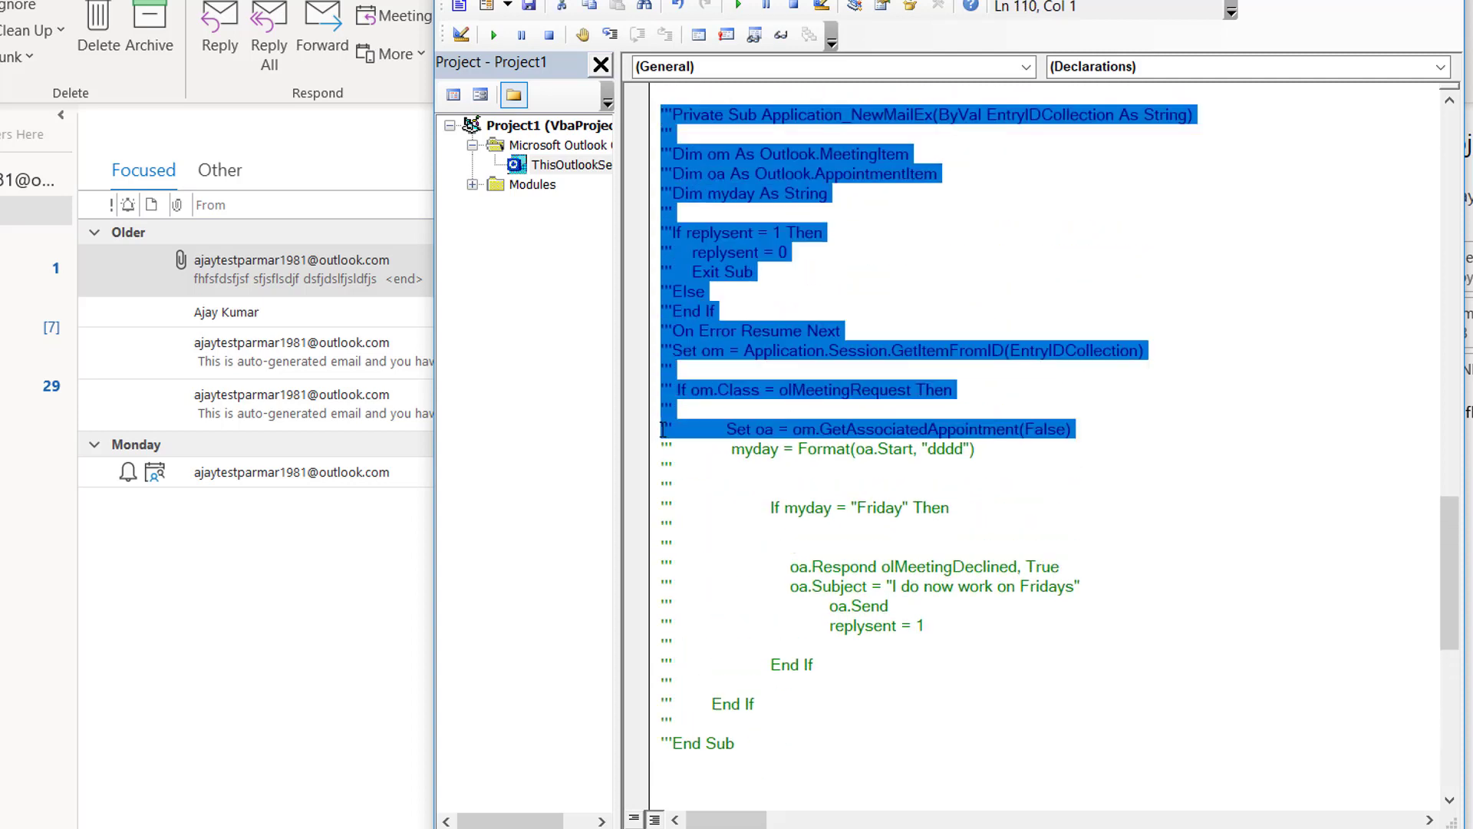
key("shift+Down")
key("shift+Down")
key("shift+Down")
key("shift+Down")
key("shift+Down")
key("shift+Down")
key("shift+Down")
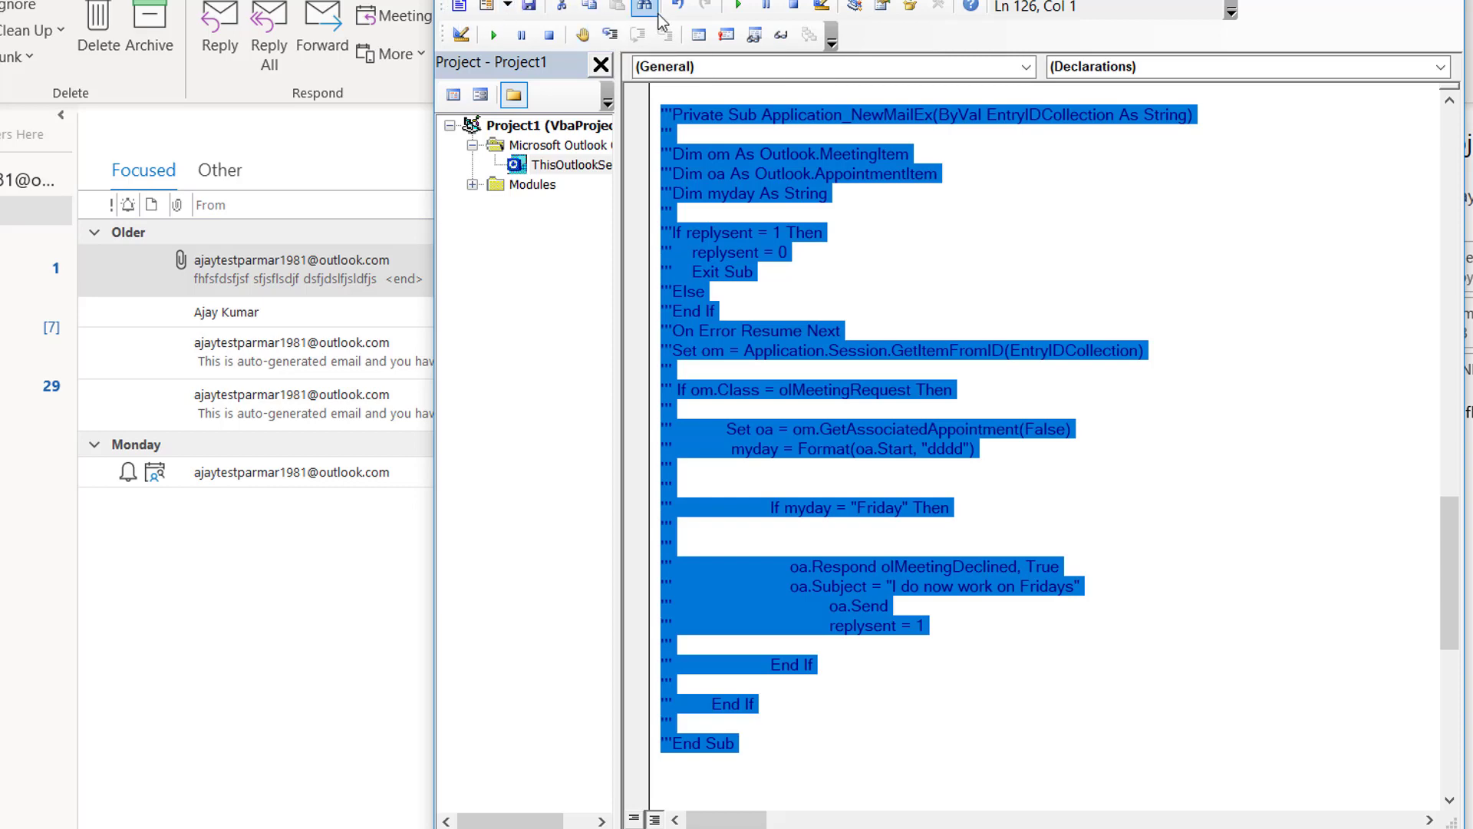
left_click(1033, 296)
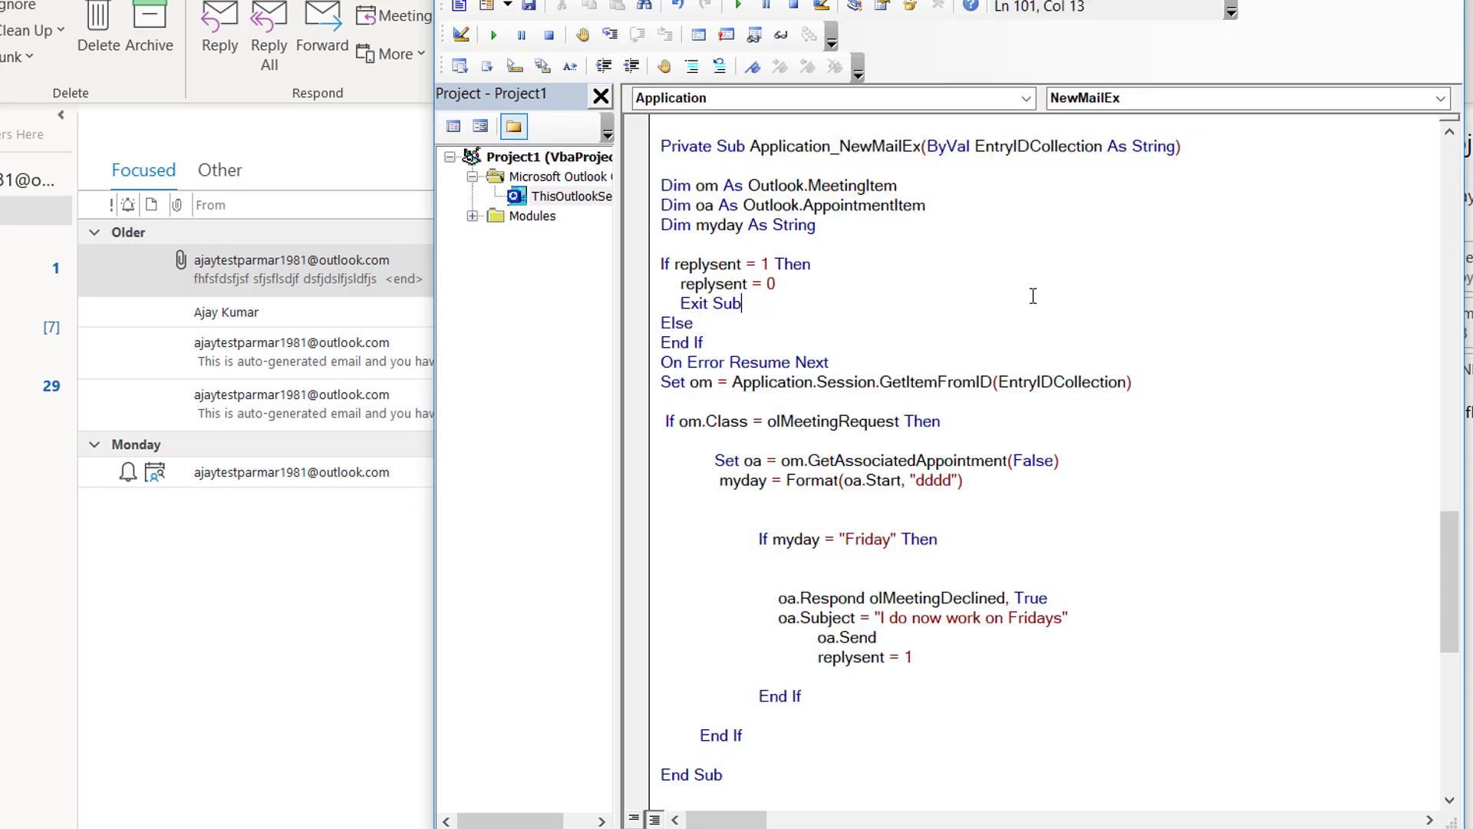
- Set a breakpoint on the Private Sub line and review the om/MeetingItem and oa/AppointmentItem declarations
left_click(823, 342)
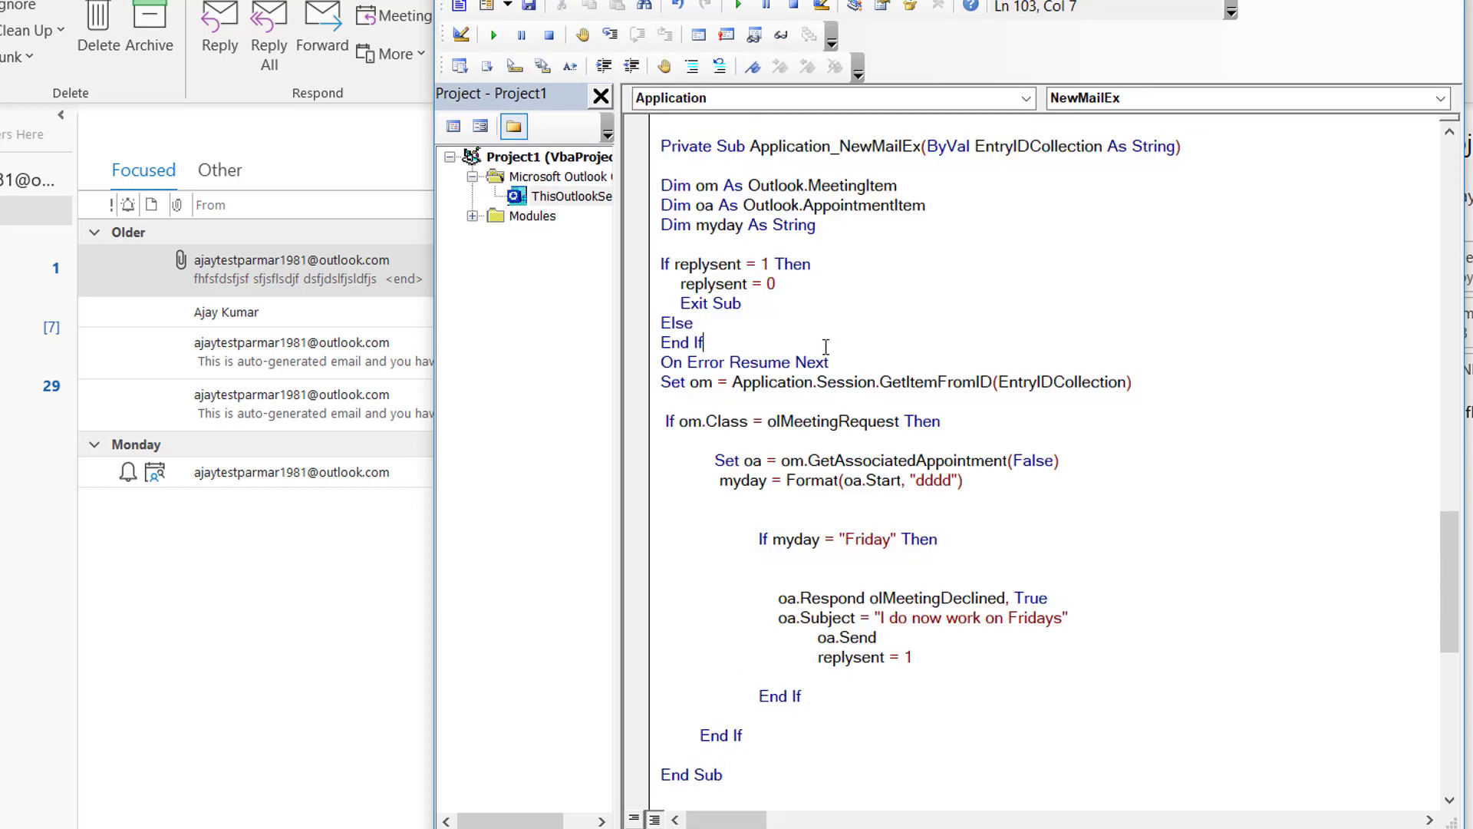
left_click(642, 145)
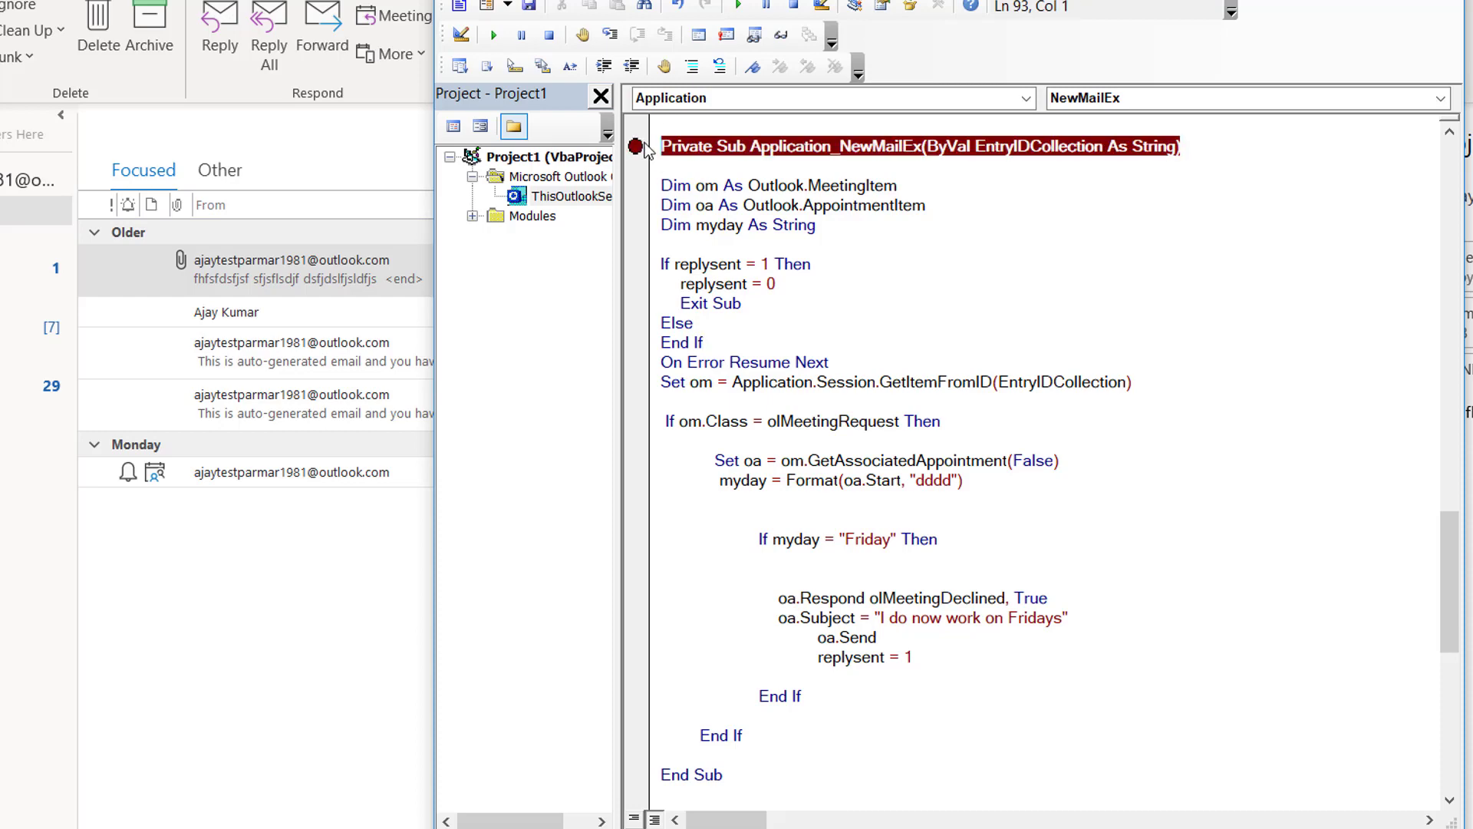
double_click(857, 186)
left_click(965, 186)
double_click(701, 188)
left_click(954, 190)
double_click(859, 211)
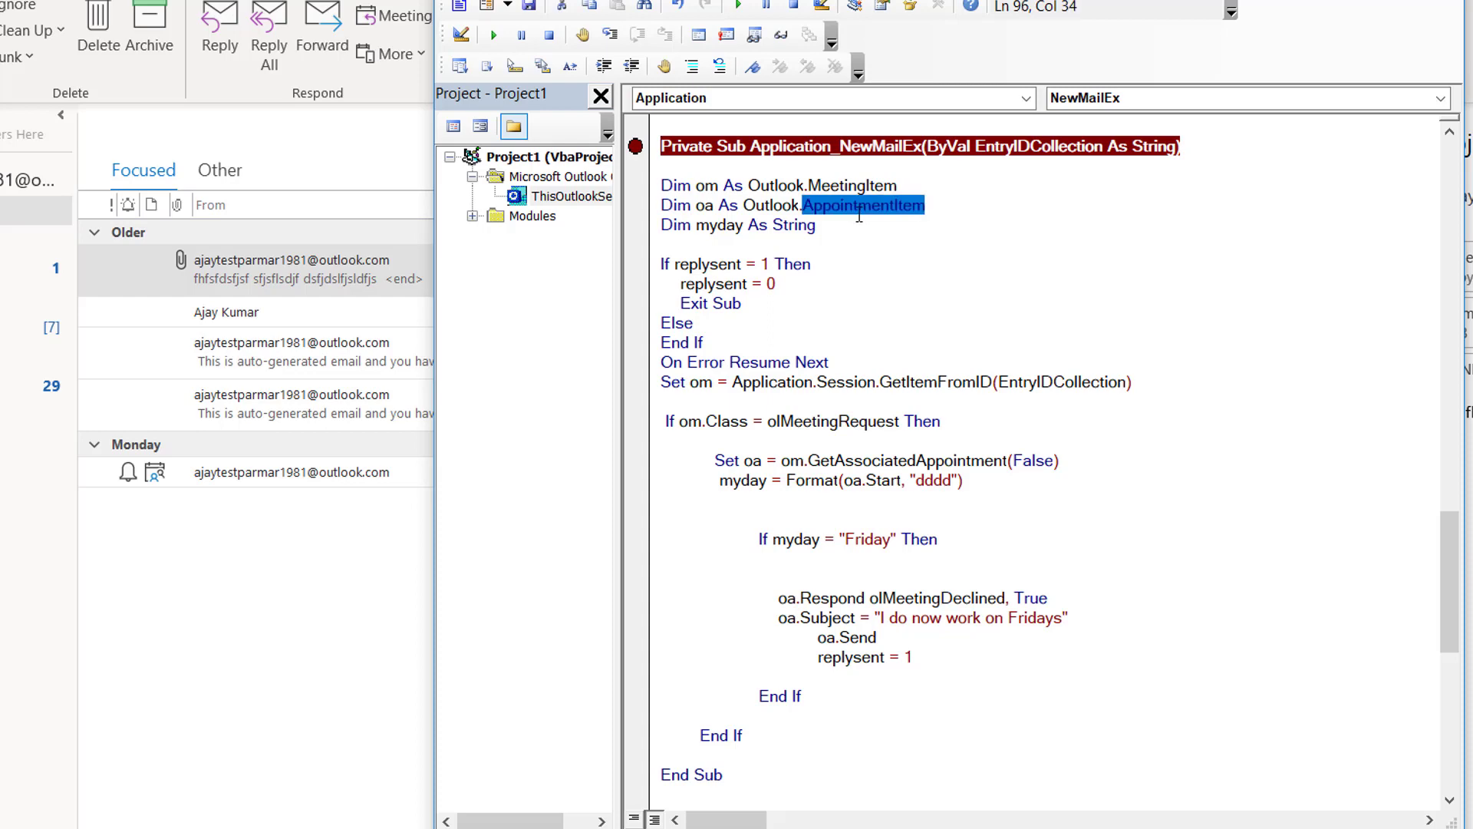
double_click(704, 206)
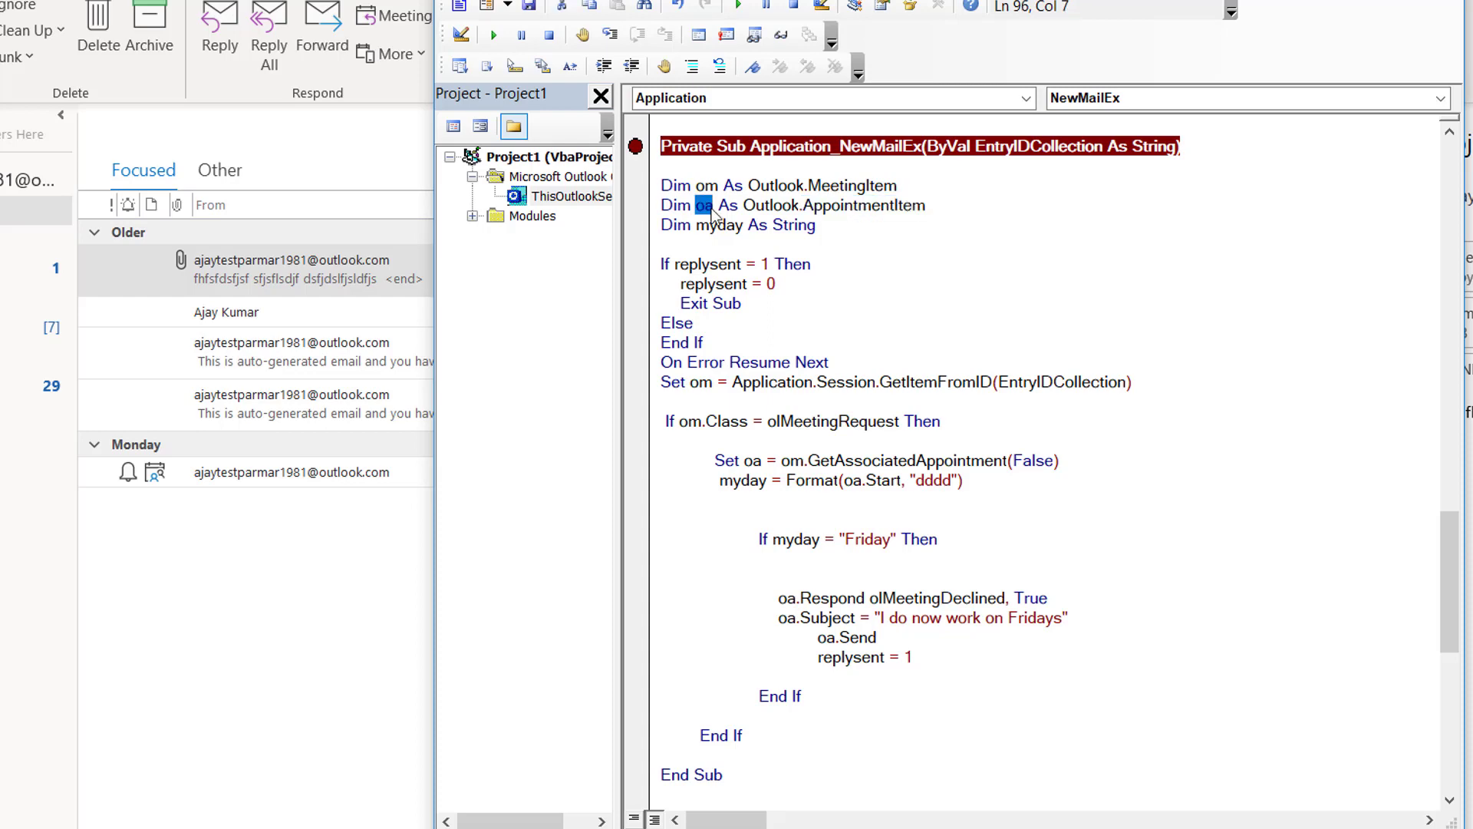
- Try a 'dim omail as Outlook.' declaration below Dim oa, then delete it, leaving a blank line
left_click(972, 211)
key("Return")
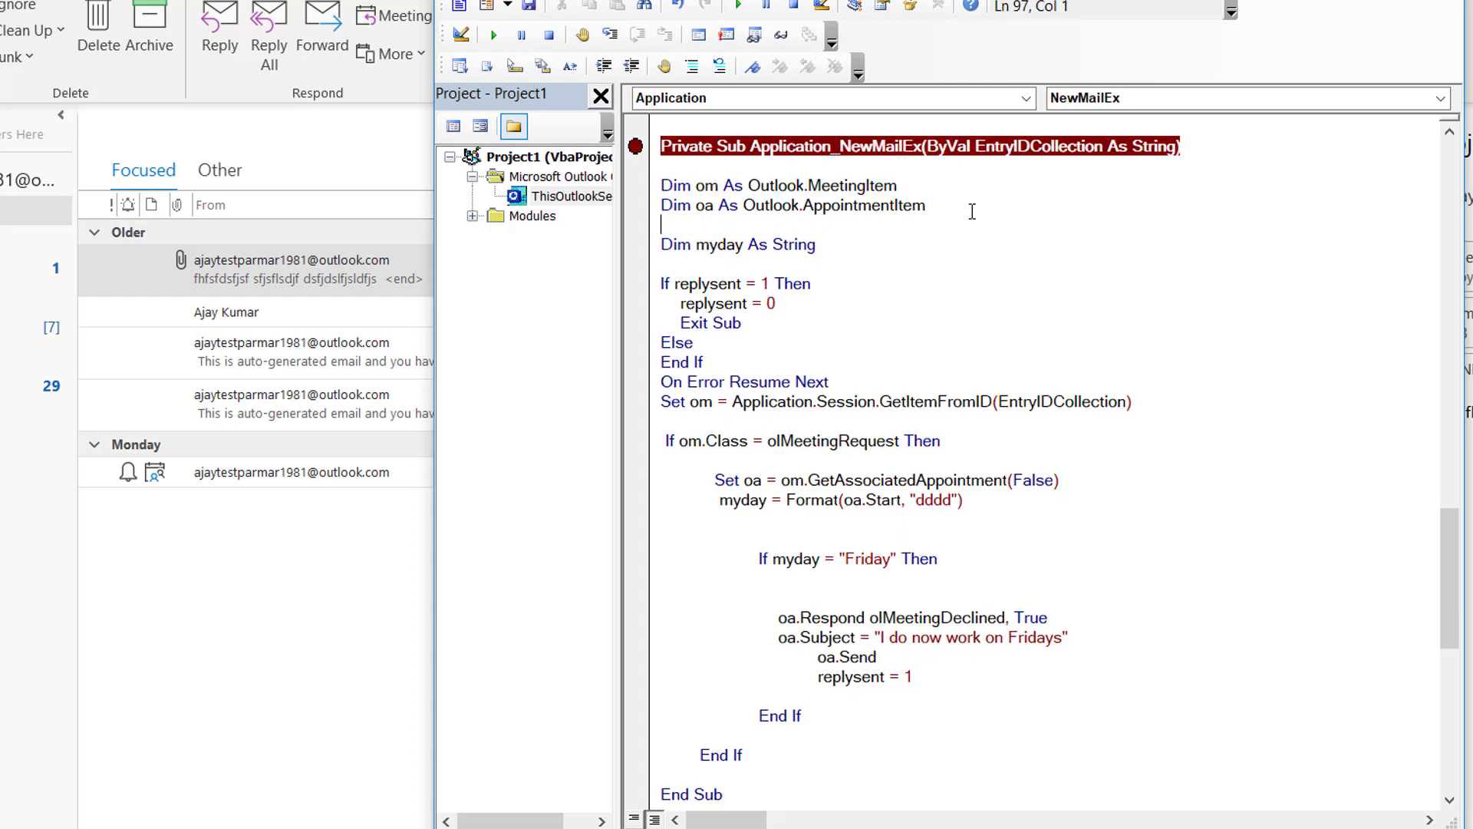
key("Return")
type("dim ")
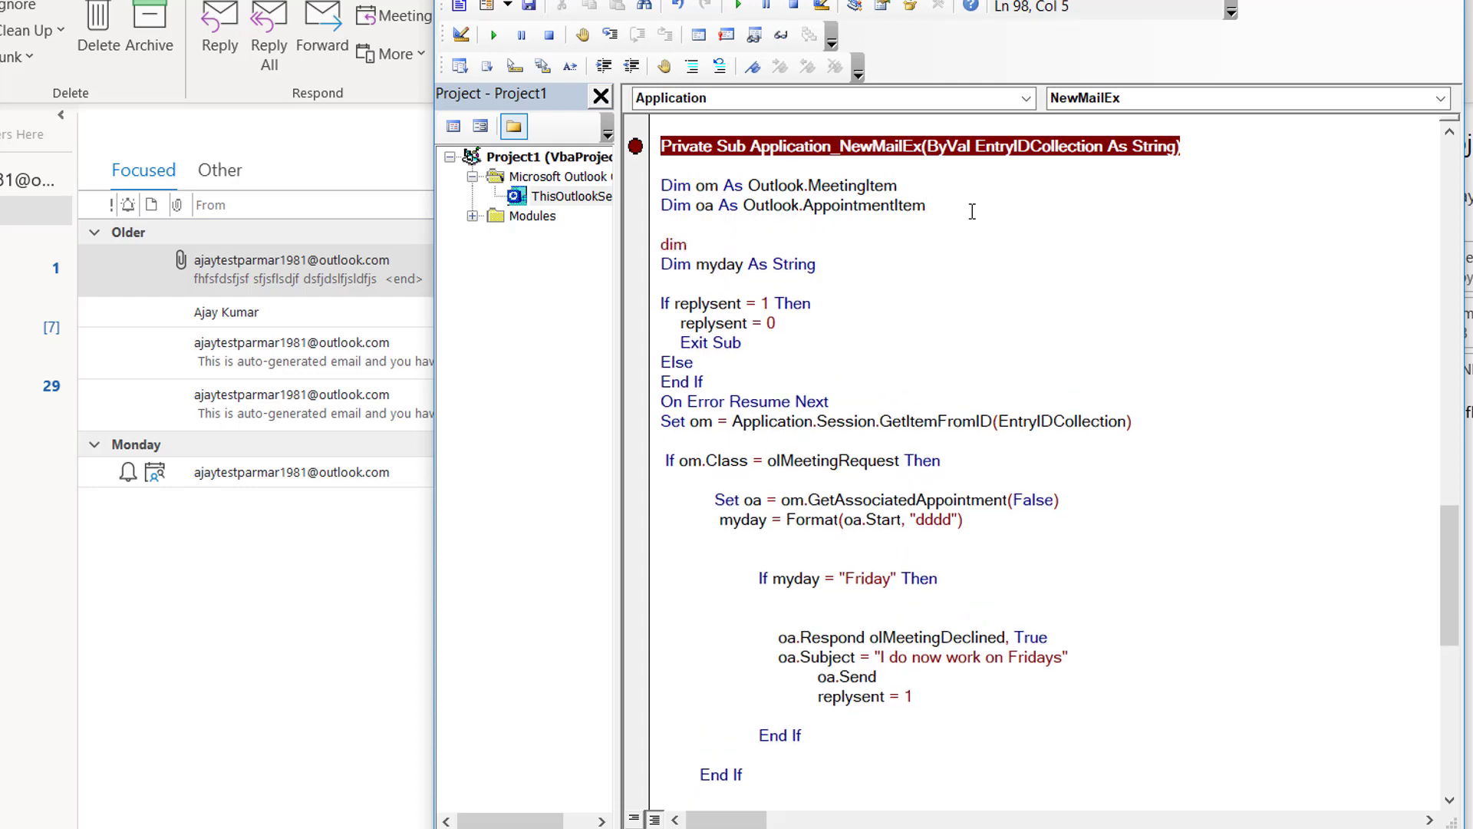
type("omail as outlo")
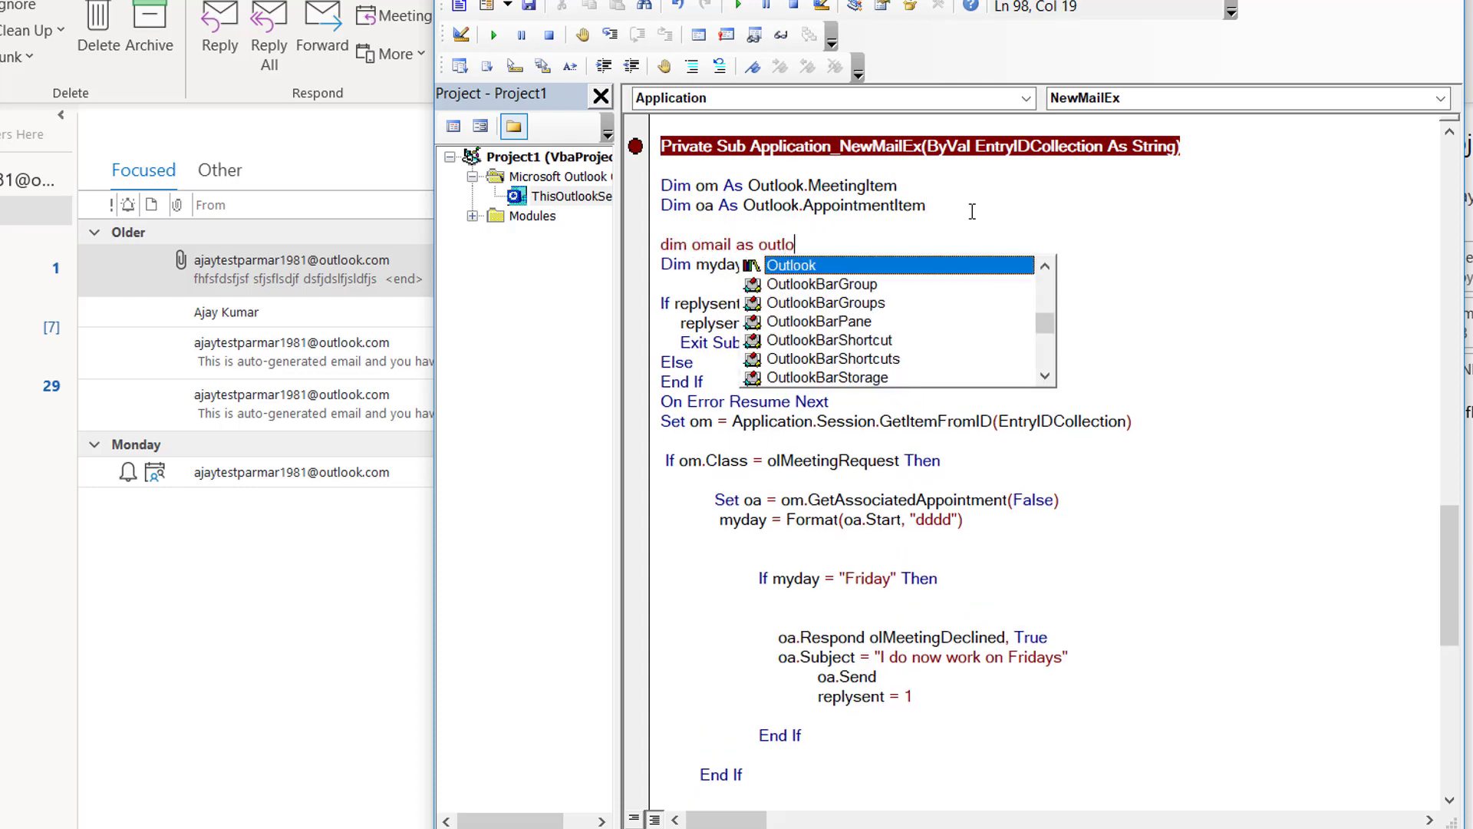
type("ok.ma")
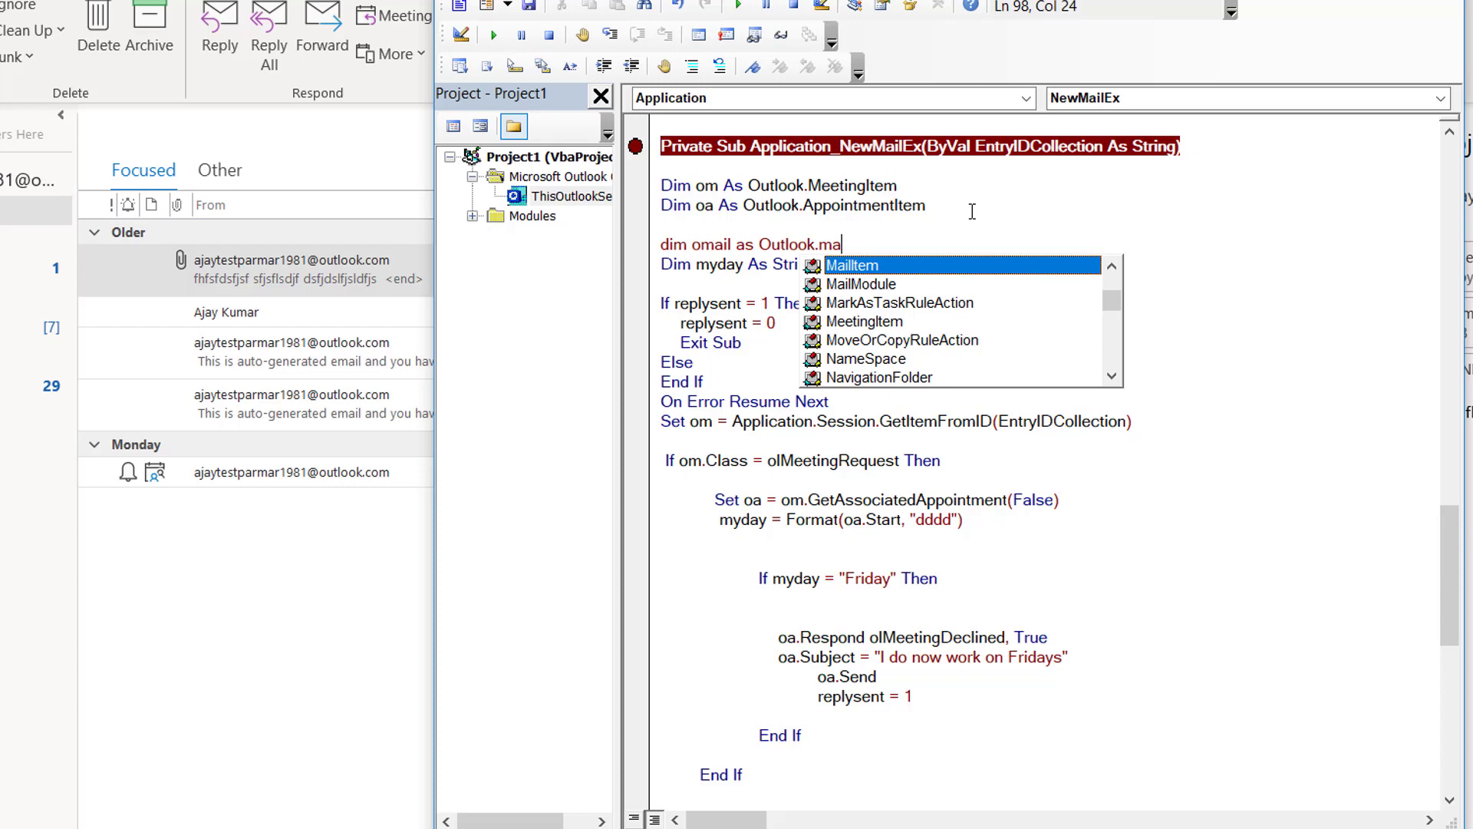
key("BackSpace")
key("BackSpace")
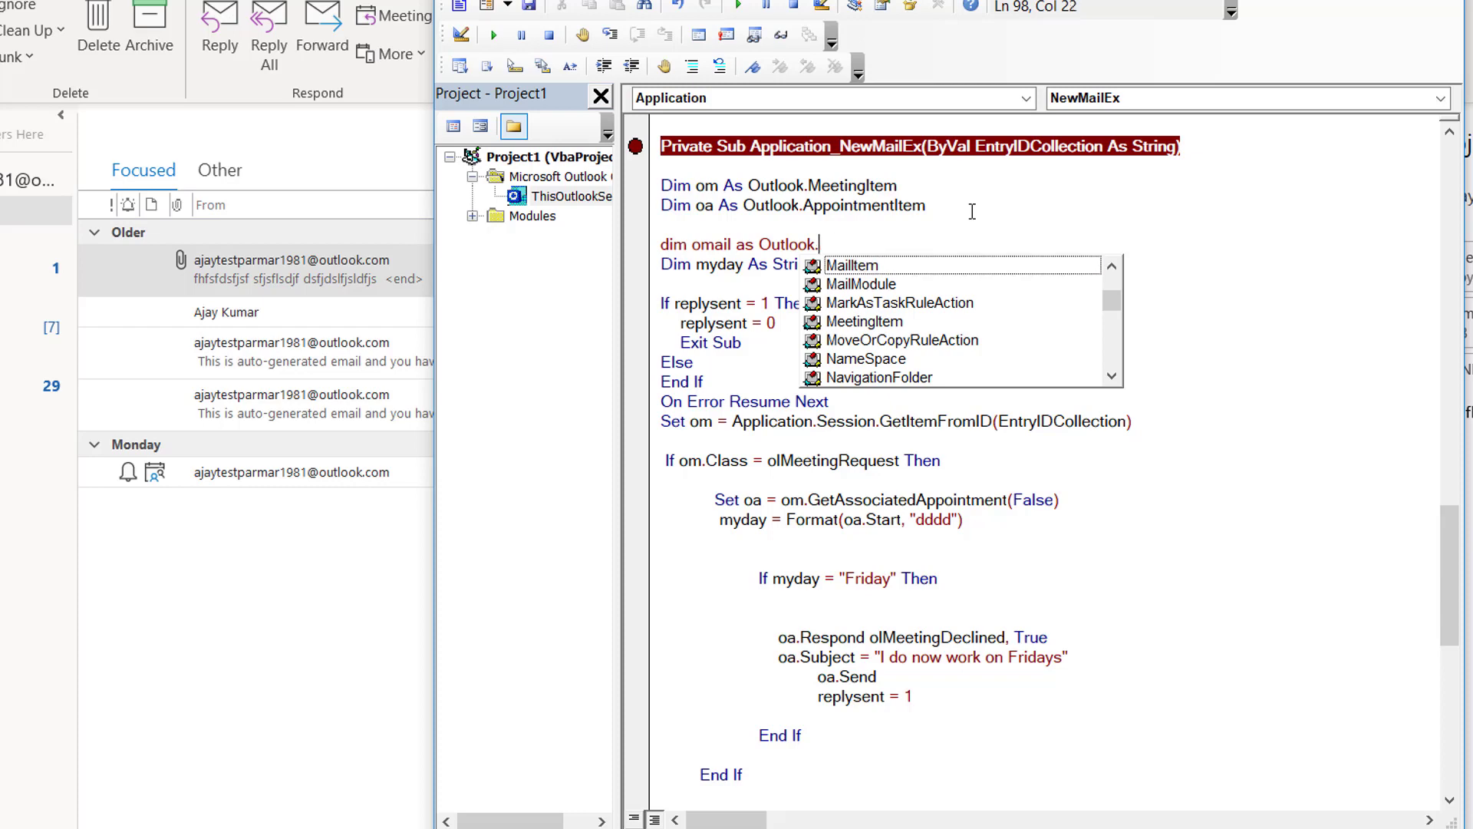
key("Escape")
key("ctrl+space")
type("mee")
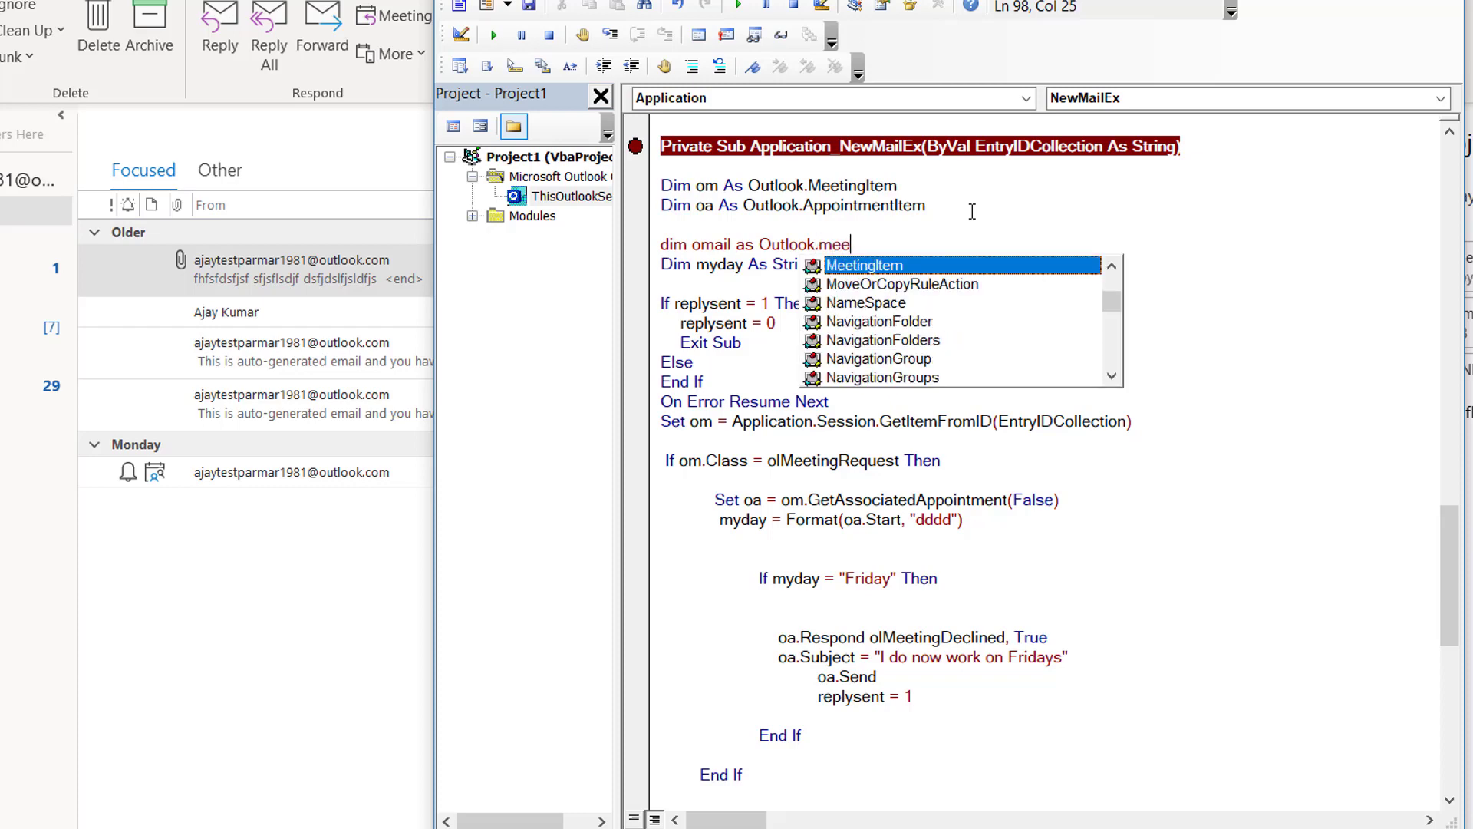
key("BackSpace")
key("BackSpace")
key("BackSpace")
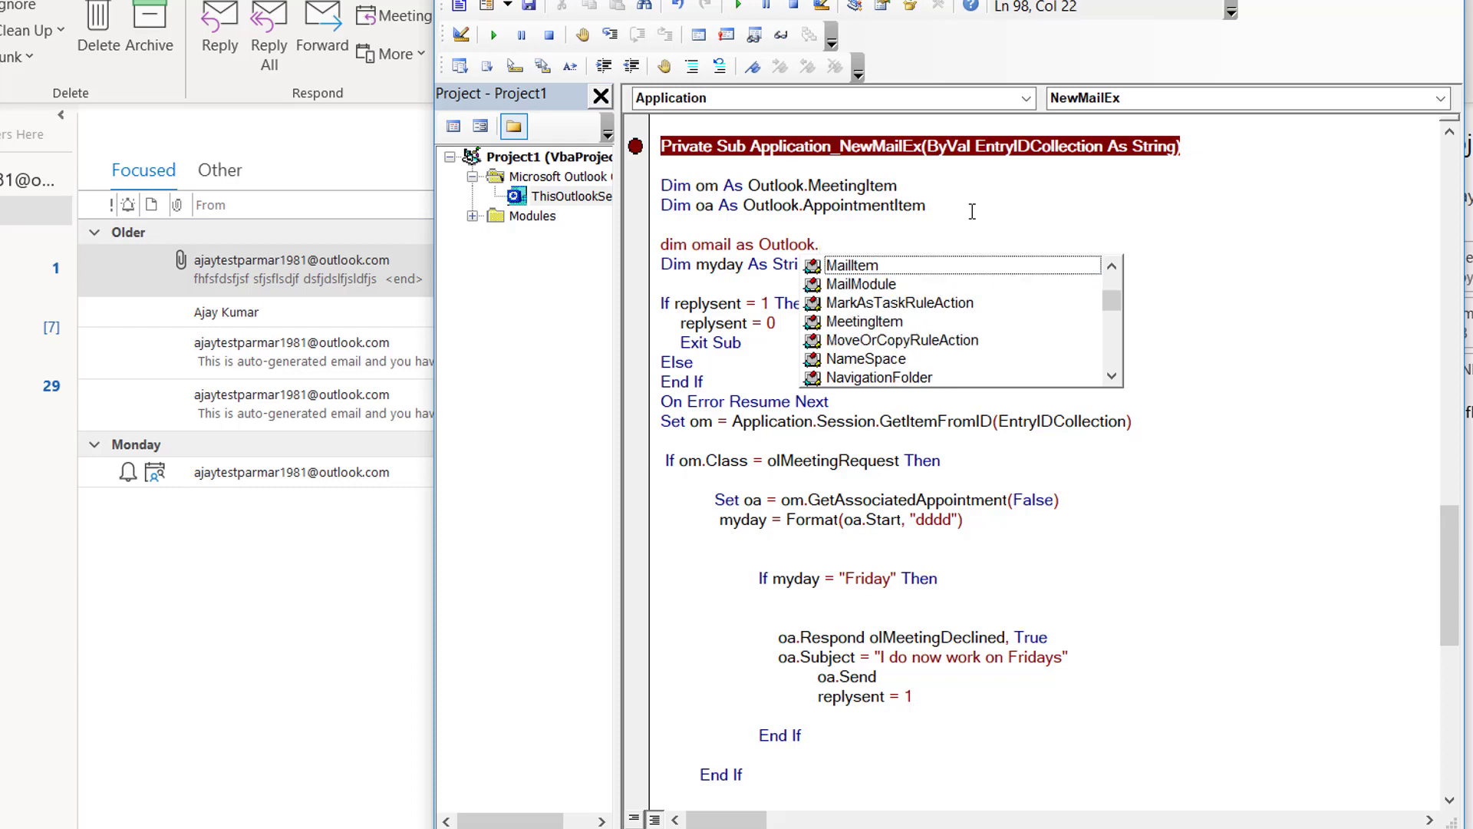
type("app")
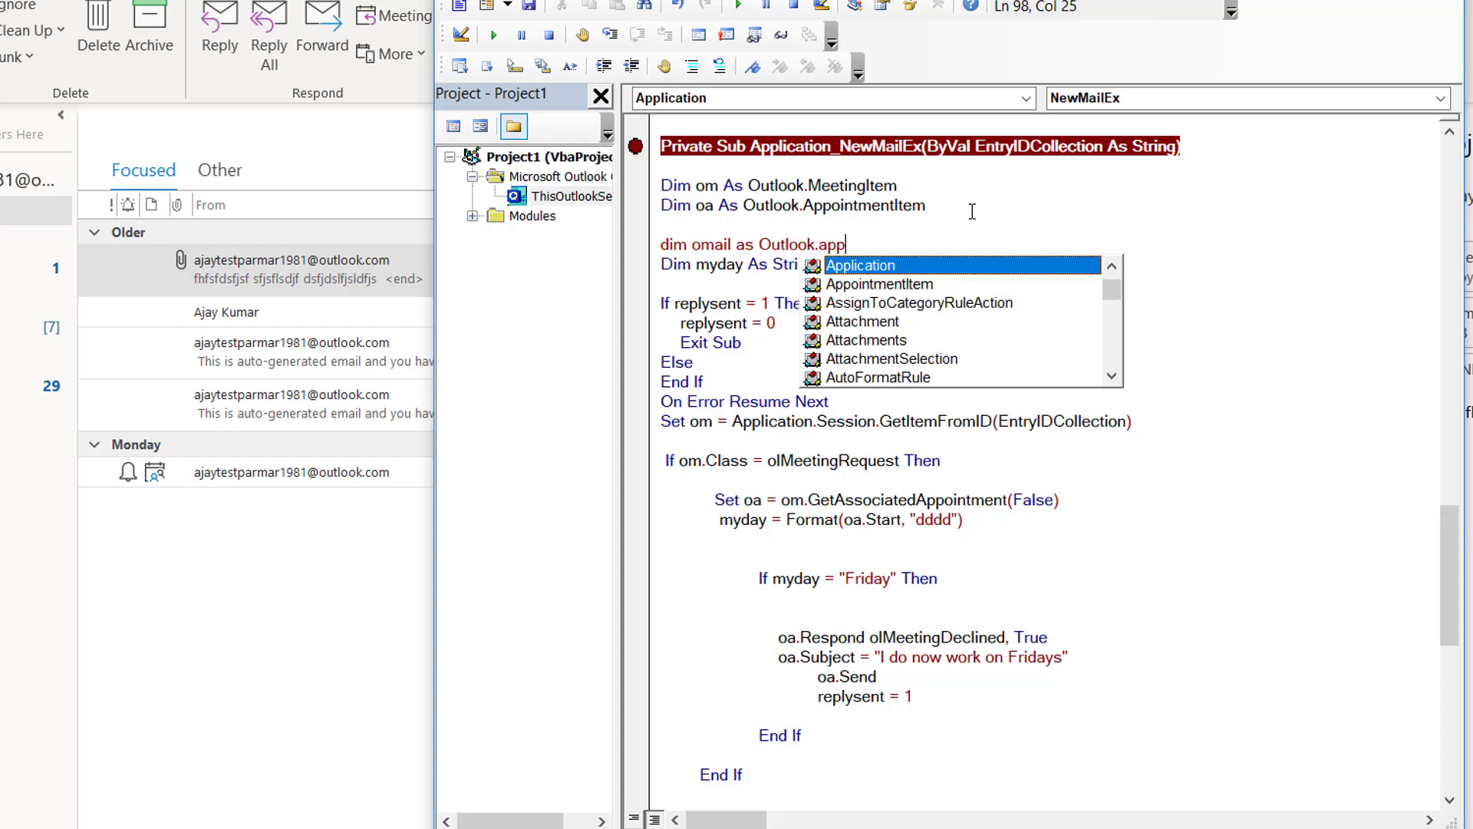
type("oi")
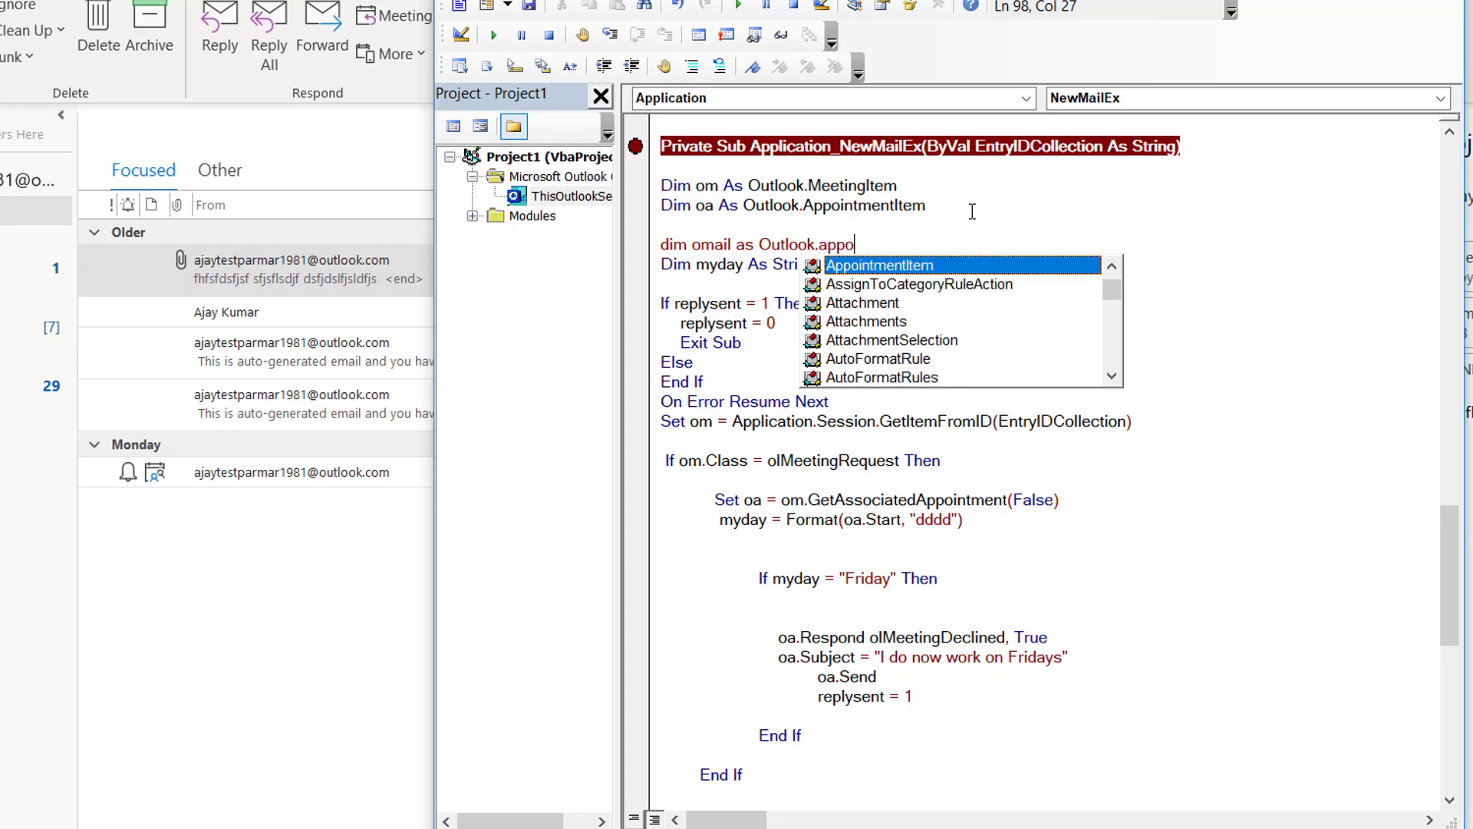
key("BackSpace")
key("BackSpace")
key("BackSpace")
key("BackSpace")
key("BackSpace")
key("BackSpace")
key("BackSpace")
key("BackSpace")
key("BackSpace")
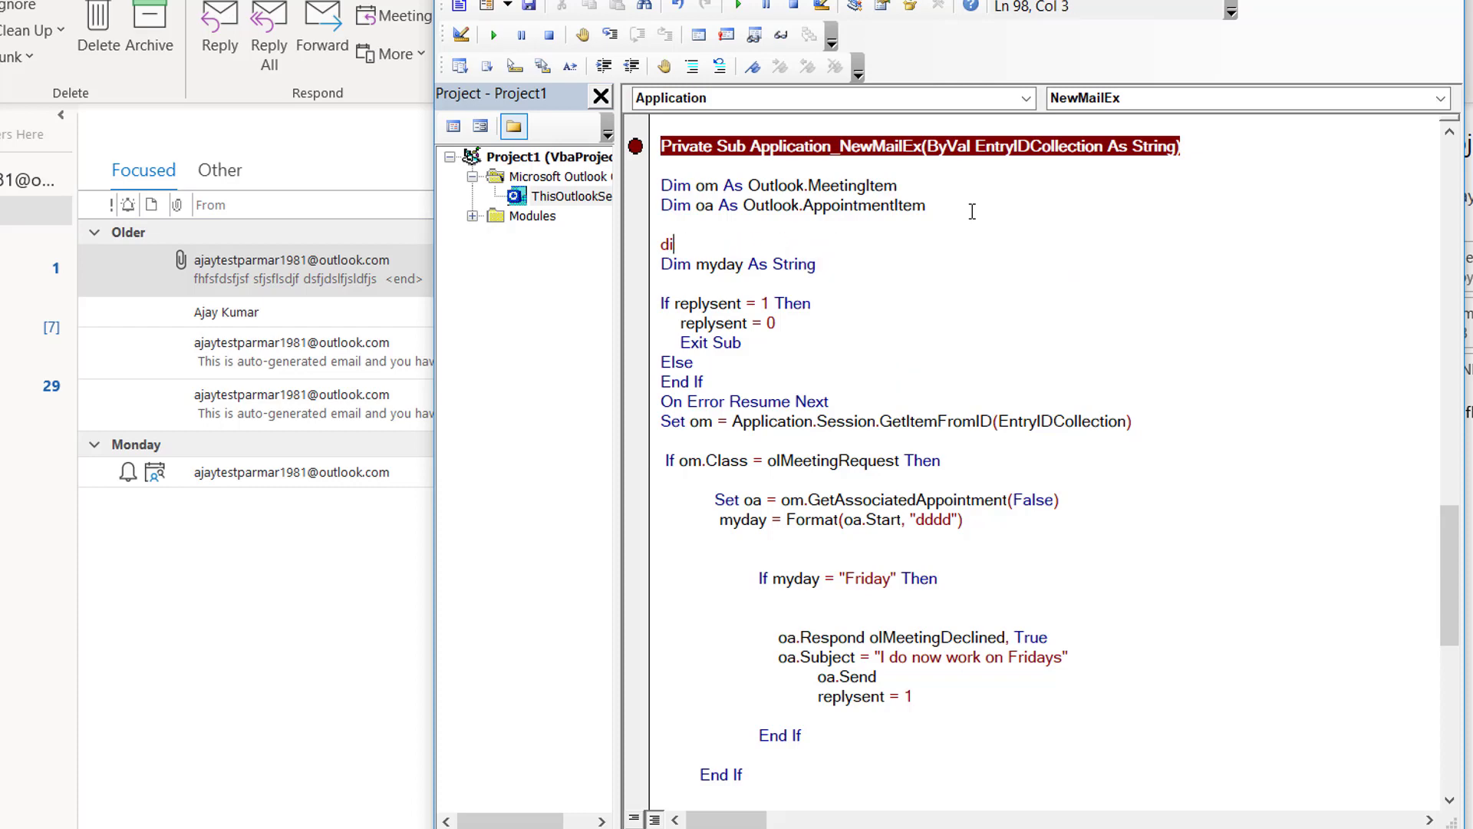
key("BackSpace")
key("BackSpace")
key("Down")
key("Up")
key("Up")
- Change the code font size from 10 to 11 in Tools > Options, Editor Format
double_click(728, 261)
left_click(863, 309)
left_click(832, 0)
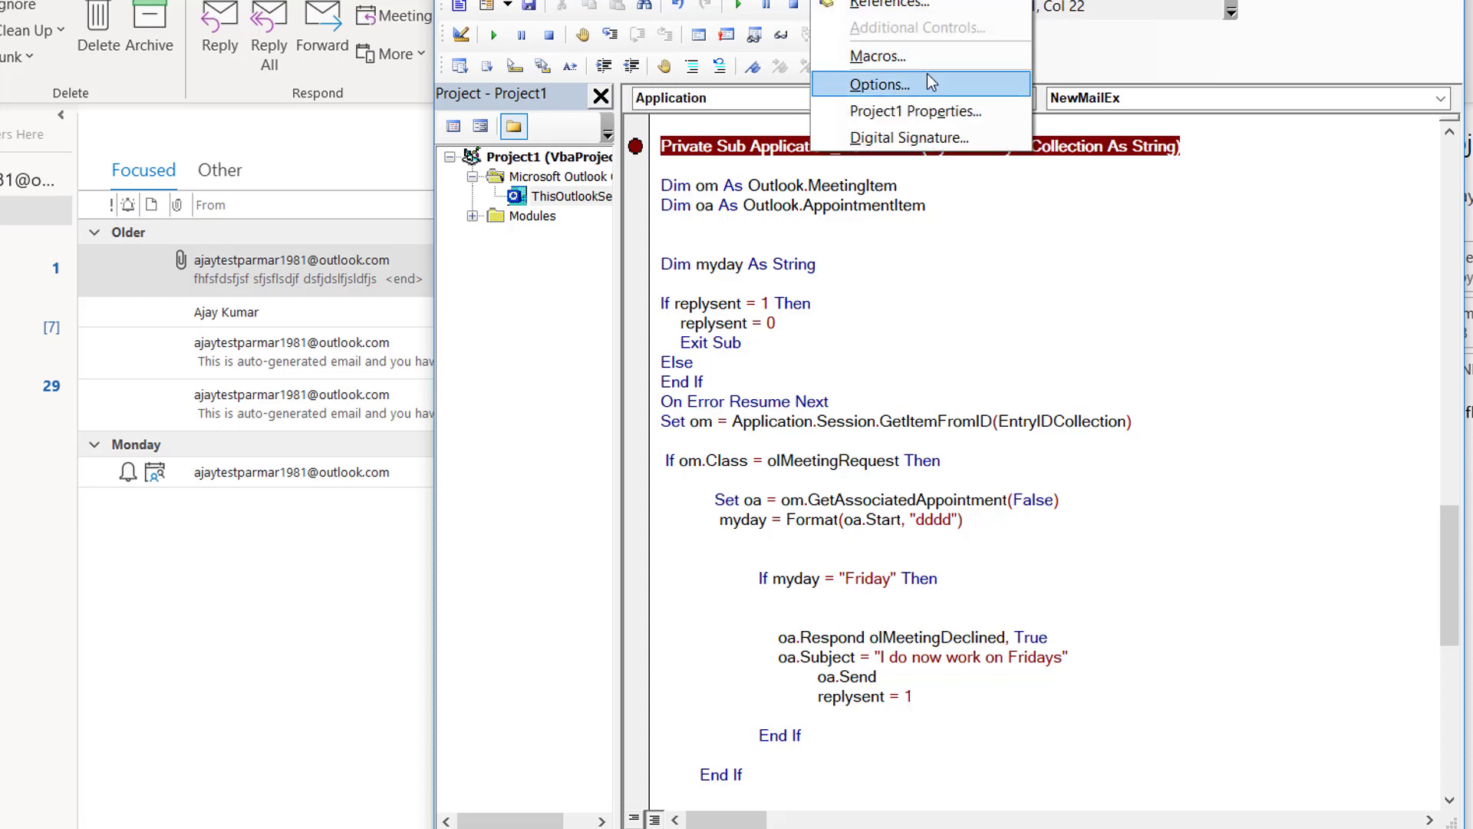
left_click(947, 85)
left_click(591, 155)
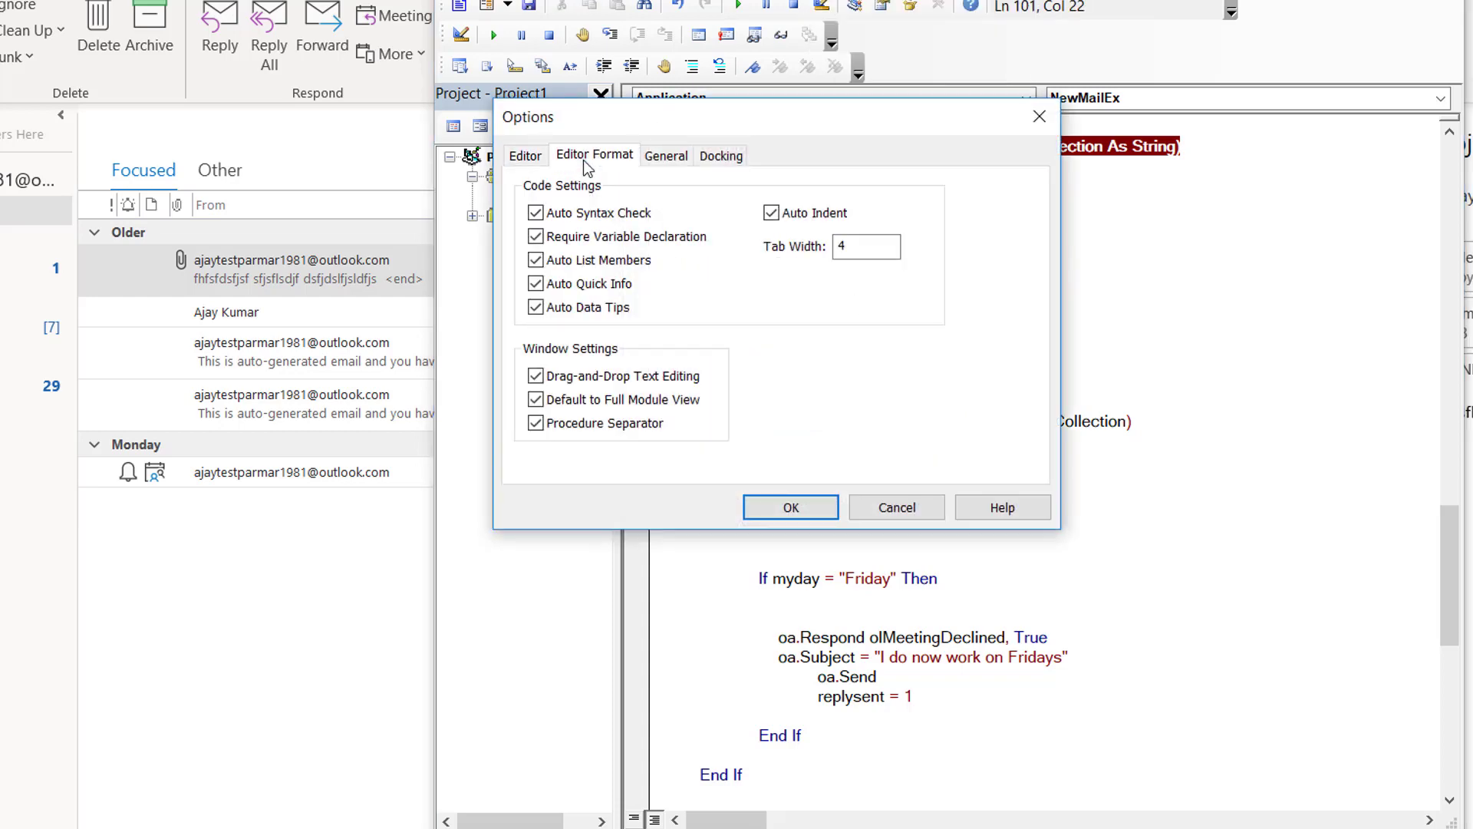
left_click(813, 267)
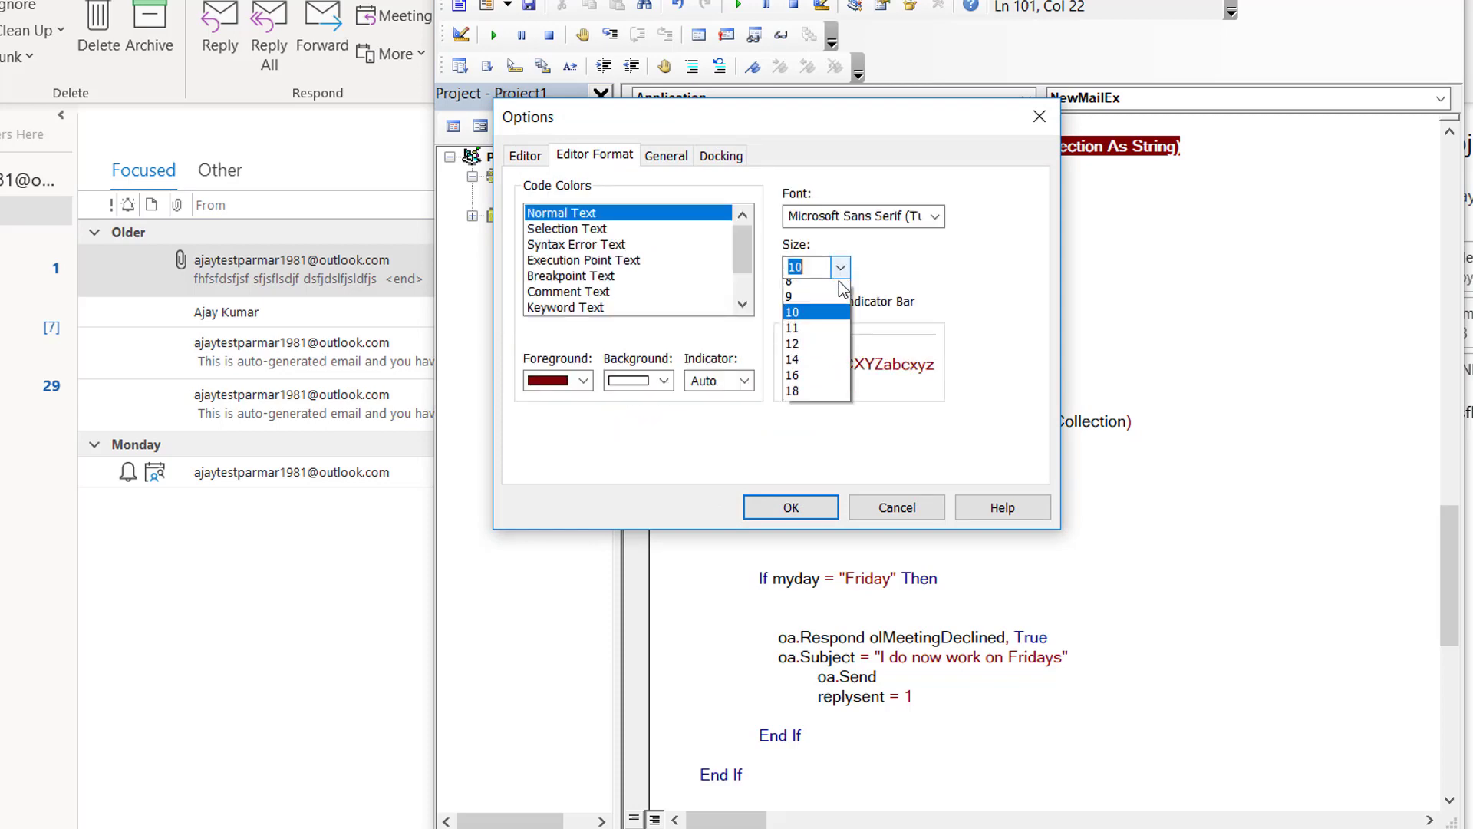
left_click(812, 339)
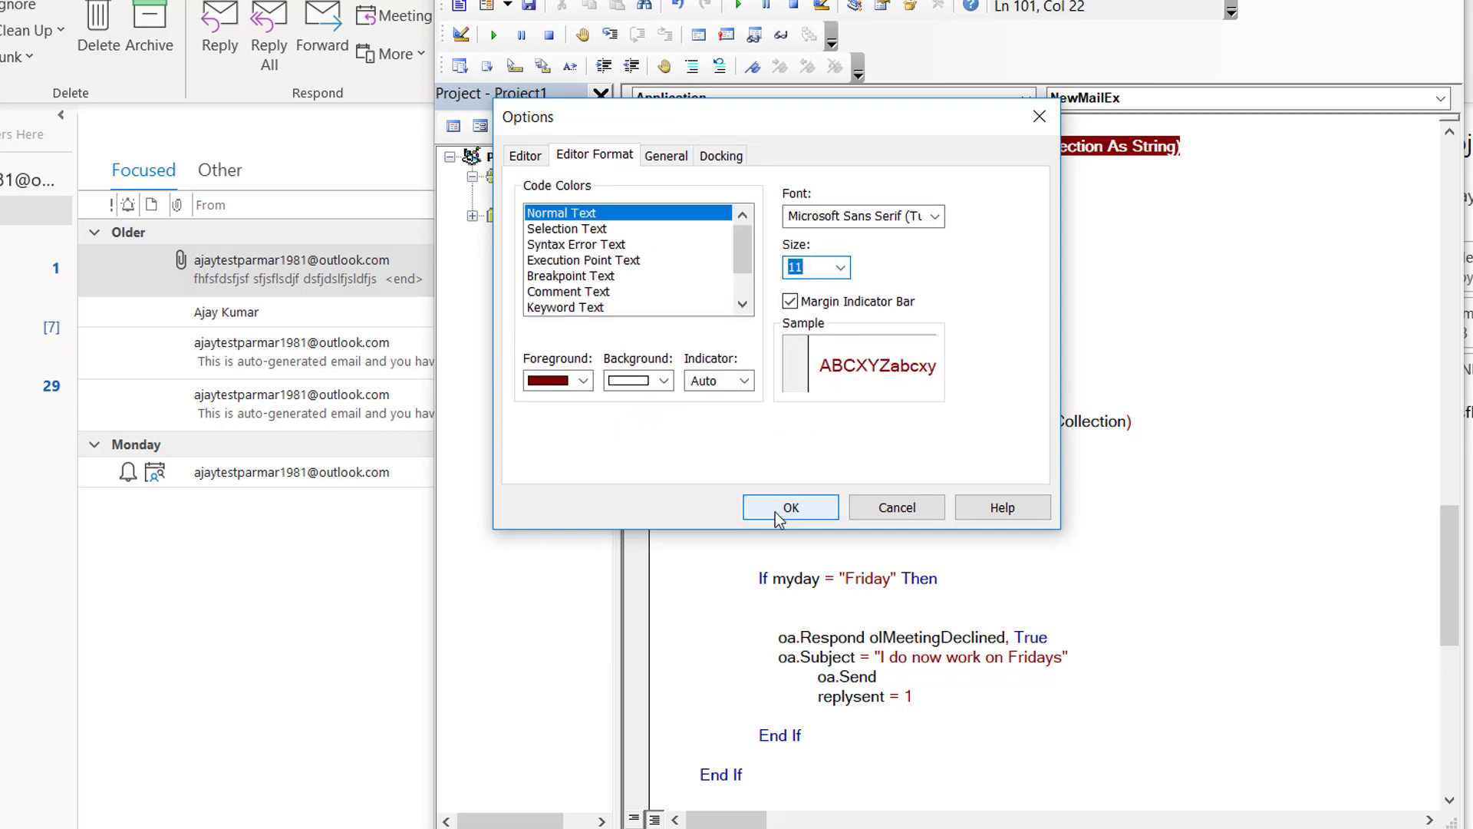
left_click(790, 507)
left_click(893, 407)
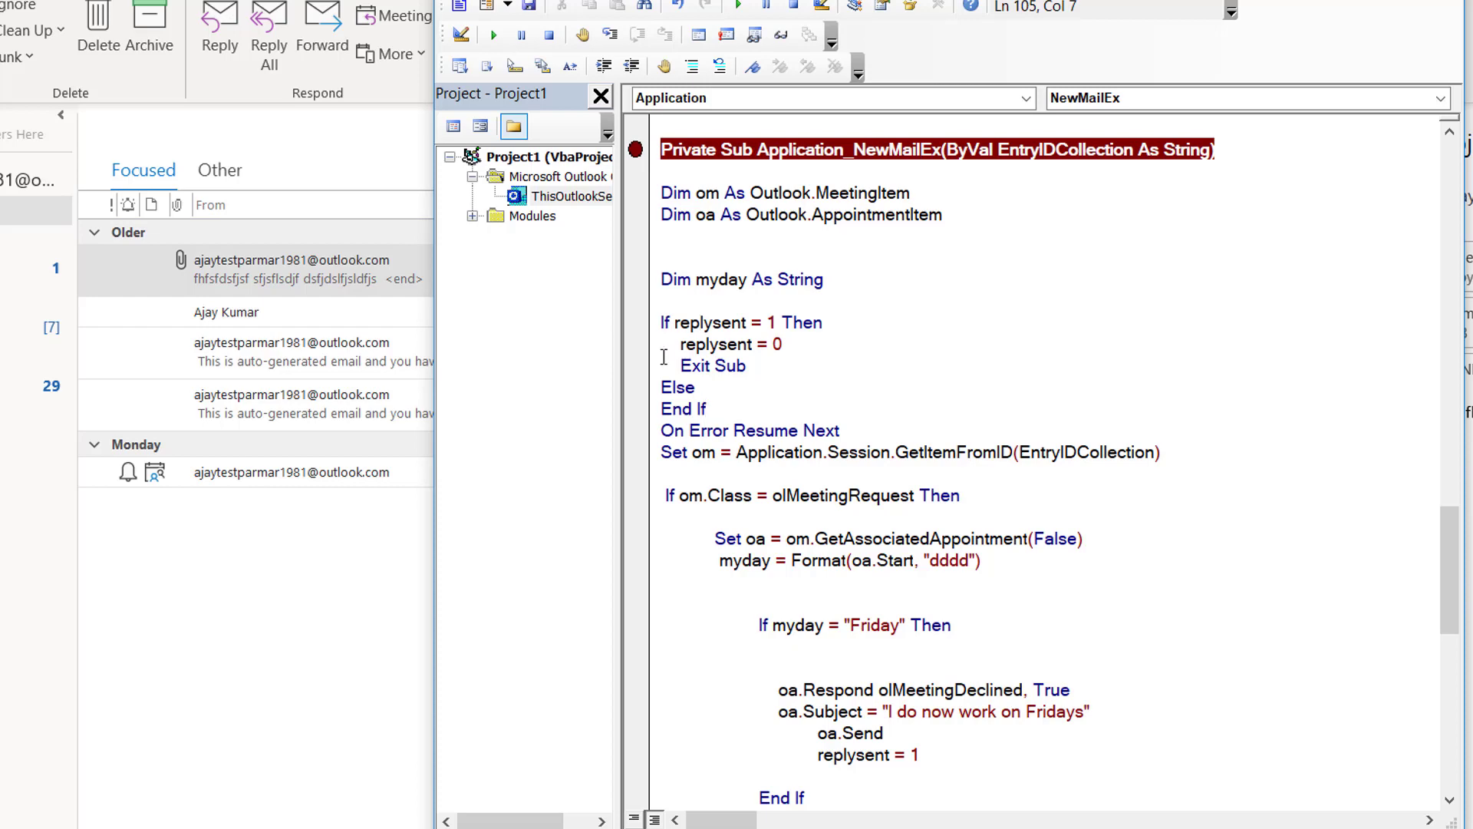
- Cut the On Error Resume Next line from below the End If block
left_click(670, 426)
key("Return")
key("Up")
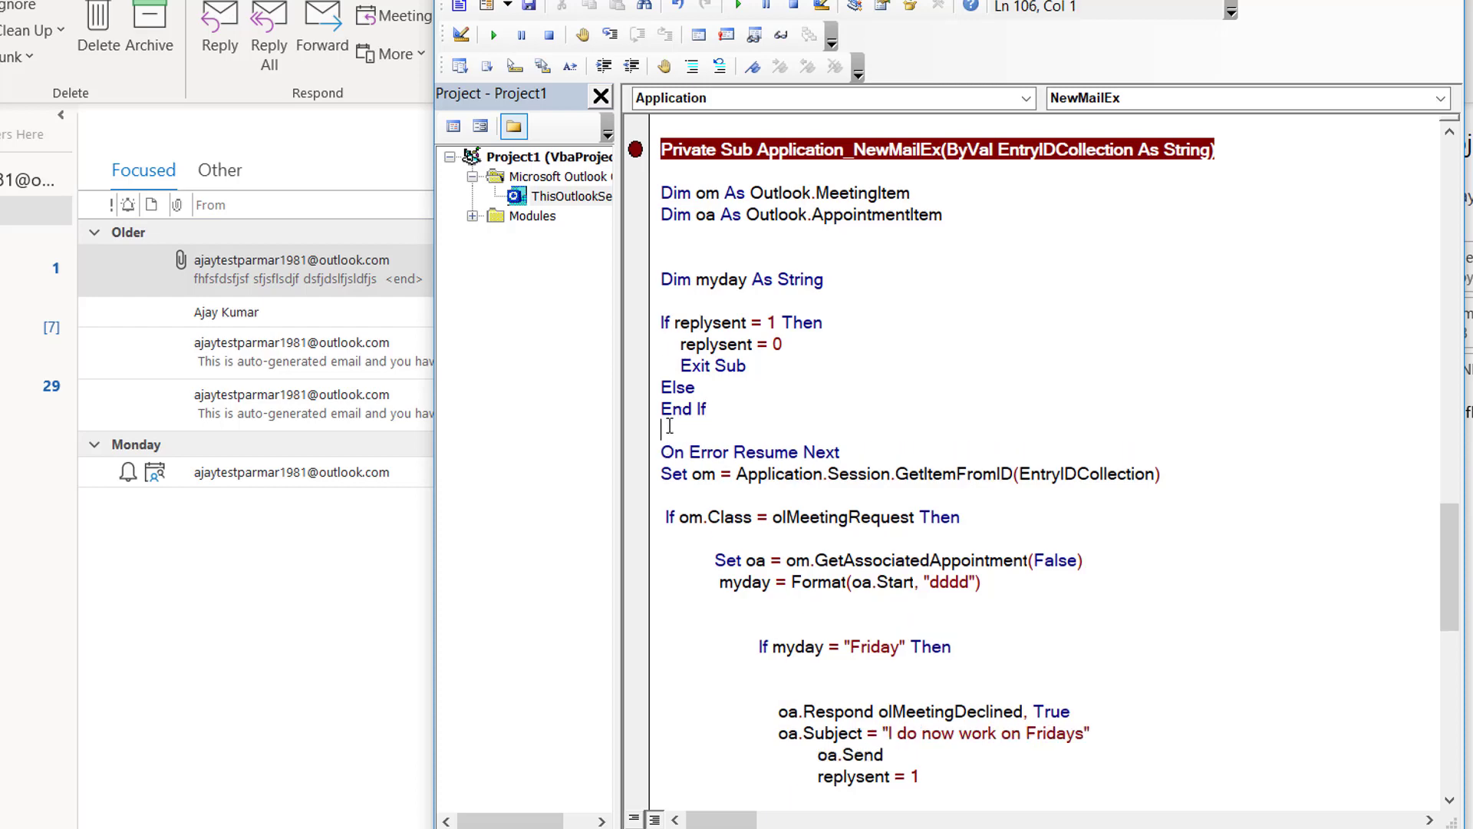
key("Up")
key("Up")
key("Up")
- Paste On Error Resume Next directly under the Private Sub header
key("Up")
key("Up")
key("Down")
key("Down")
key("Down")
key("Down")
key("Down")
key("Down")
key("shift+Down")
key("ctrl+c")
key("Delete")
key("Up")
key("Up")
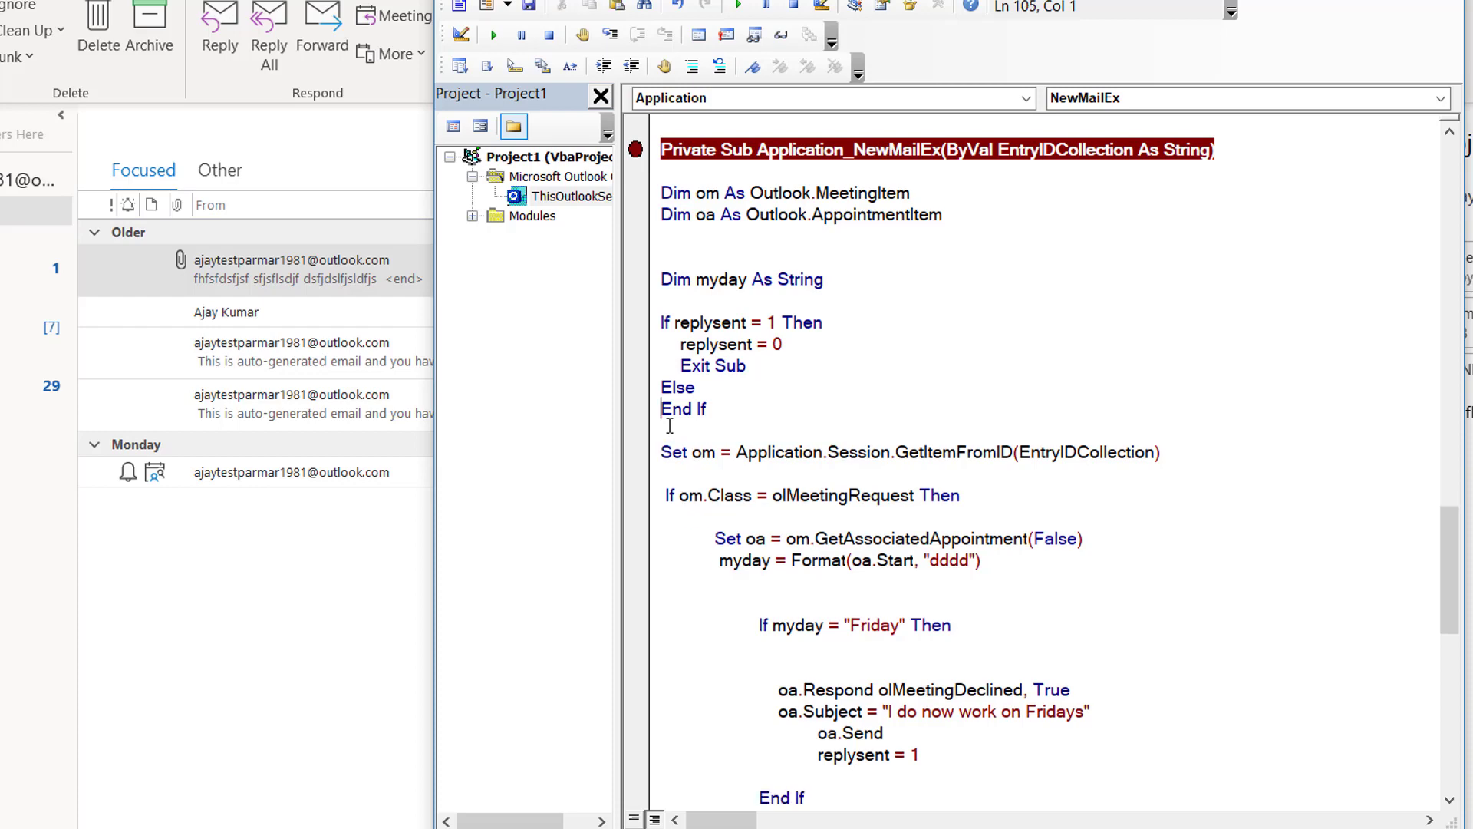
key("Up")
key("Up")
key("Up")
key("Up")
key("Up")
key("Return")
key("Up")
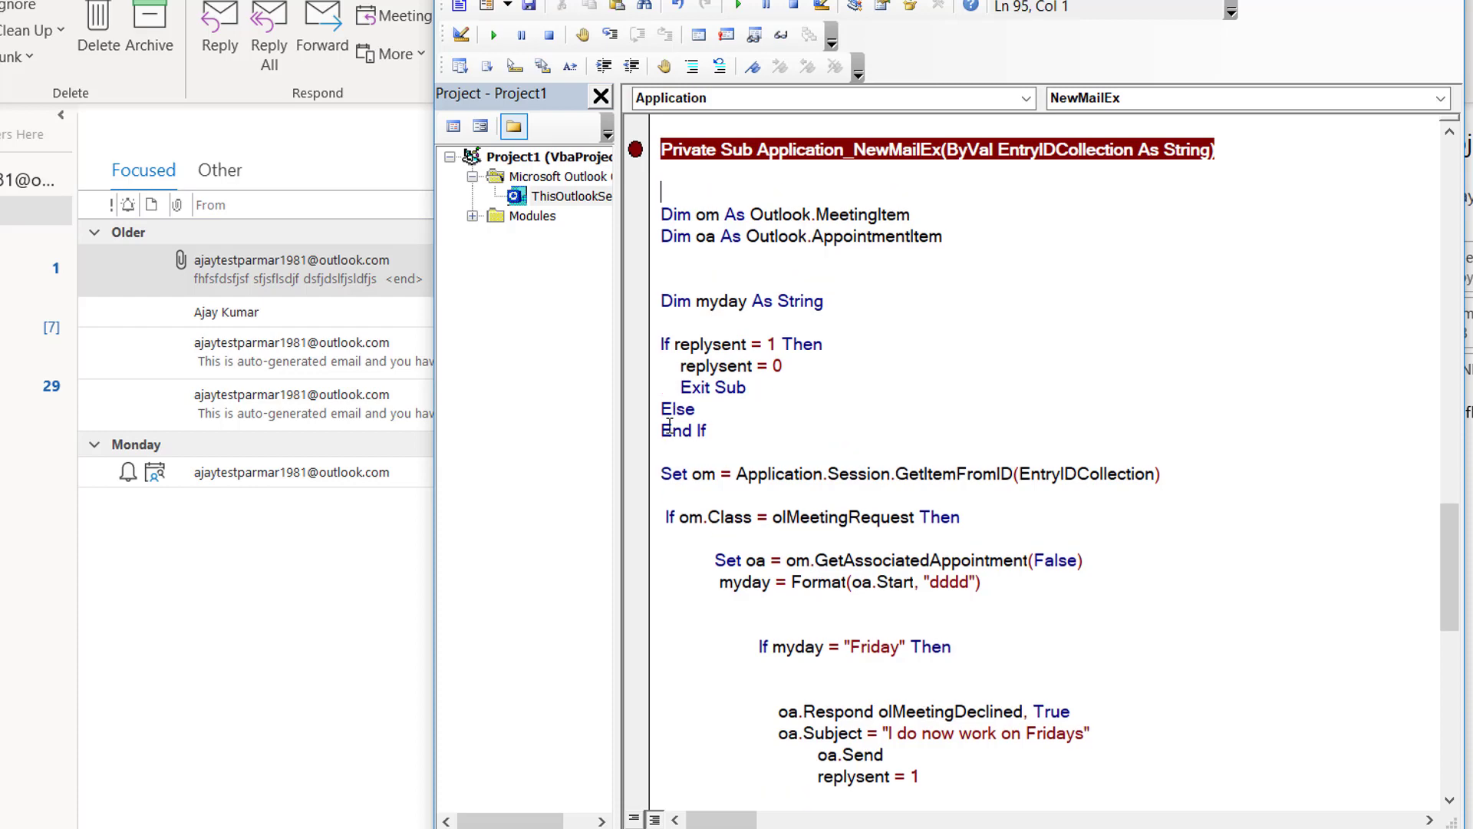
key("ctrl+v")
key("Down")
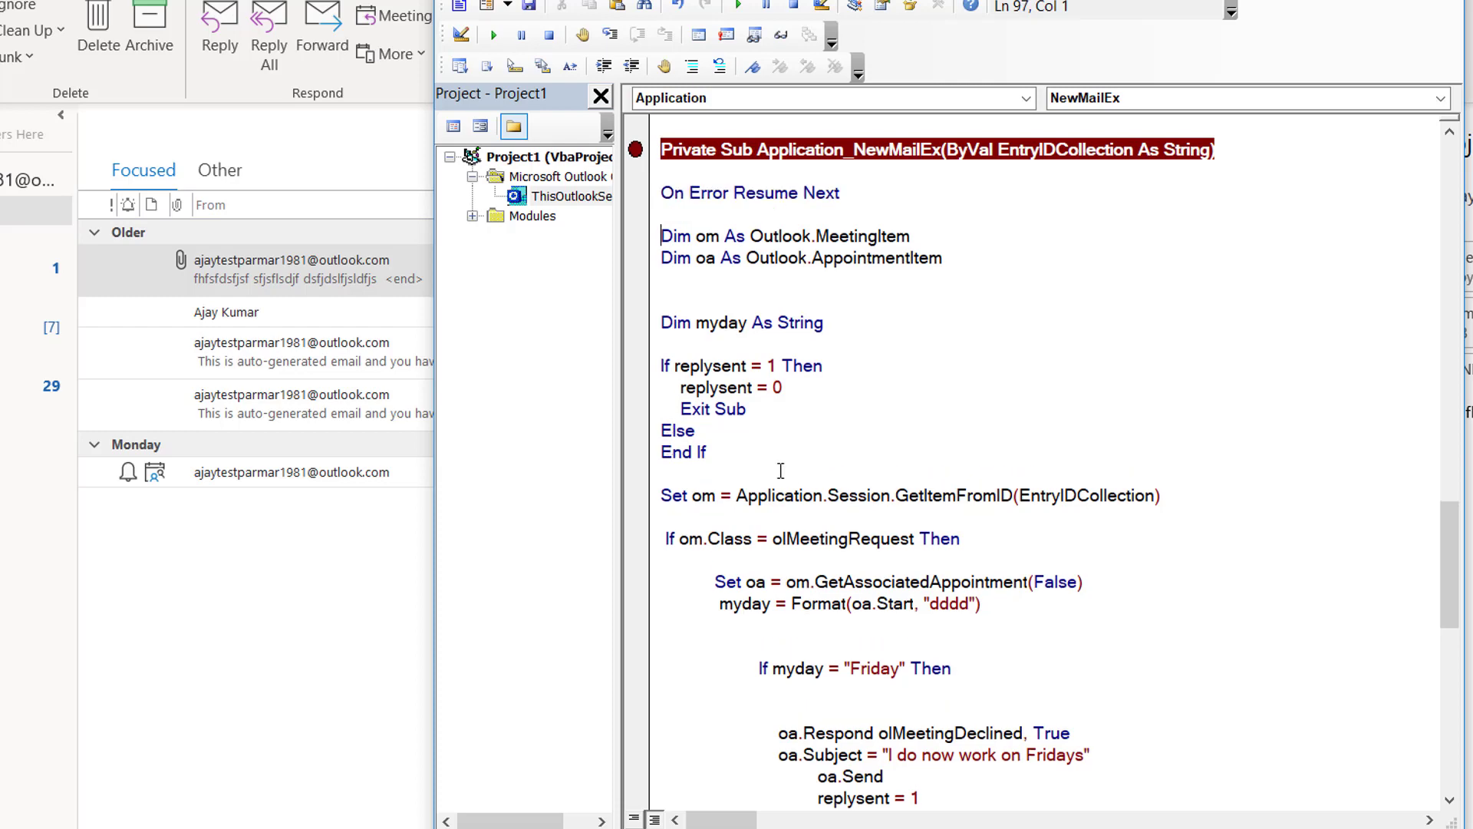
left_click(661, 496)
key("shift+Right")
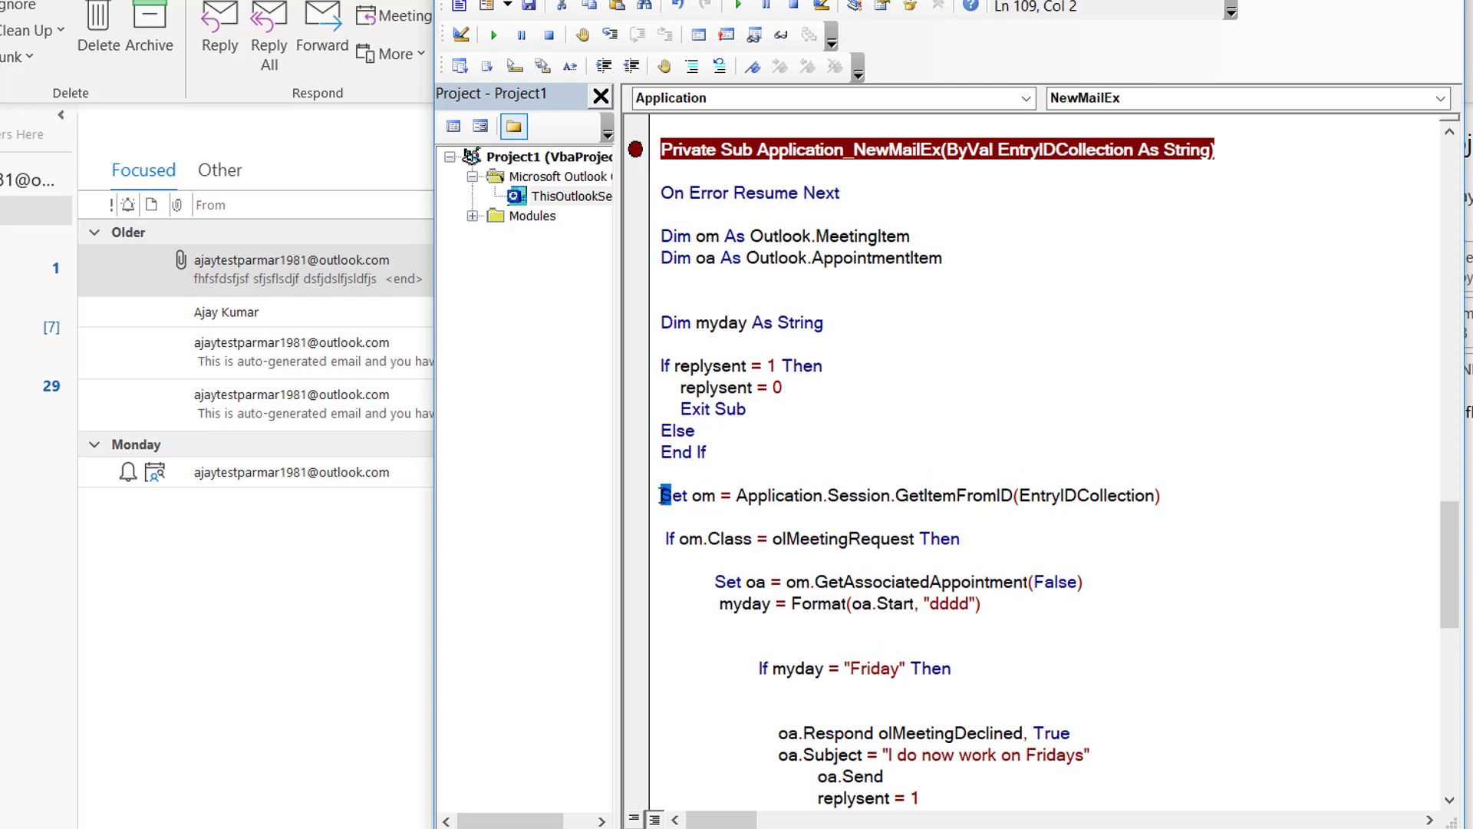
key("shift+Right")
key("shift+Right")
key("shift+Right")
key("shift+Right")
key("shift+Right")
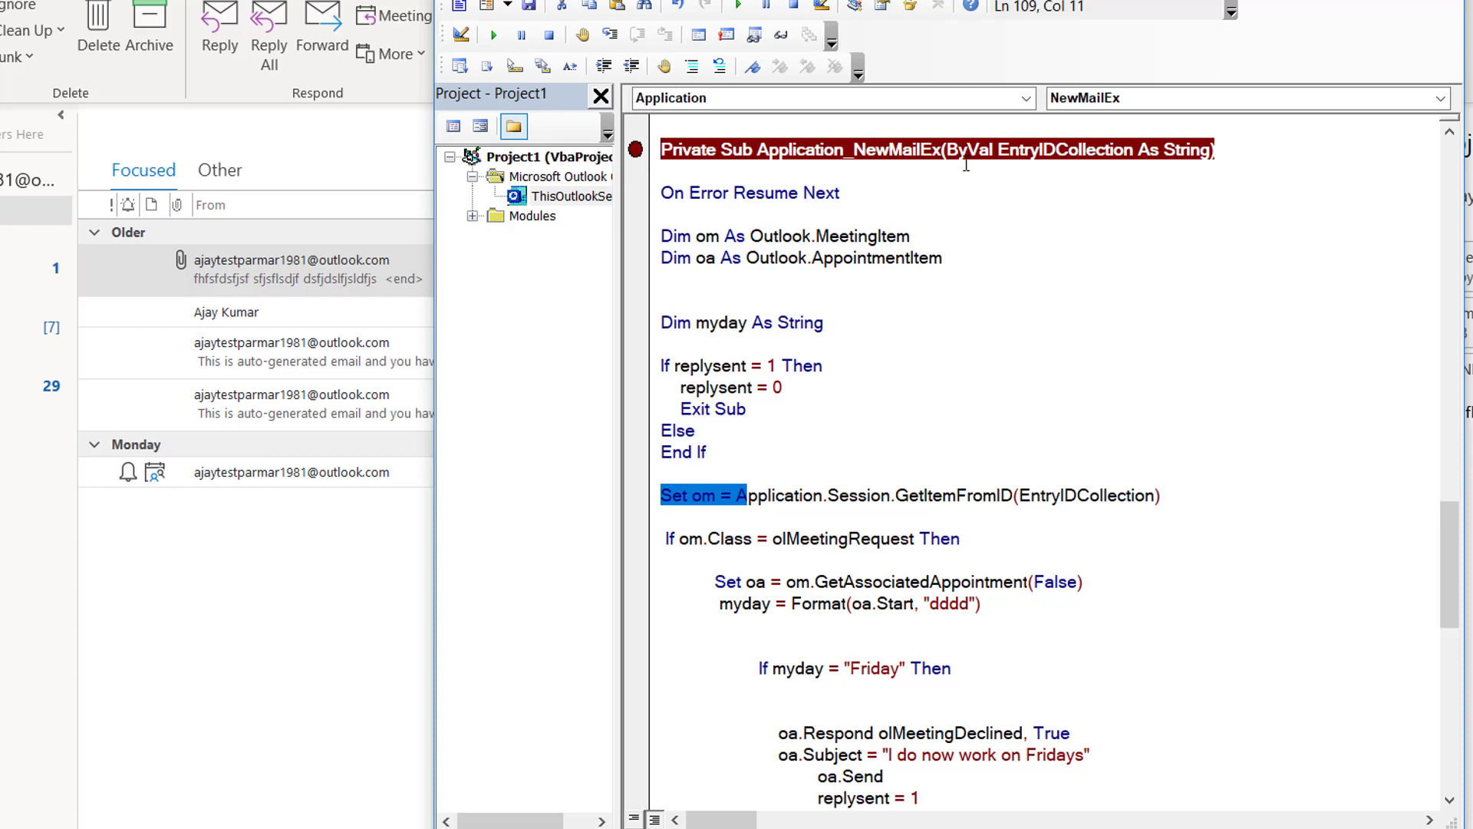
- Check EntryIDCollection and om, then insert a blank line before the If om.Class olMeetingRequest check
double_click(1092, 151)
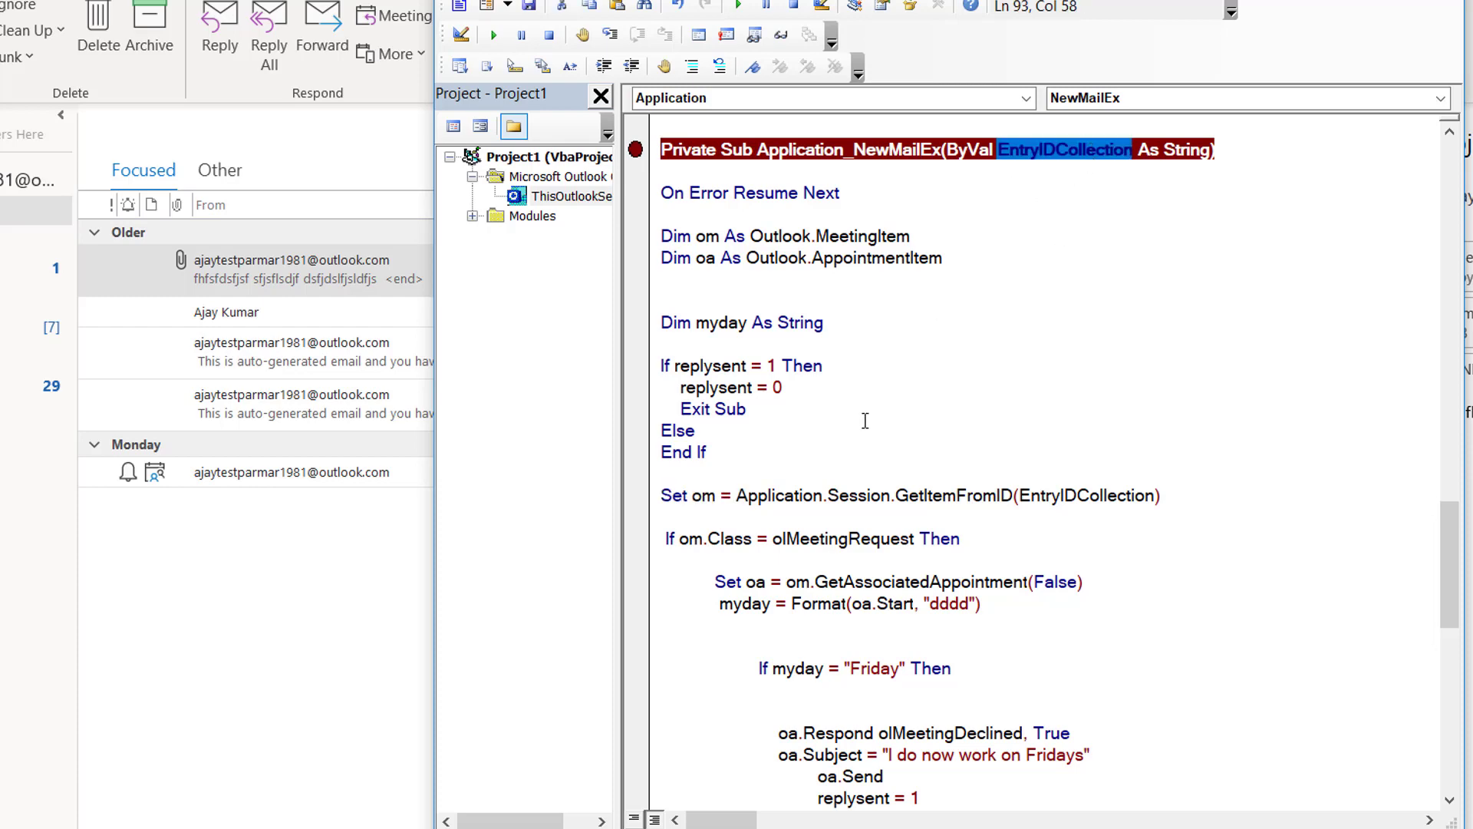
double_click(857, 236)
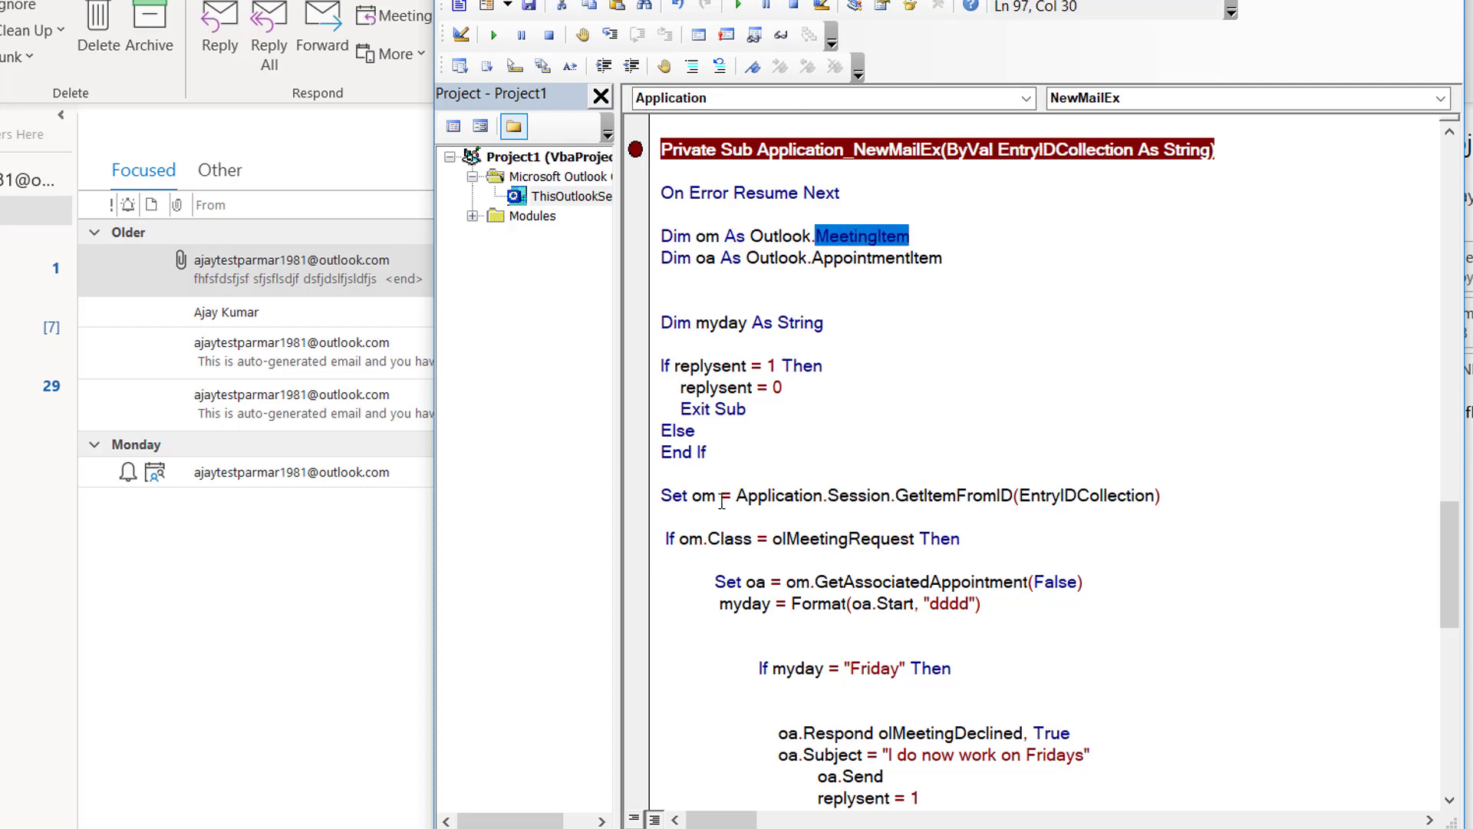
left_click(1077, 495)
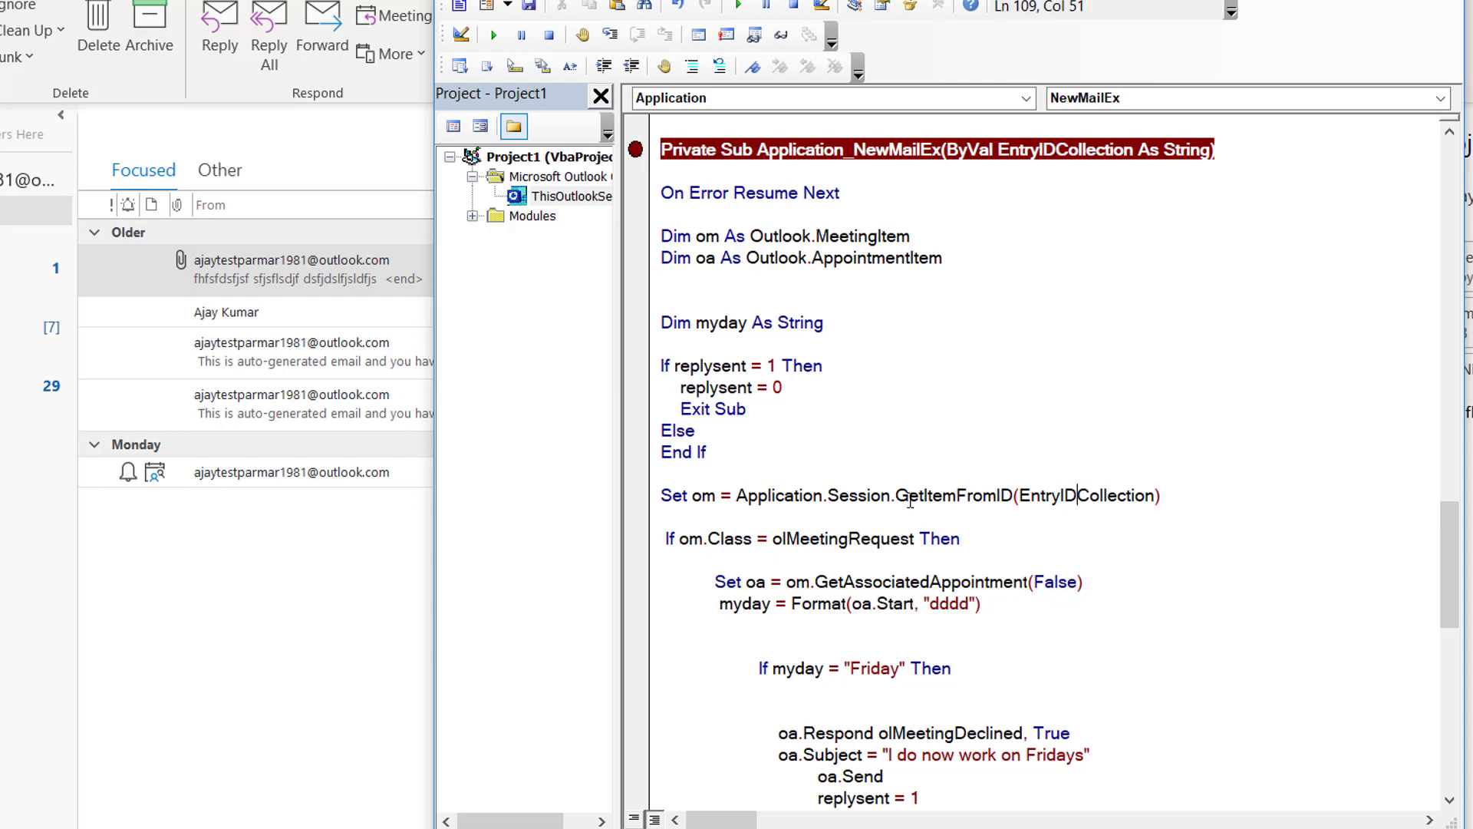
double_click(709, 497)
double_click(1065, 499)
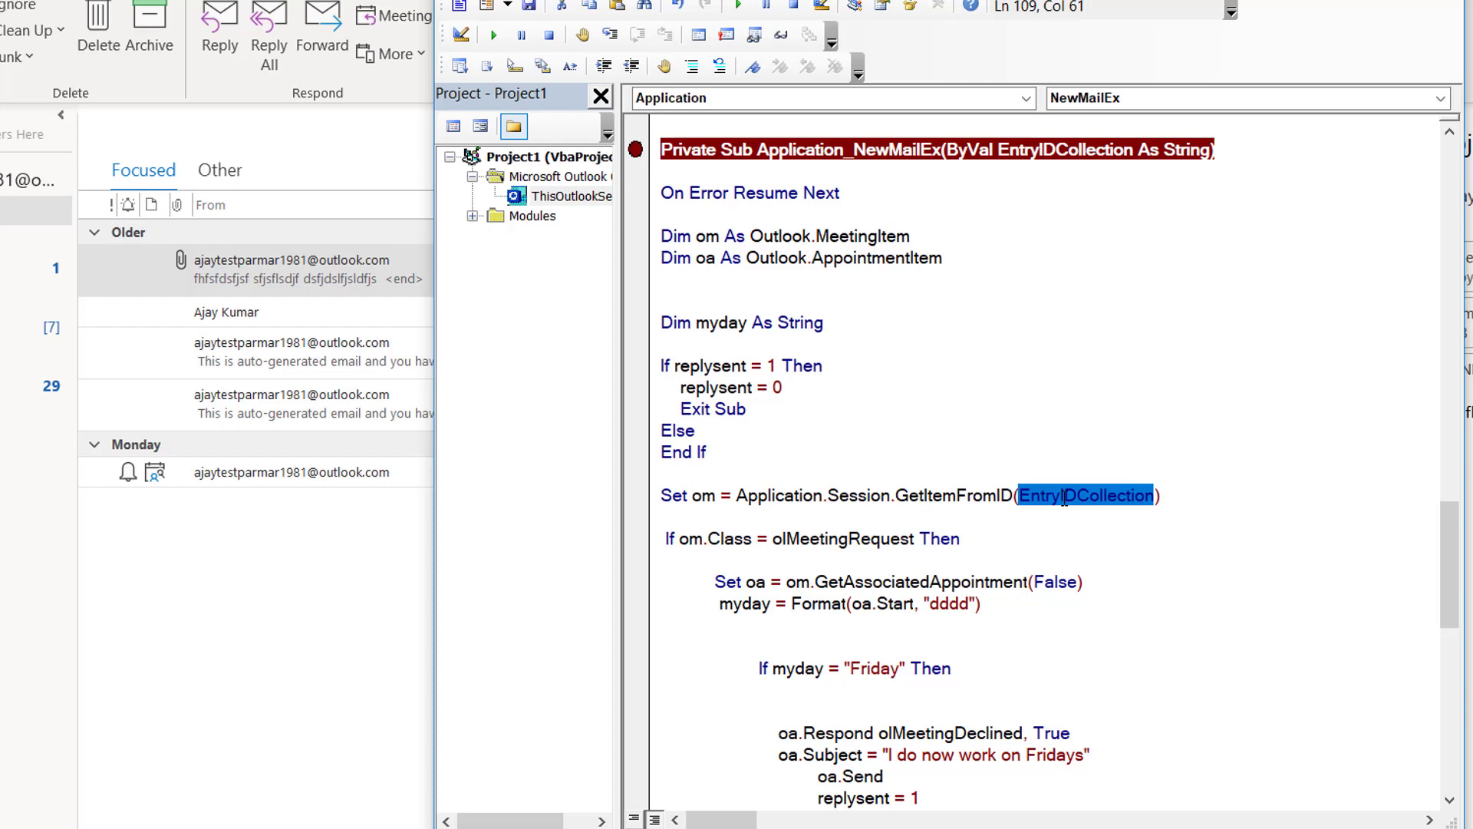
double_click(1044, 150)
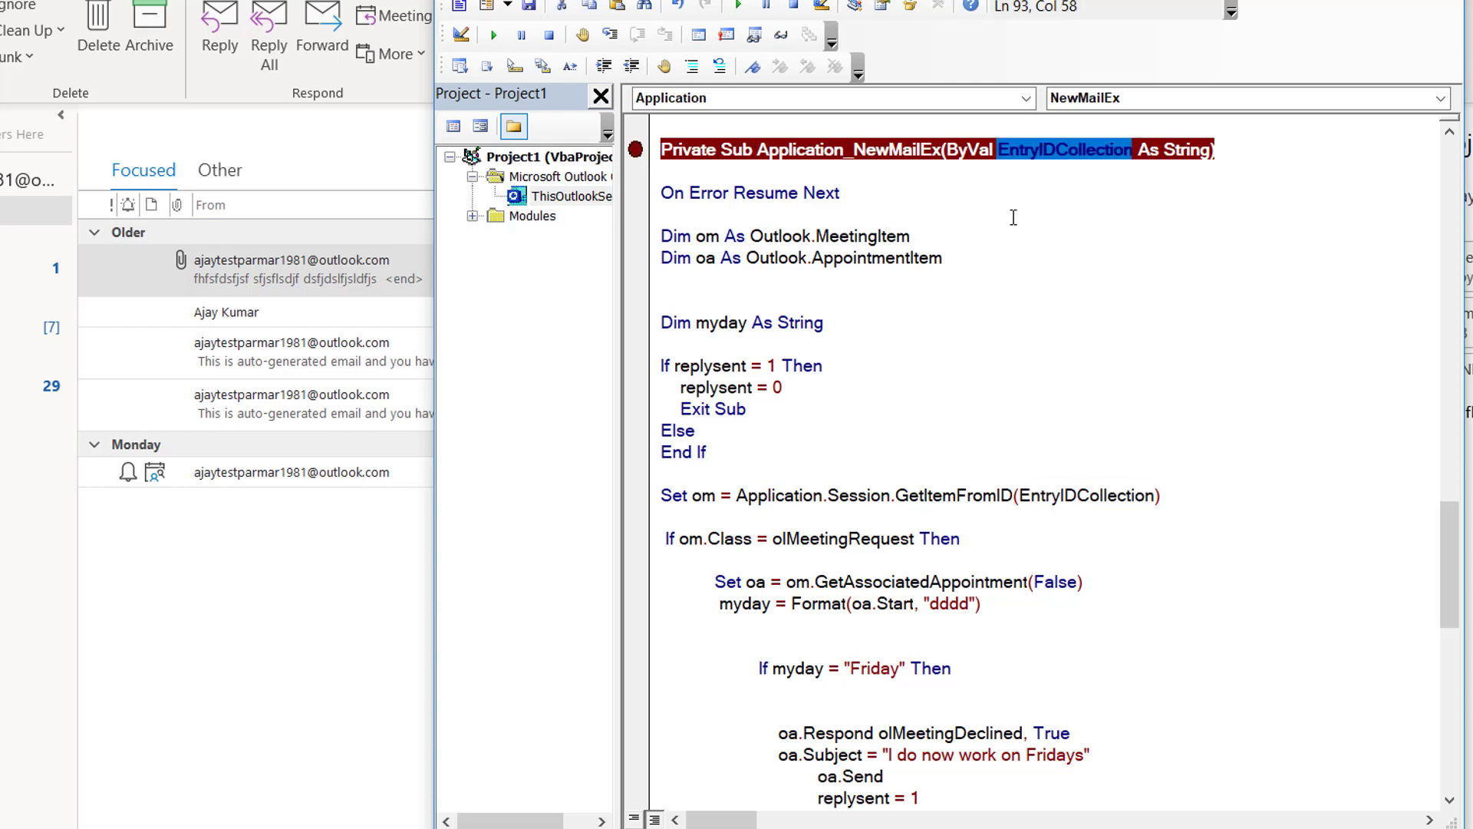
left_click(792, 516)
key("Return")
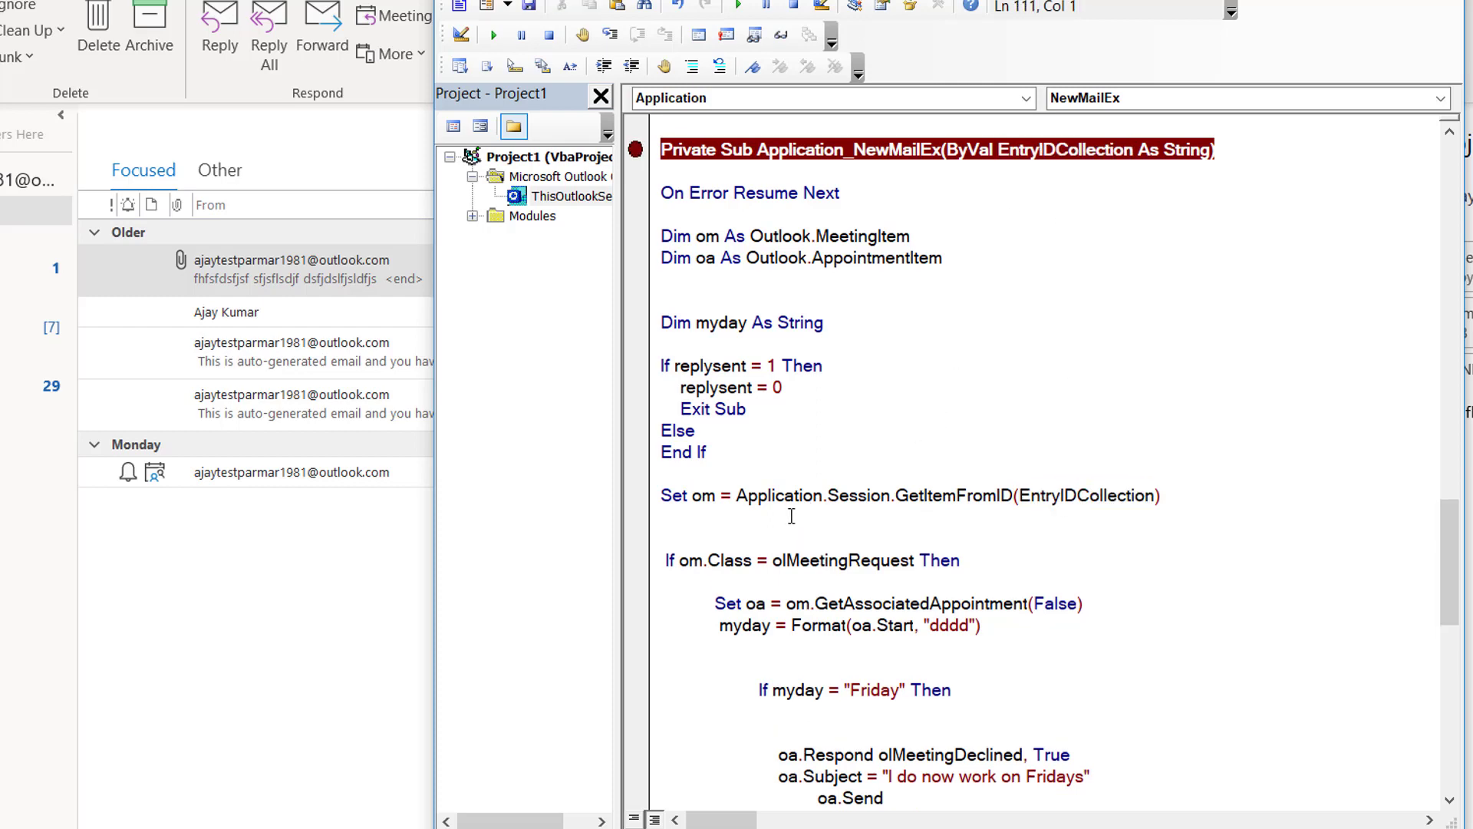
left_click(739, 524)
left_click(852, 557)
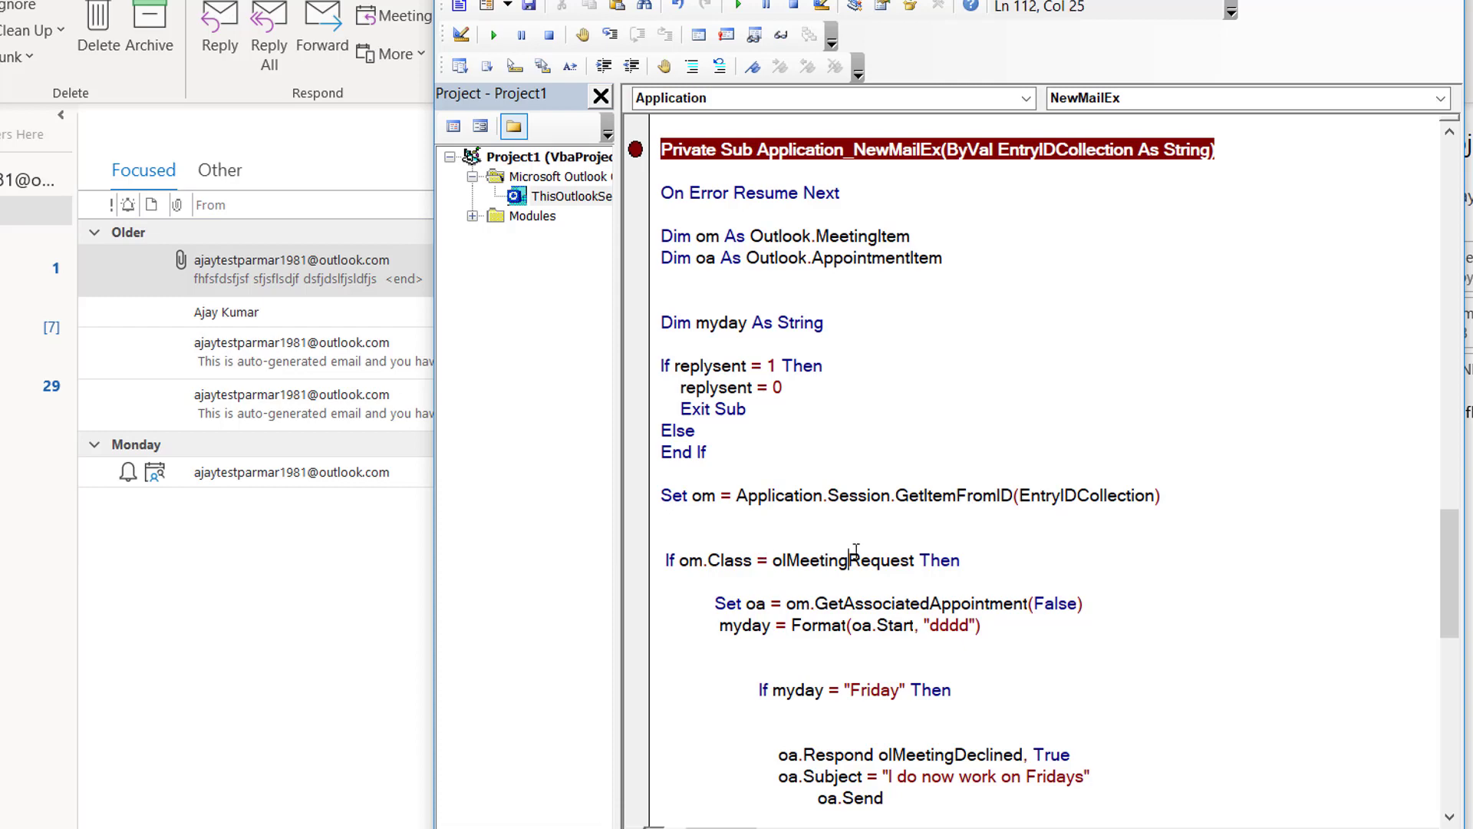
double_click(856, 557)
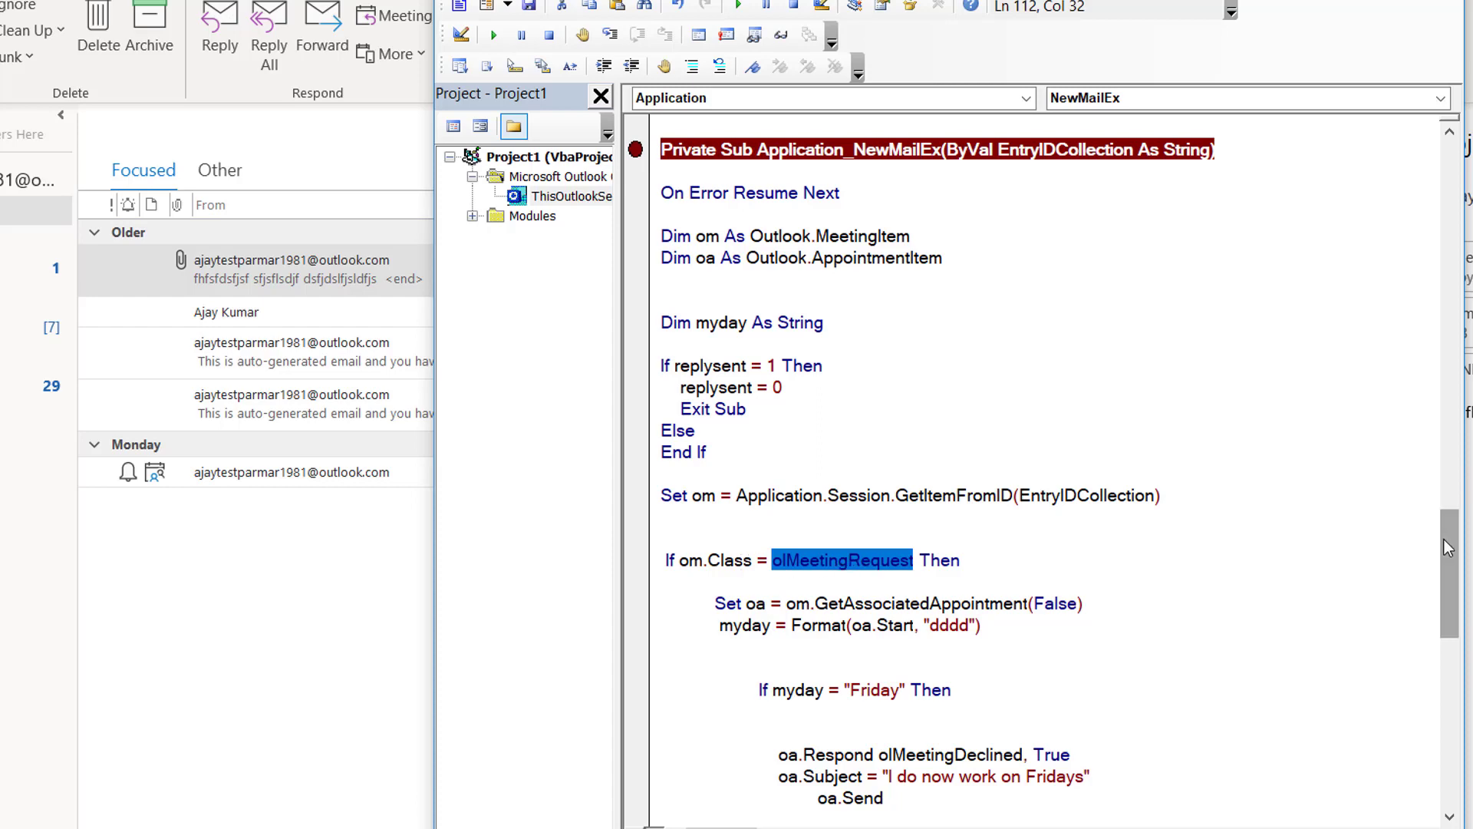
- Review the identifiers in the Set oa = om.GetAssociatedAppointment(False) line
left_click_drag(1447, 547, 1448, 590)
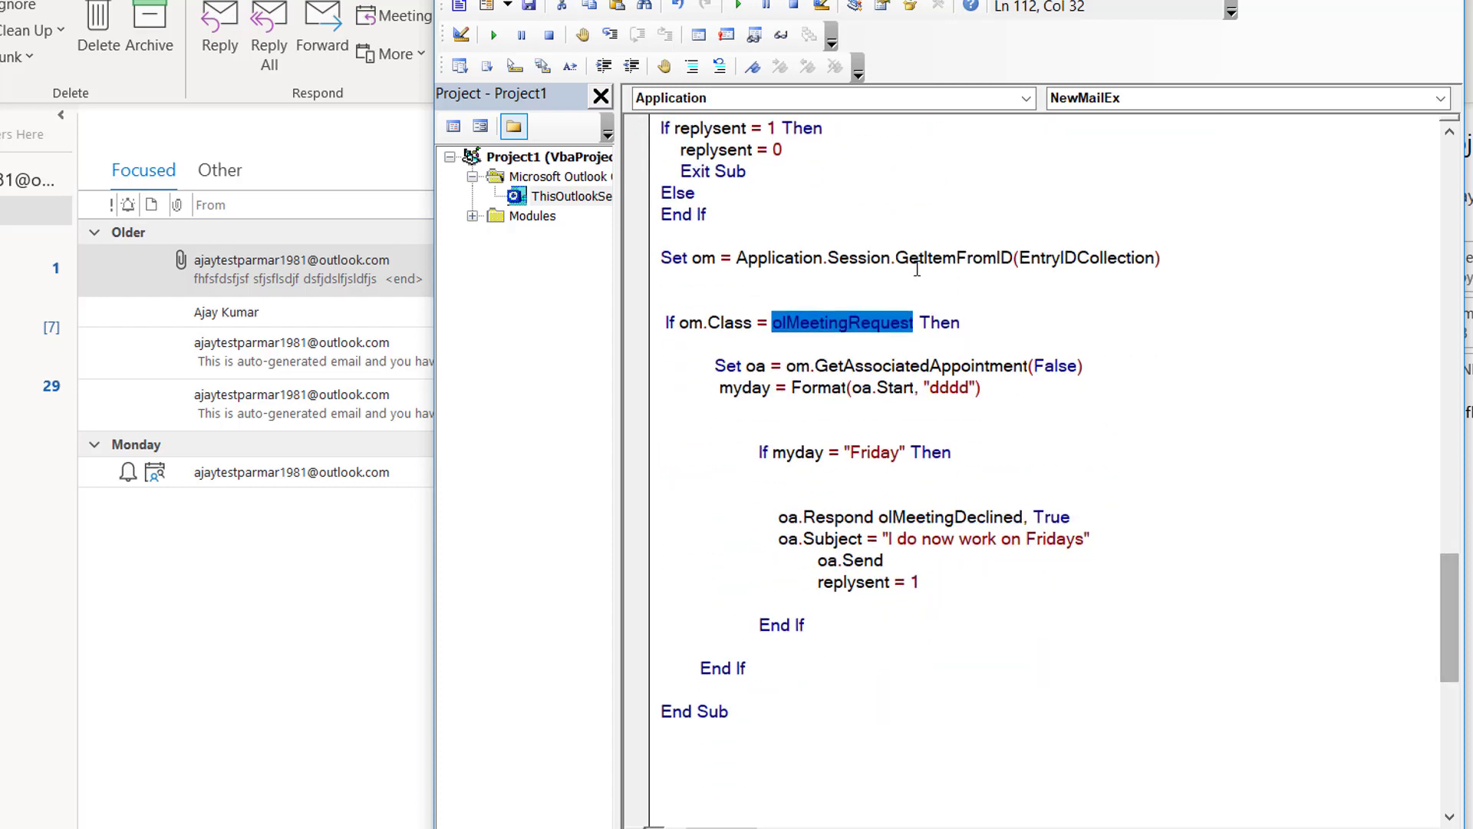
left_click(760, 346)
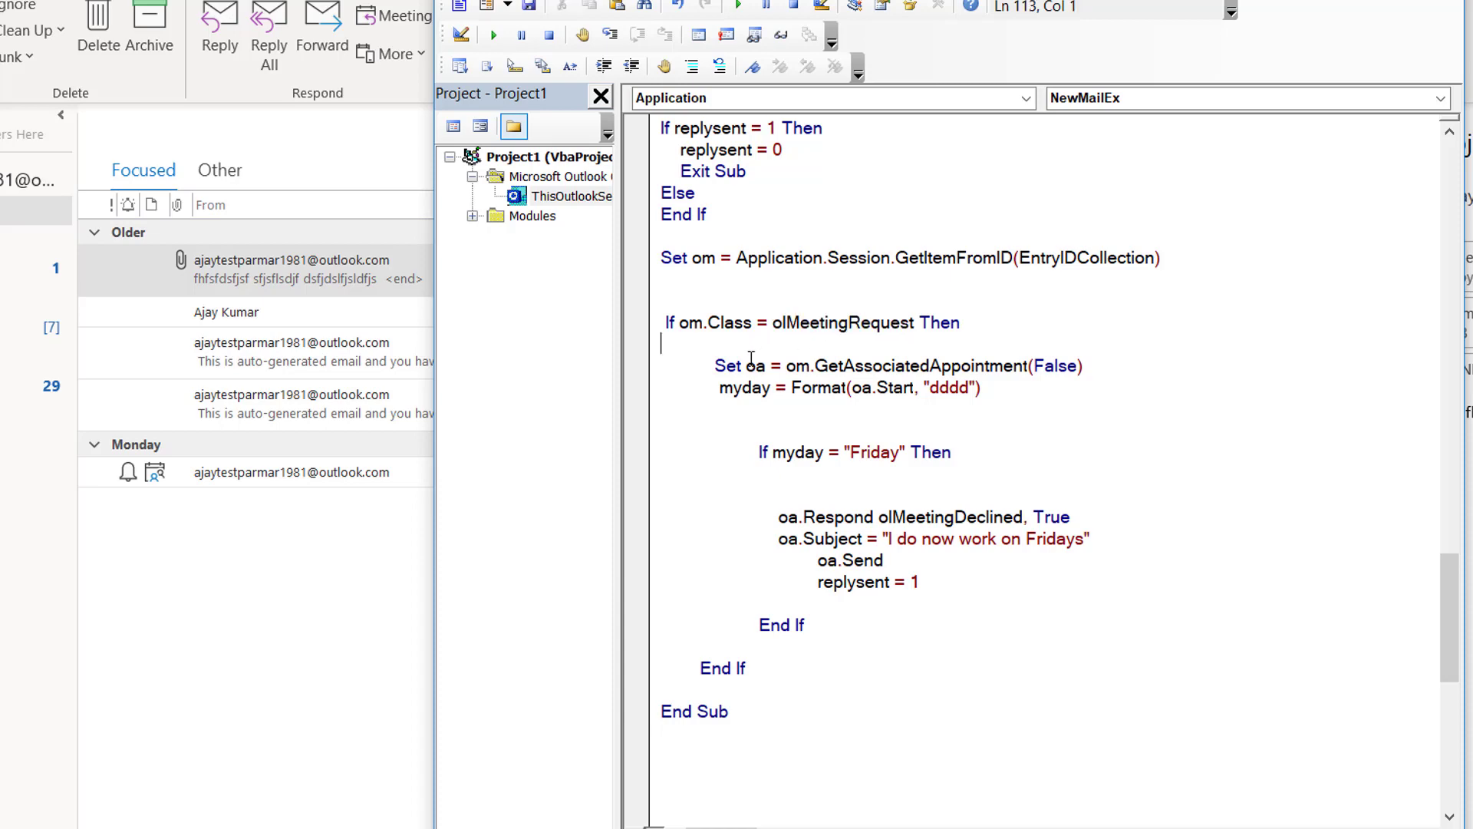
double_click(906, 365)
double_click(1057, 366)
double_click(798, 366)
double_click(755, 366)
double_click(690, 322)
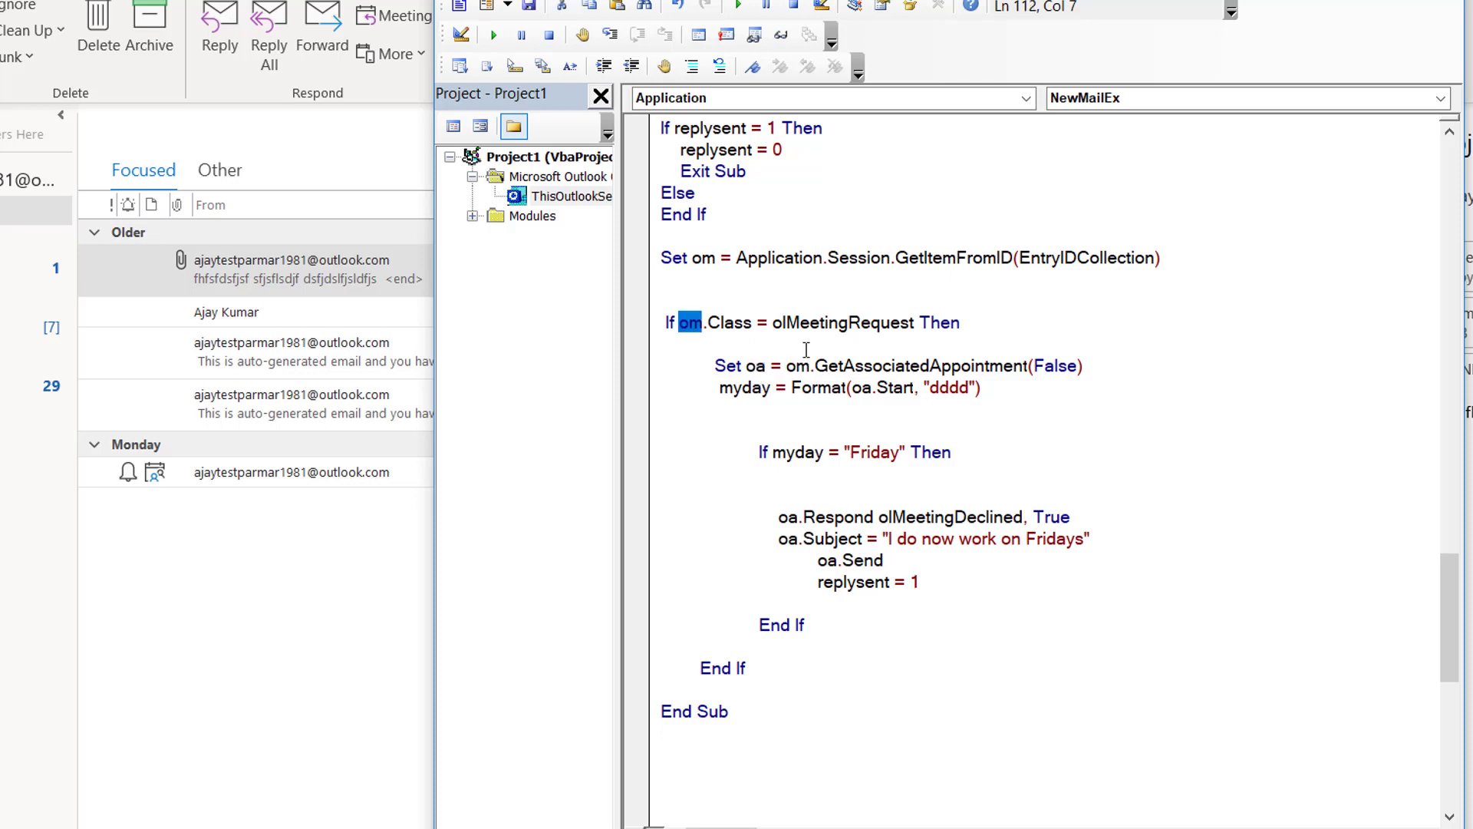
double_click(860, 366)
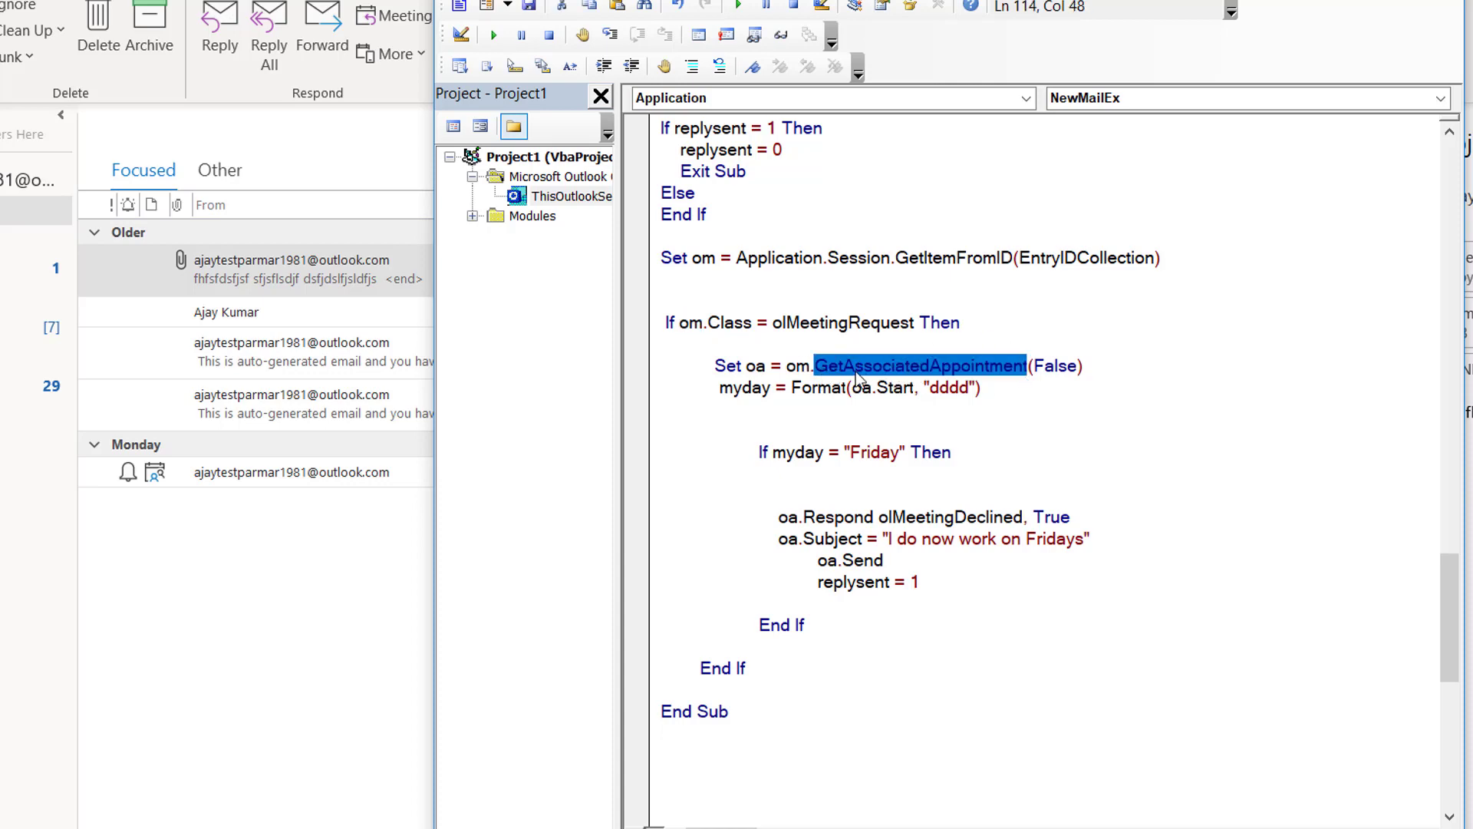
double_click(703, 258)
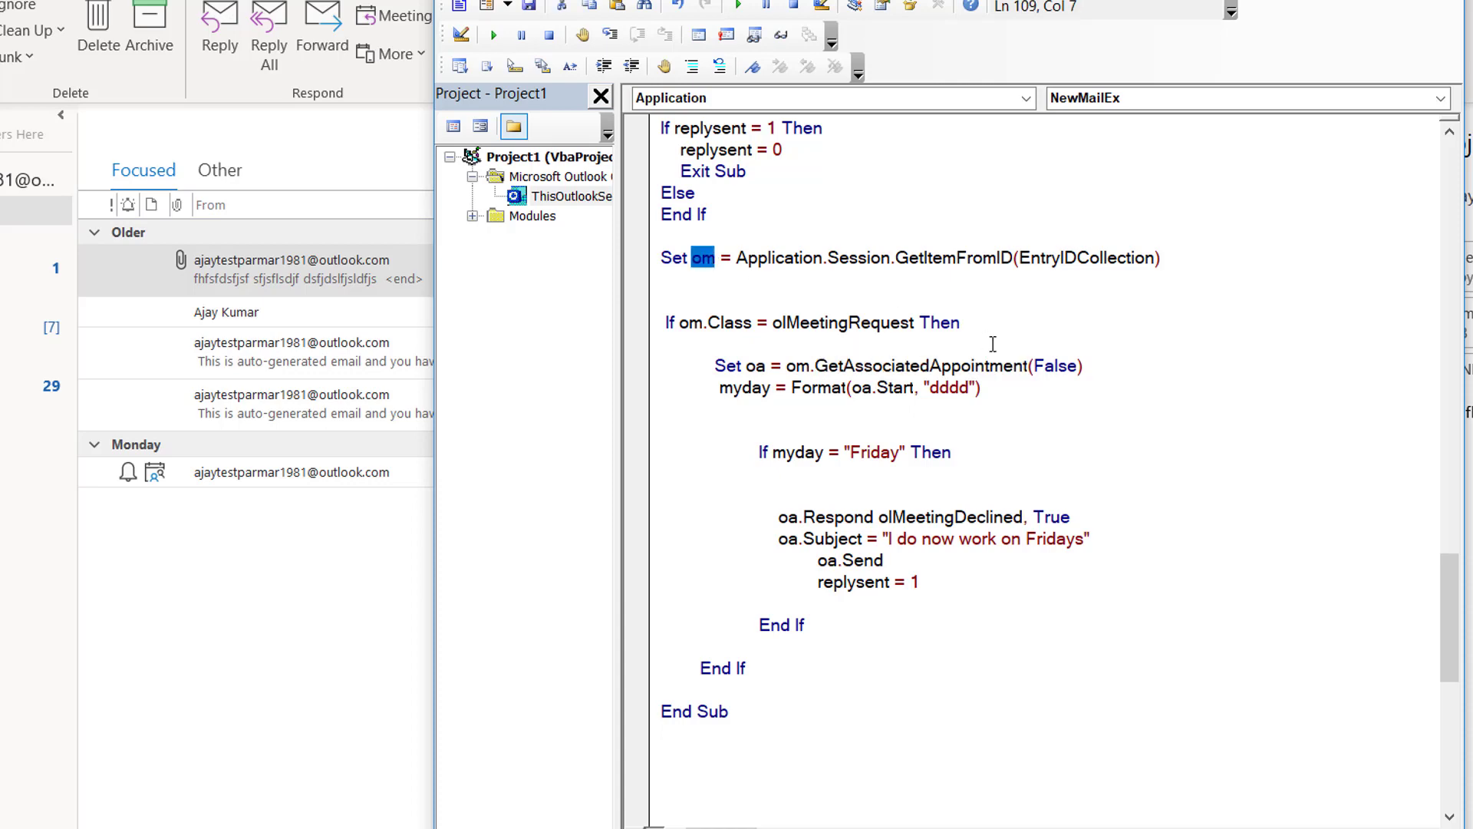
double_click(1028, 363)
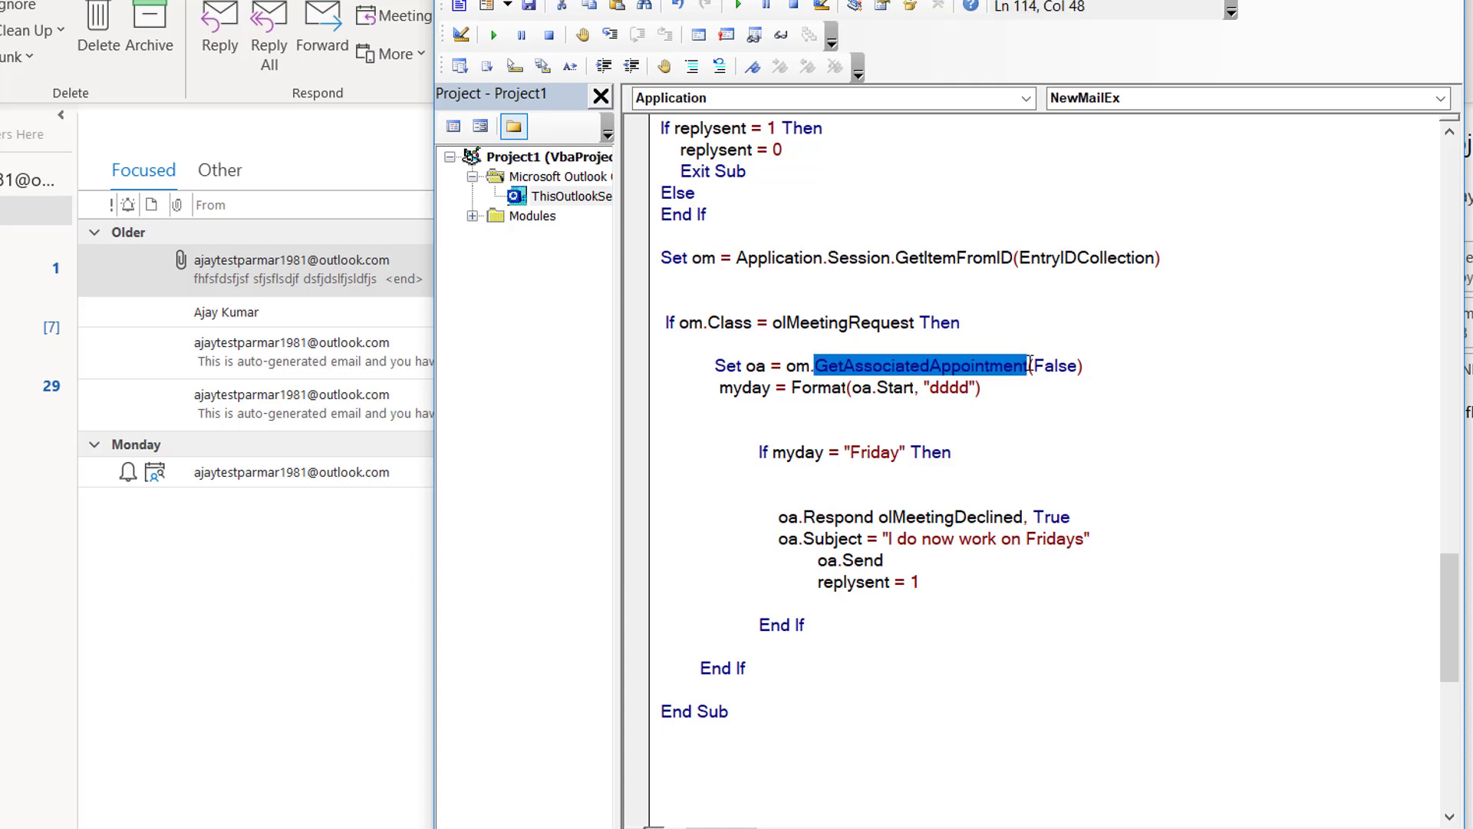
- Inspect the Format function and Start property in the myday line
left_click(716, 387)
left_click(751, 388)
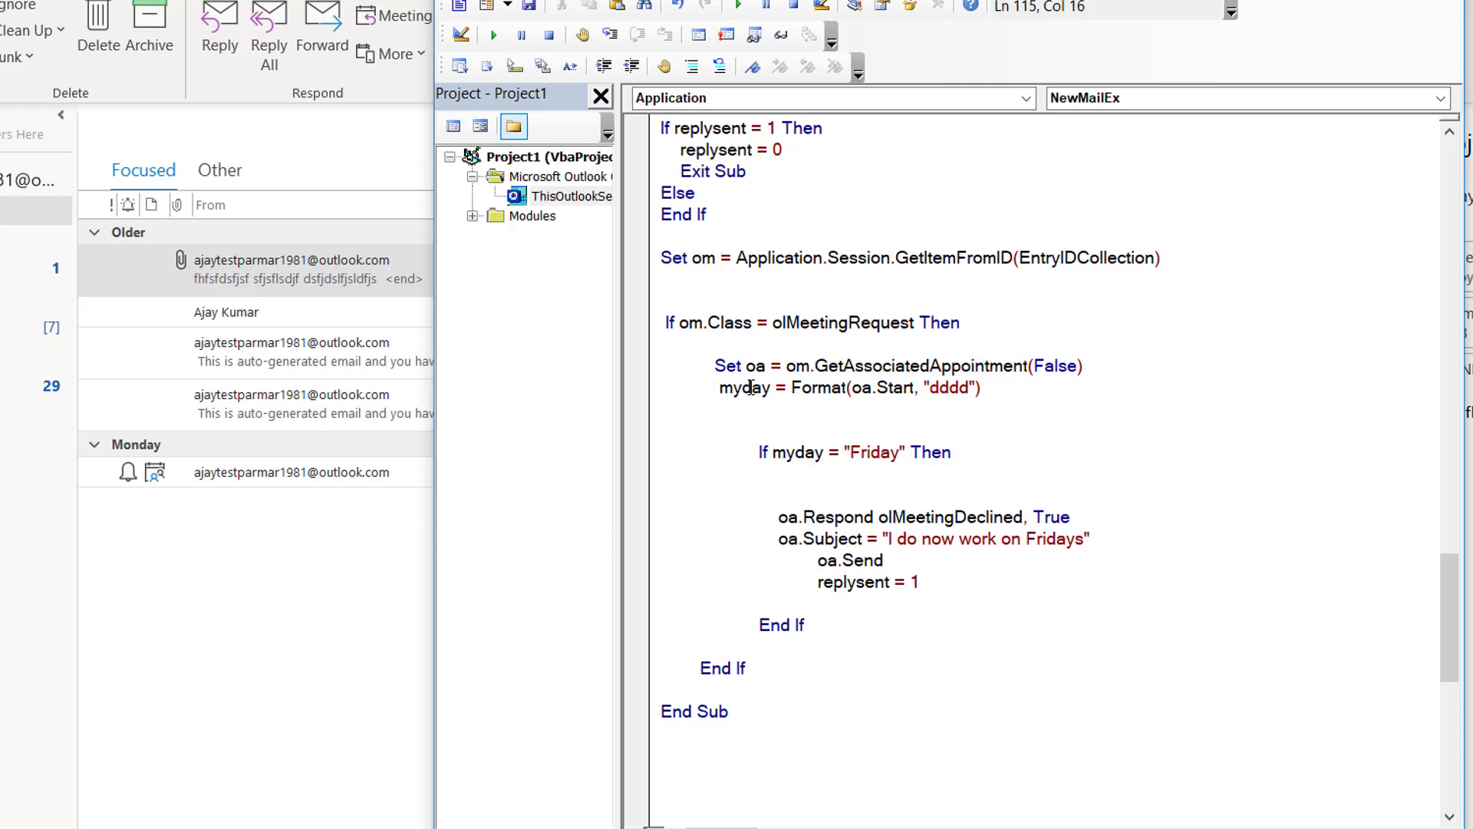
double_click(890, 390)
key("Down")
double_click(895, 390)
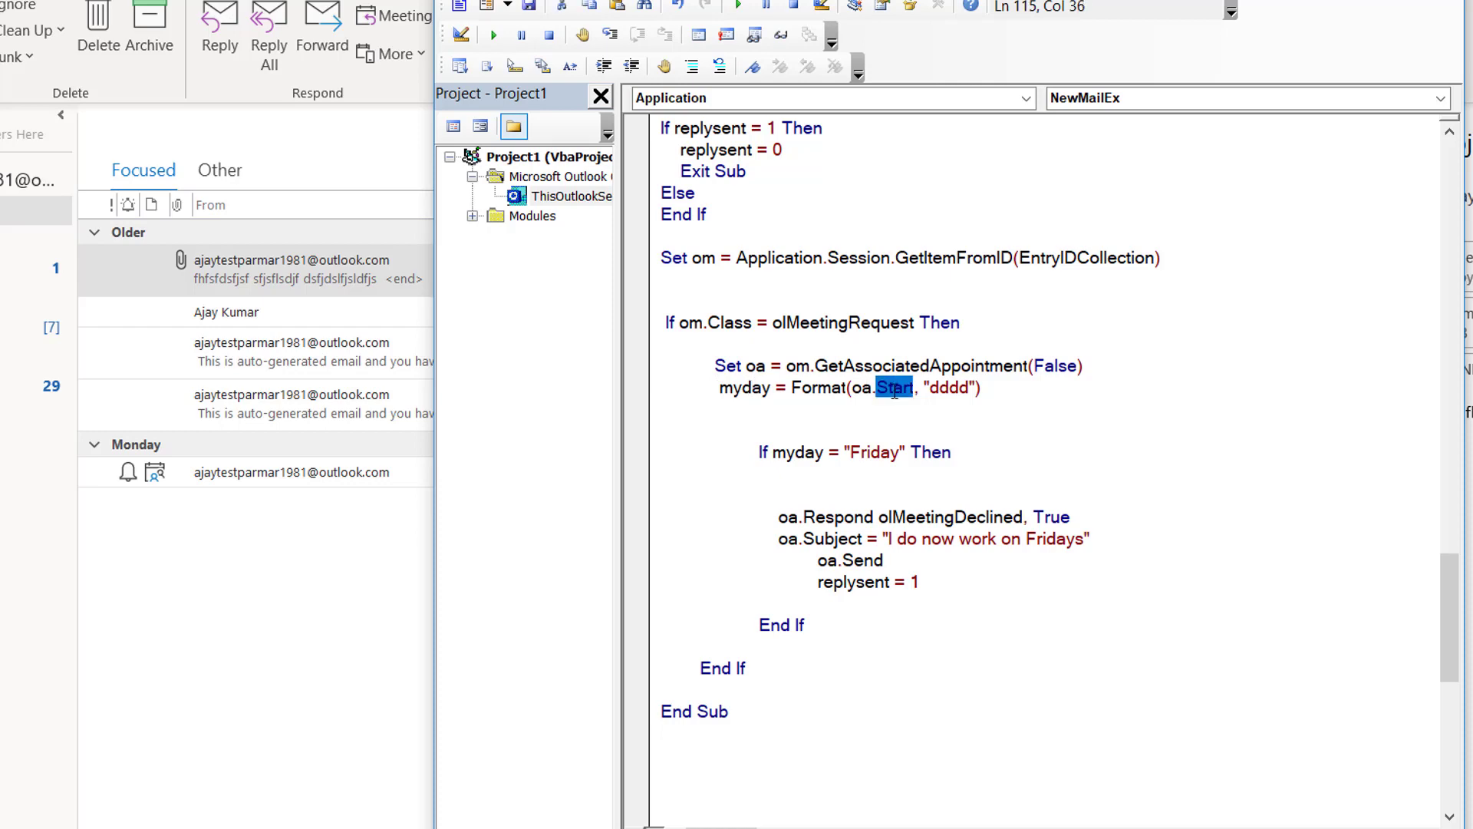
double_click(820, 390)
double_click(890, 390)
left_click(890, 419)
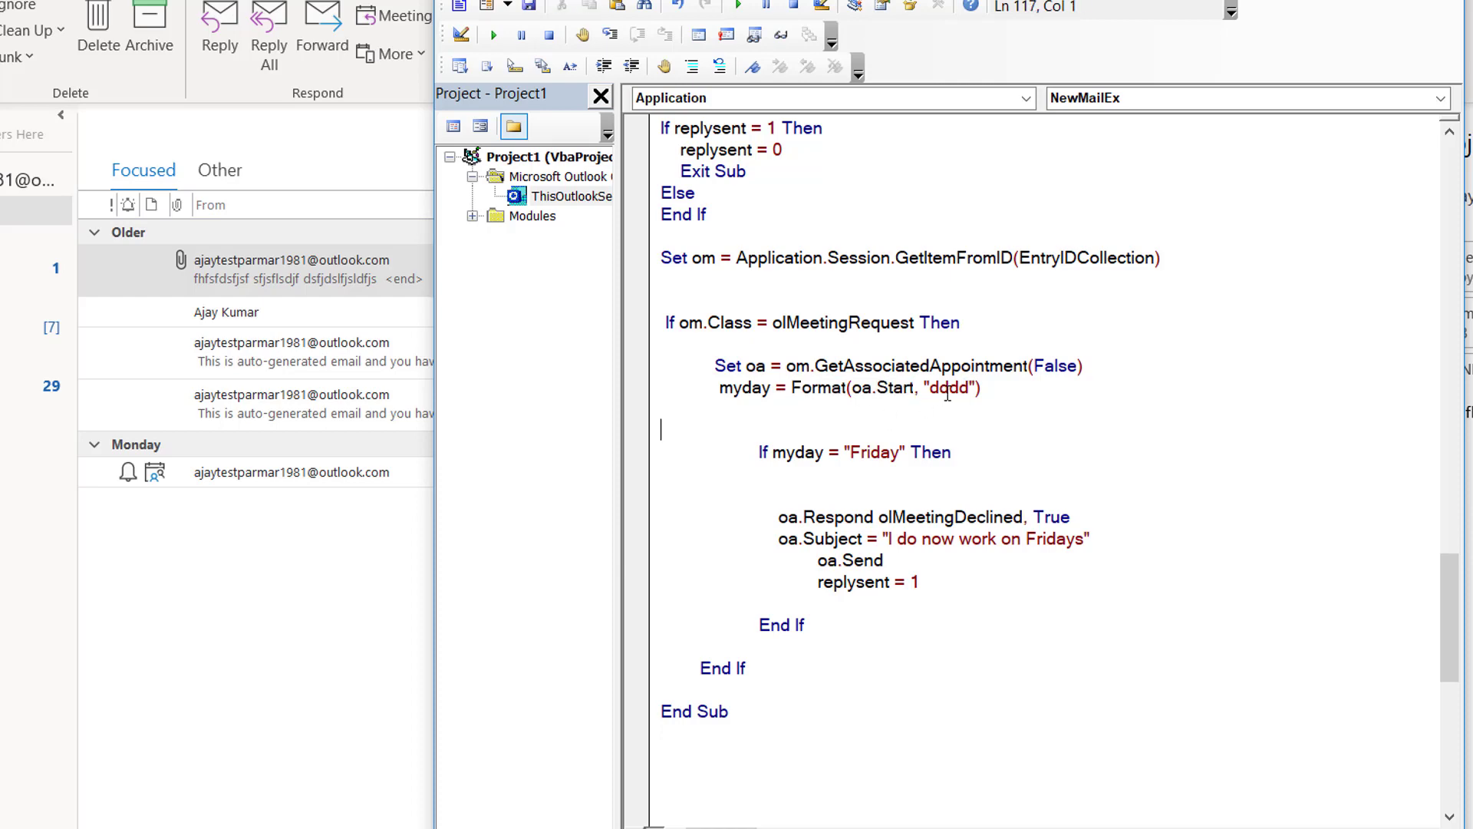
- Drag olMeetingDeclined into Respond, making the line read oa.RespolMeetingDeclinedond, True
double_click(844, 520)
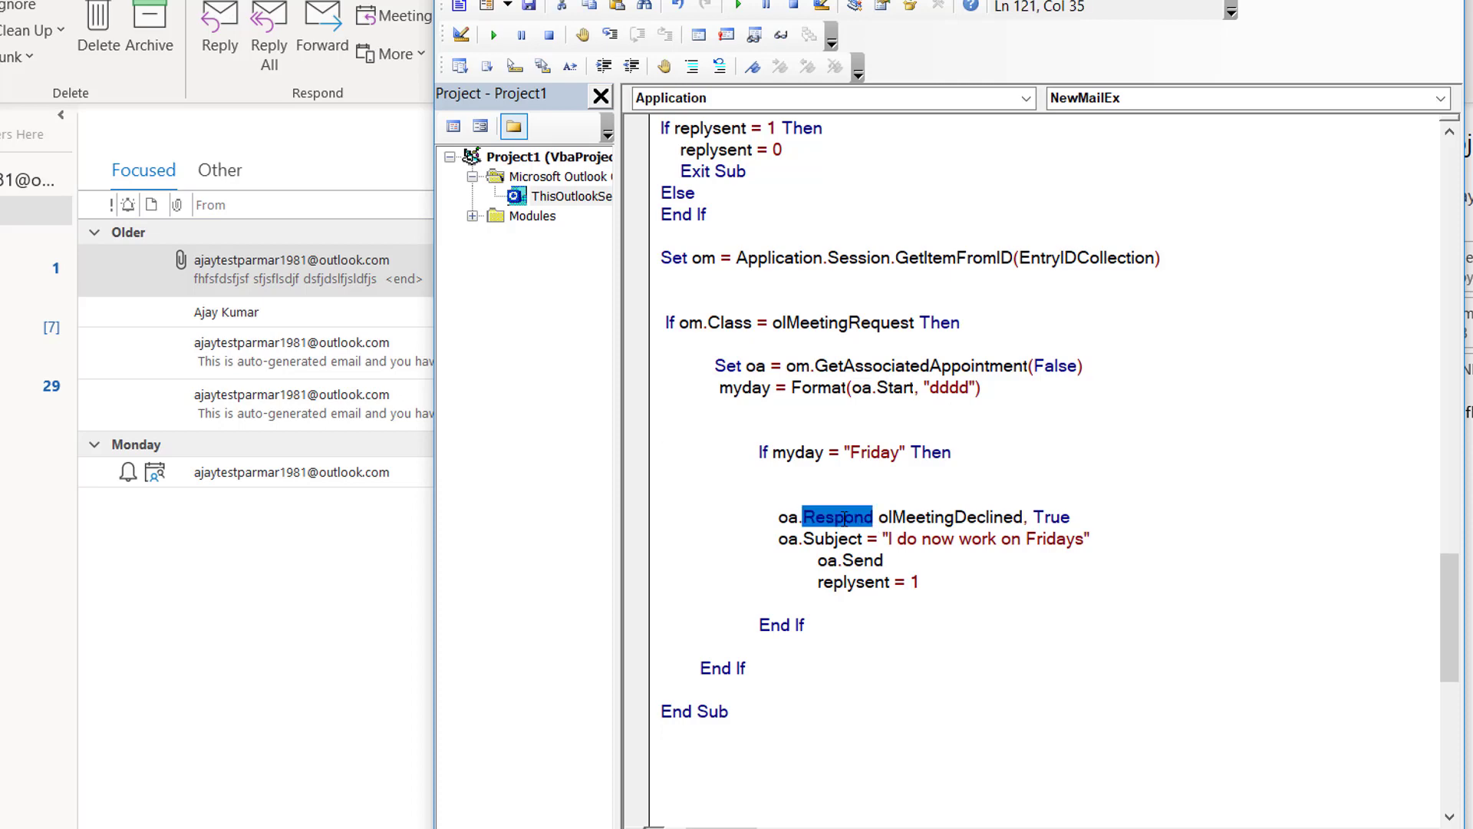
double_click(951, 516)
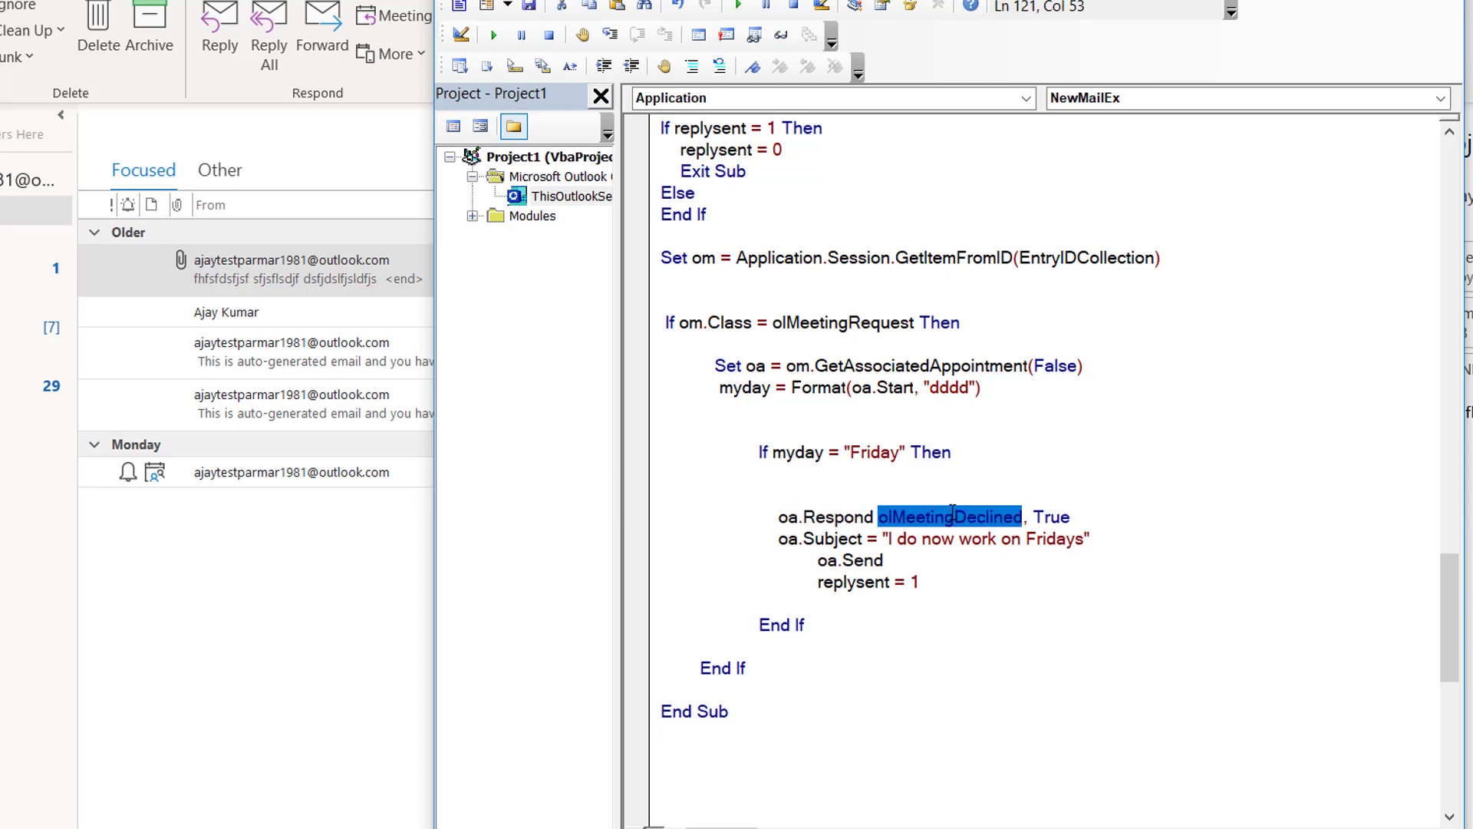
left_click_drag(951, 518, 843, 519)
double_click(832, 538)
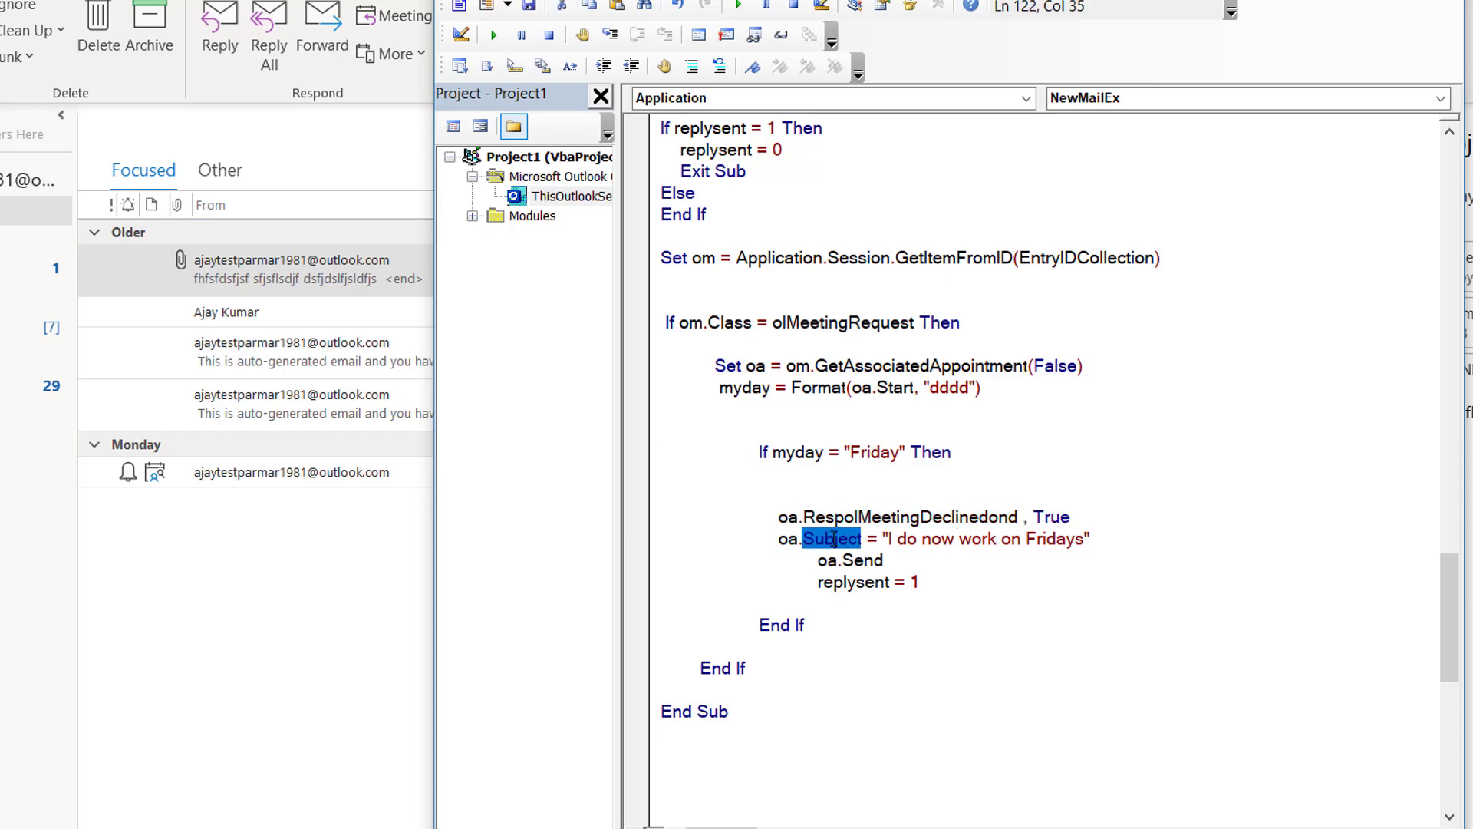
- Change 'now' to 'not' in the subject text and outdent the oa.Send line
left_click(954, 539)
key("BackSpace")
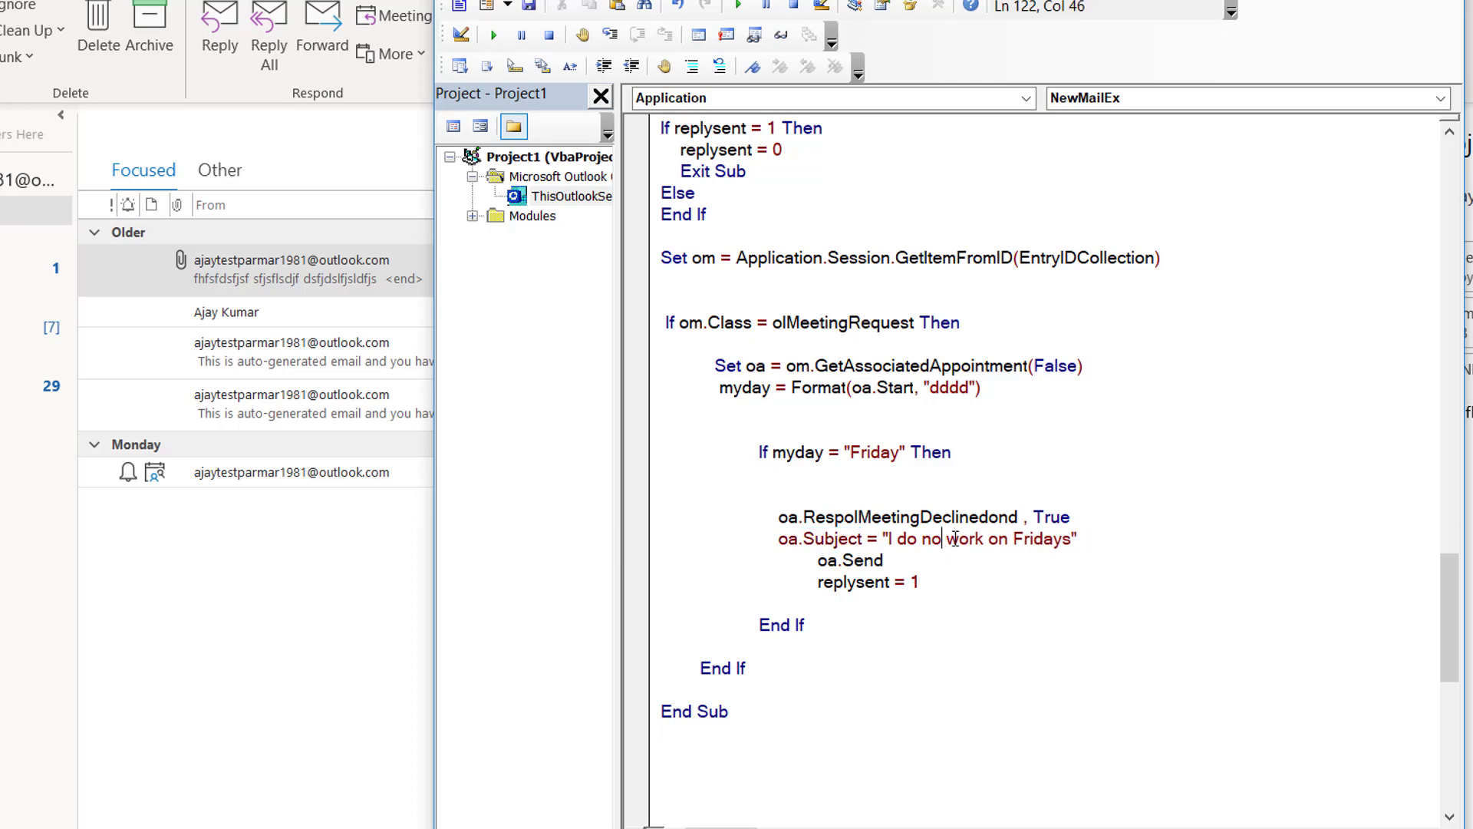
type("t")
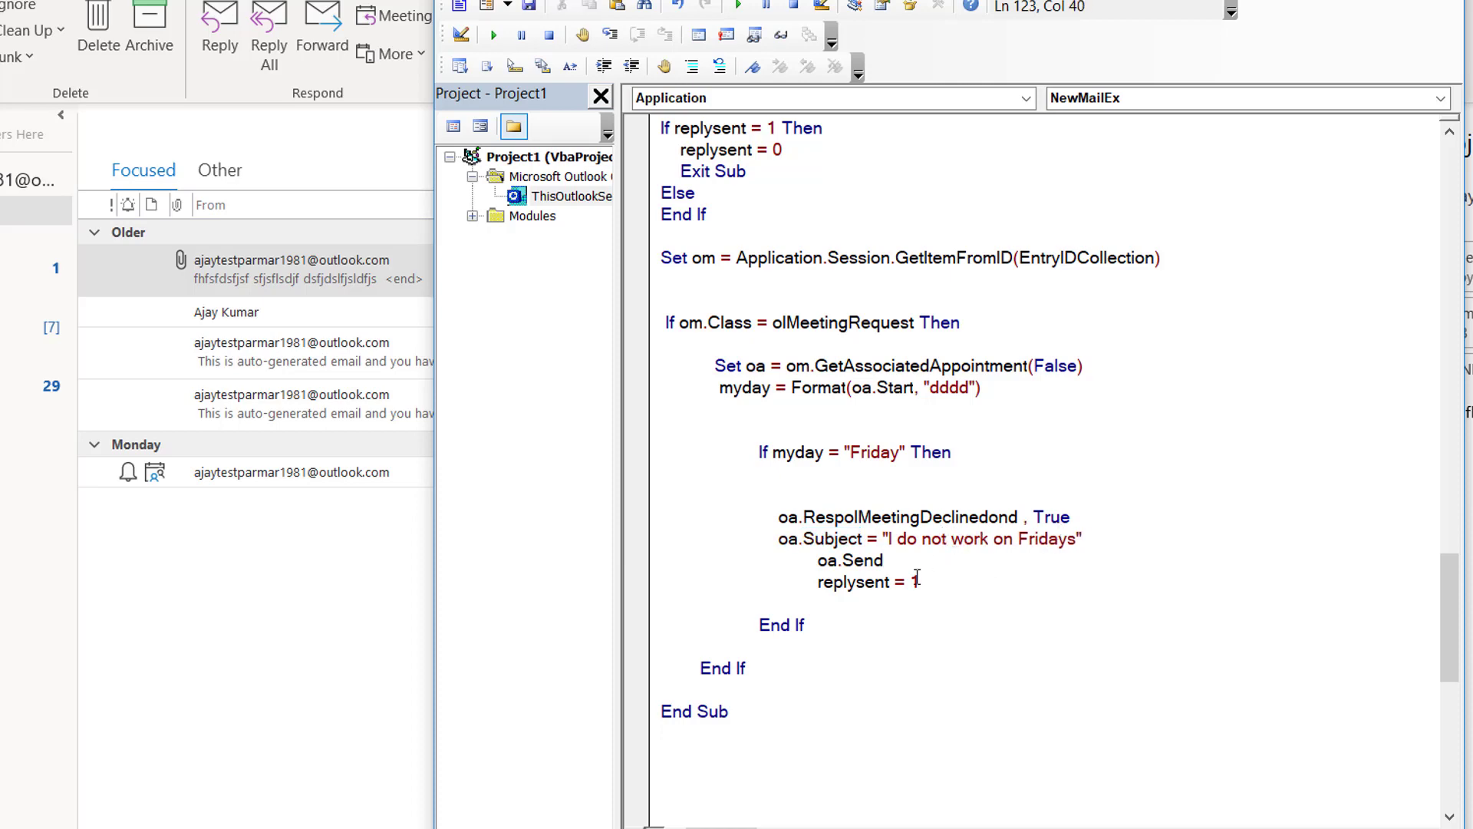
key("Down")
key("Home")
key("BackSpace")
key("BackSpace")
key("BackSpace")
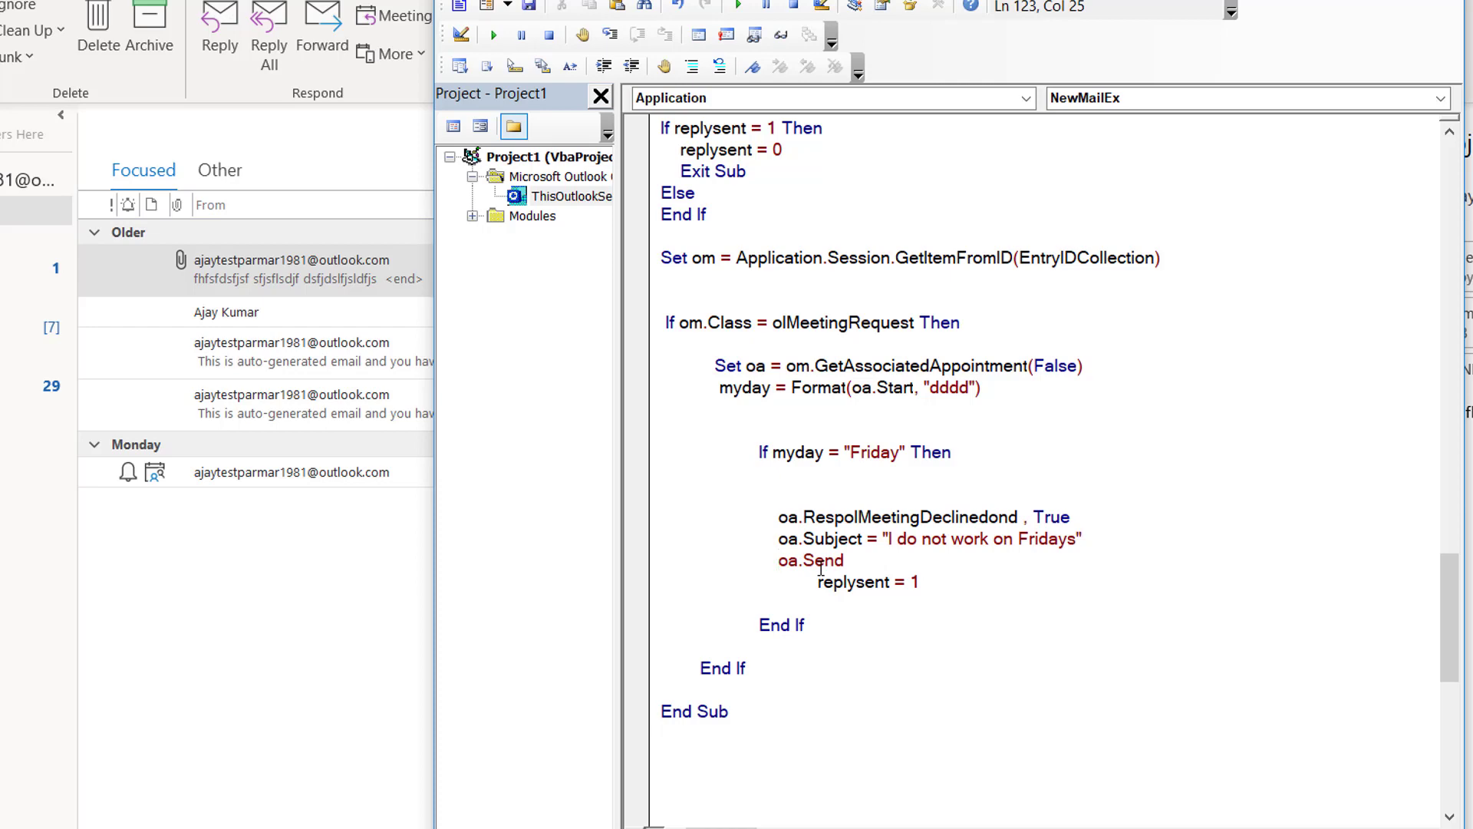
left_click(812, 508)
- Remove the blank line between the Set om line and the If om.Class check
left_click(687, 296)
key("BackSpace")
key("BackSpace")
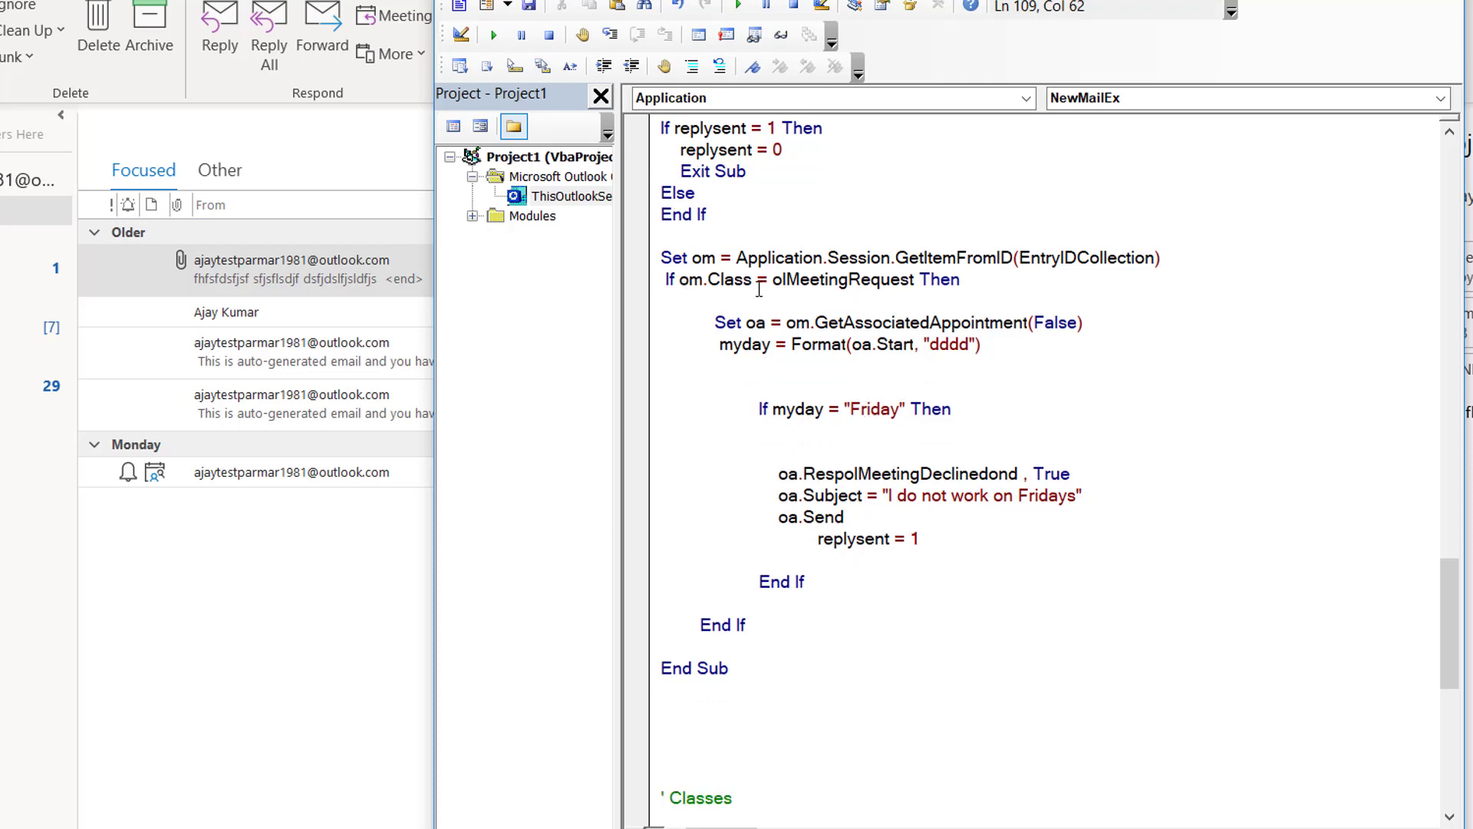
left_click(911, 281)
left_click(864, 344)
left_click(820, 518)
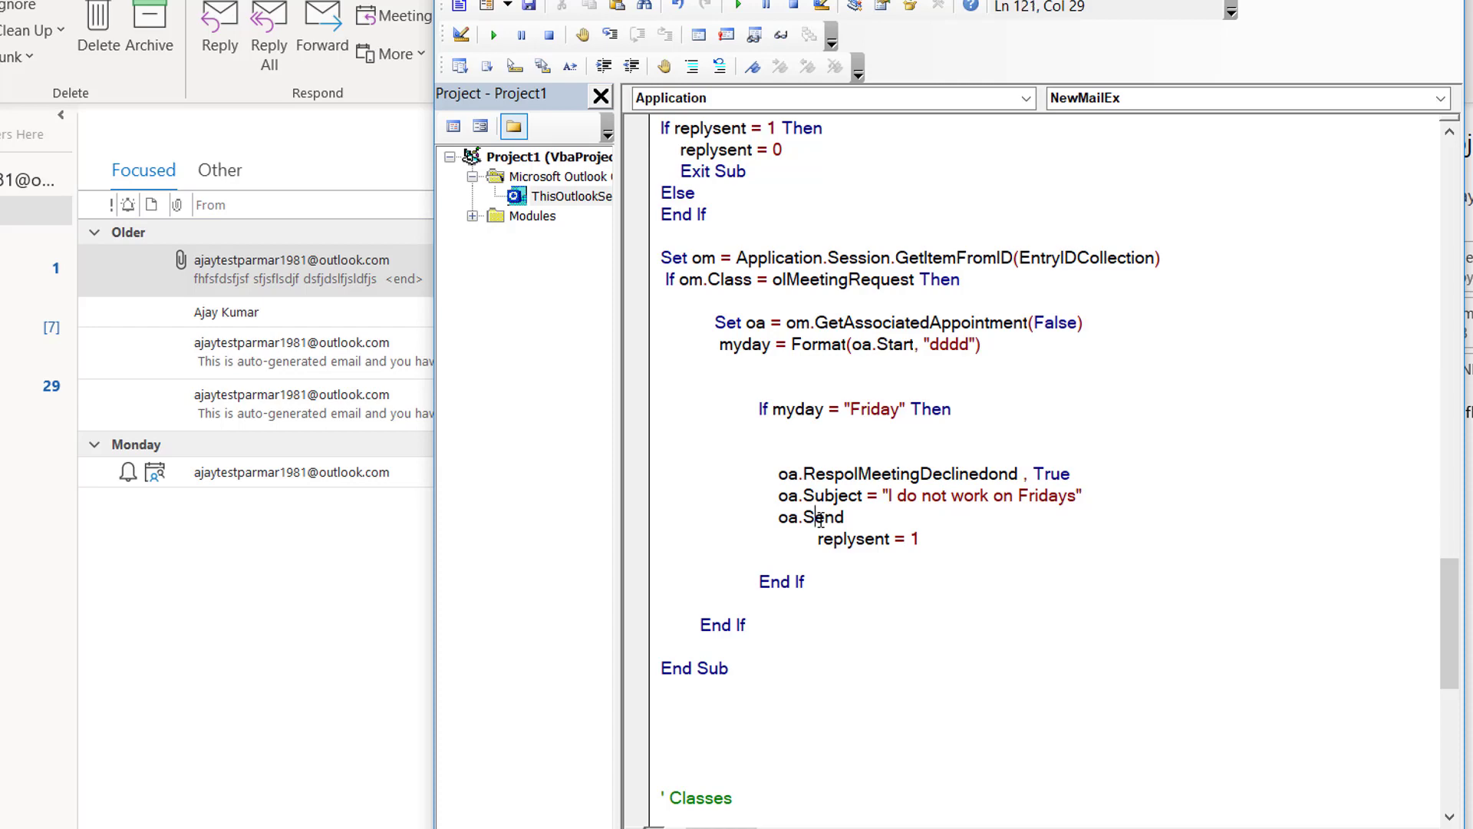
left_click(1449, 132)
left_click(1450, 134)
left_click(1450, 133)
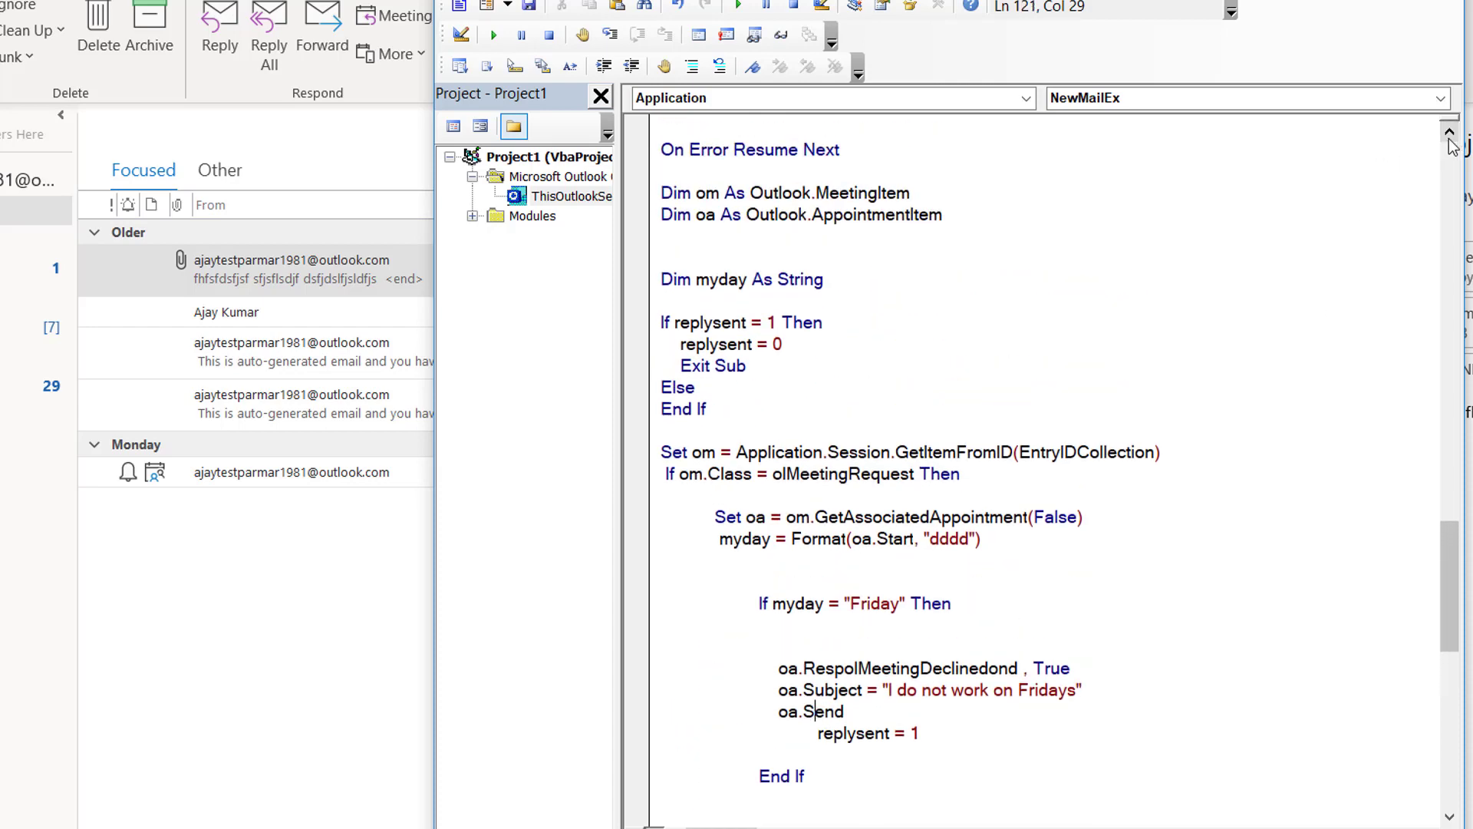
- Set an F9 breakpoint on the Private Sub NewMailEx line
left_click(643, 196)
key("Up")
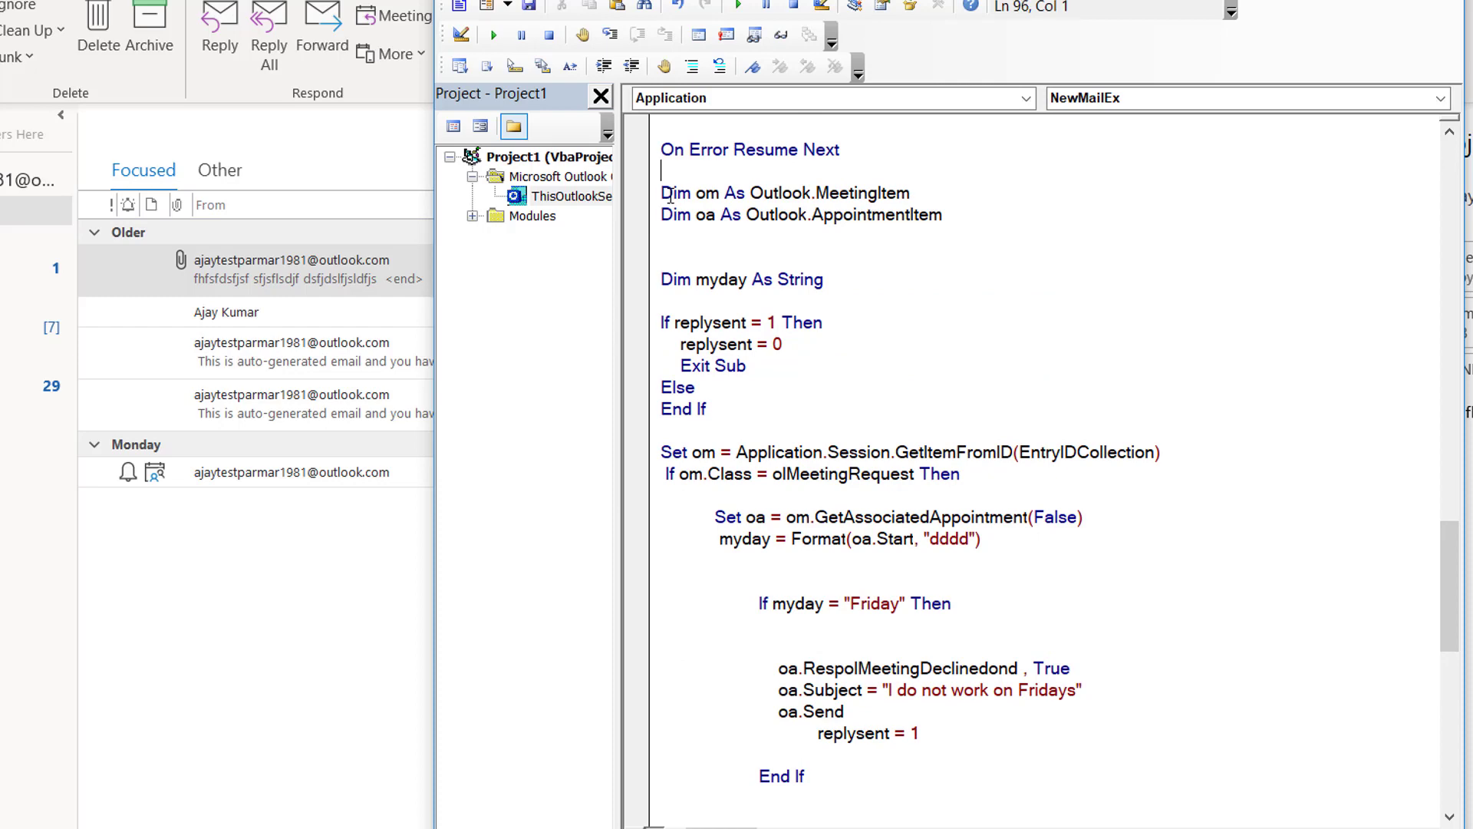
key("Up")
key("Up")
key("Up")
key("F9")
key("Up")
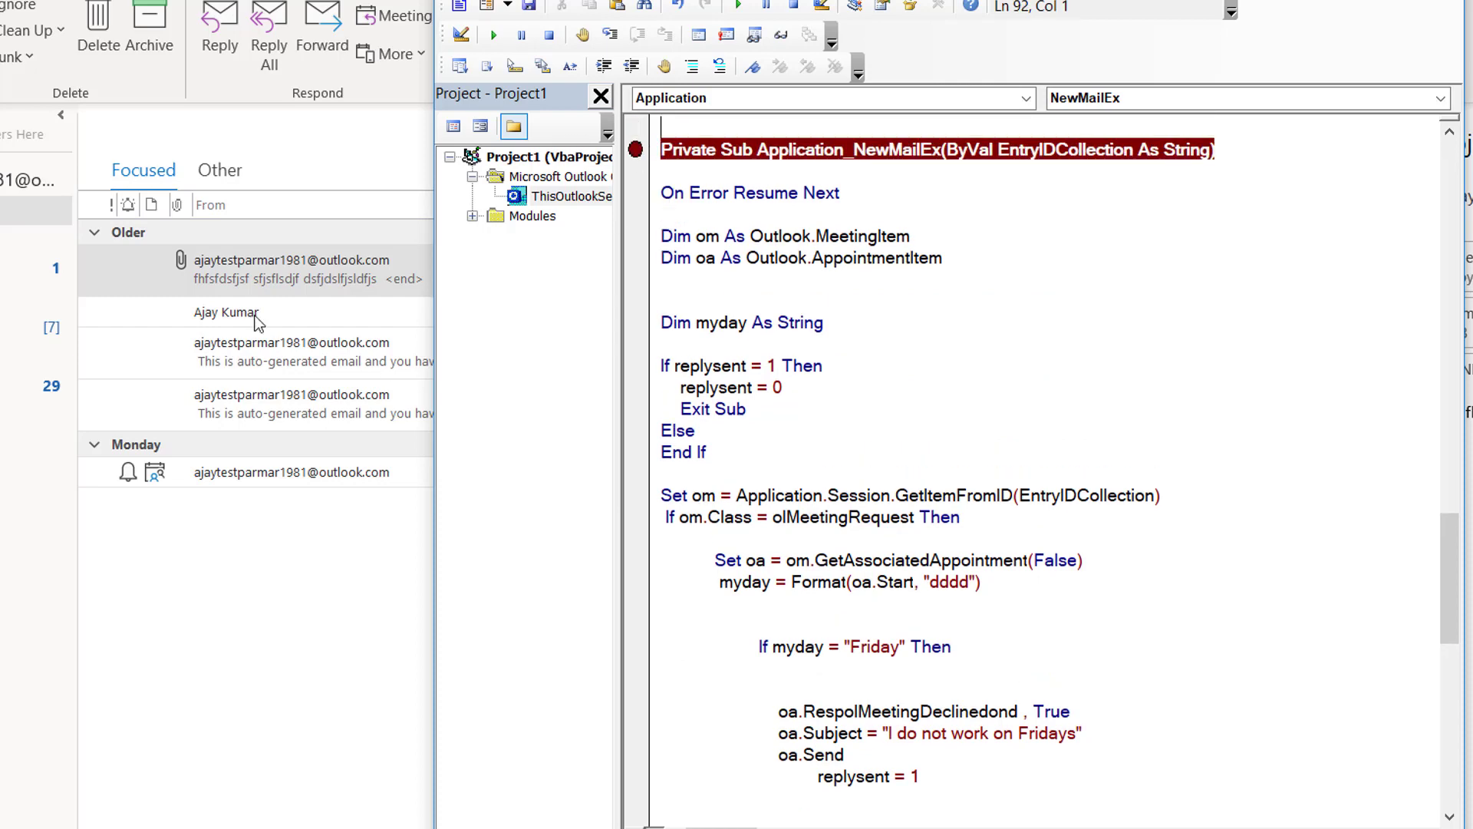
- Start a new meeting titled 'friday special' addressed to the test account
key("alt+F11")
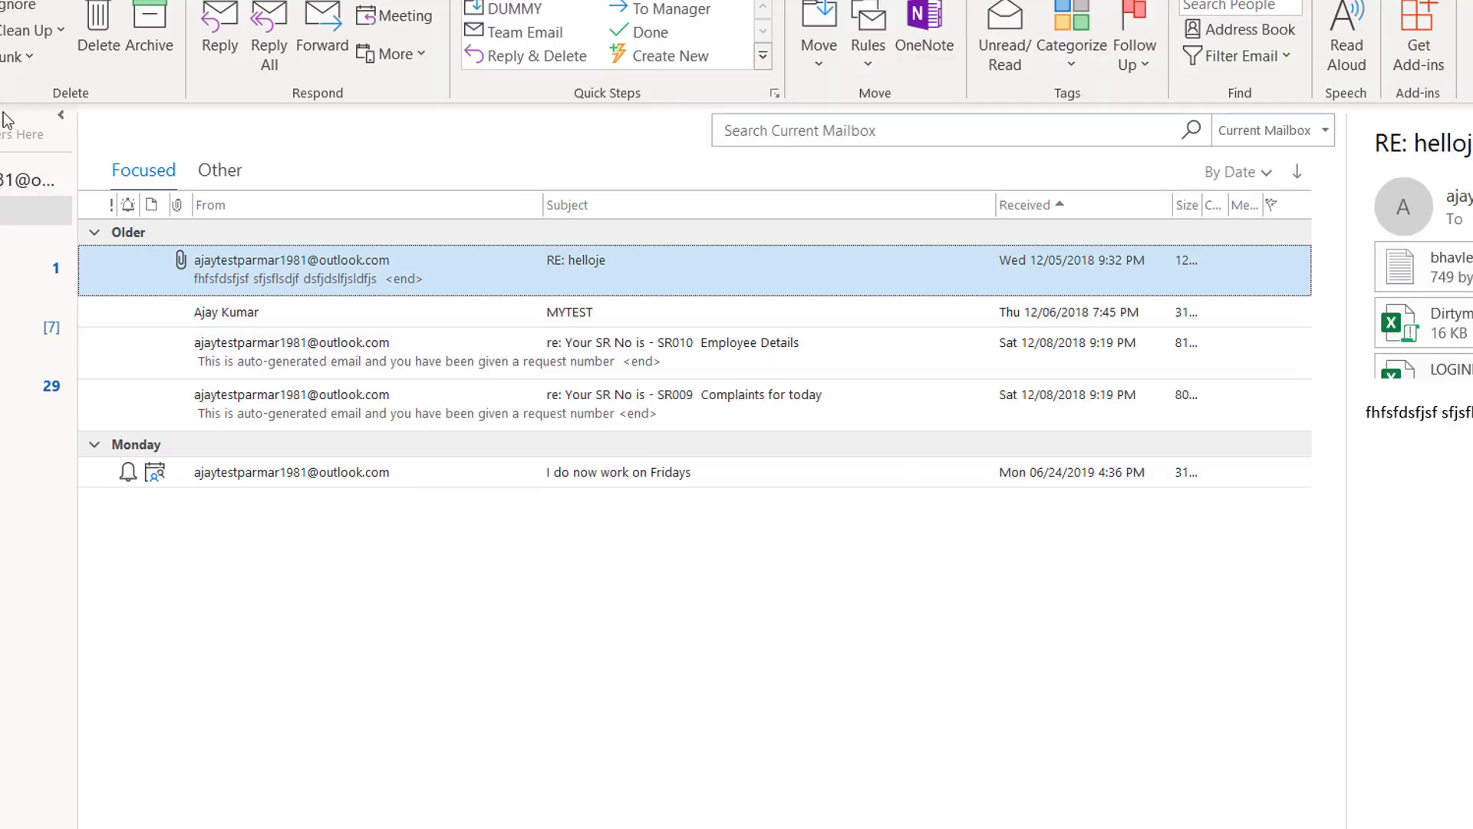
left_click(2, 46)
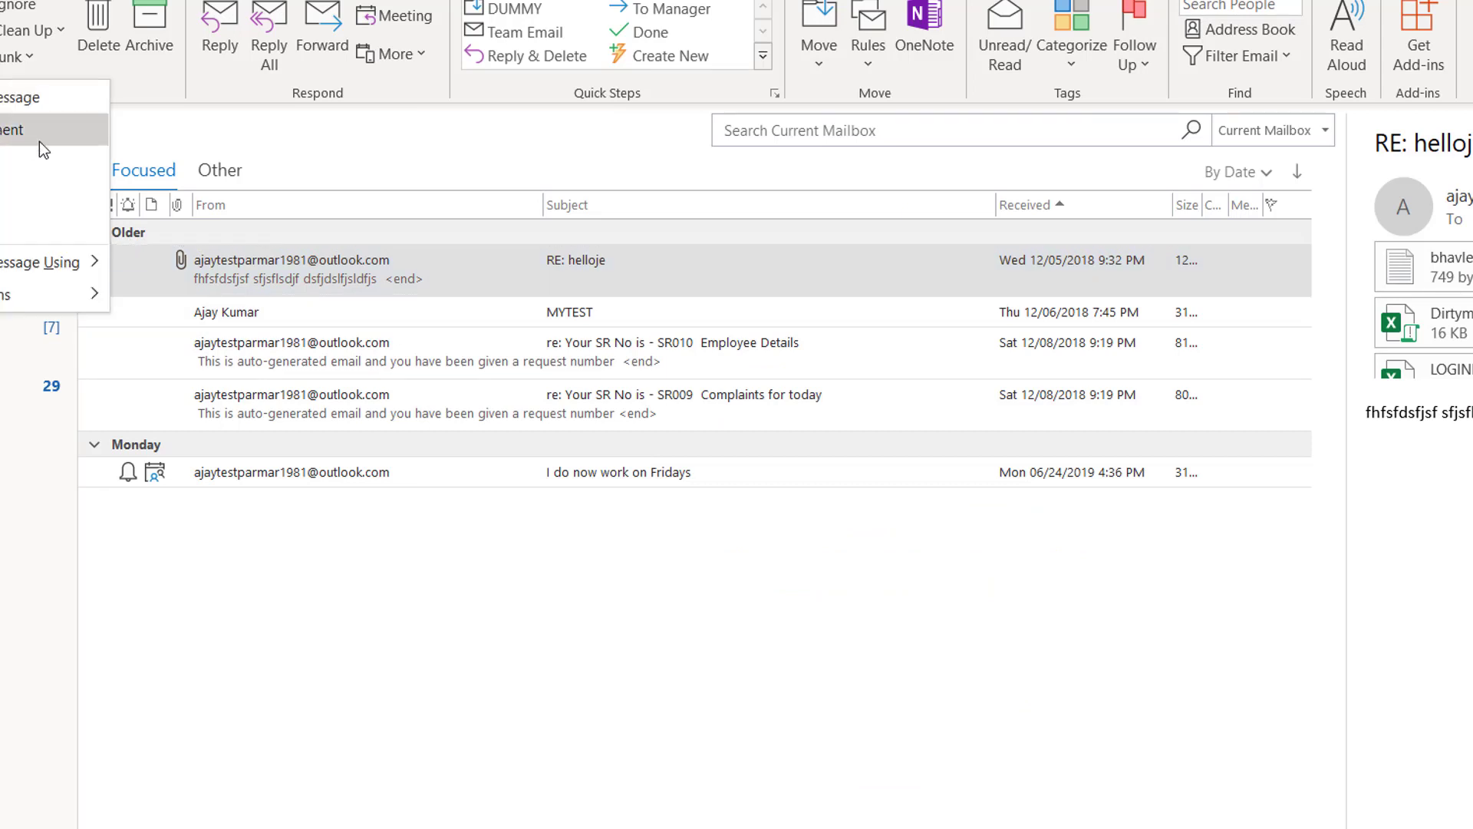
left_click(23, 162)
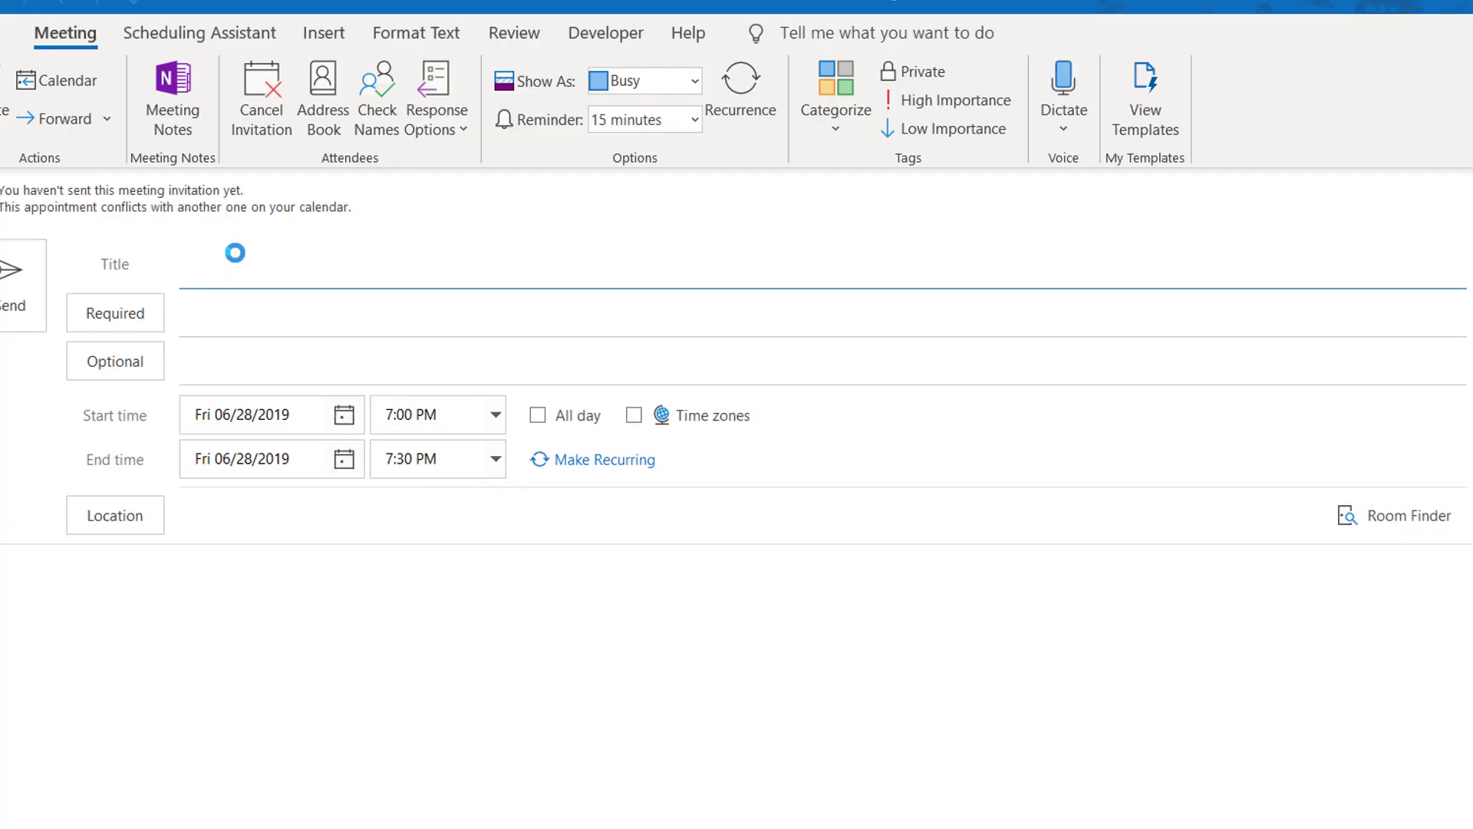
type("my te")
key("BackSpace")
key("BackSpace")
key("BackSpace")
key("BackSpace")
key("BackSpace")
type("friday s")
type("pecial")
key("Tab")
type("aja")
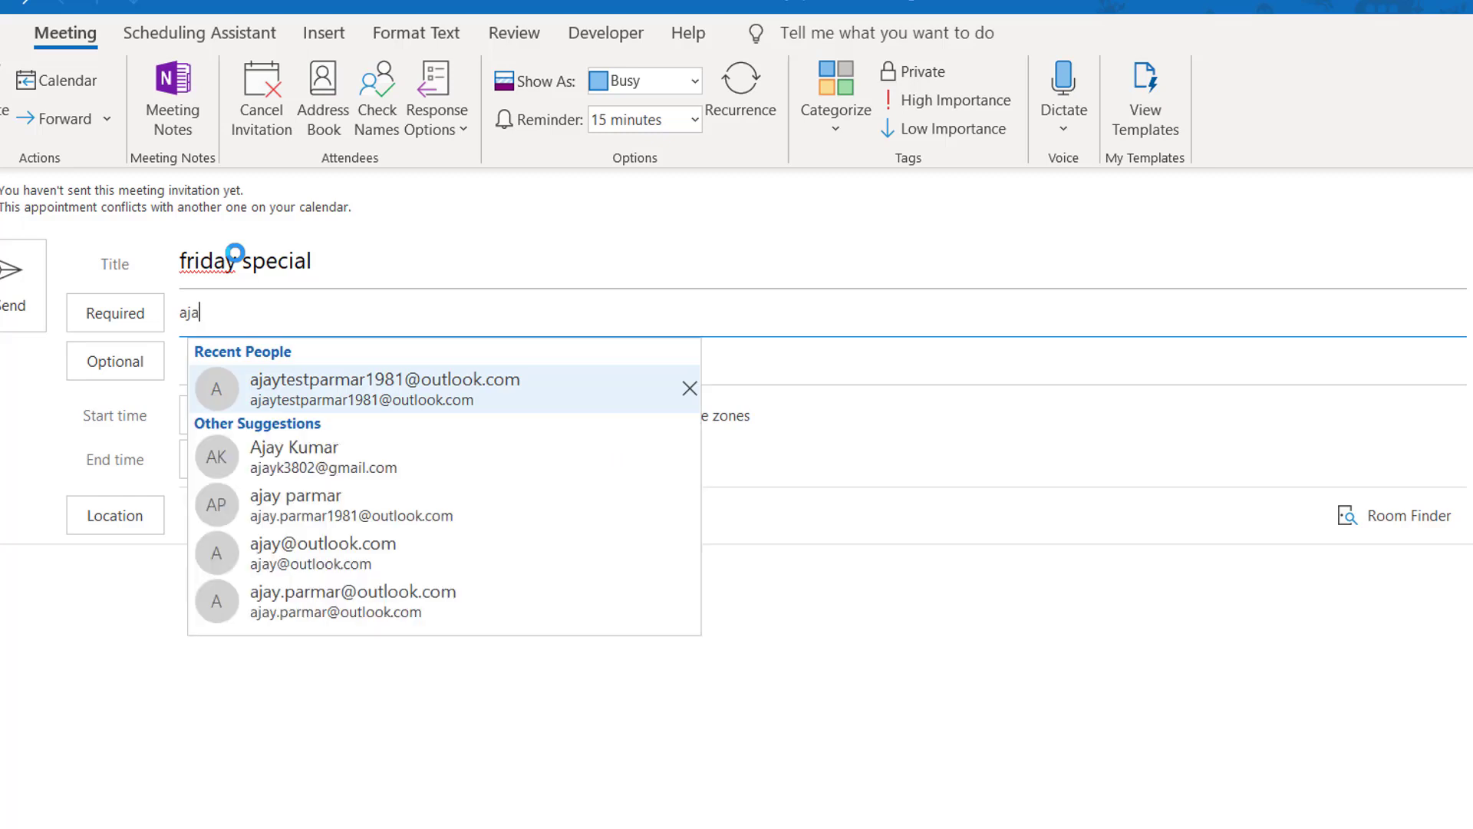
key("Return")
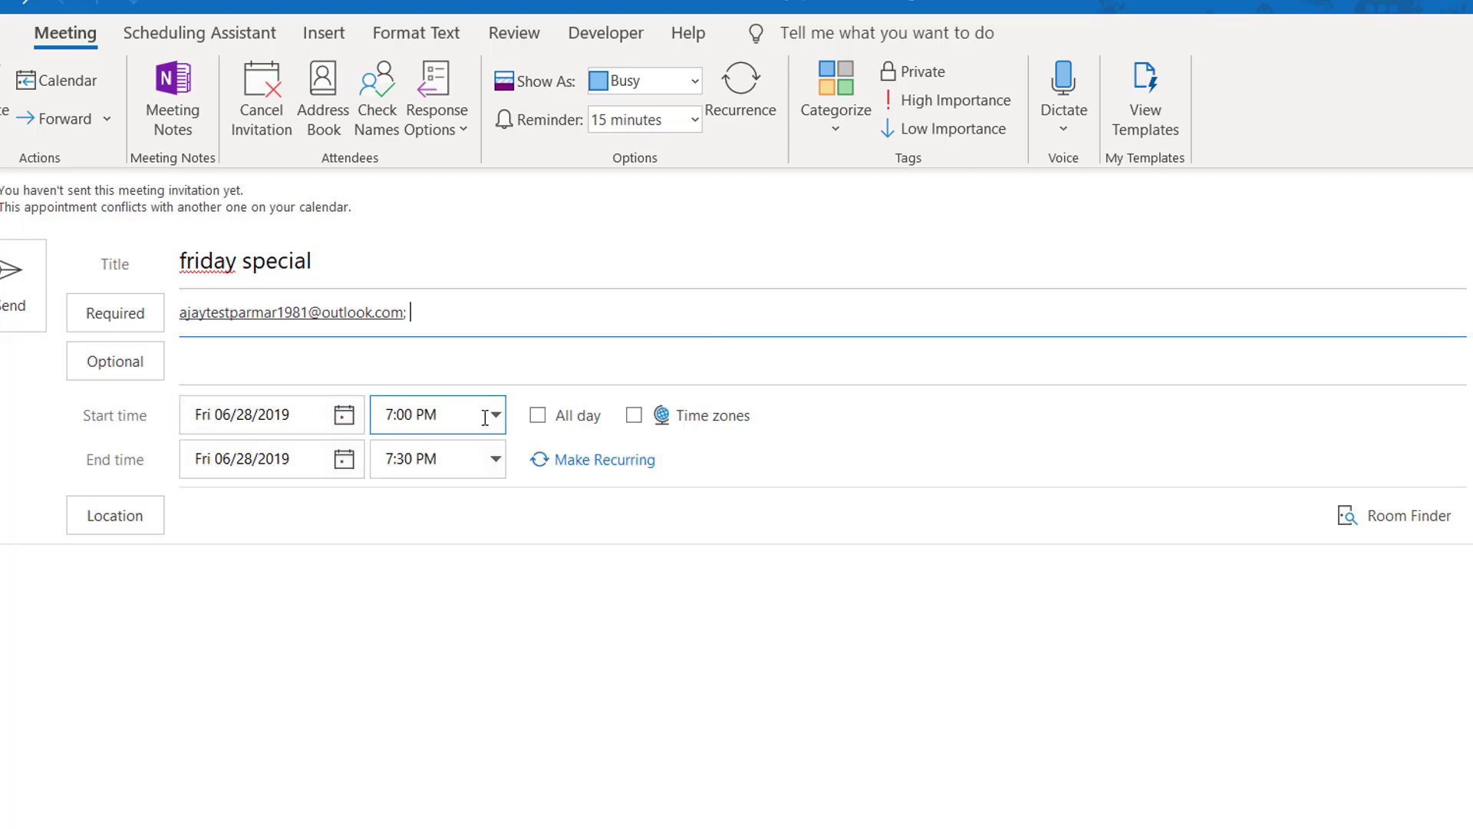
- Set the start to 8:00 PM and location TBD, then send the invitation
left_click(496, 415)
left_click(445, 486)
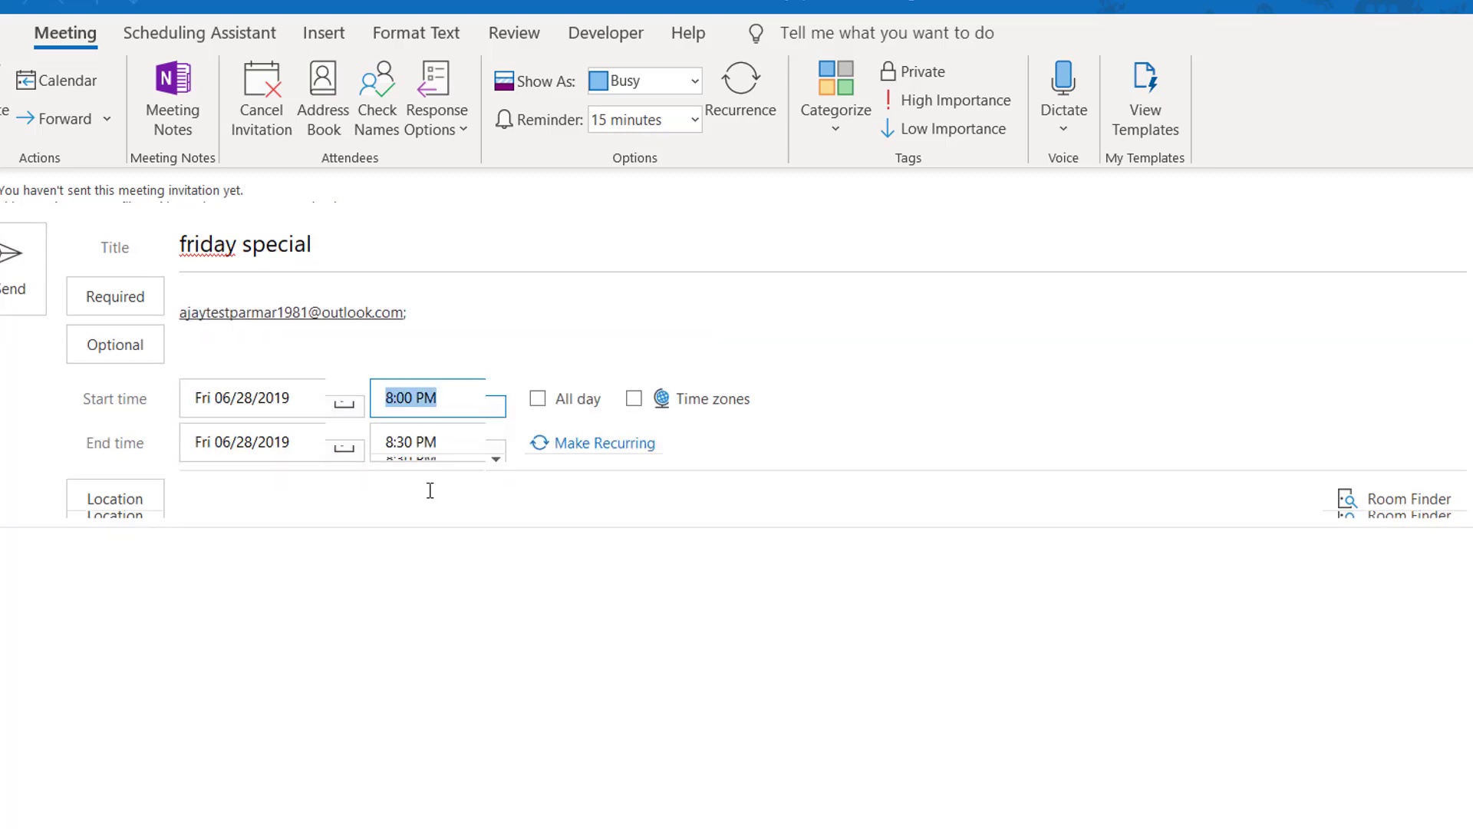
left_click(121, 507)
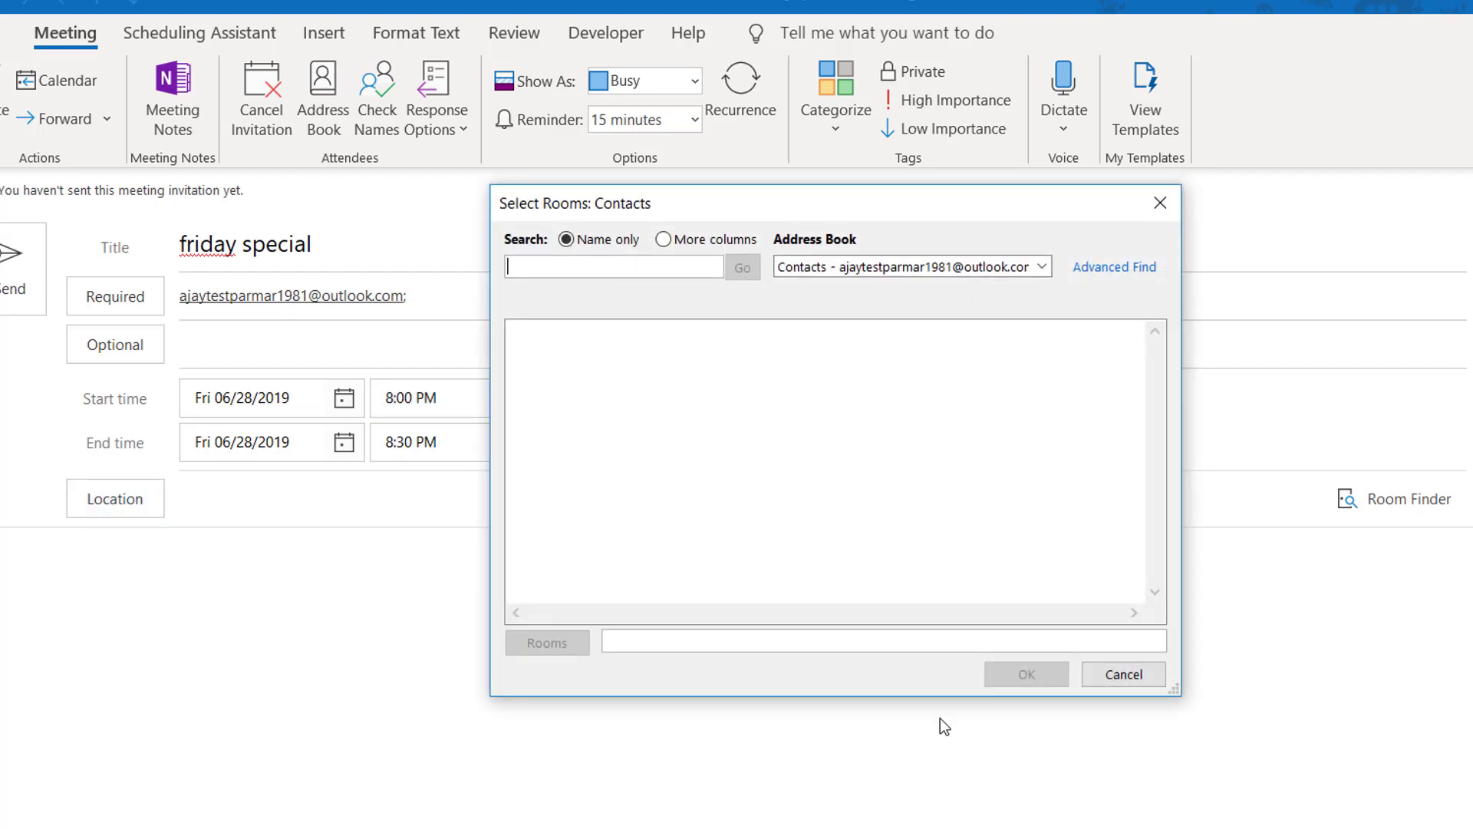
left_click(1123, 675)
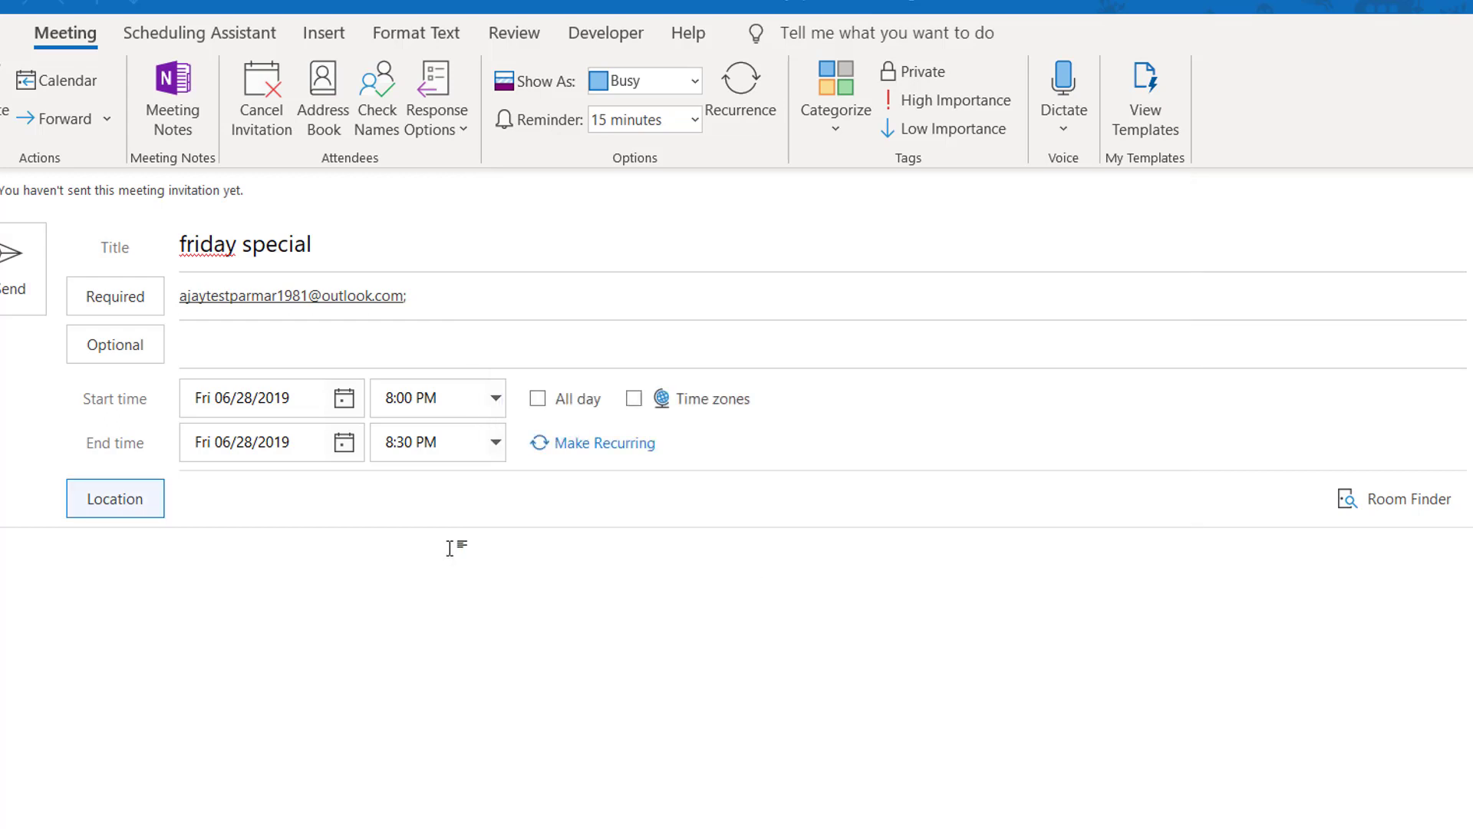
left_click(337, 512)
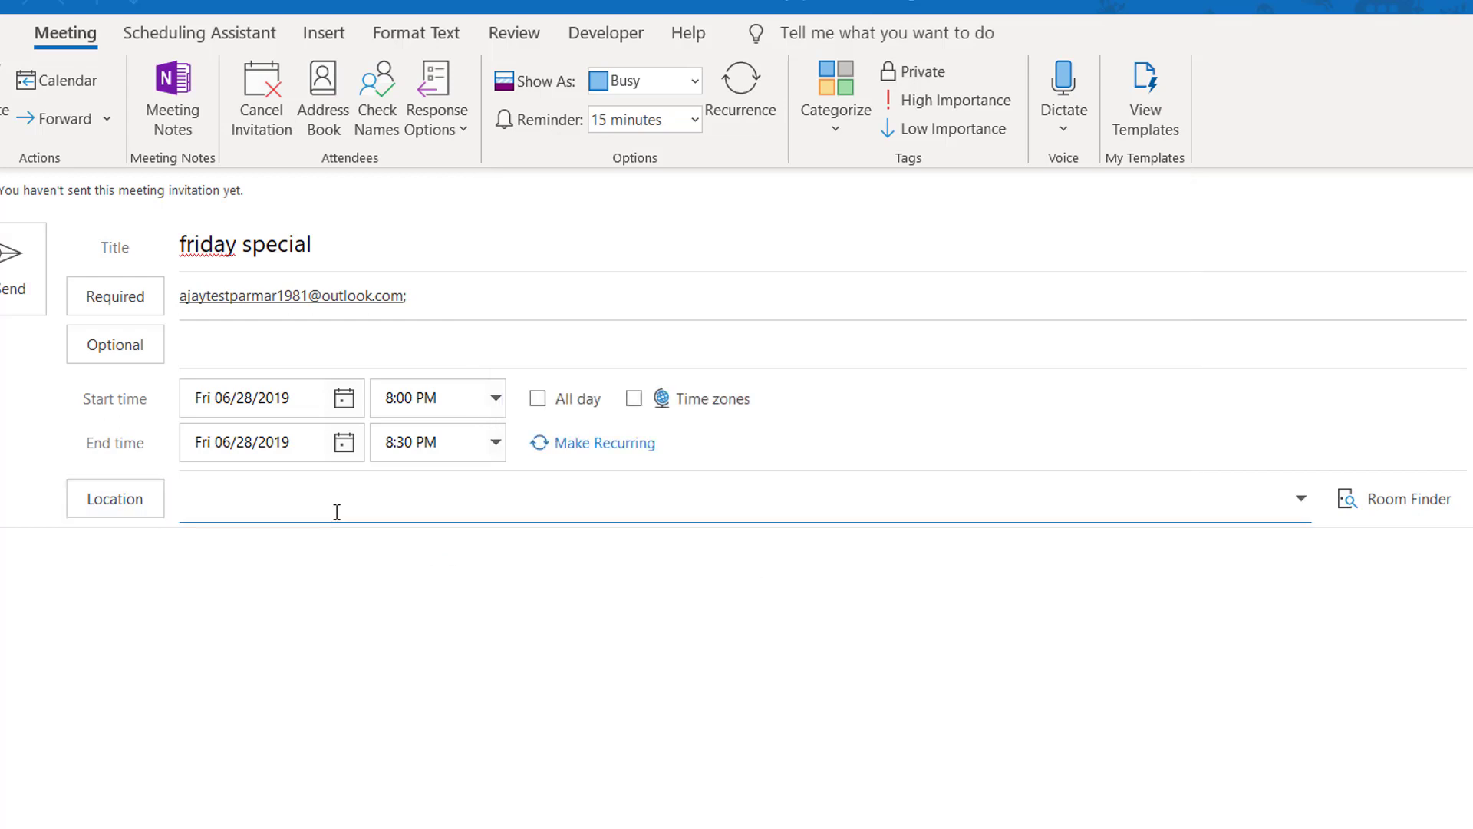
type("TBD")
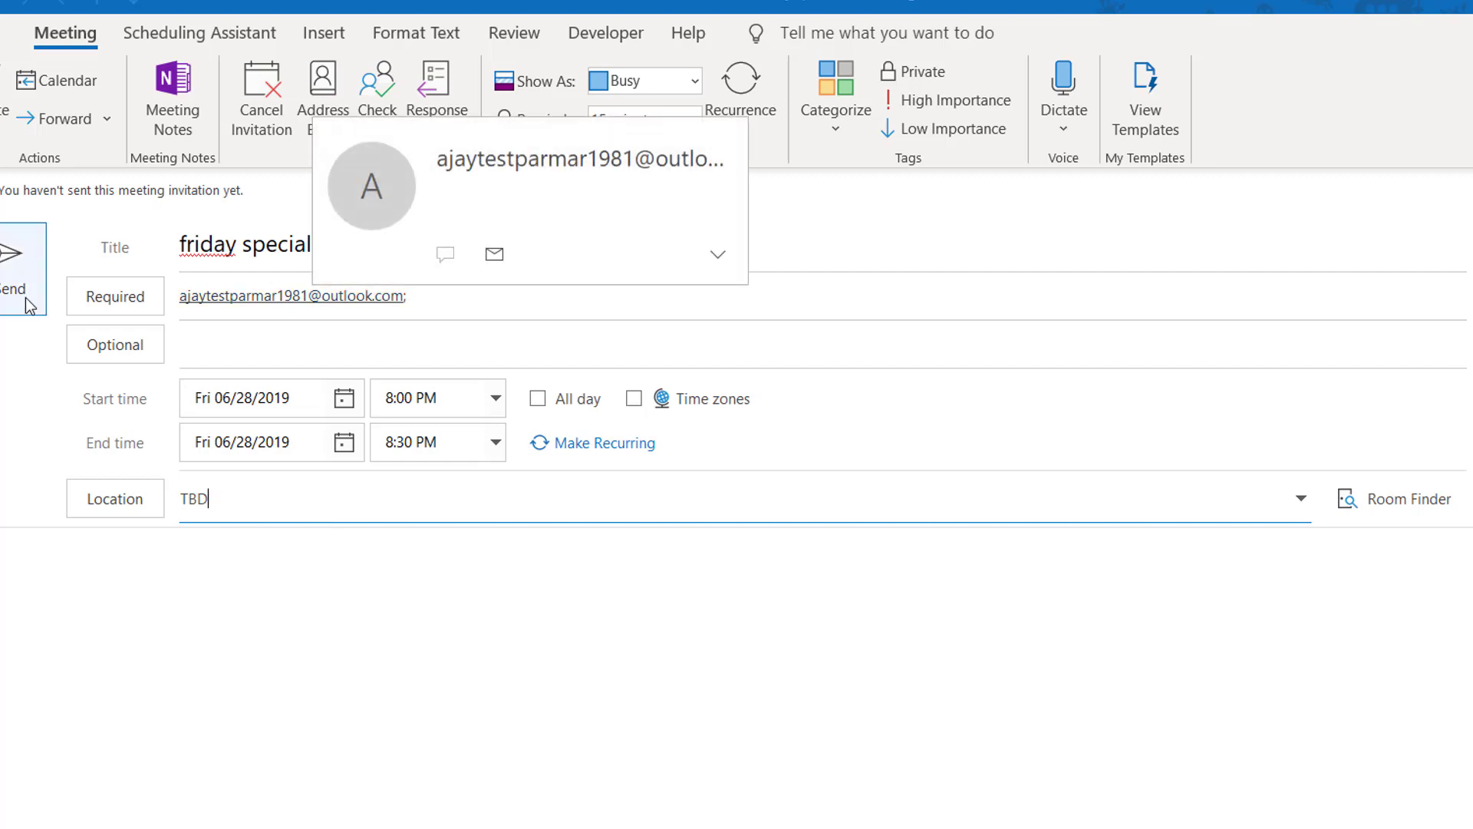
left_click(7, 252)
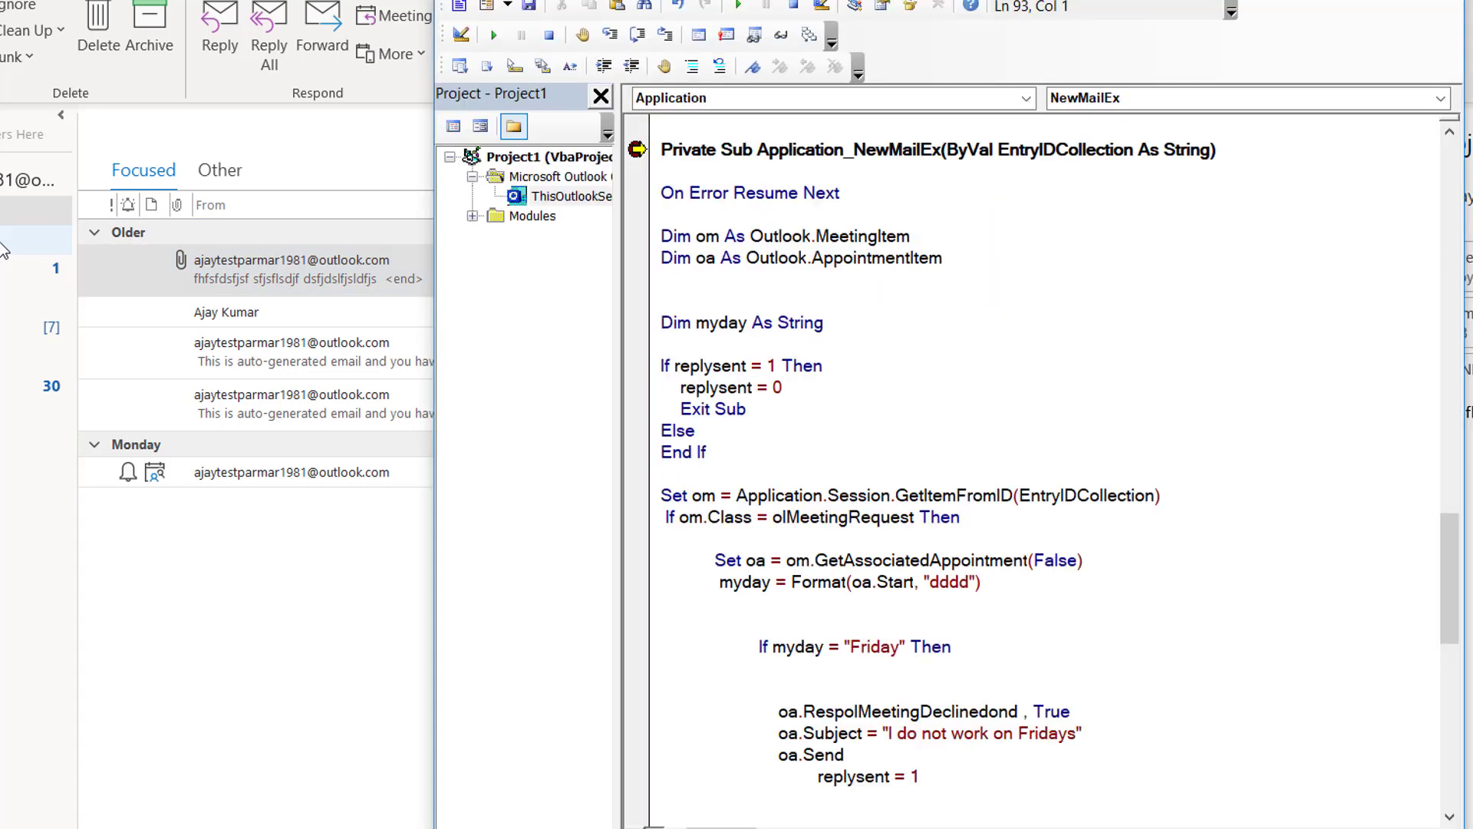
- Step Into past the replysent check and item lookup to reach the If om.Class line
left_click(612, 36)
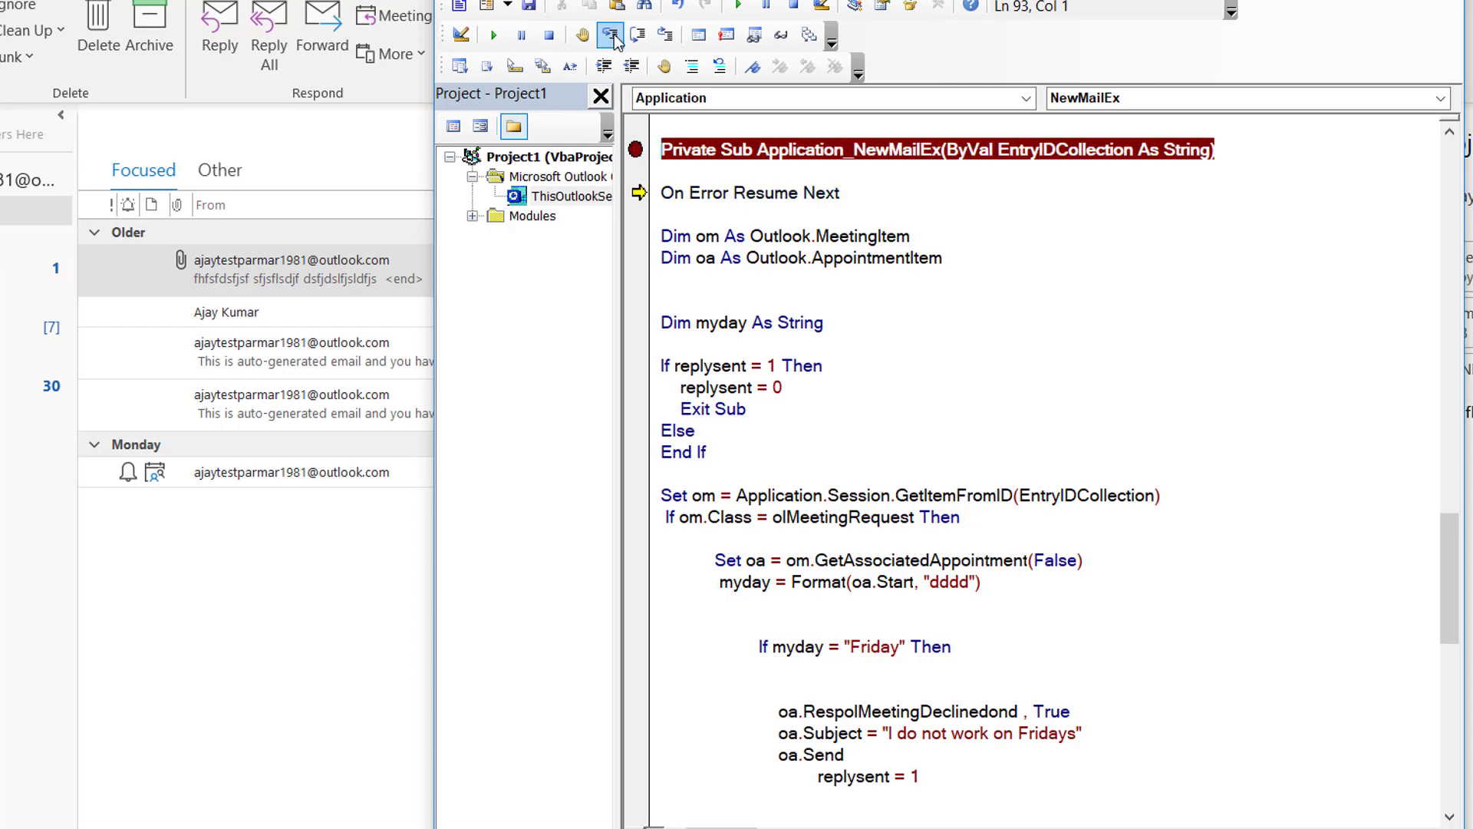
left_click(612, 36)
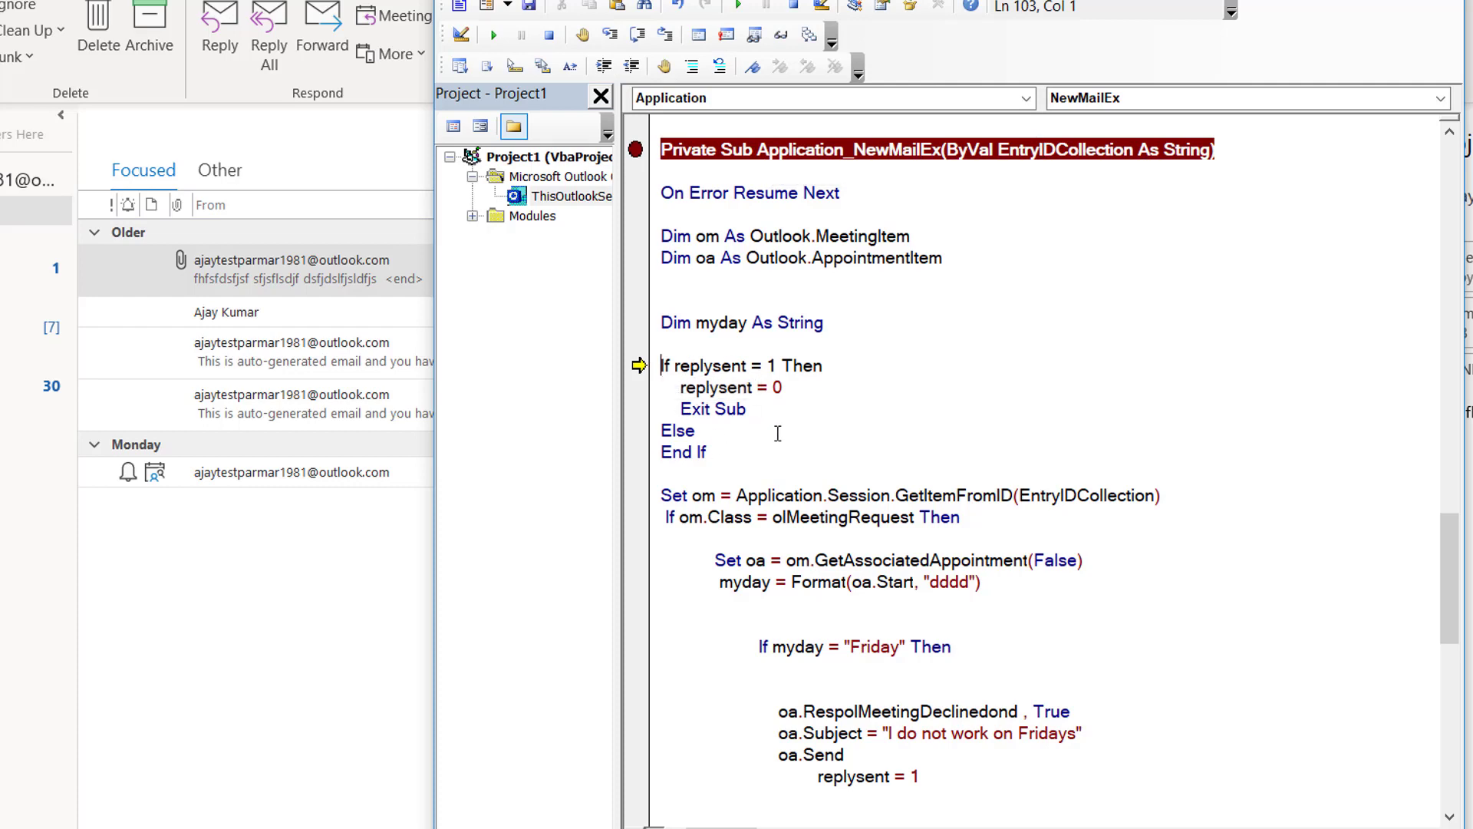
left_click(610, 34)
left_click(610, 35)
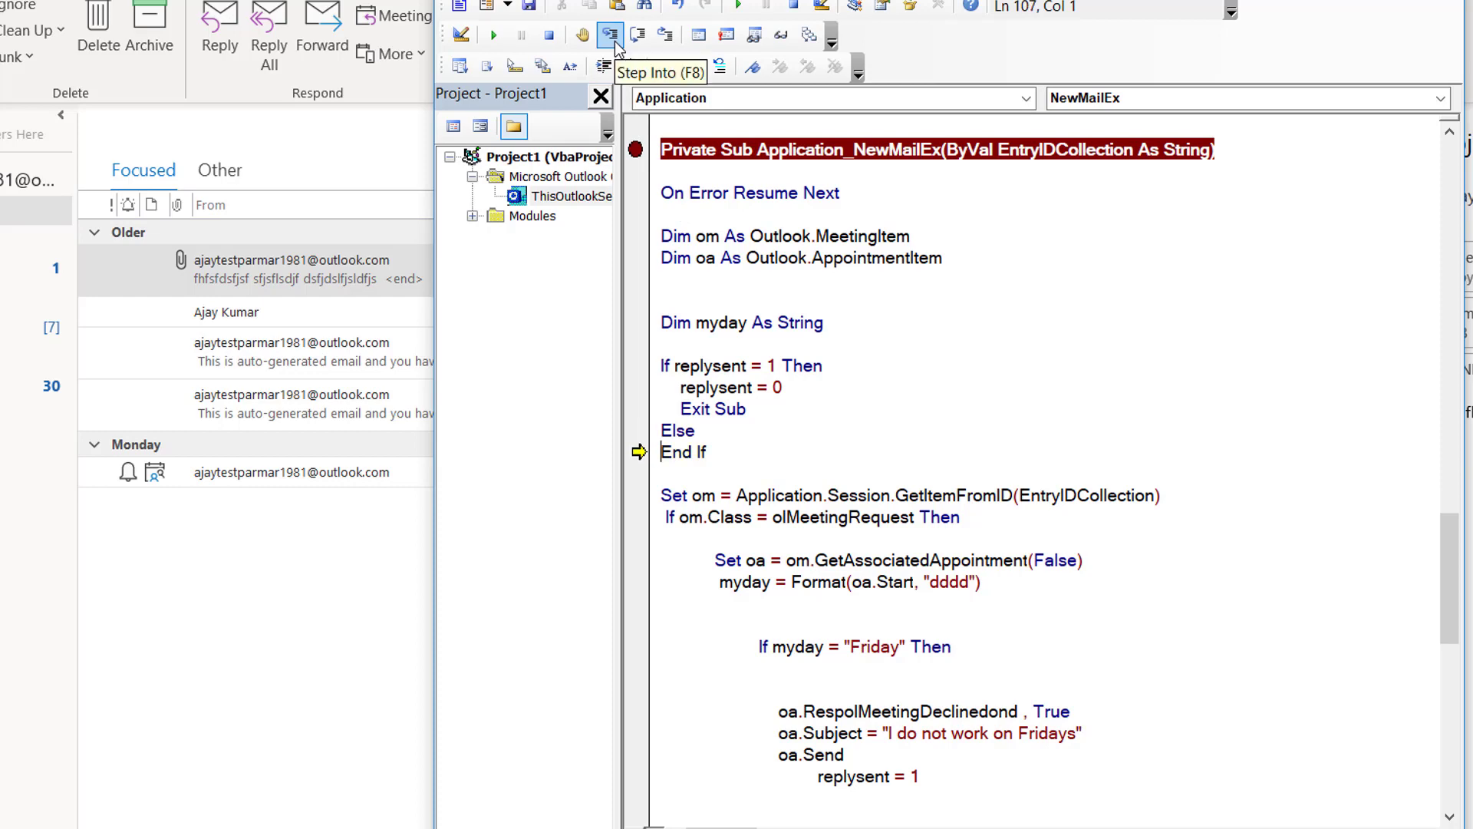
left_click(615, 39)
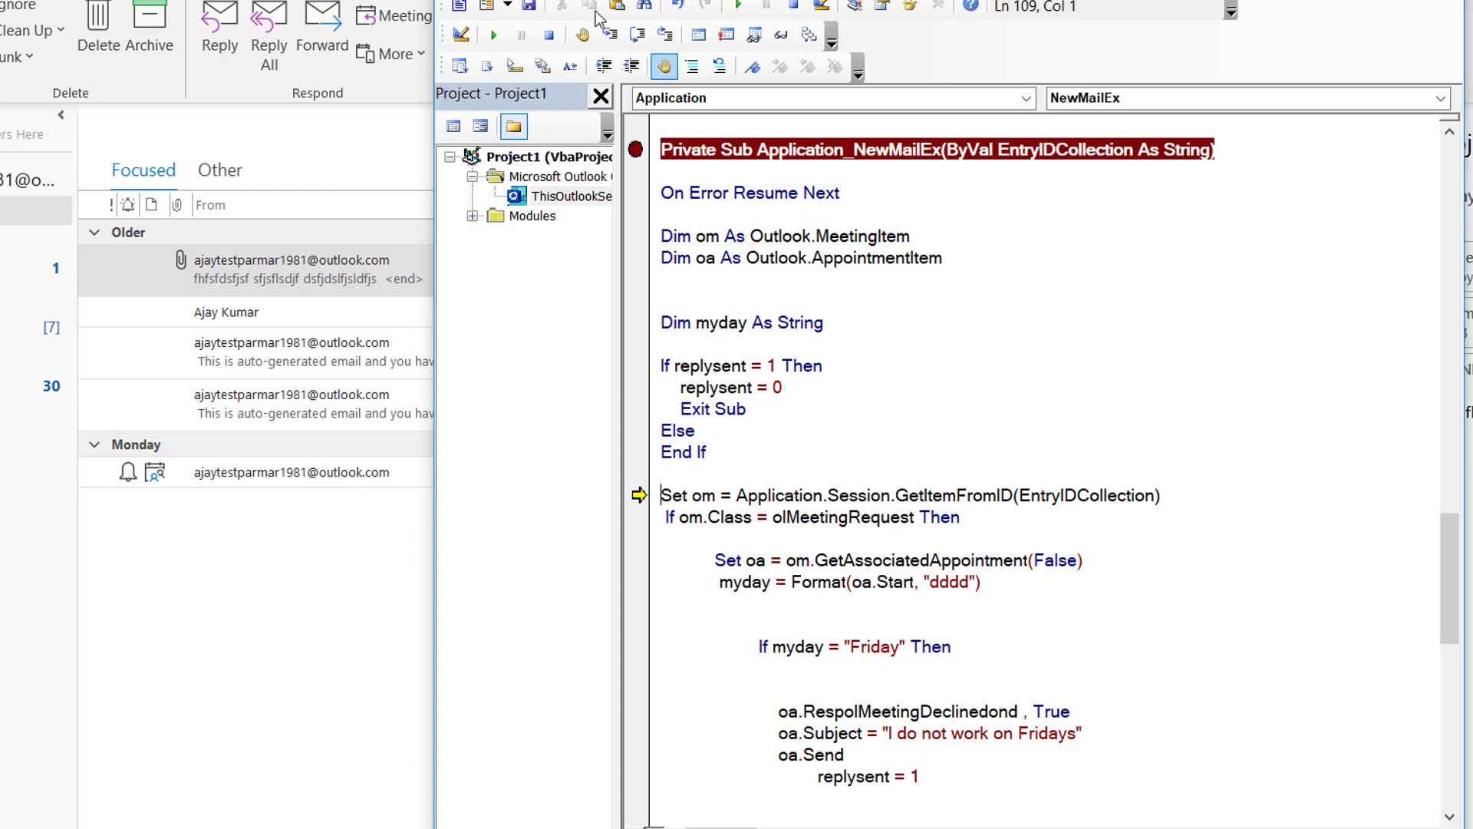
left_click(611, 35)
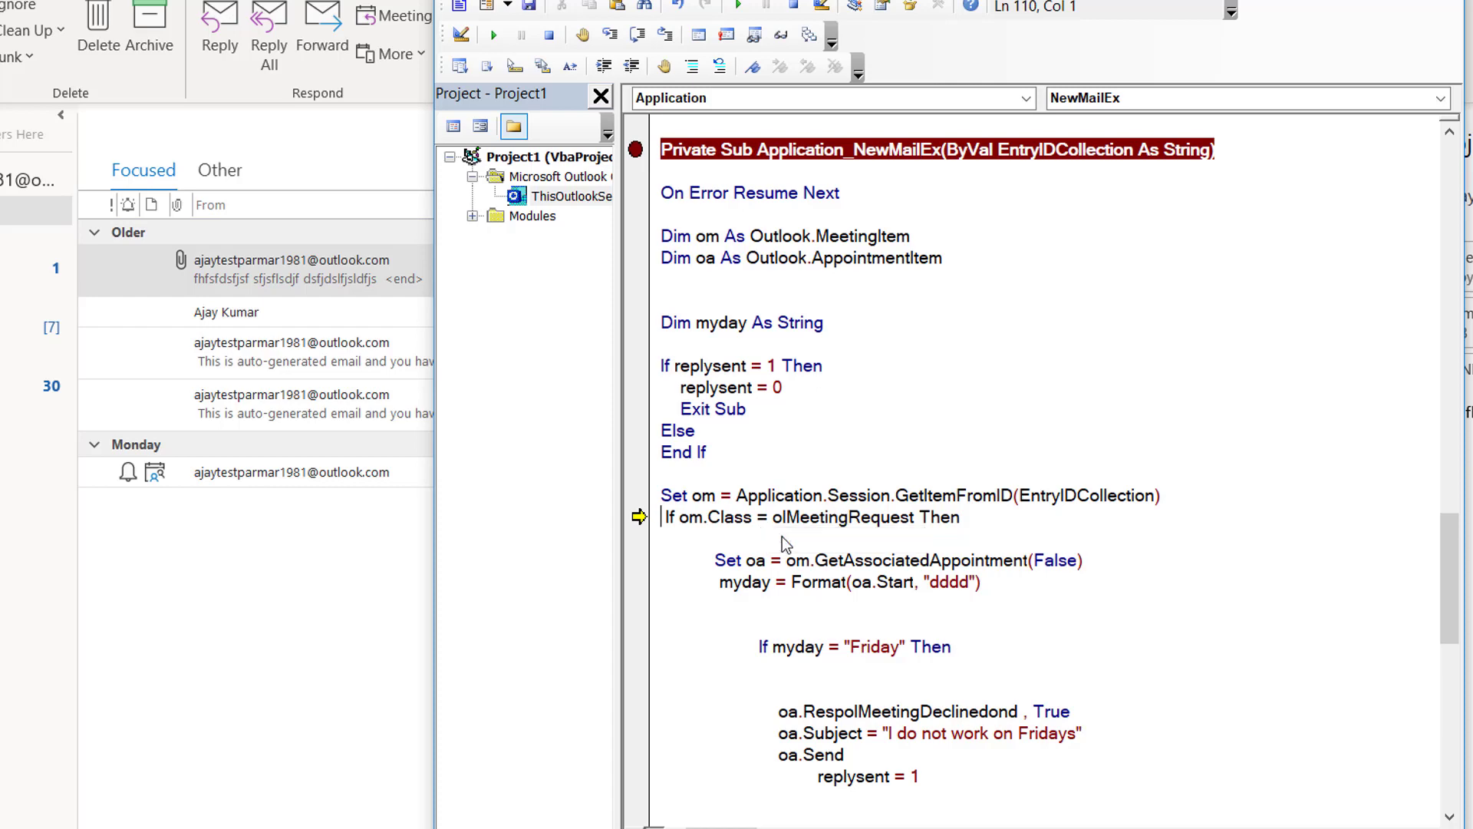
- Remove the stray space before olMeetingRequest and inspect the current om.Class value
left_click(772, 518)
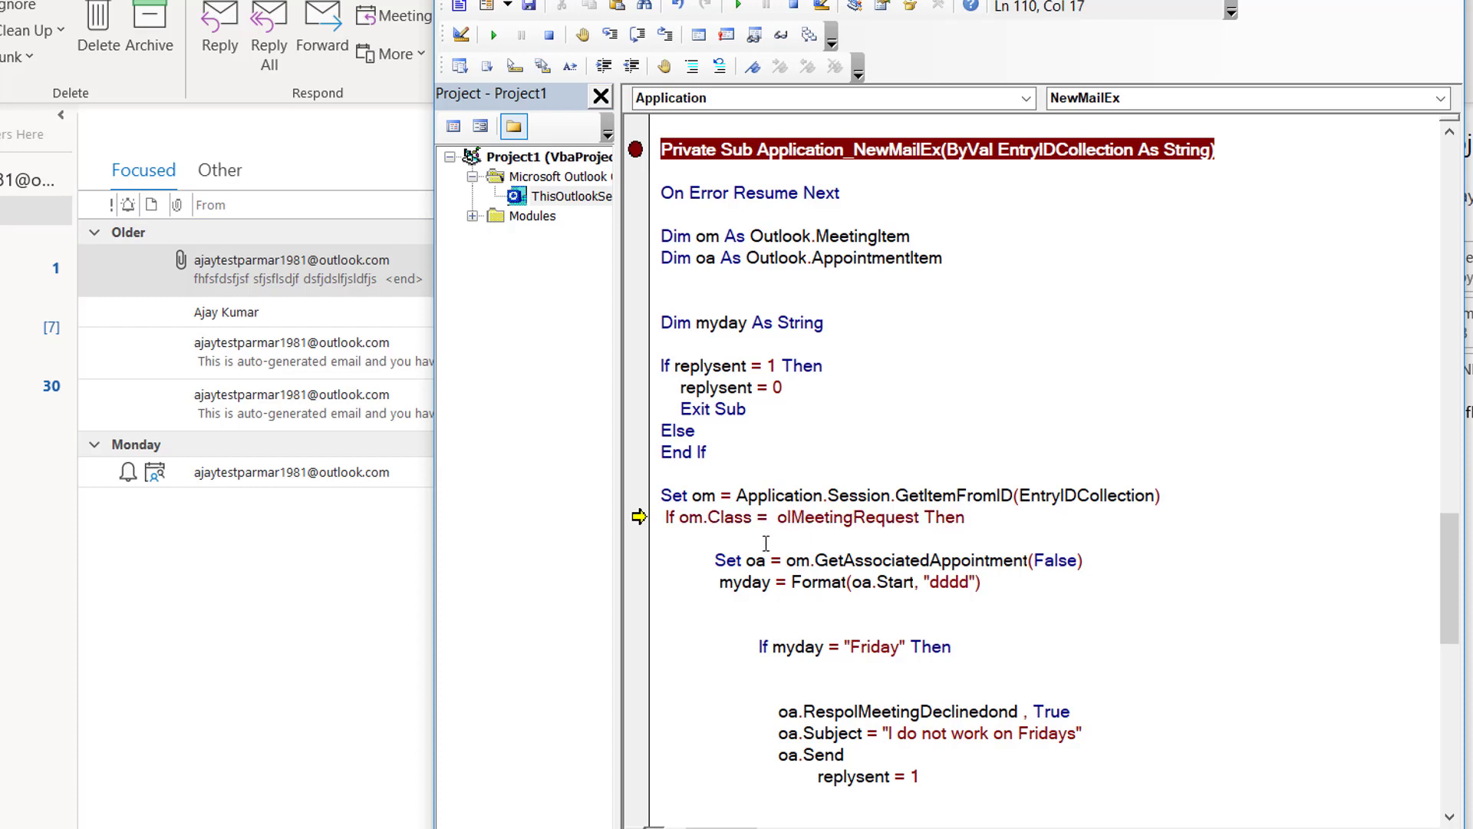
key("BackSpace")
left_click(766, 540)
type("OM")
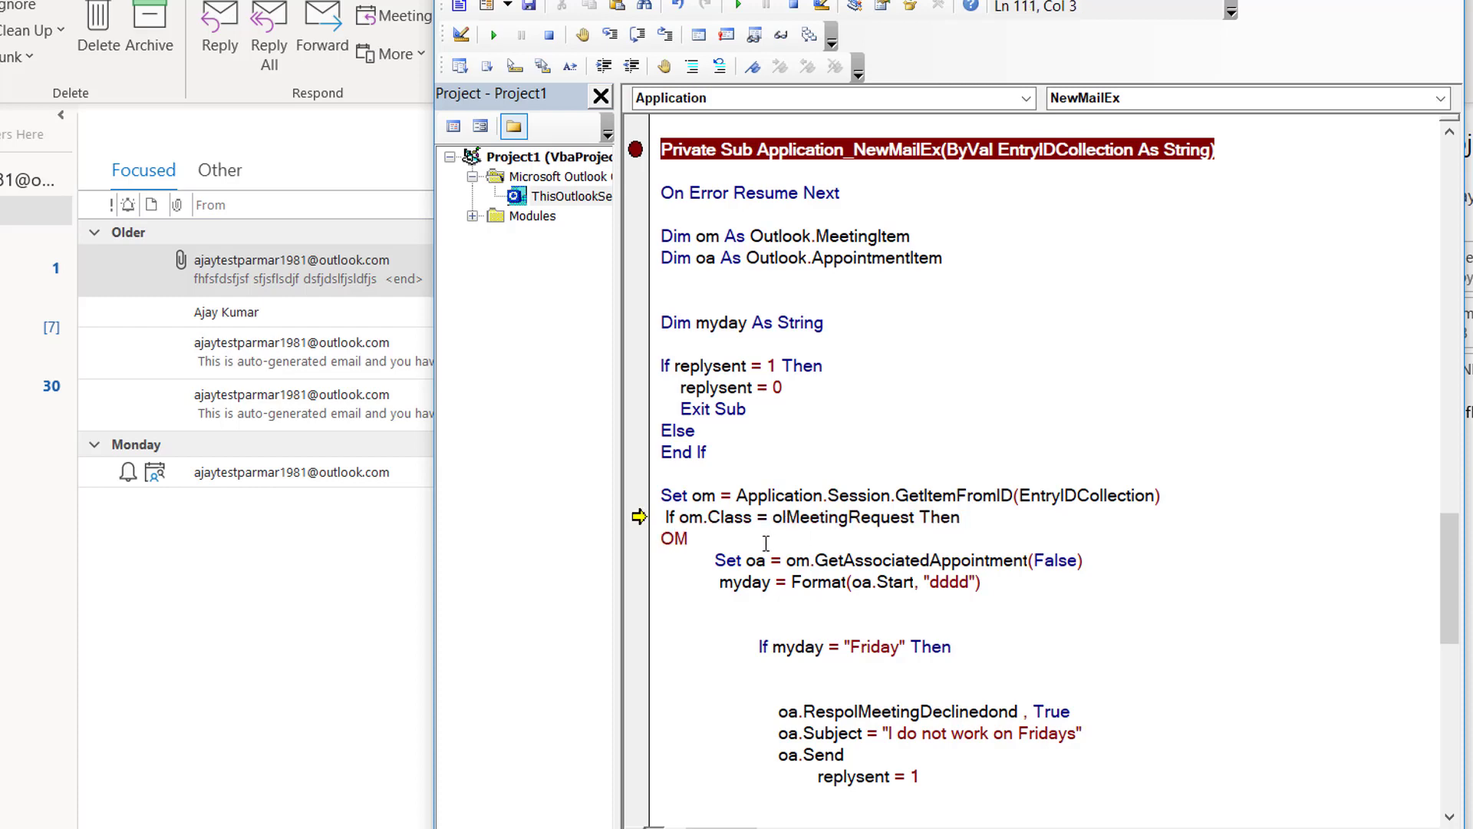
type(".CL")
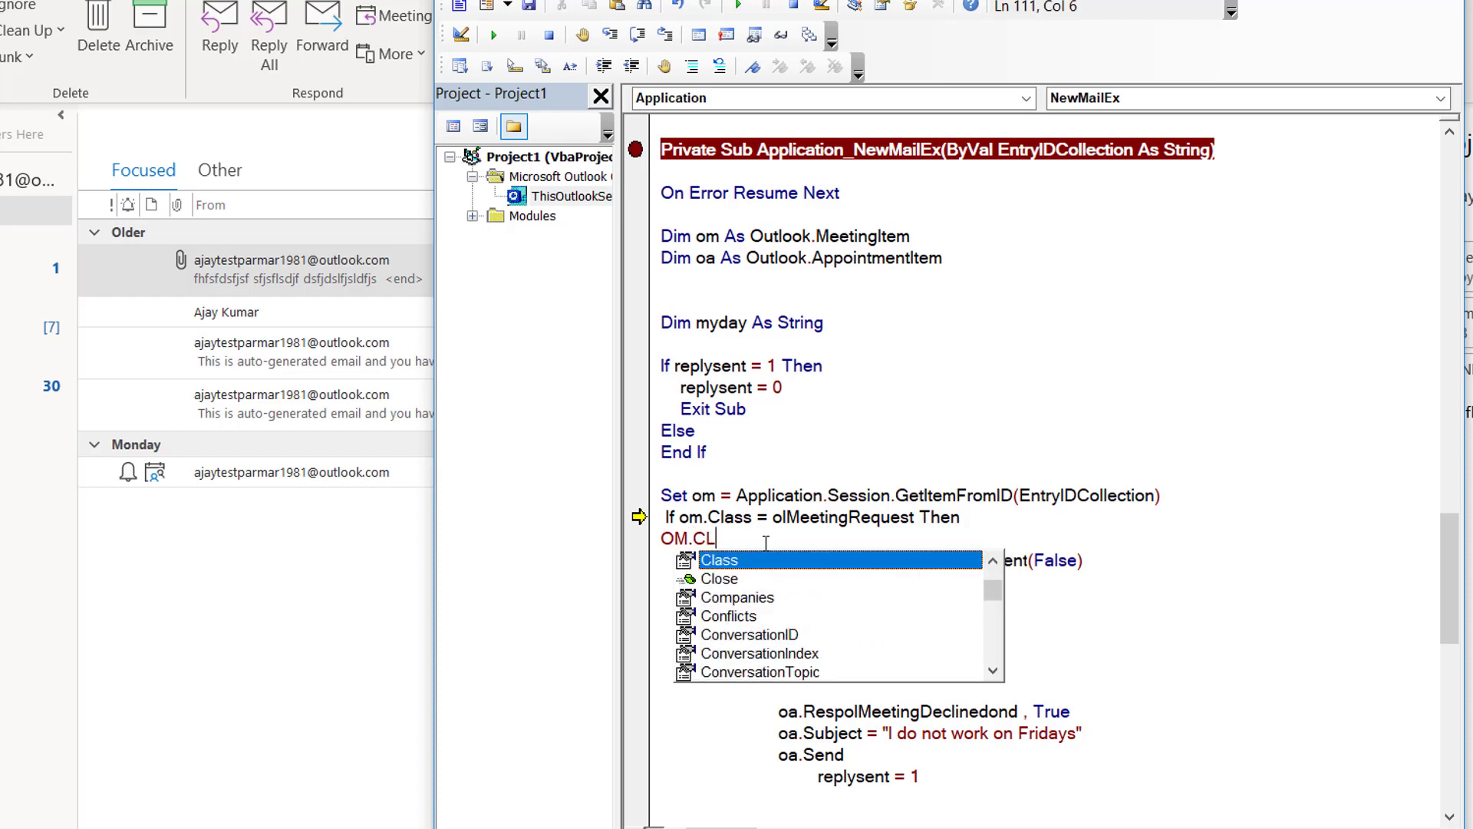
key("Tab")
type("=")
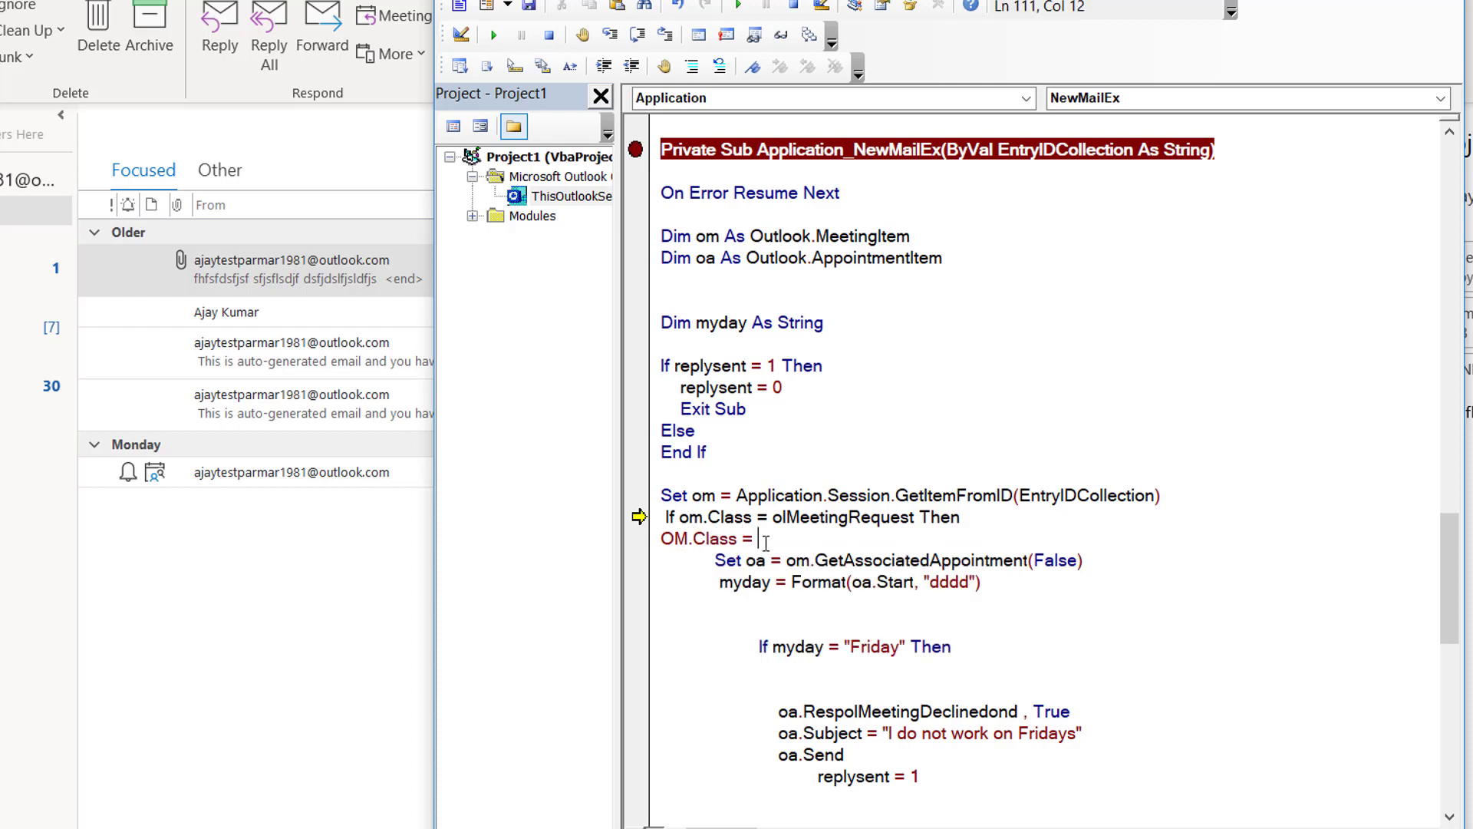
key("BackSpace")
key("BackSpace")
key("BackSpace")
key("BackSpace")
key("BackSpace")
key("BackSpace")
key("BackSpace")
key("BackSpace")
left_click(676, 560)
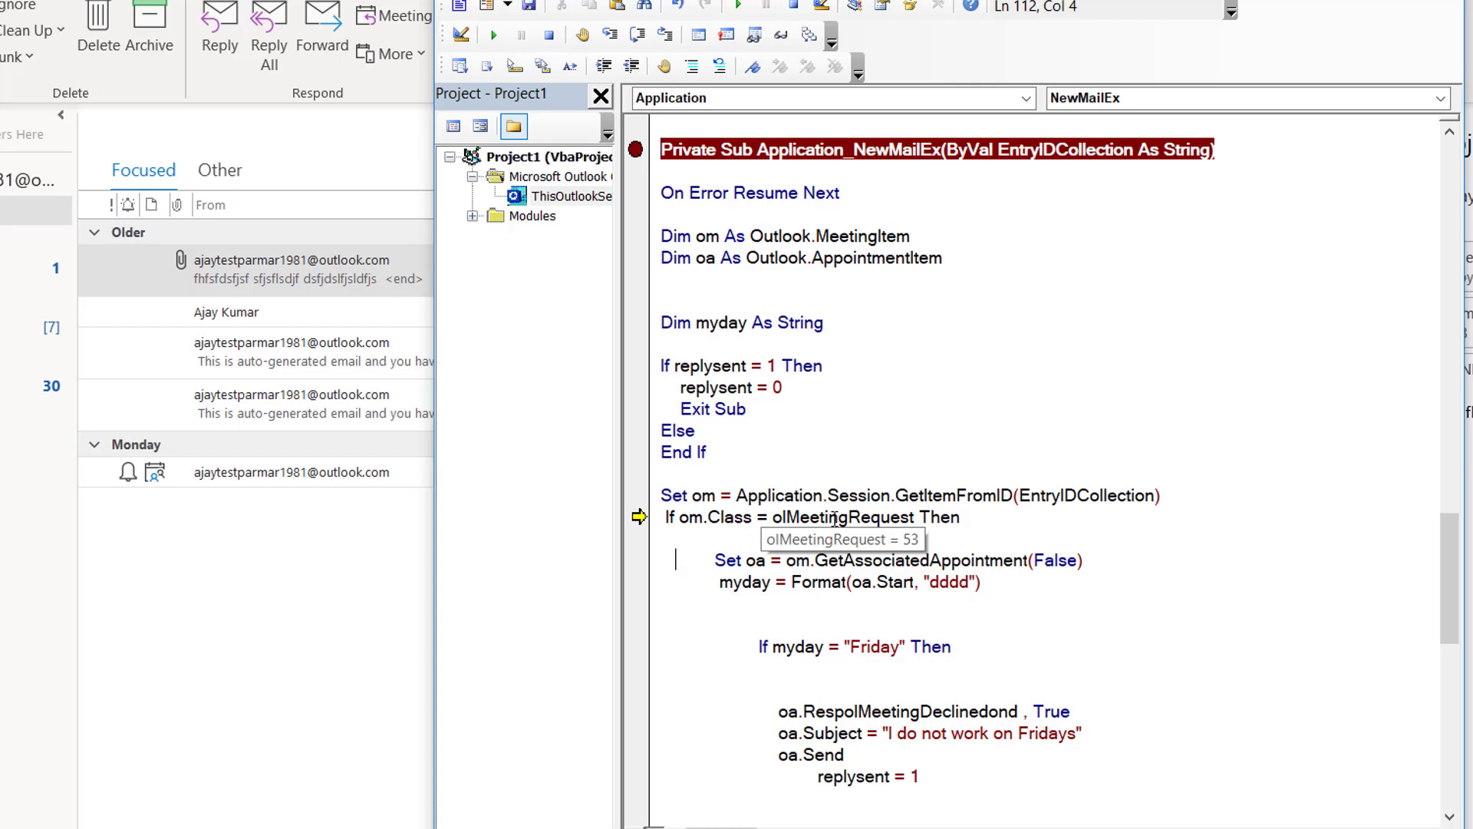
- Step through the appointment lookup, myday line and Friday check to the decline line
left_click(610, 35)
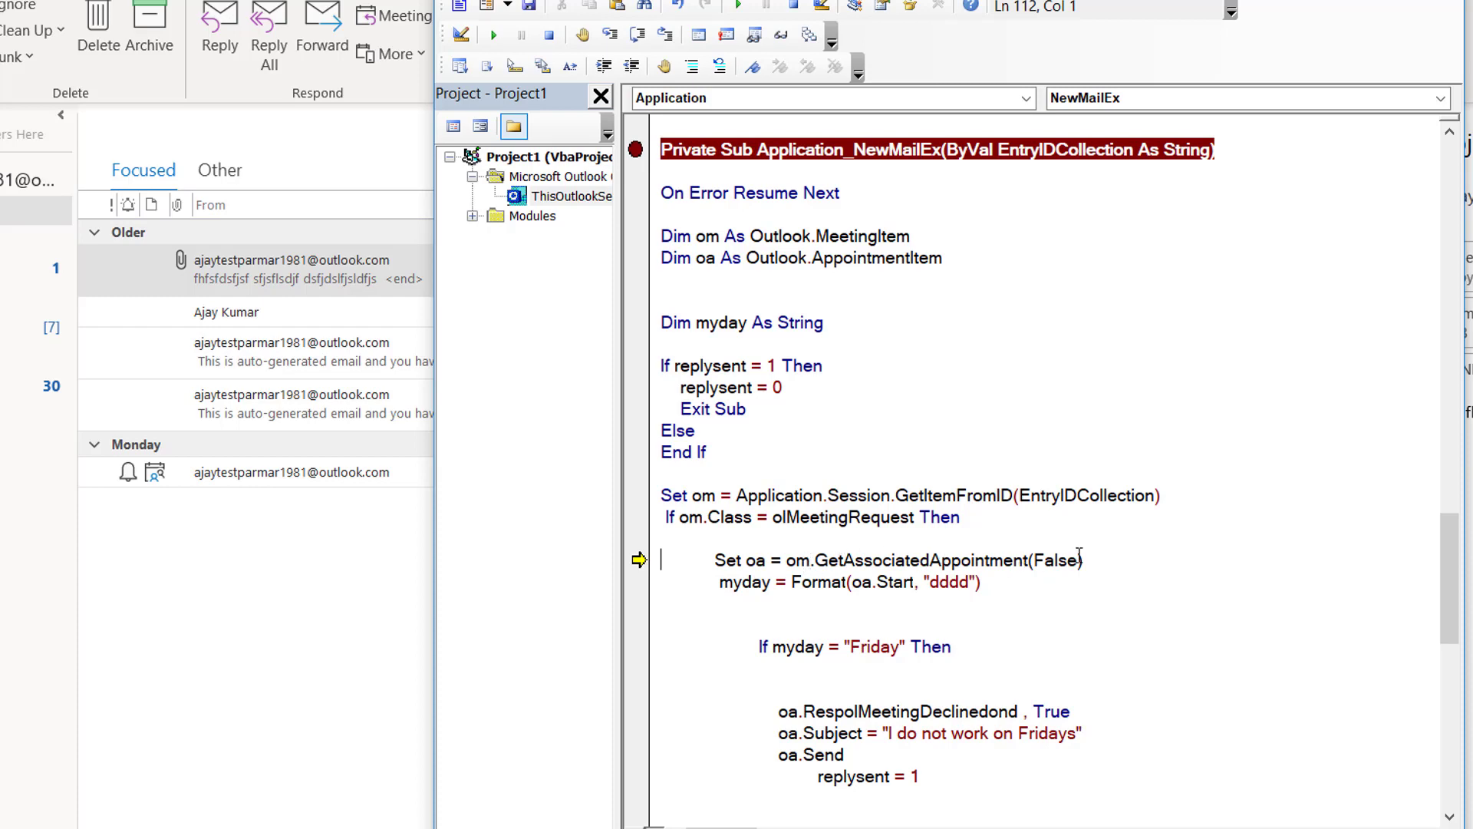
left_click(611, 35)
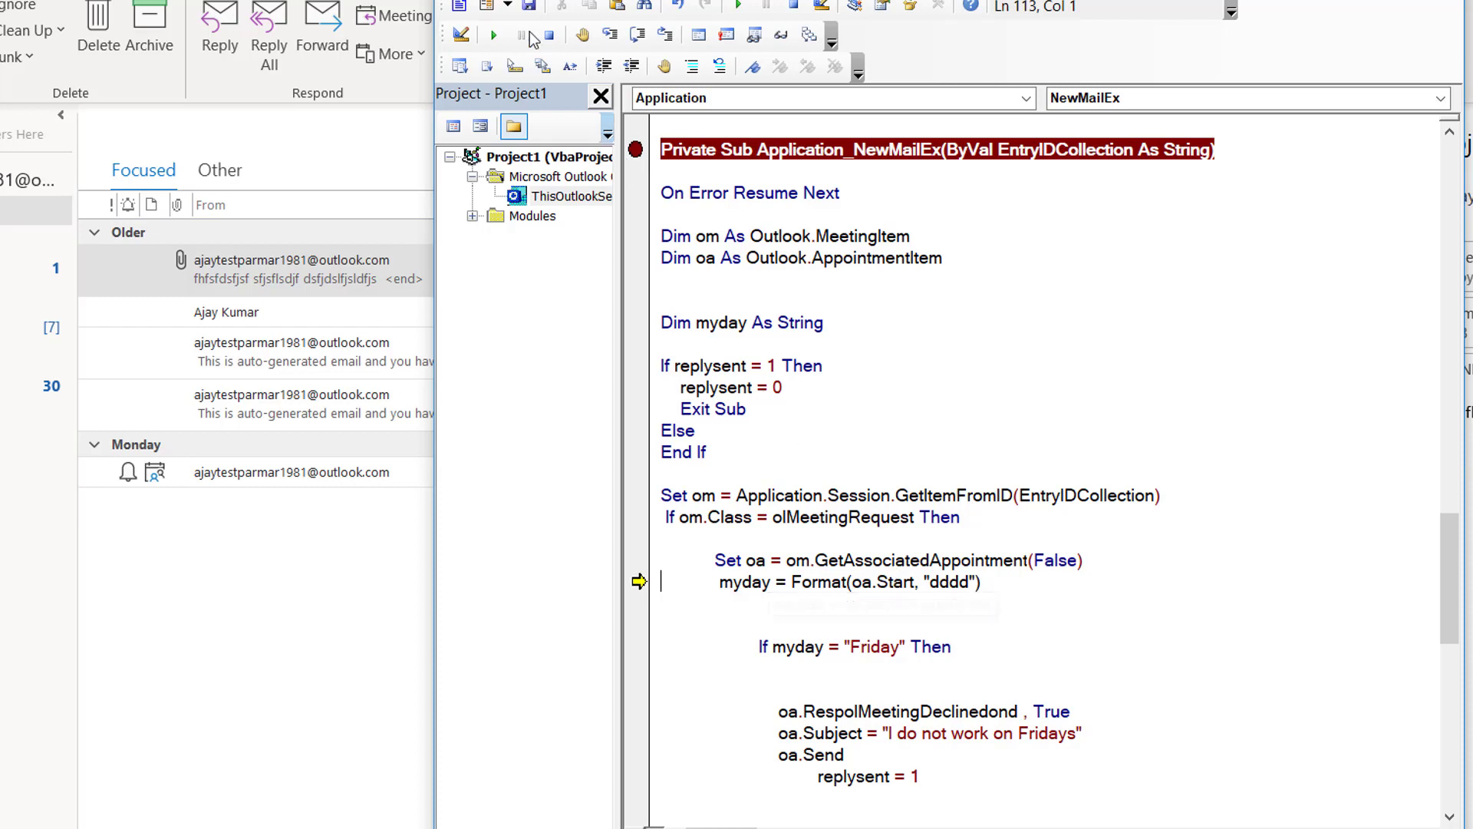
left_click(617, 36)
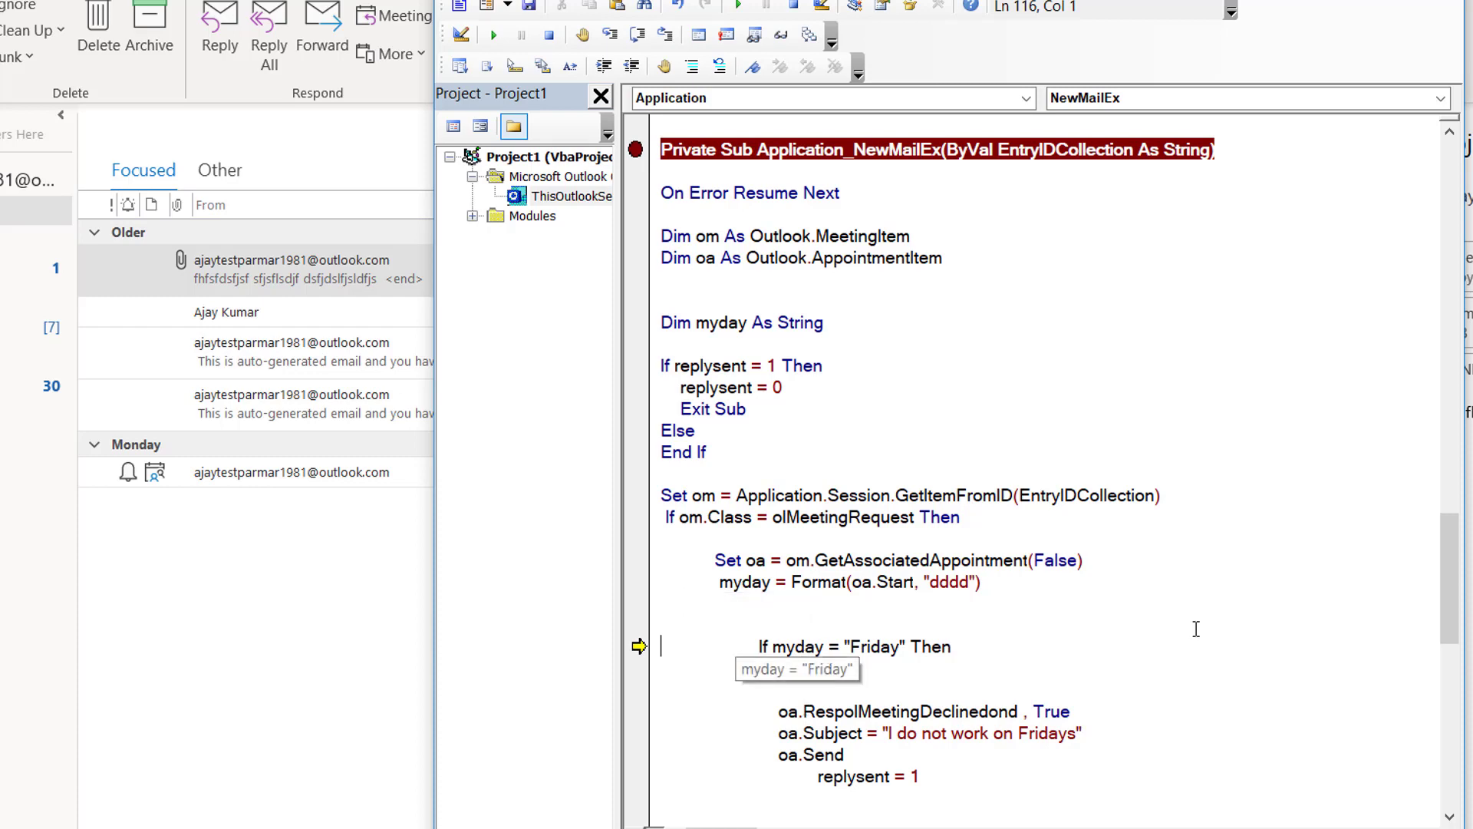
left_click(610, 36)
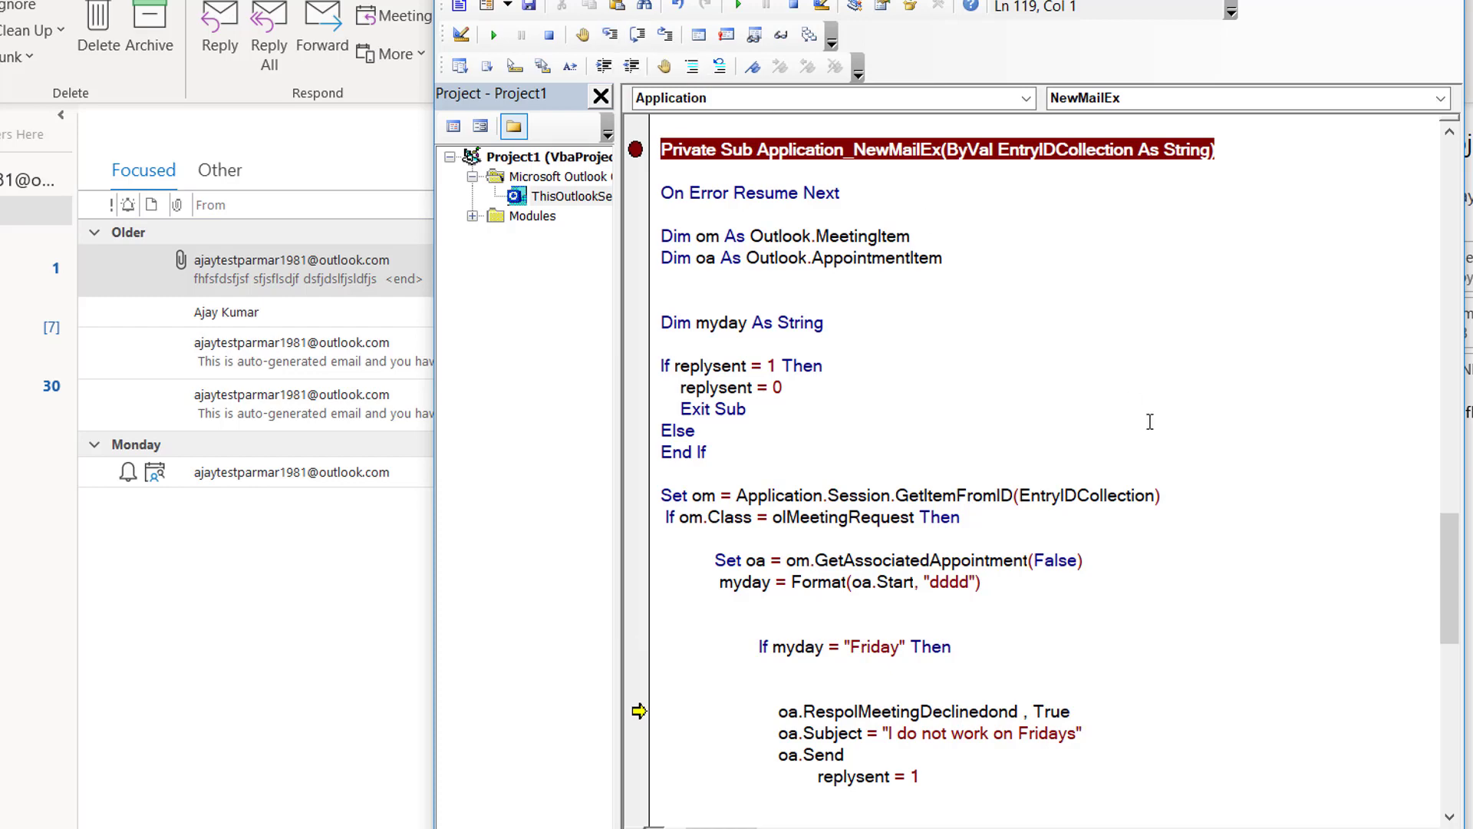
left_click_drag(1450, 598, 1450, 654)
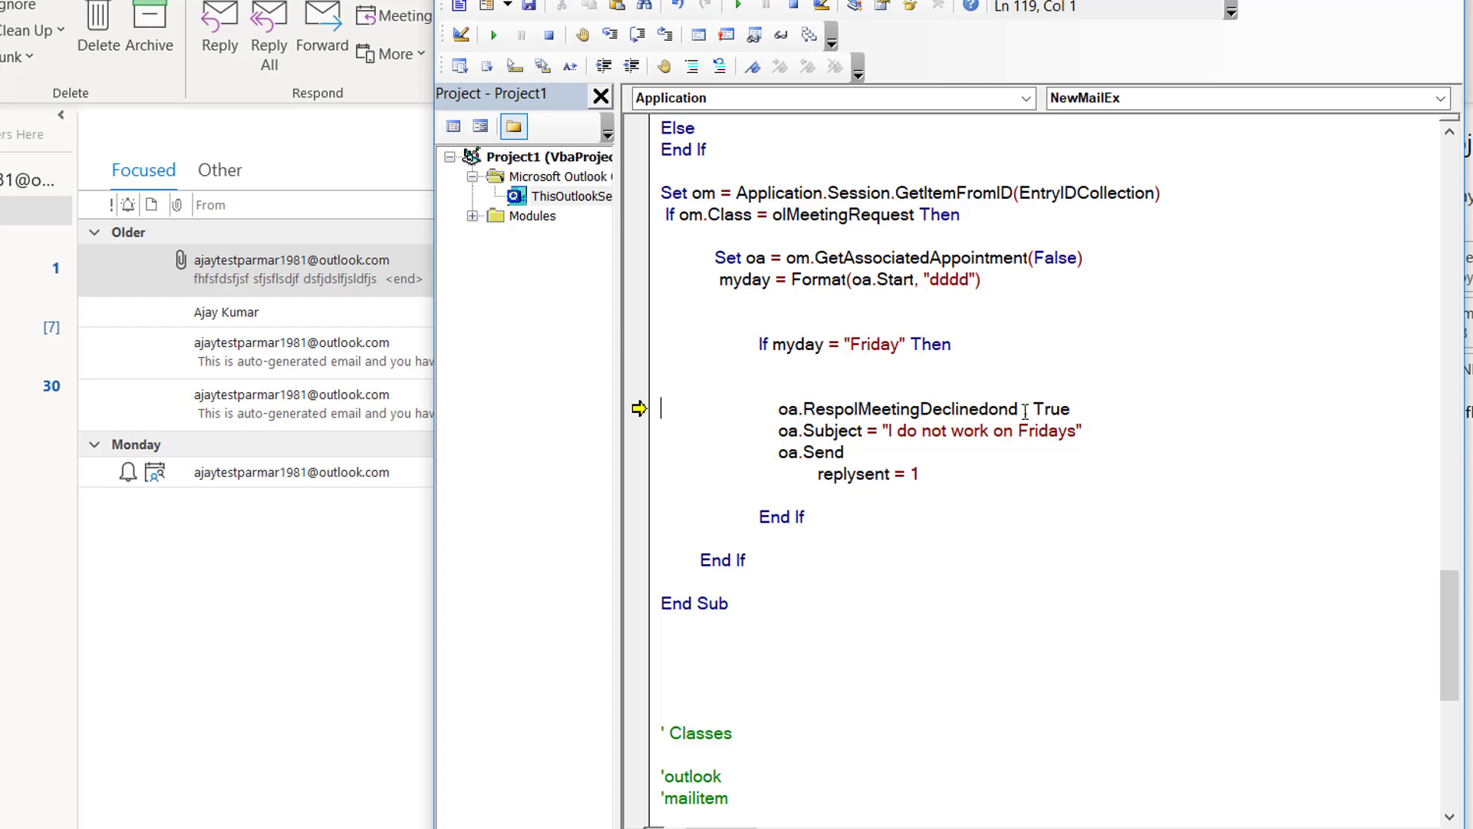
- Comment out the misspelled decline line with an apostrophe, adding a blank line below it
left_click(820, 359)
left_click(739, 409)
key("Delete")
key("Delete")
key("Delete")
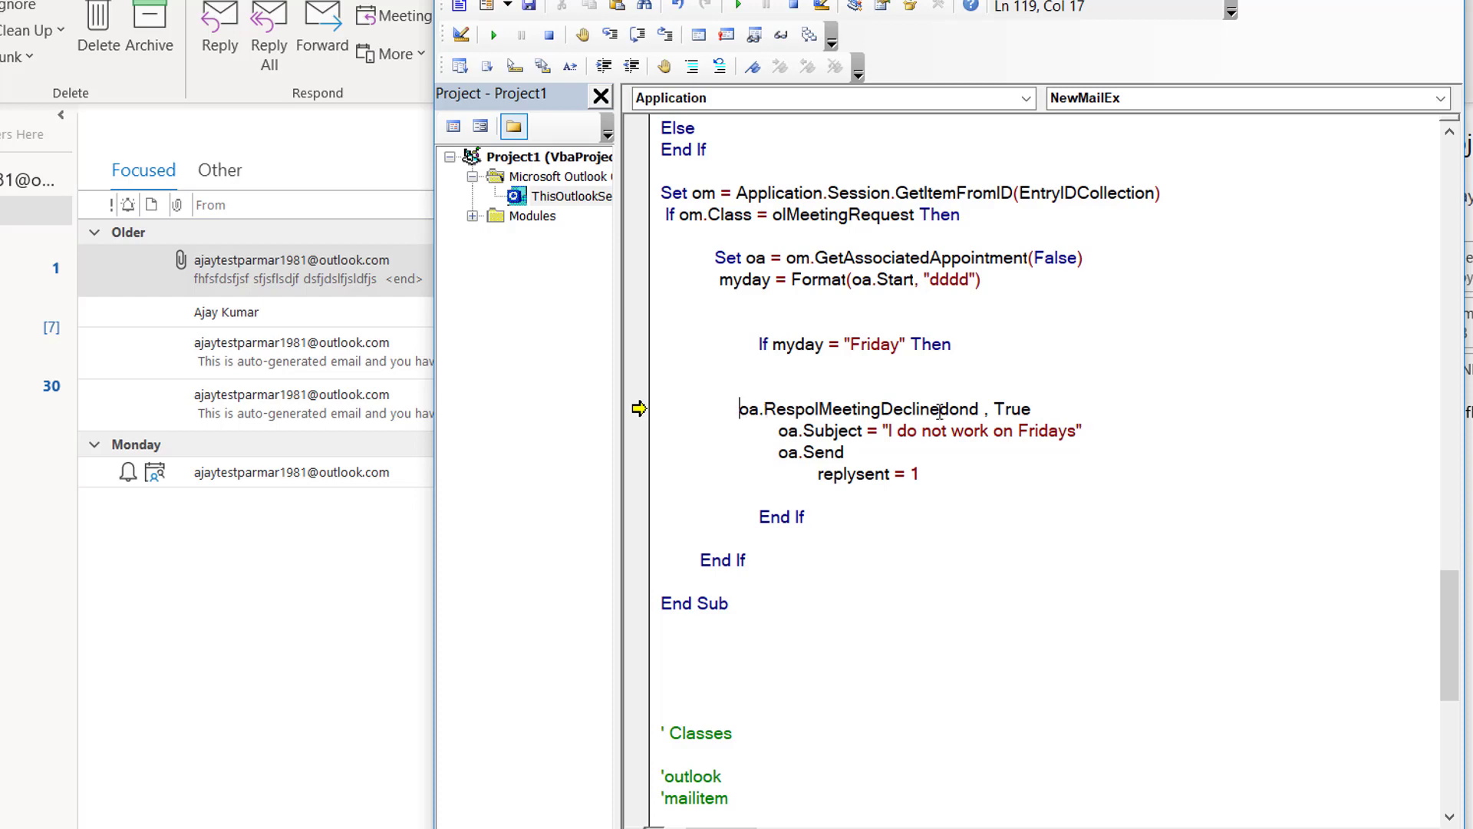
left_click(1051, 412)
key("Return")
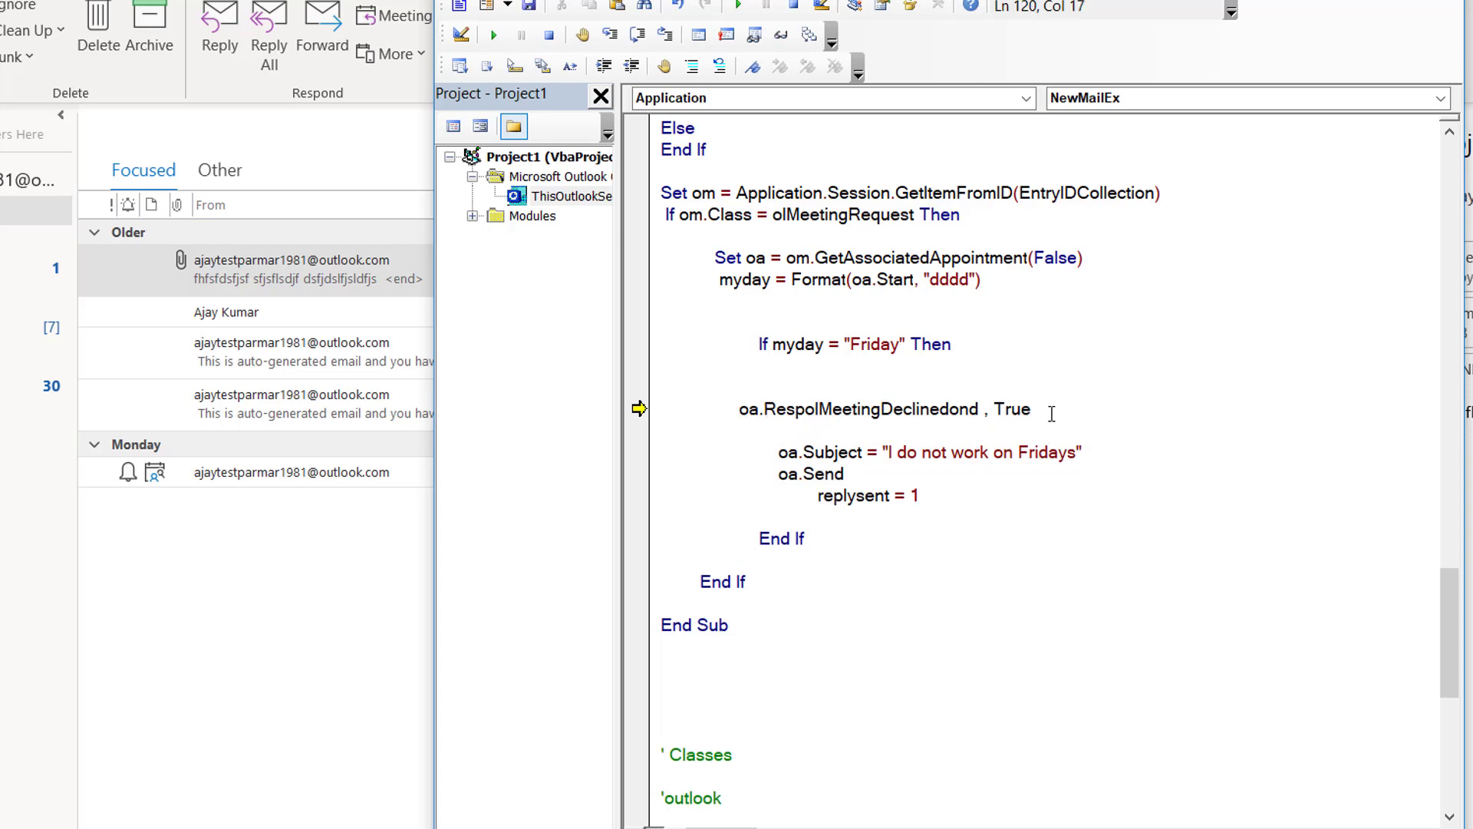
key("Up")
type("'")
key("Down")
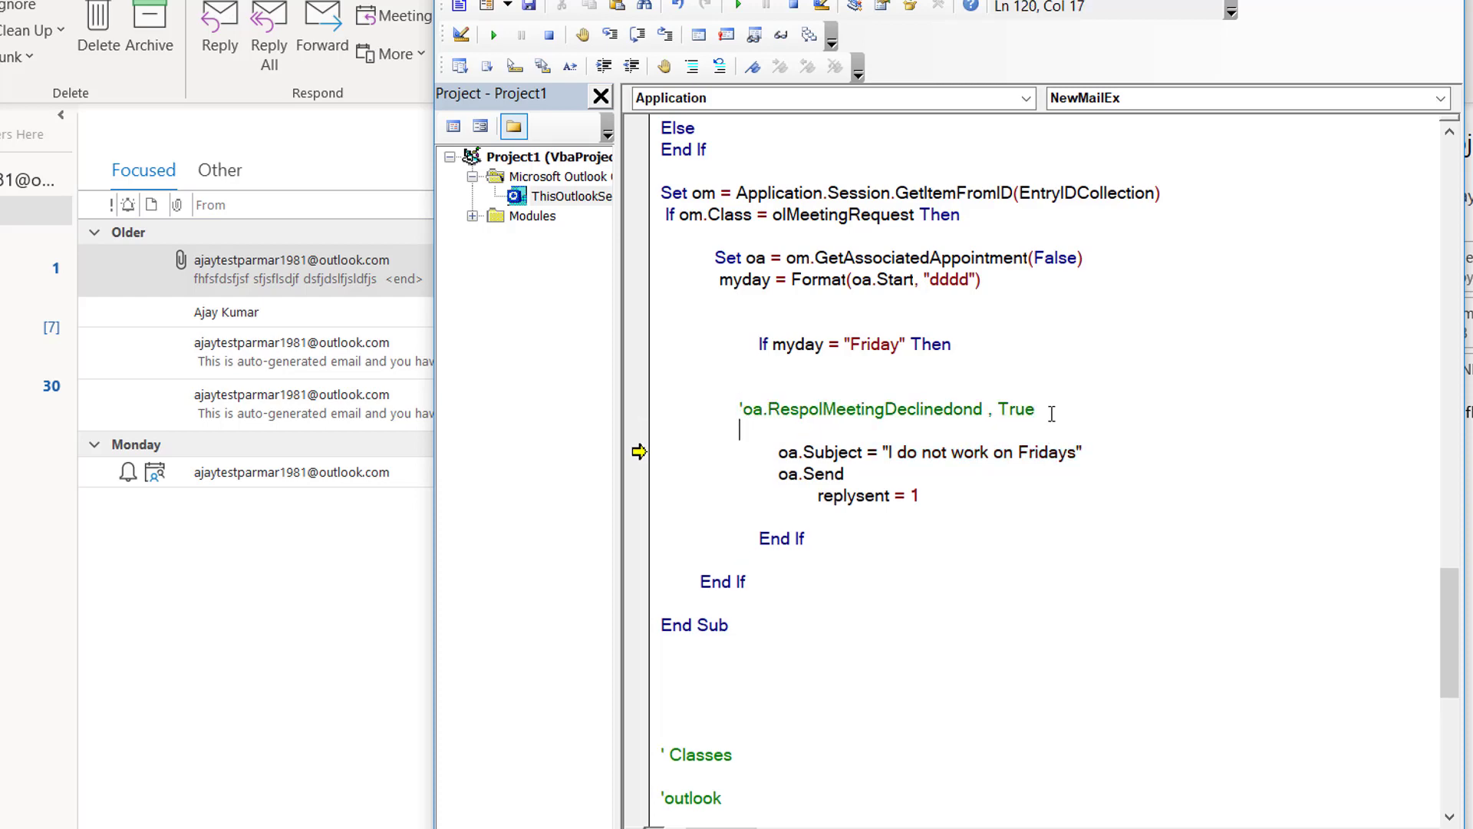
- Write 'oa.Respond olMeetingDeclined, True' on the new line
type("oa.")
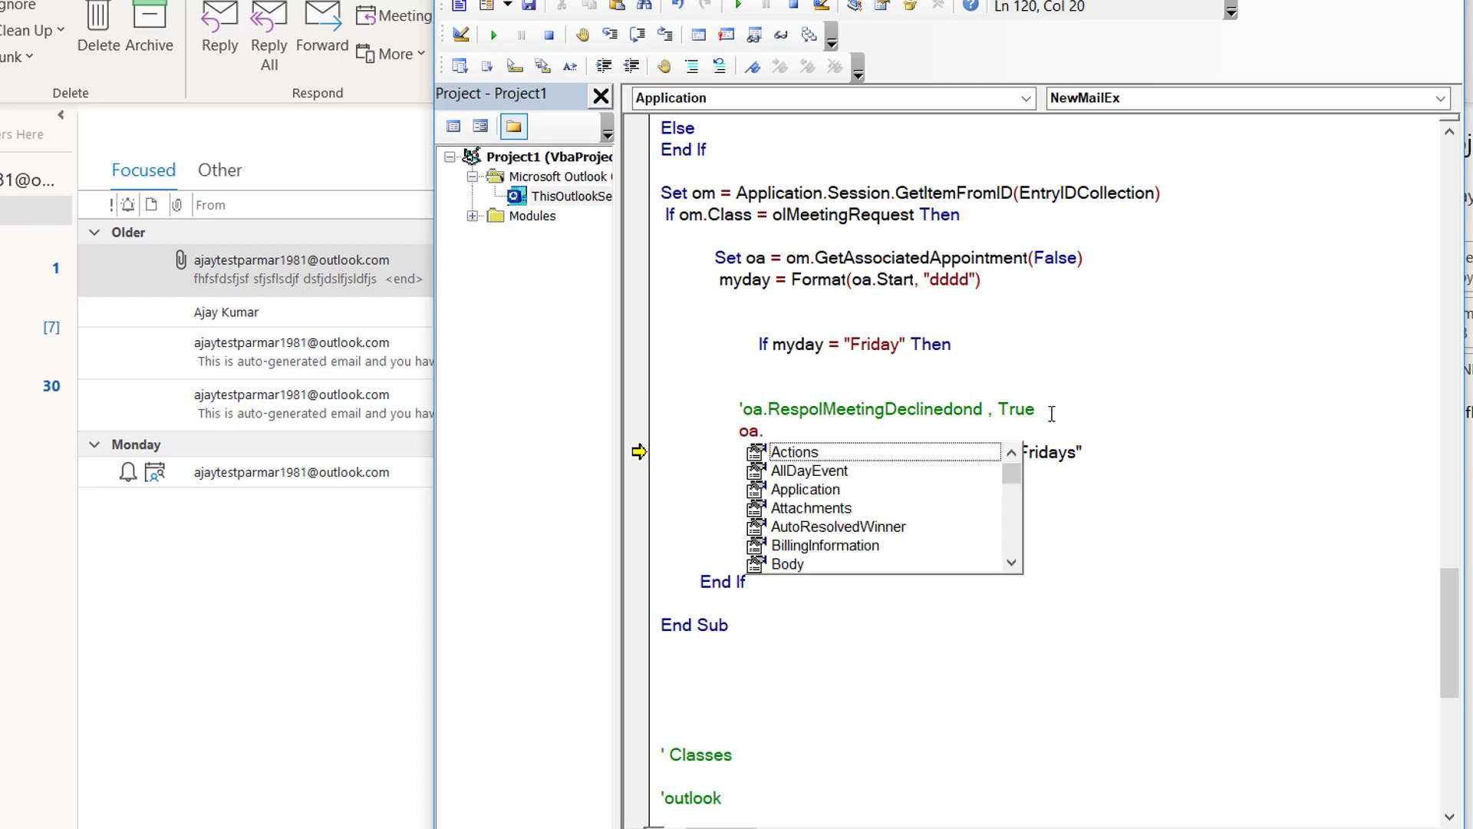
type("res")
key("Down")
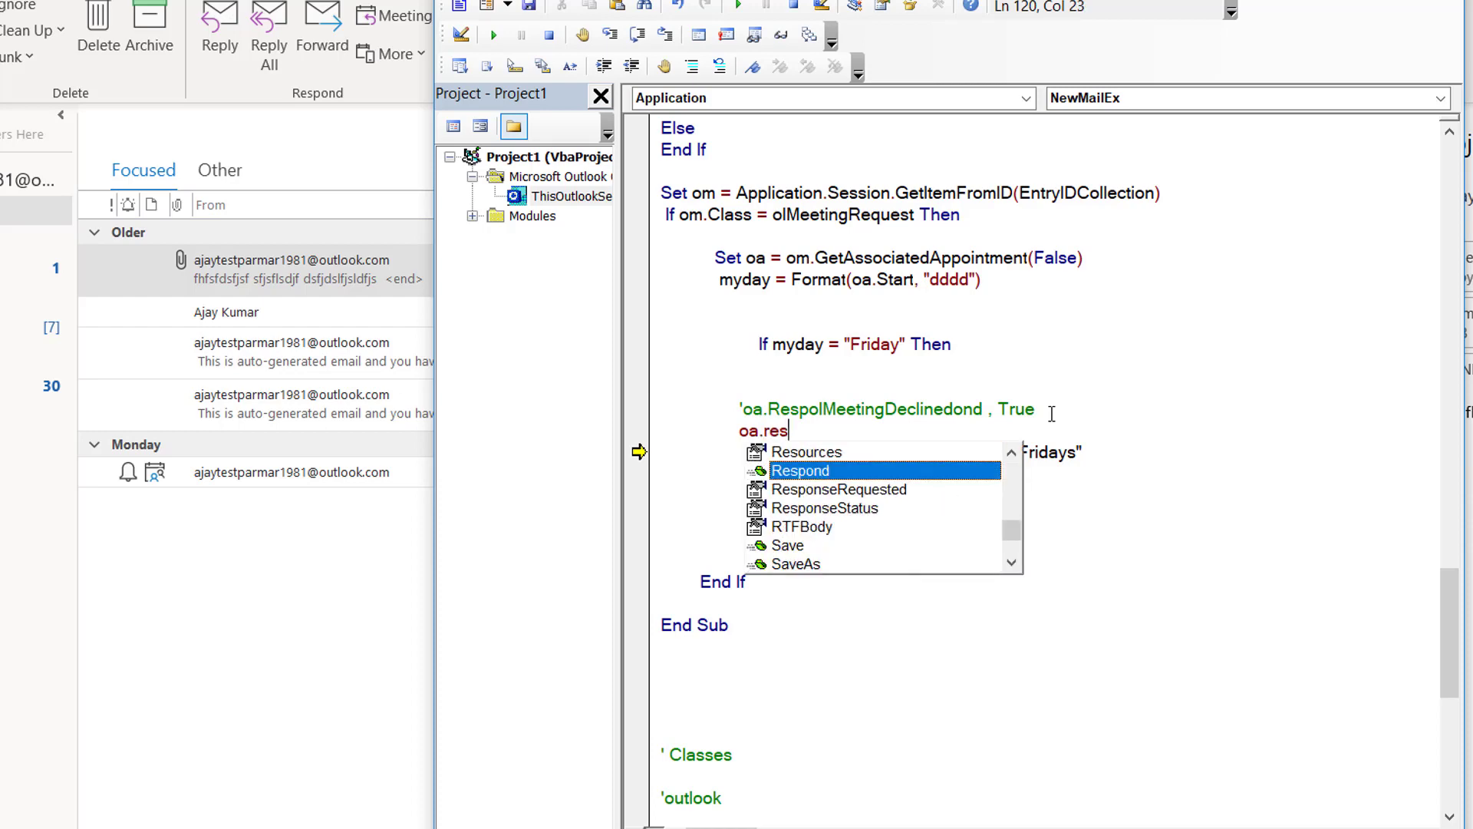
key("Tab")
type(".")
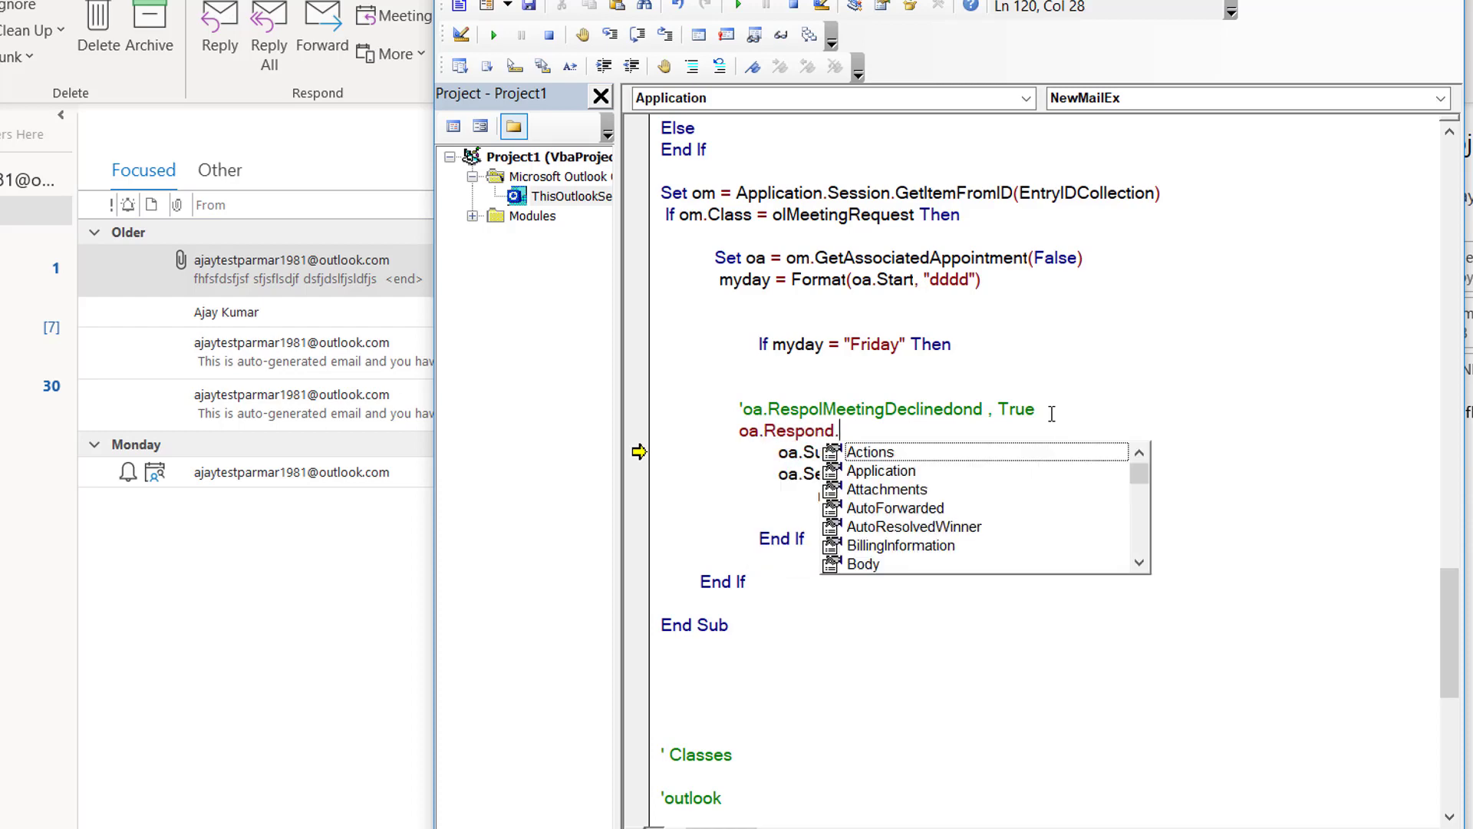
key("BackSpace")
type("=")
key("BackSpace")
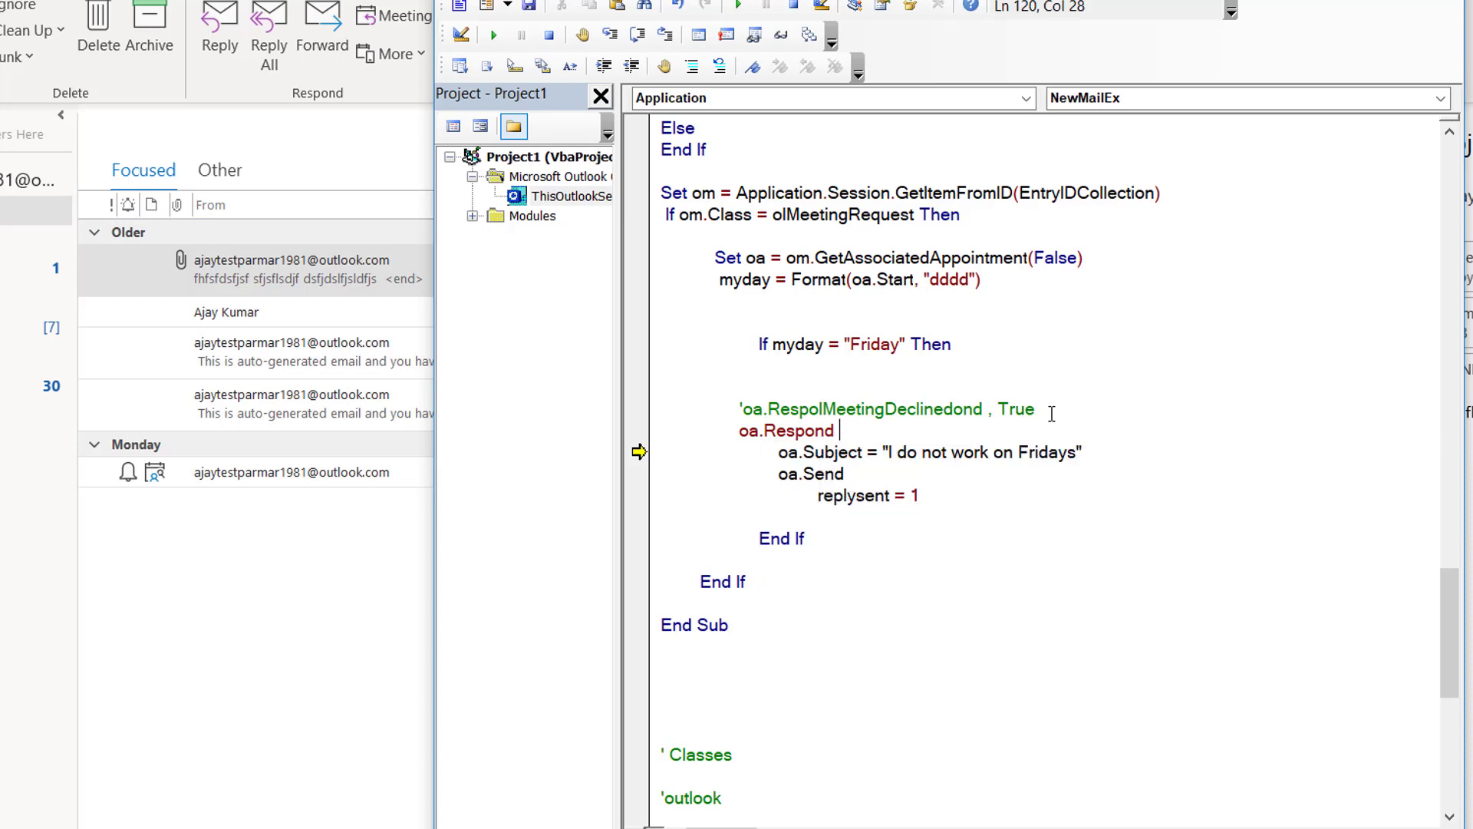
key("BackSpace")
type(".me")
key("BackSpace")
key("BackSpace")
key("BackSpace")
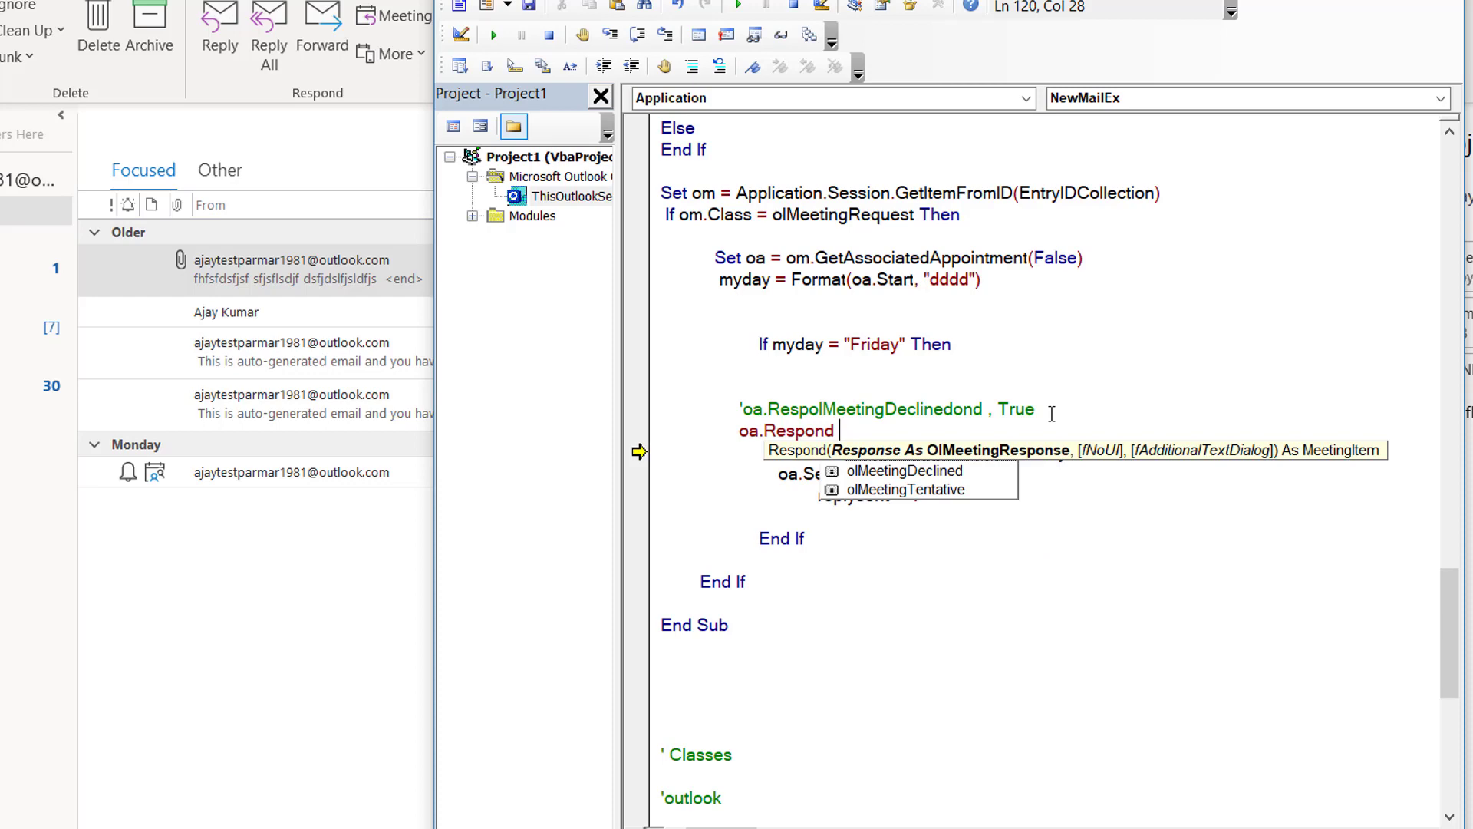
key("Down")
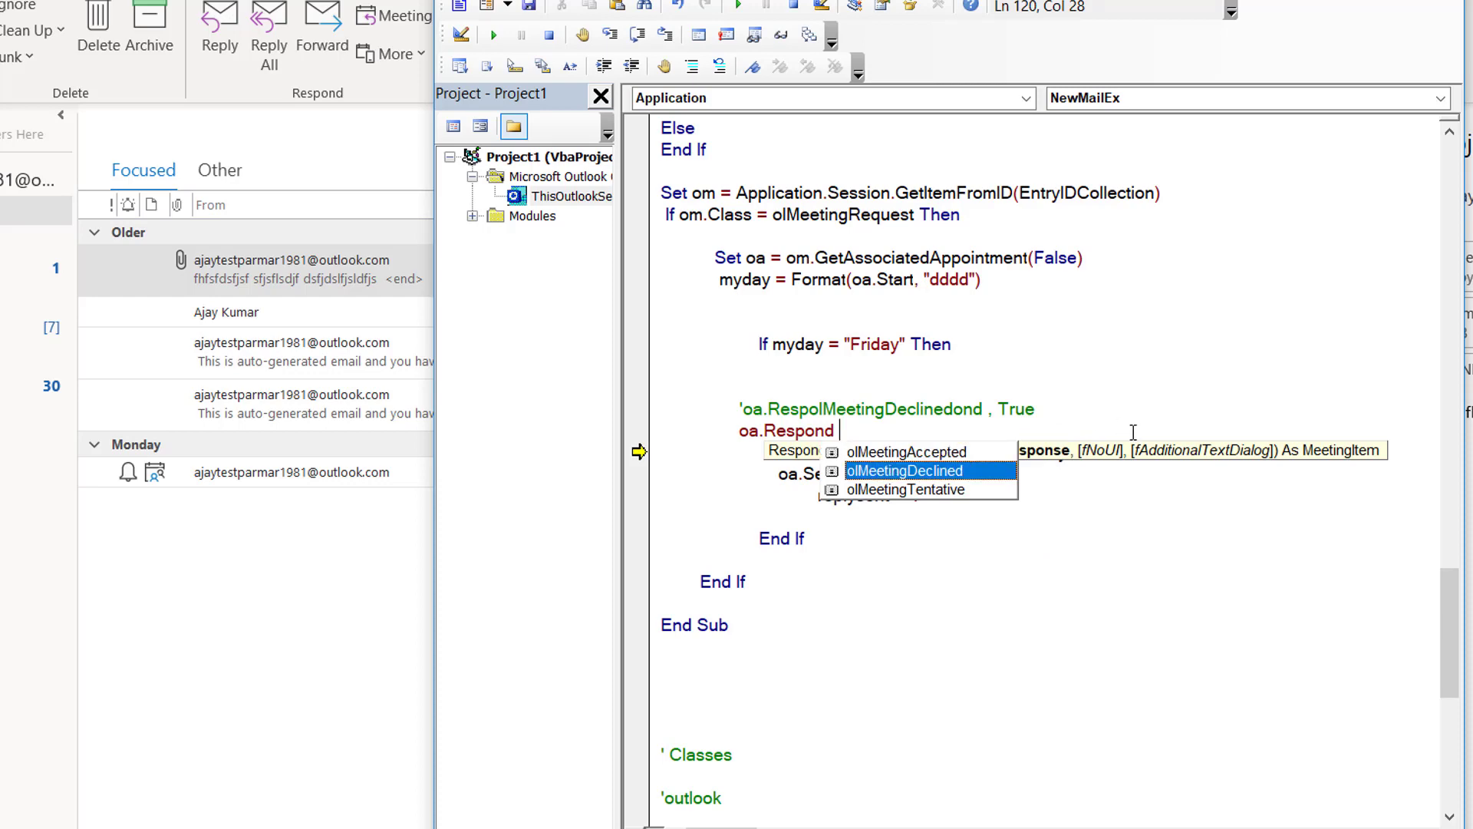
double_click(933, 470)
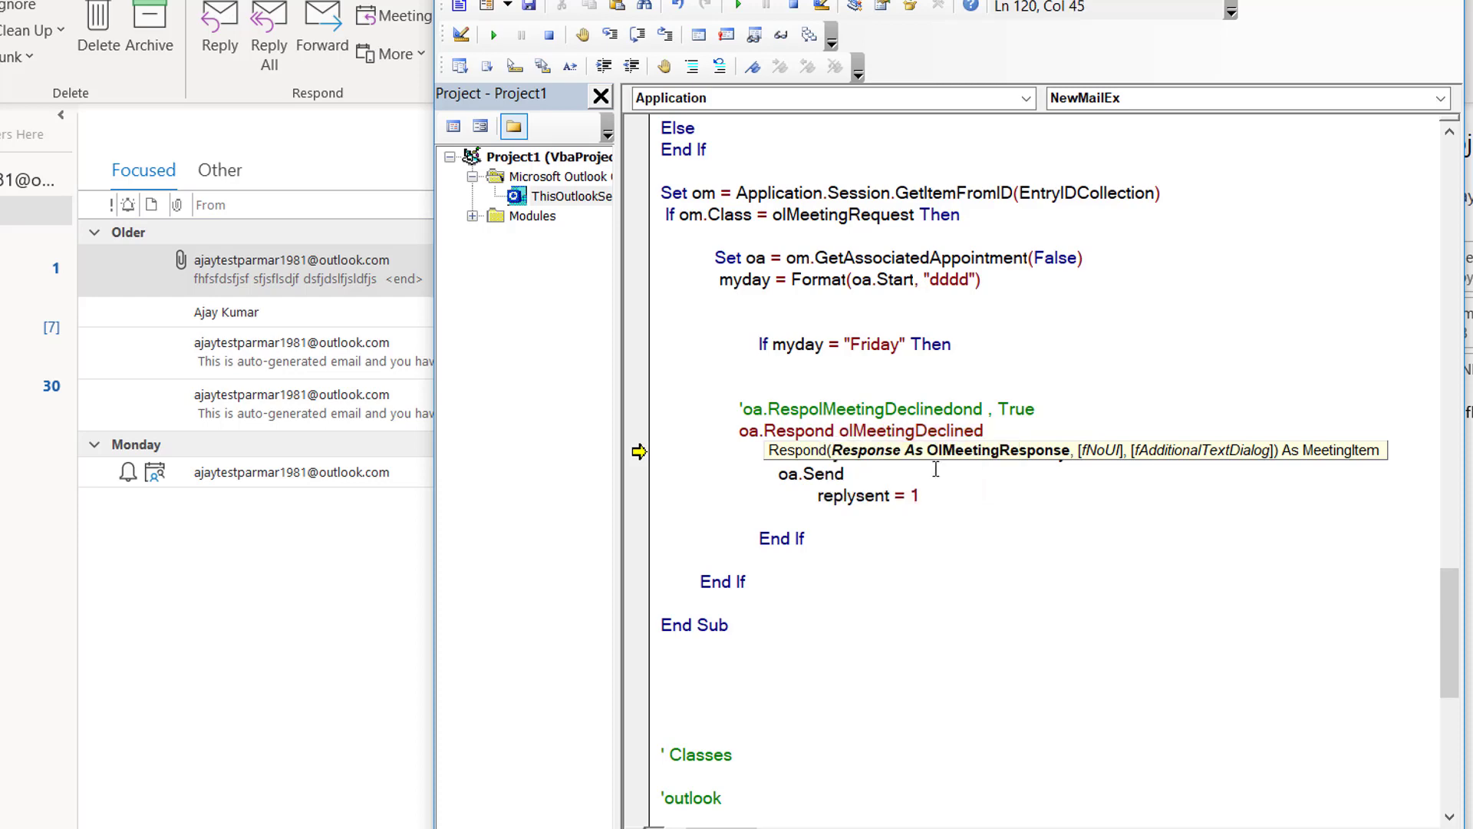
type(",true")
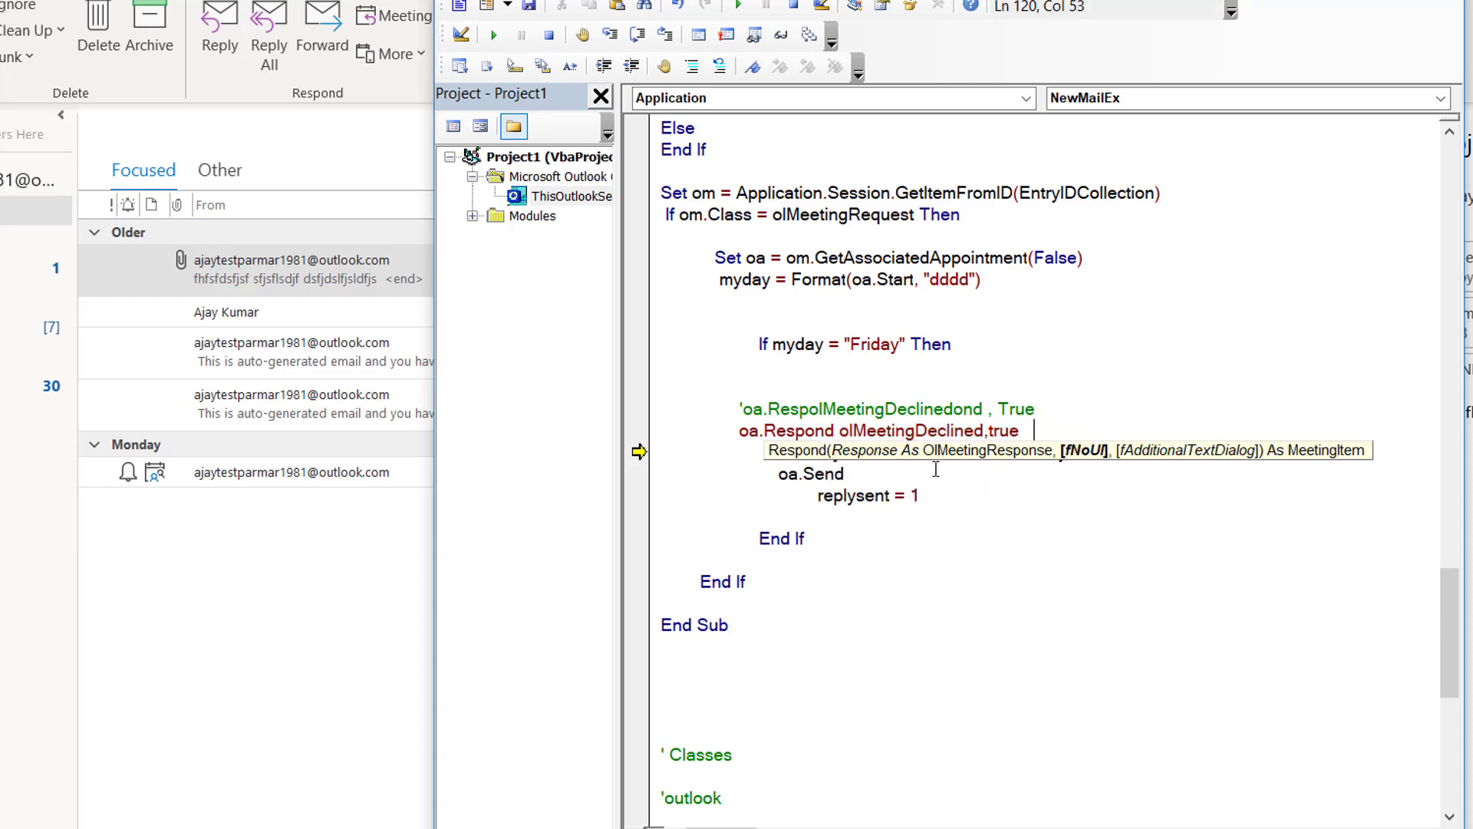
key("Down")
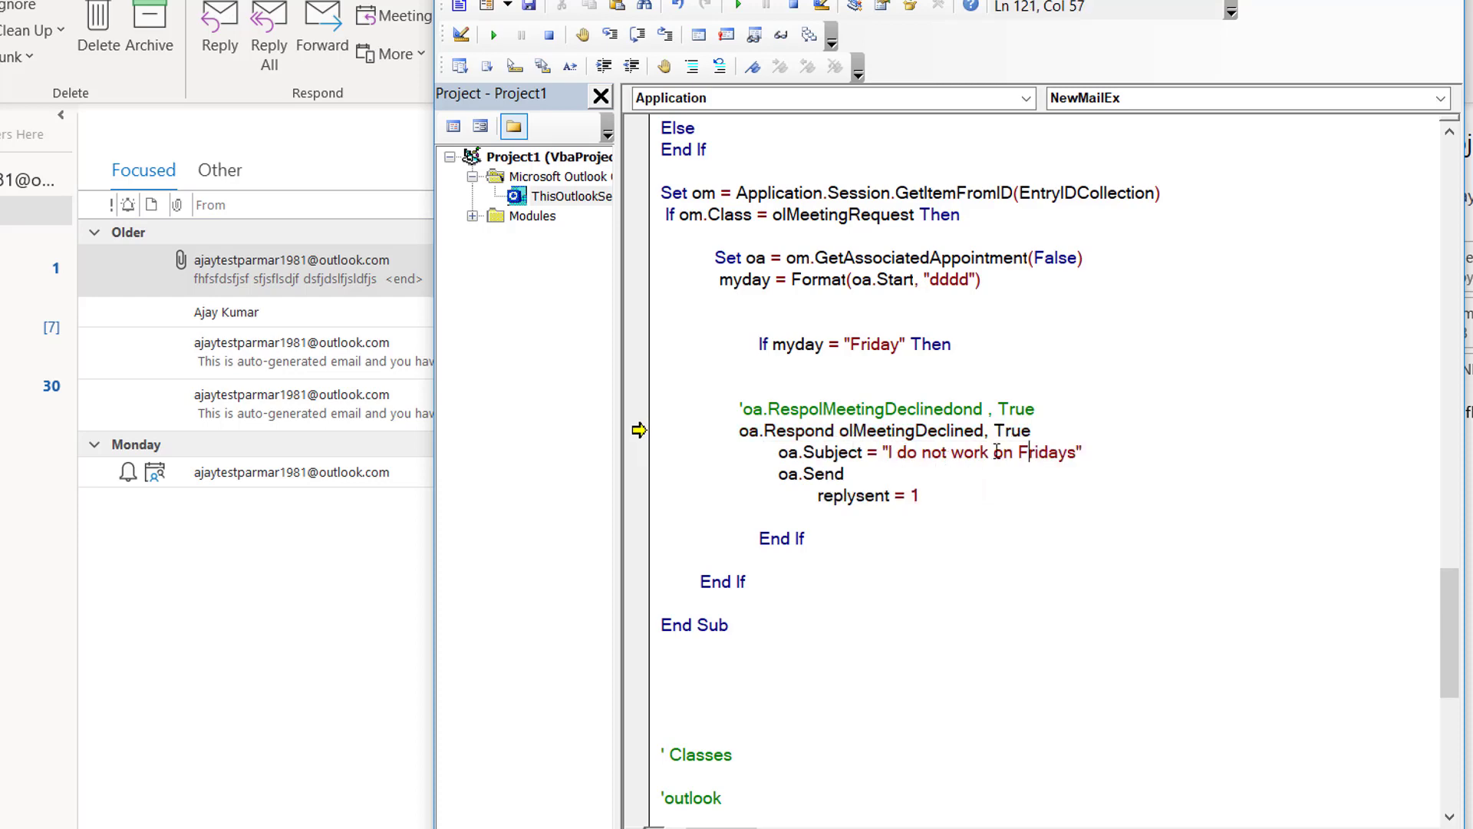
- Check the True argument's value and the misspelled method name on the commented line
double_click(1023, 431)
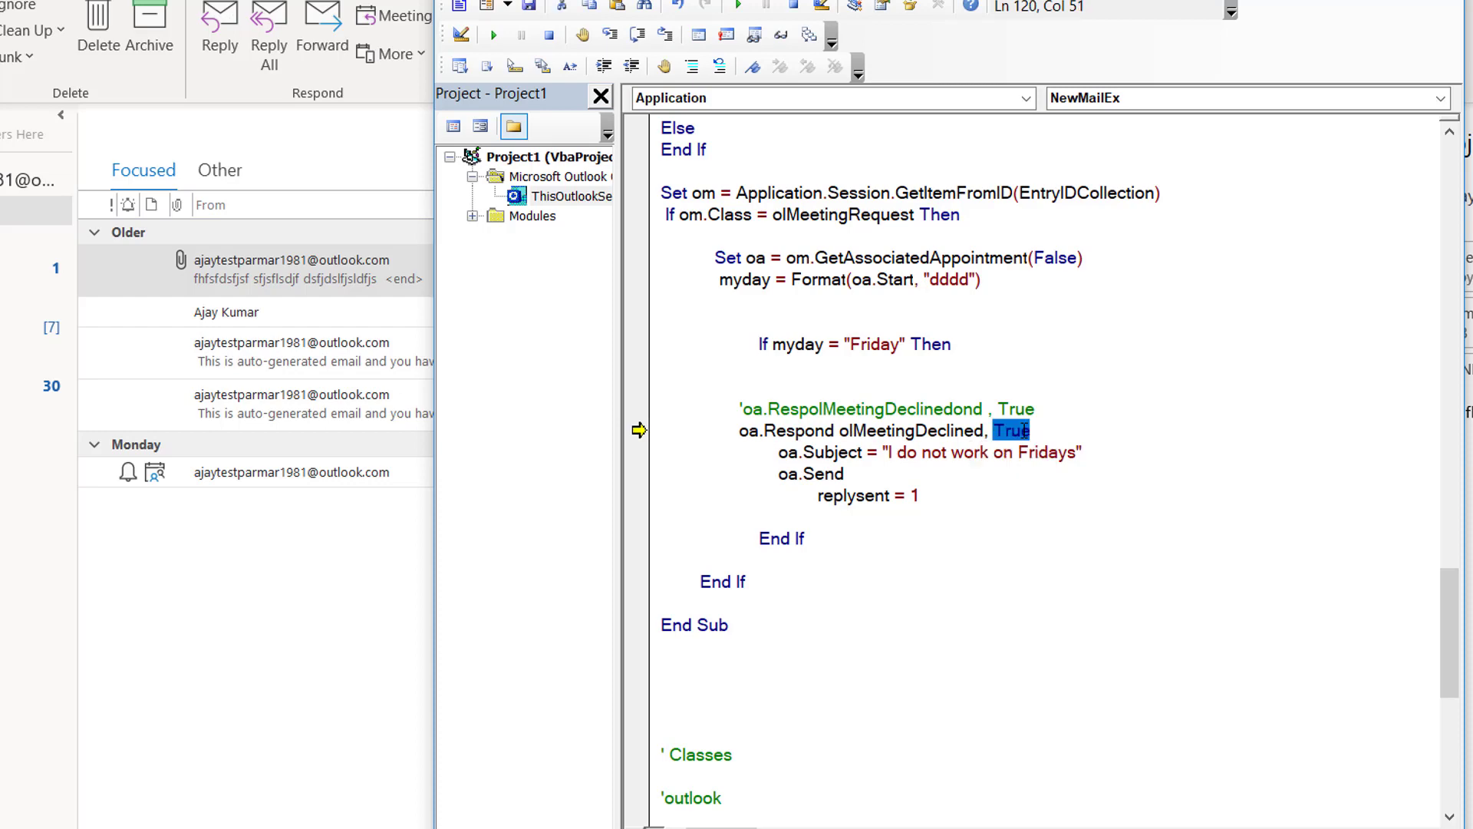
left_click(1060, 431)
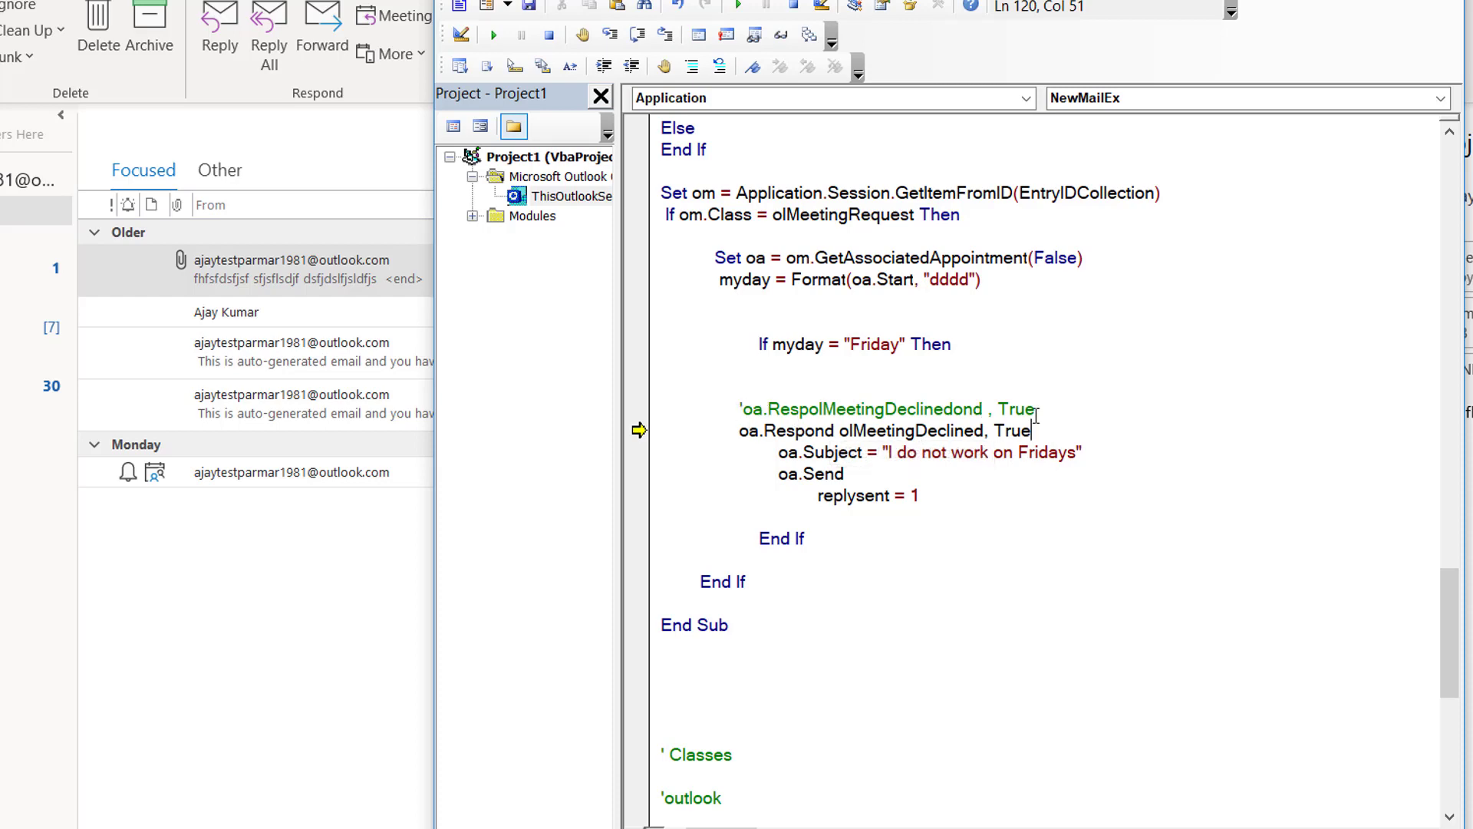
mouse_move(913, 431)
double_click(883, 412)
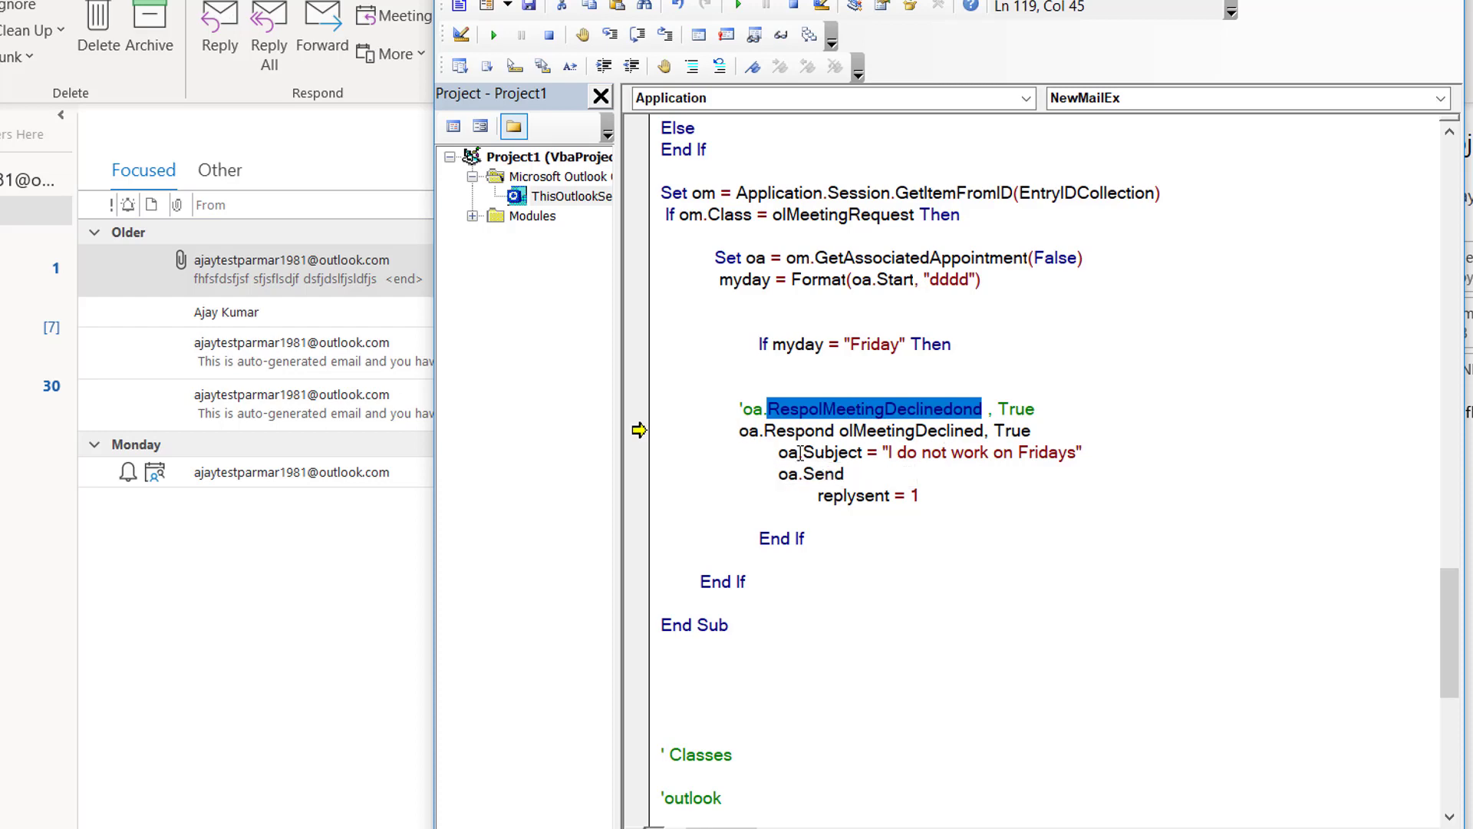
left_click(947, 454)
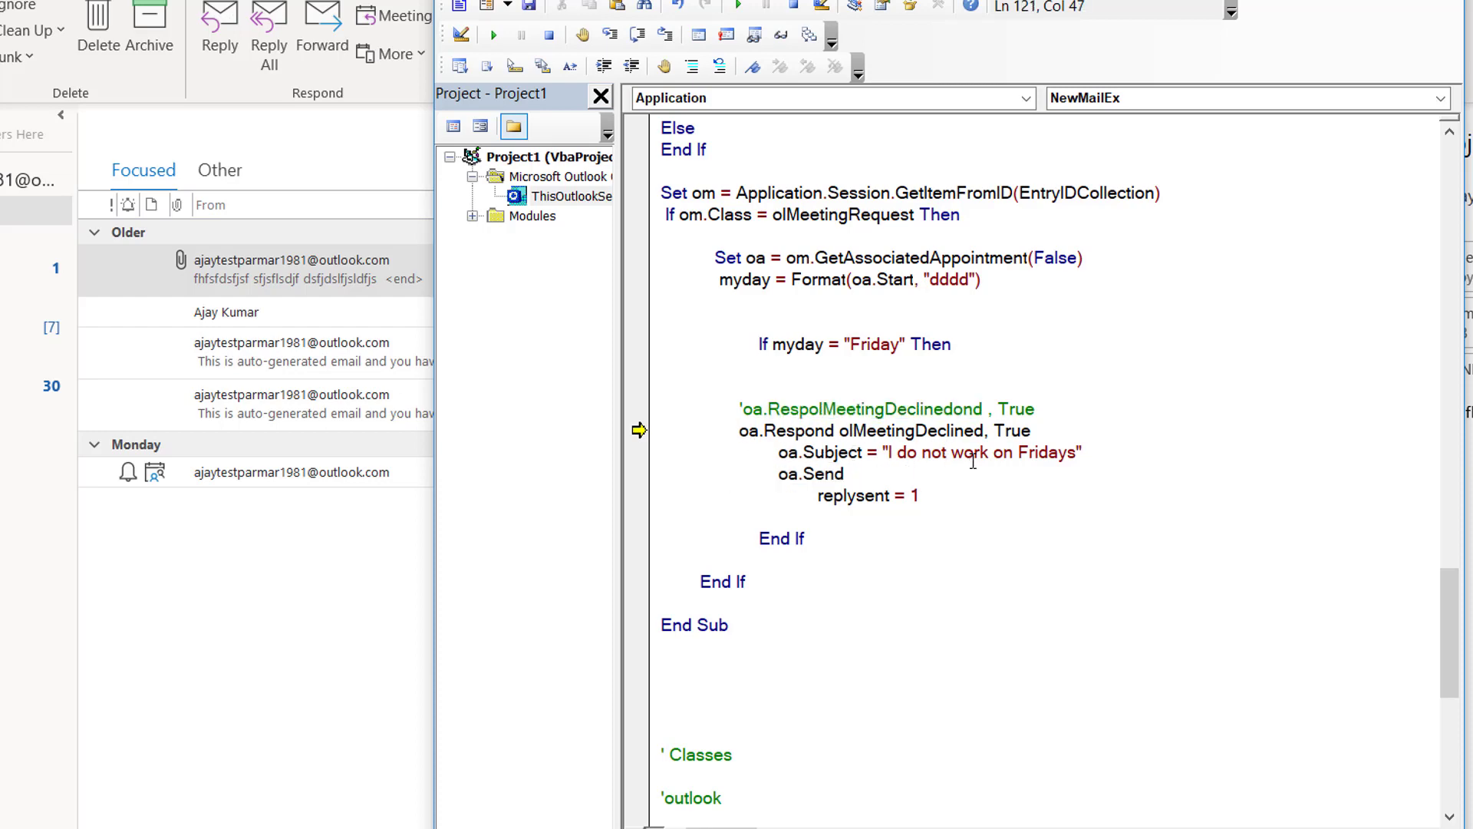
- Add an empty line after the oa.Send line
left_click(781, 476)
left_click(865, 481)
key("Return")
type("oa.")
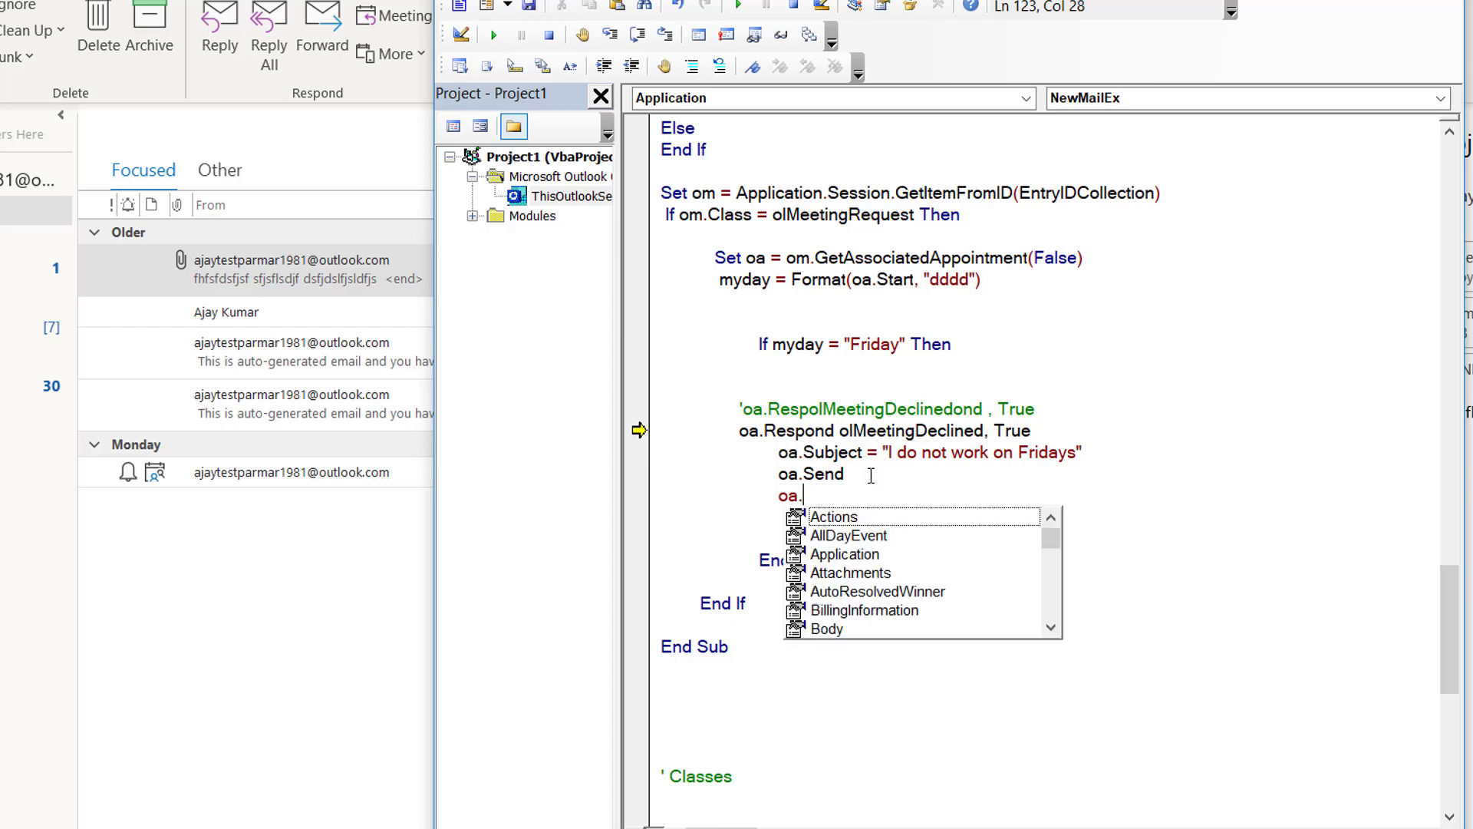
type("dis")
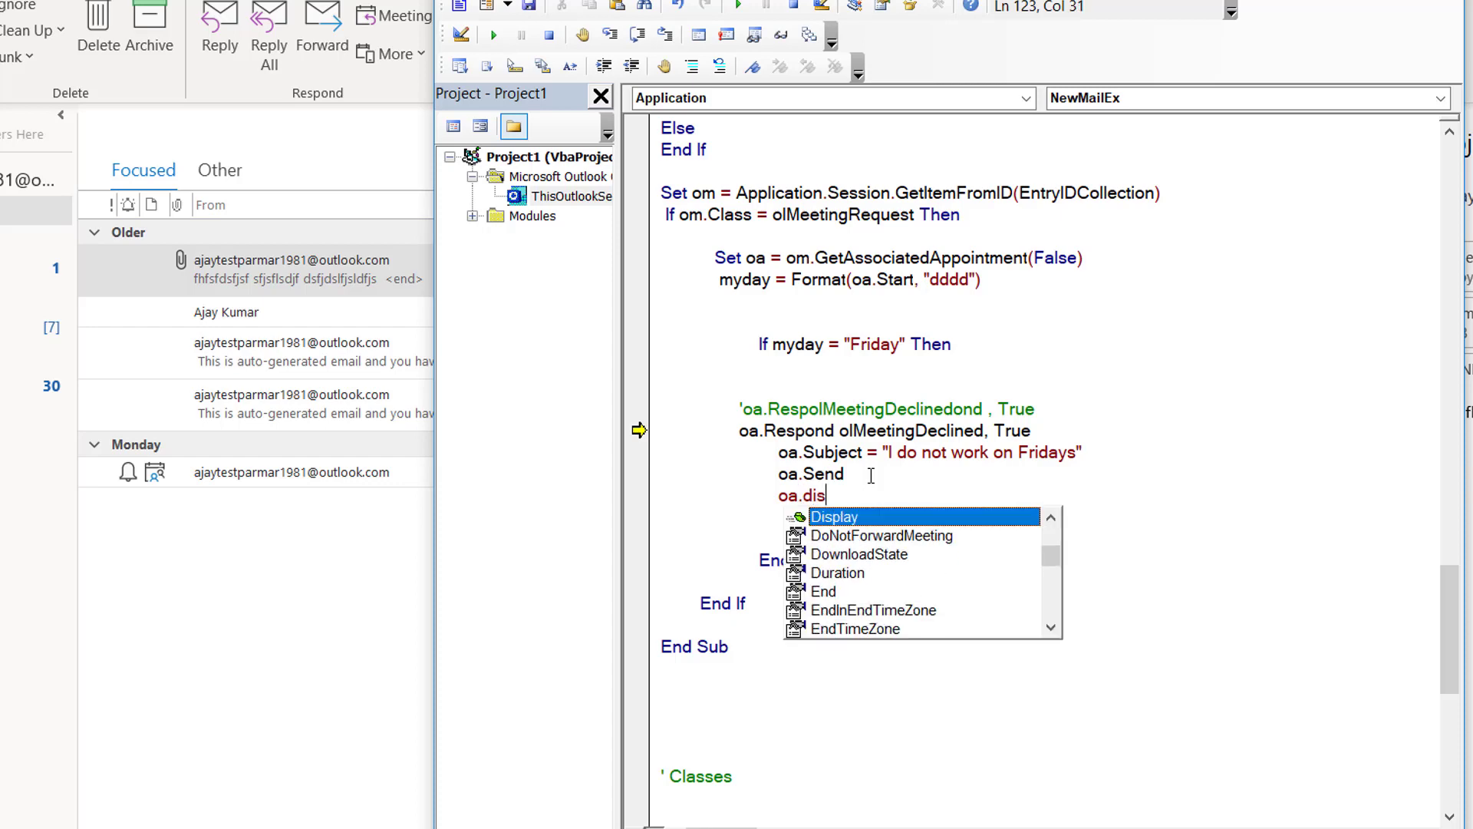
key("BackSpace")
key("BackSpace")
key("BackSpace")
key("BackSpace")
key("BackSpace")
key("BackSpace")
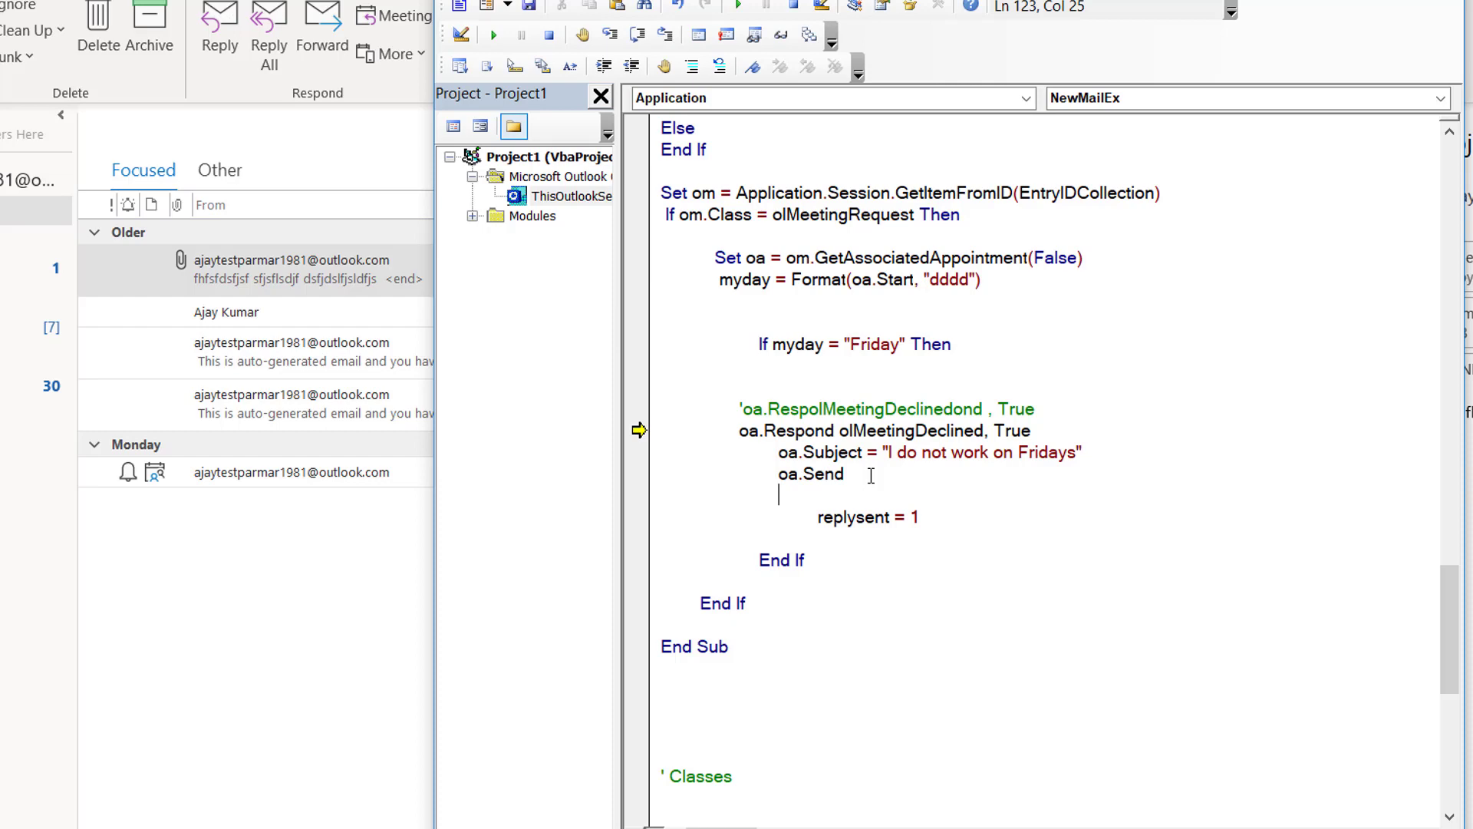
- Step the macro through Respond, the subject assignment and the send to End Sub
left_click(610, 36)
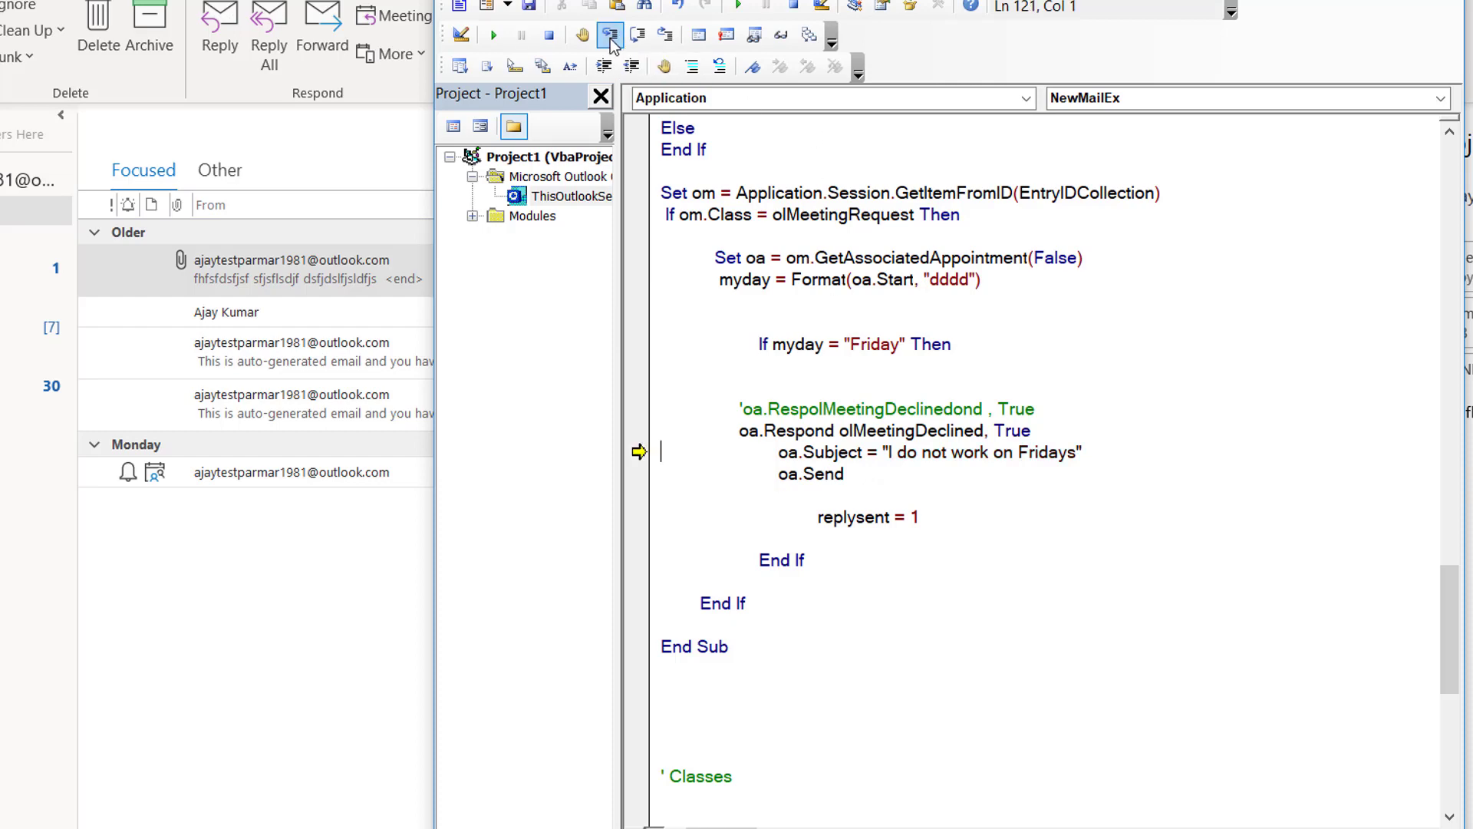
left_click(612, 40)
left_click(611, 41)
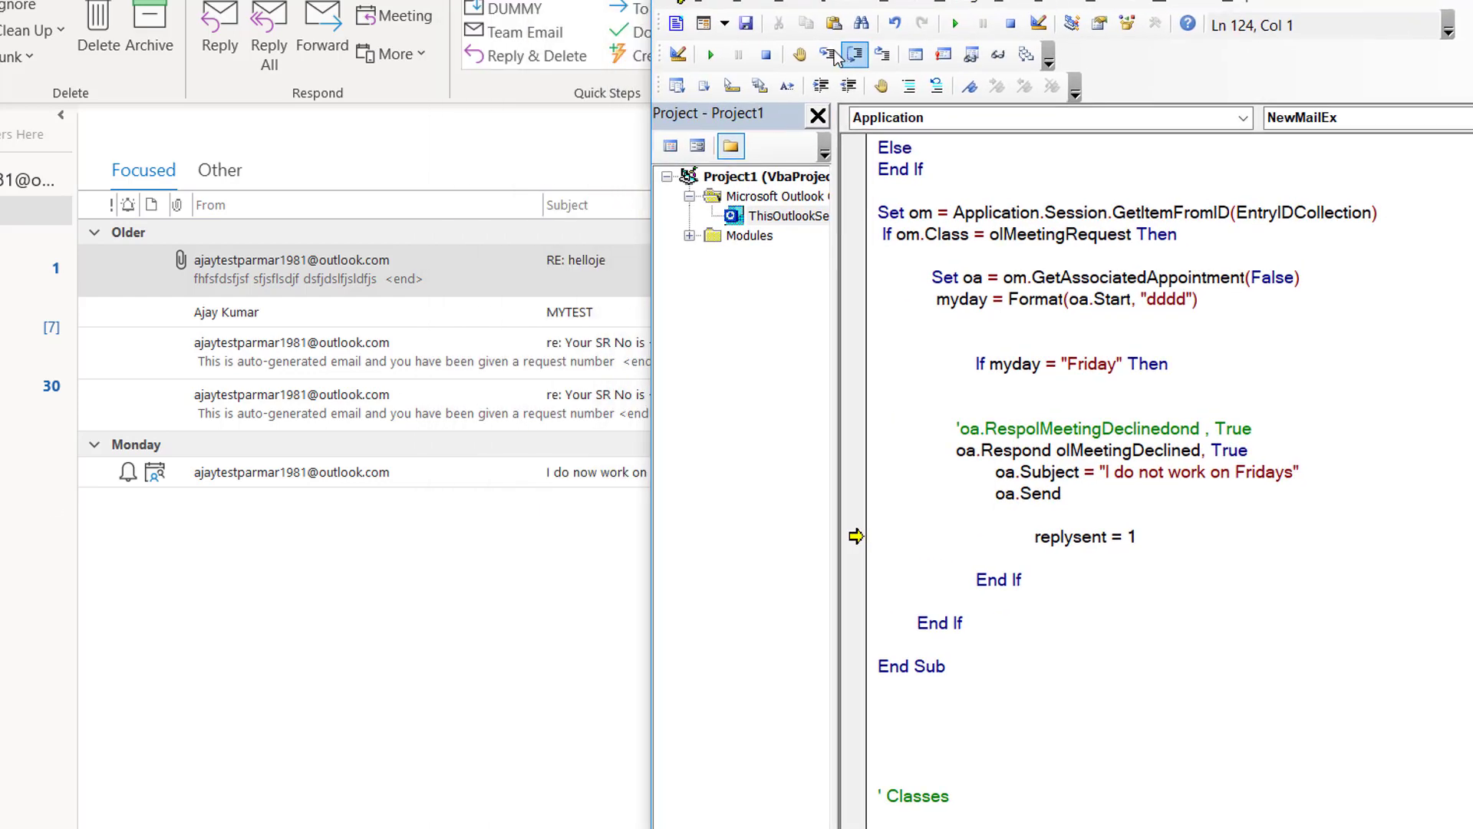
left_click(829, 55)
left_click(829, 55)
left_click(829, 54)
left_click(832, 55)
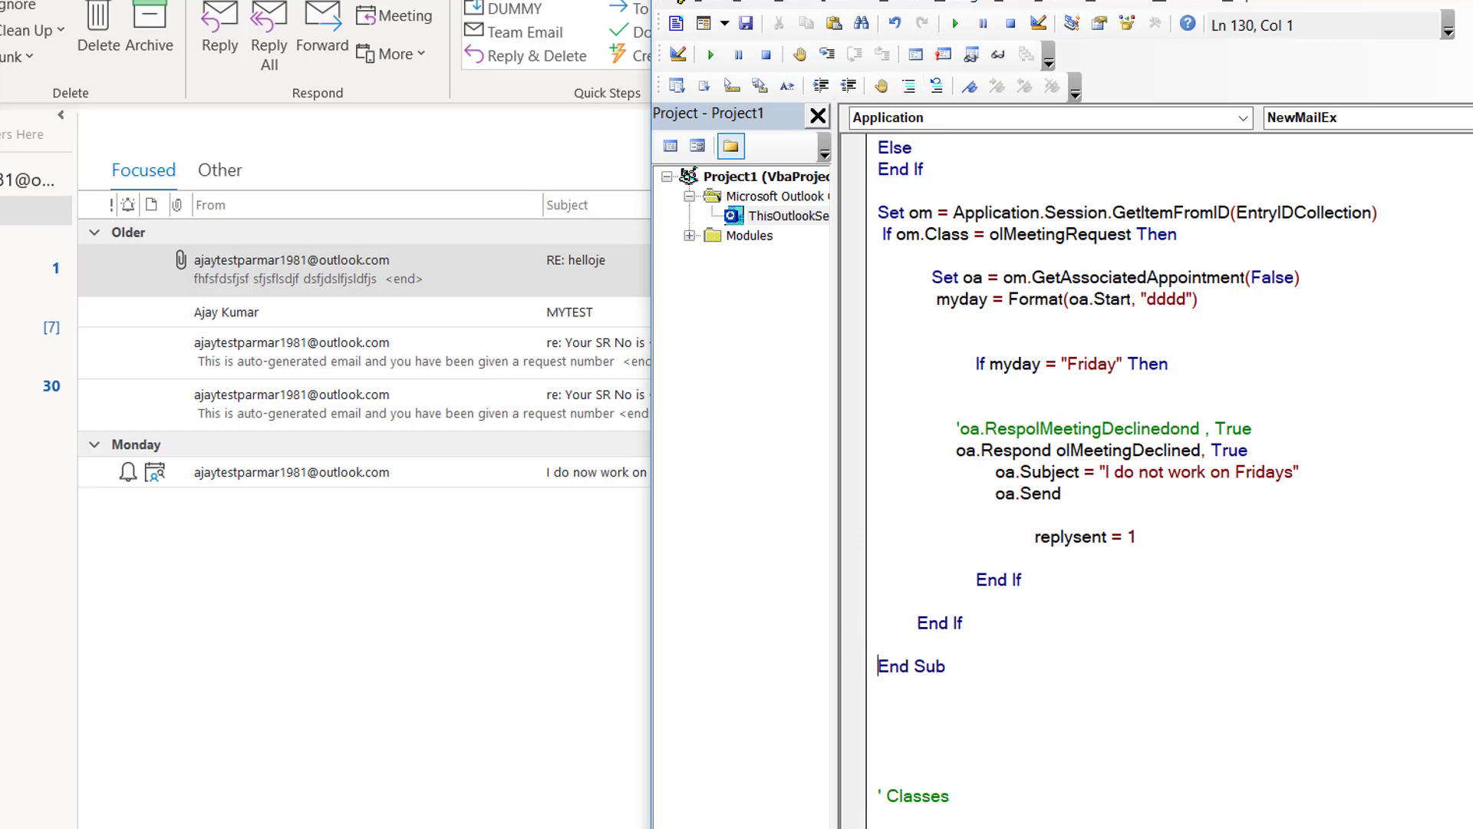
scroll(900, 638, "up", 8)
scroll(900, 639, "down", 1)
scroll(899, 638, "down", 1)
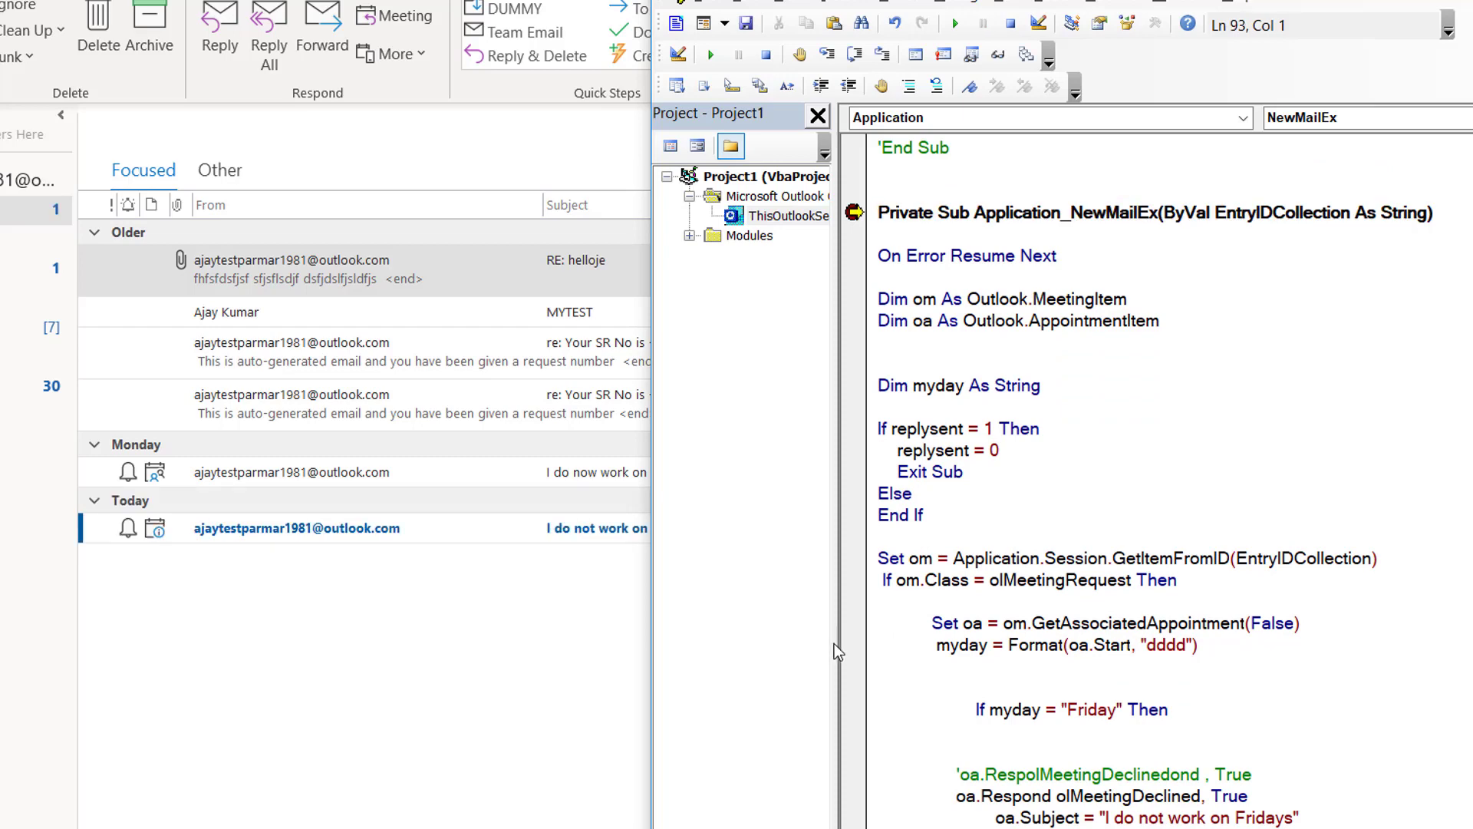
- Resize the VBA editor and open the 'I do not work on Fridays' reply in the inbox
left_click_drag(832, 639, 766, 644)
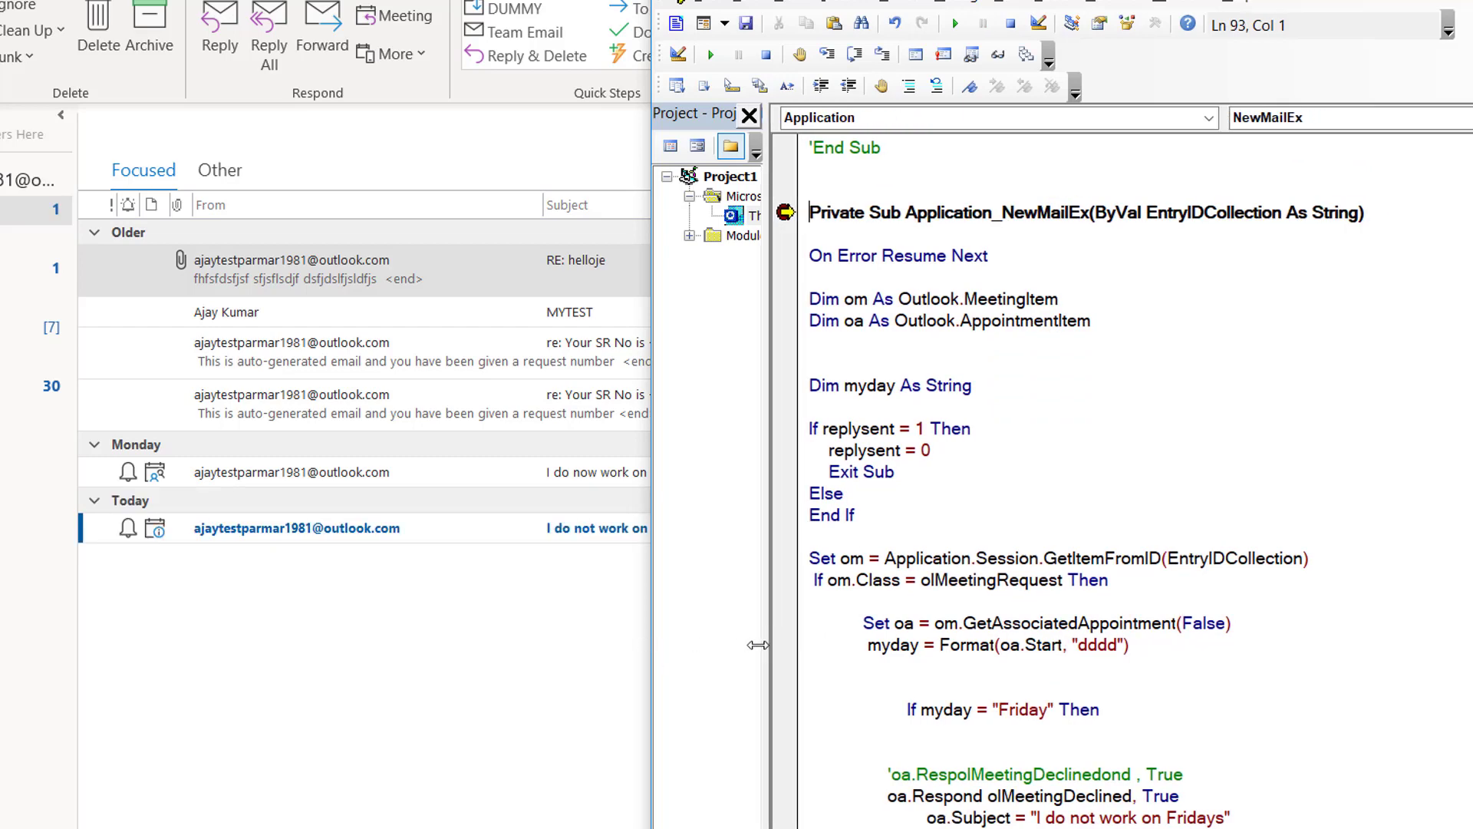
left_click_drag(652, 645, 843, 646)
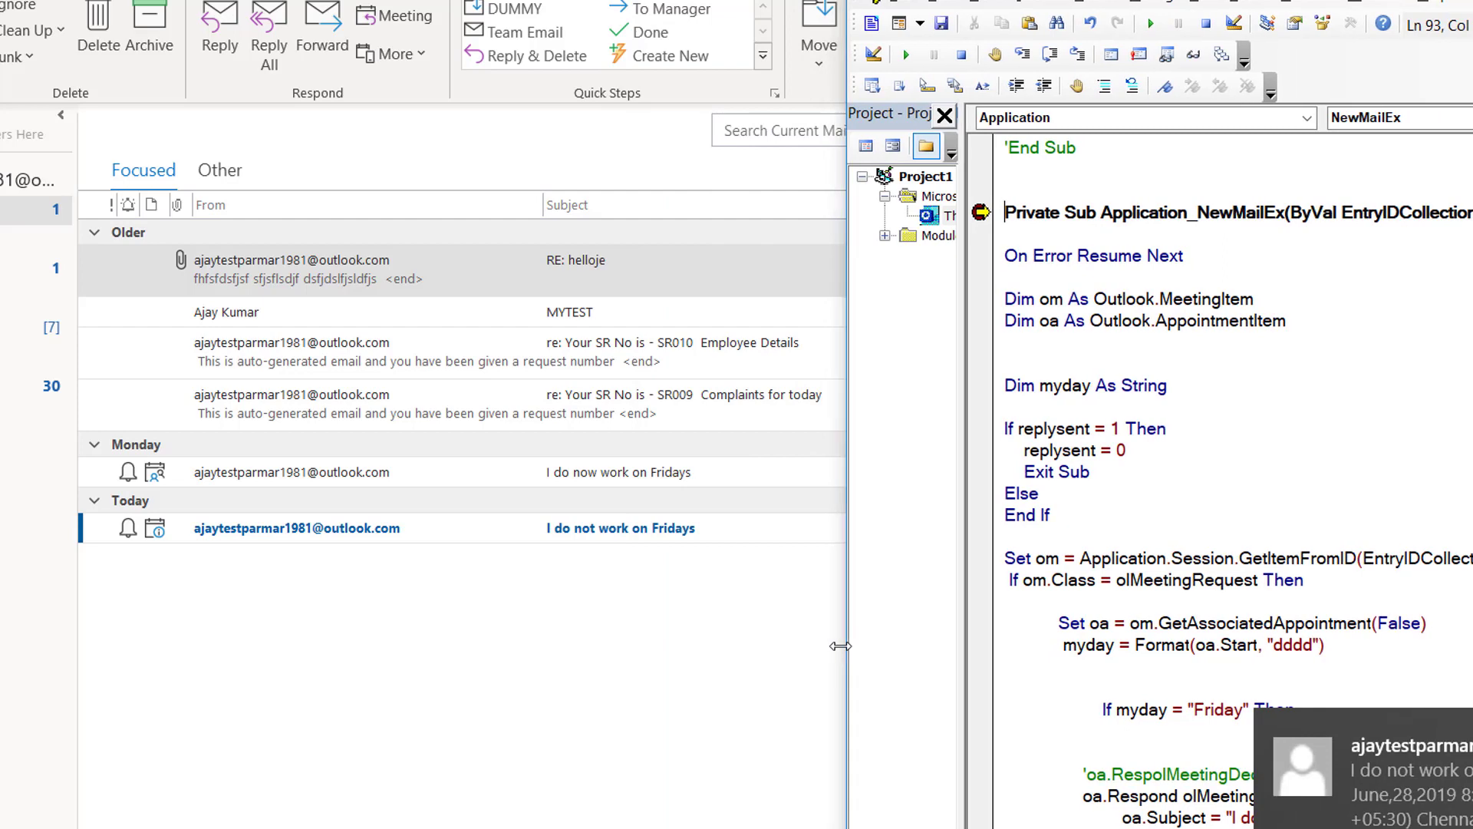
left_click(610, 532)
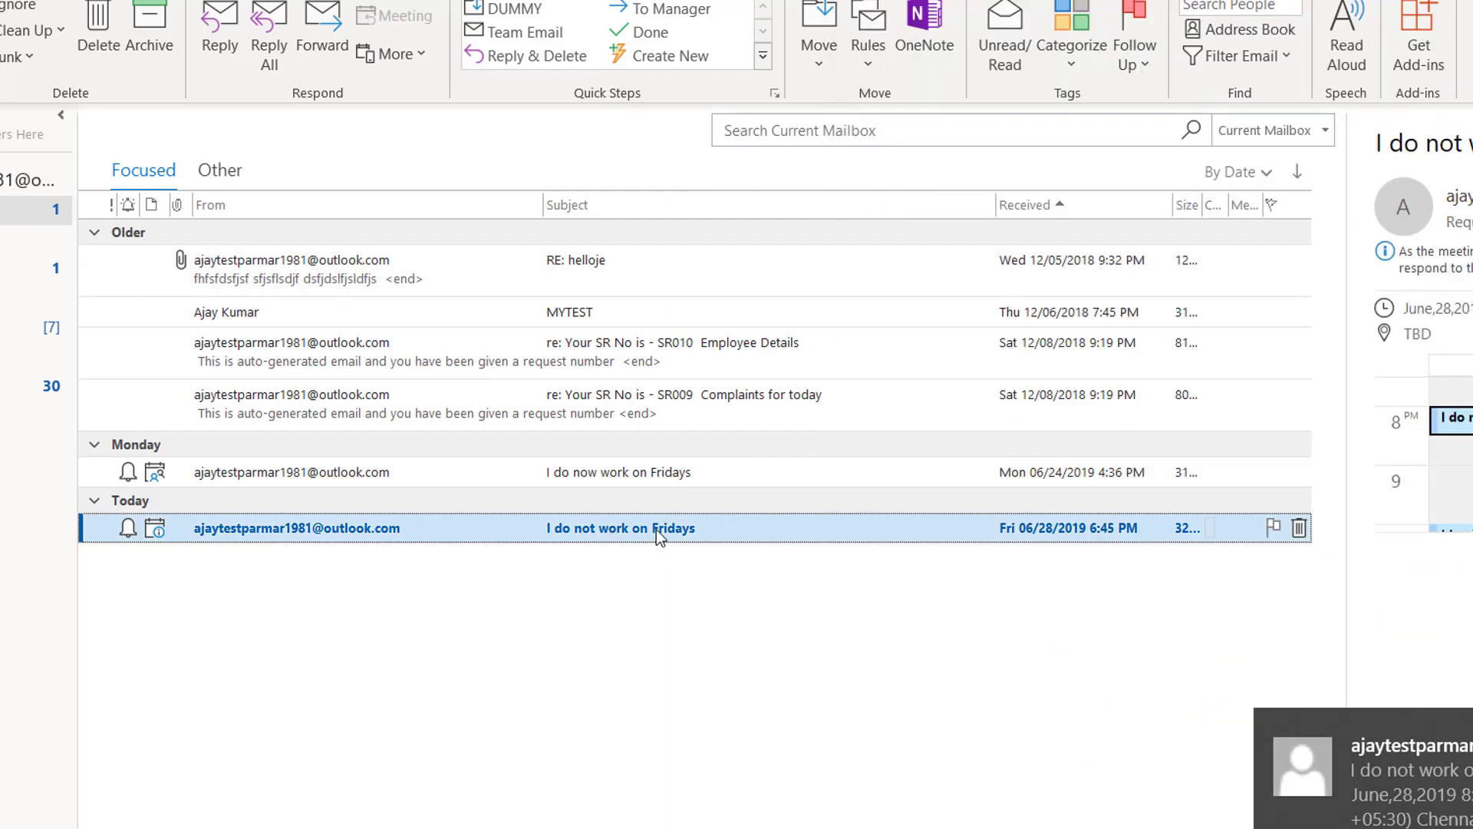
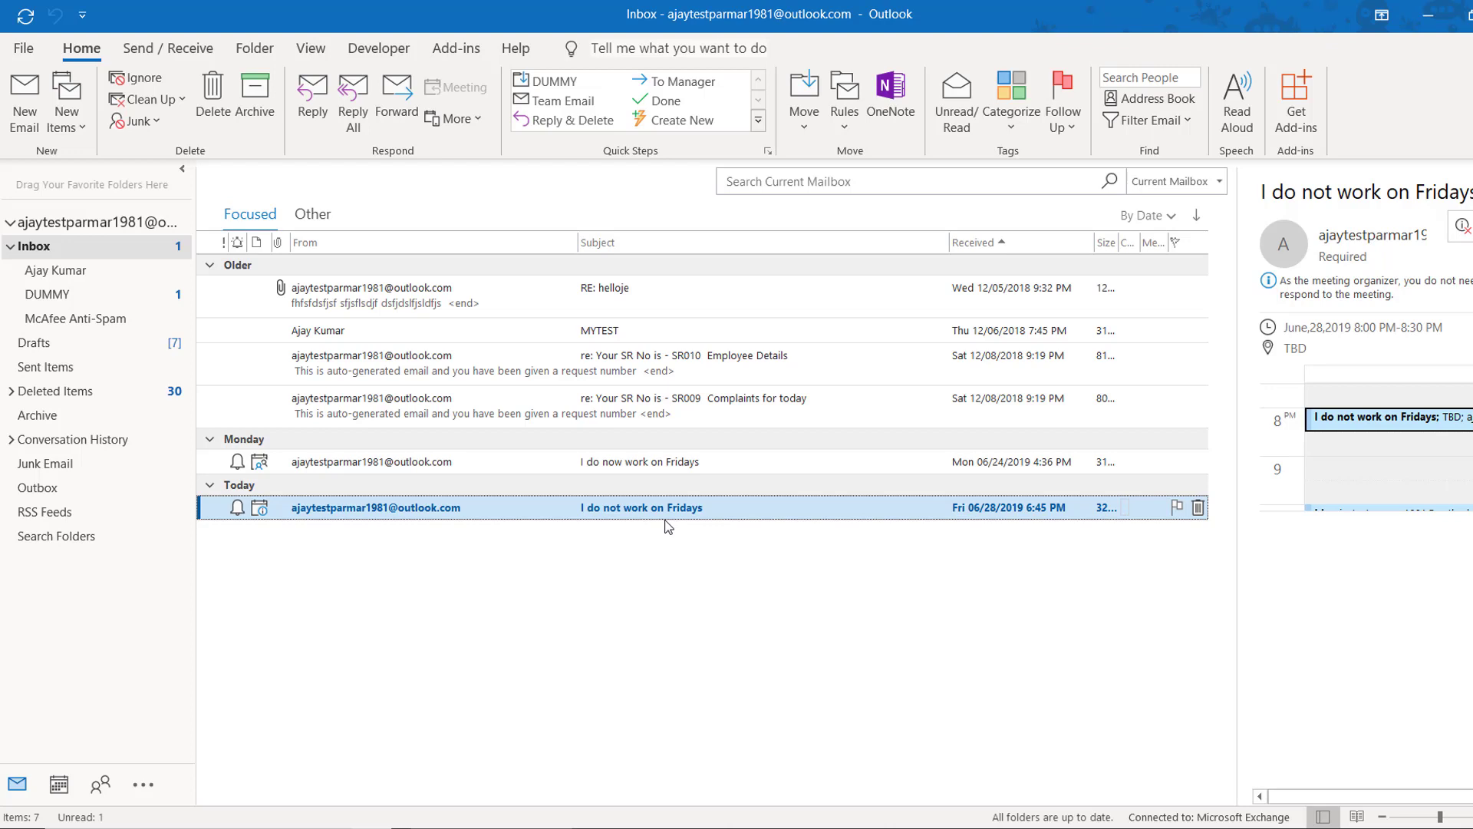
- Open the 'I do not work on Fridays' meeting request listed under Today in the Inbox
double_click(625, 513)
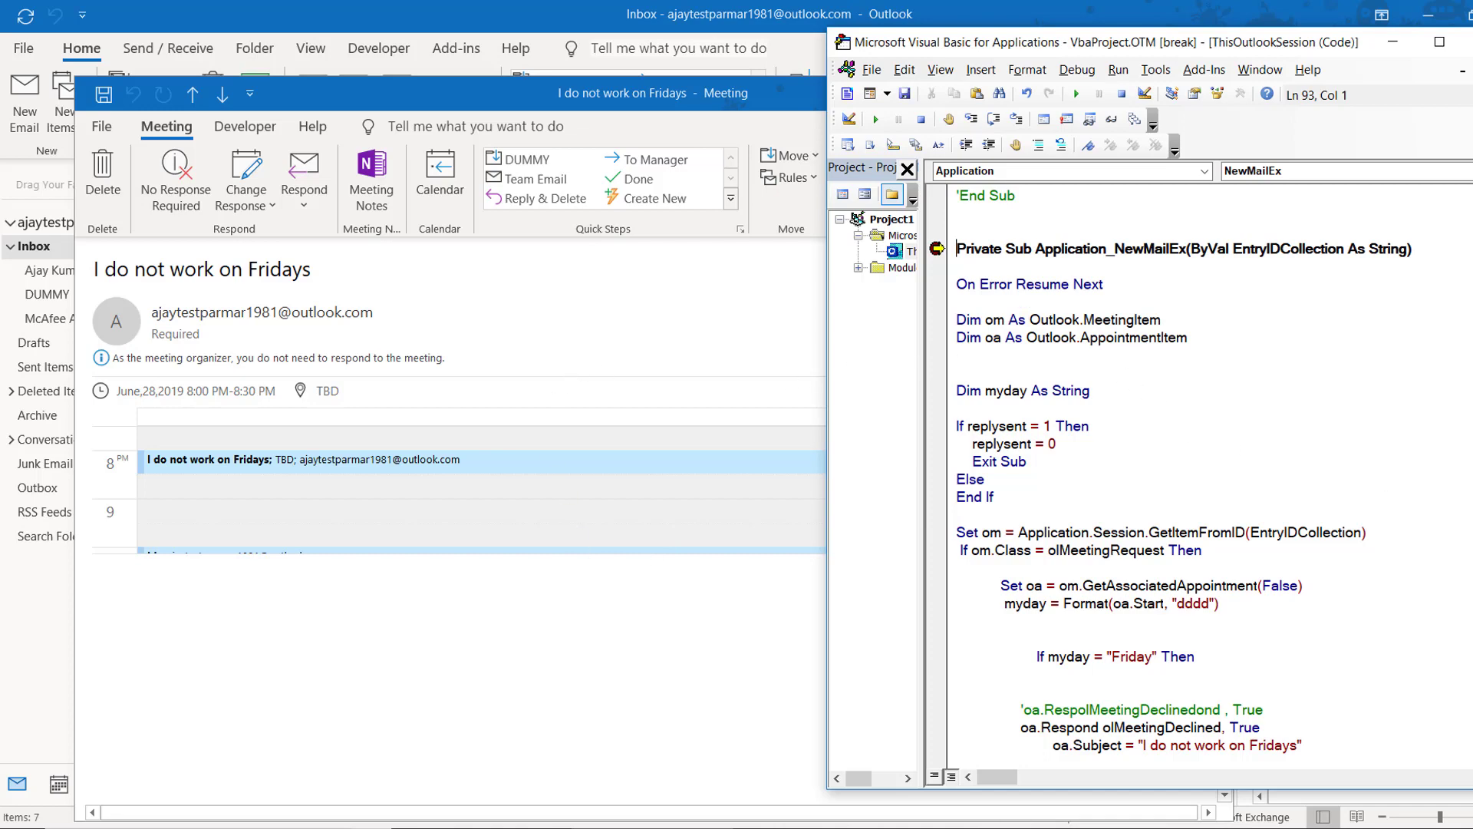
- Select the replysent variable and maximize the VBA editor window
scroll(1197, 475, "down", 10)
scroll(1197, 476, "up", 4)
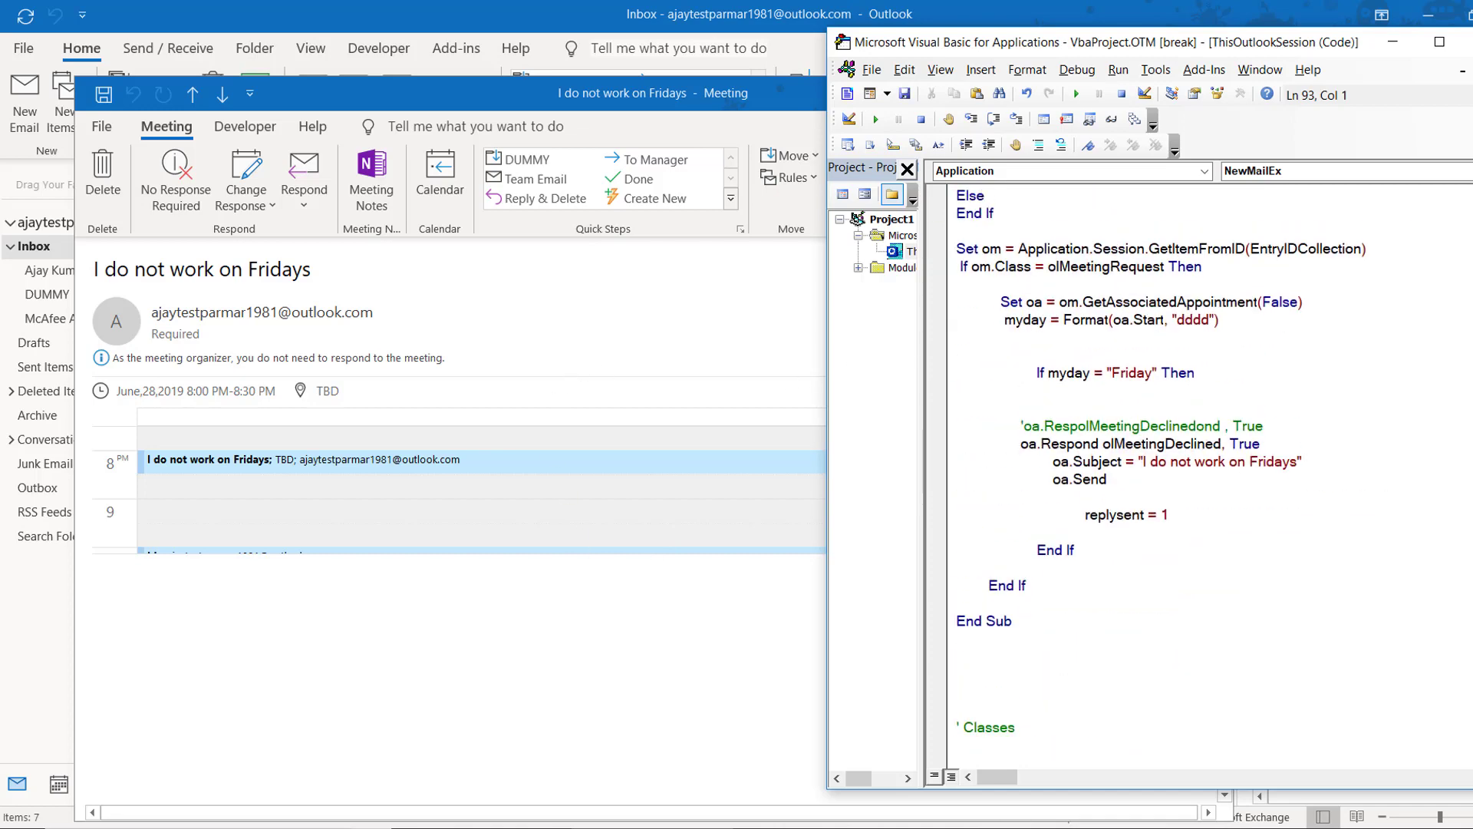
scroll(1197, 476, "down", 1)
double_click(1119, 481)
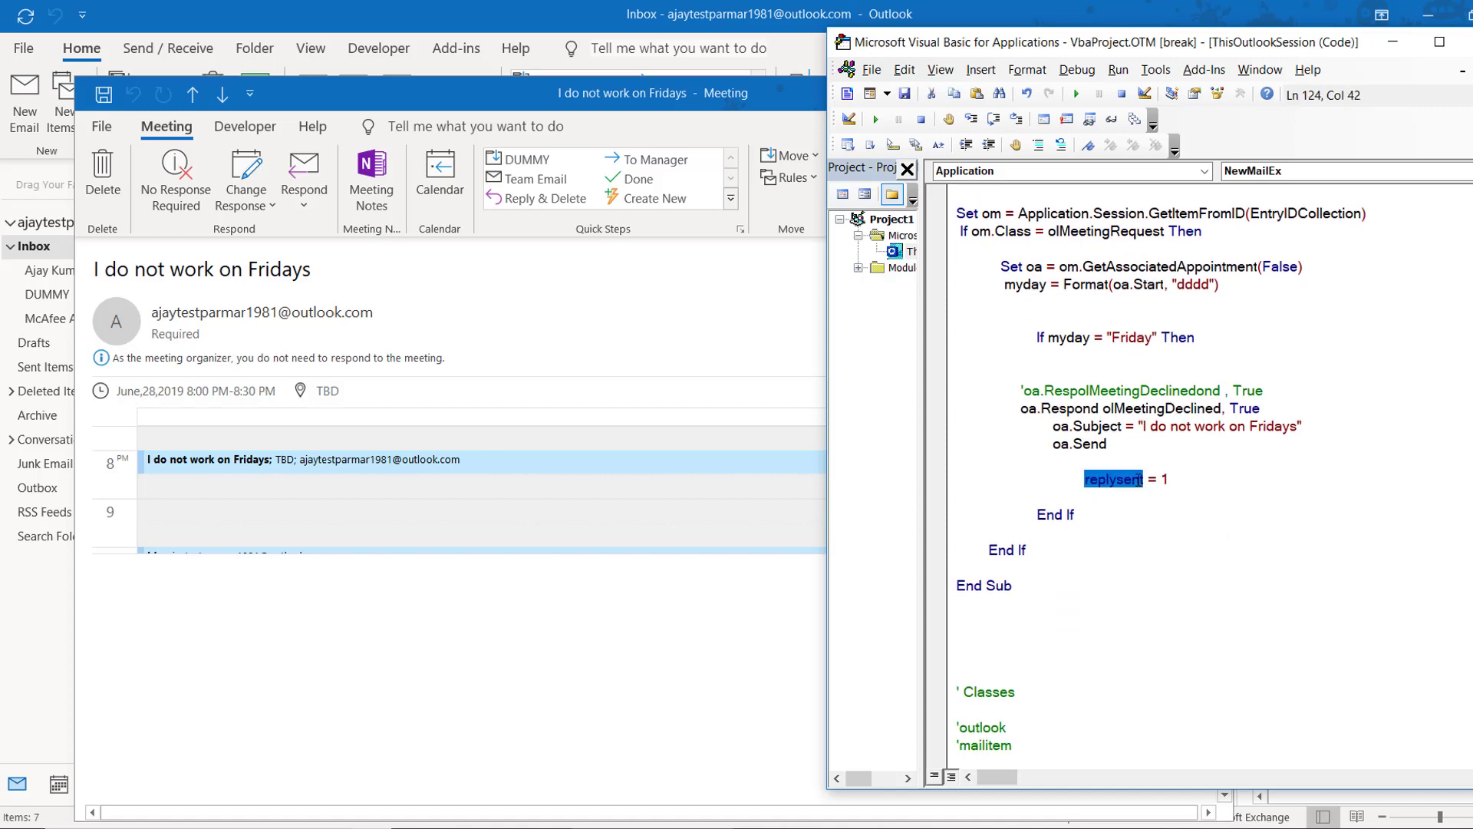
left_click(1440, 42)
- Scroll up to the Private Sub Application_NewMailEx header
left_click(361, 444)
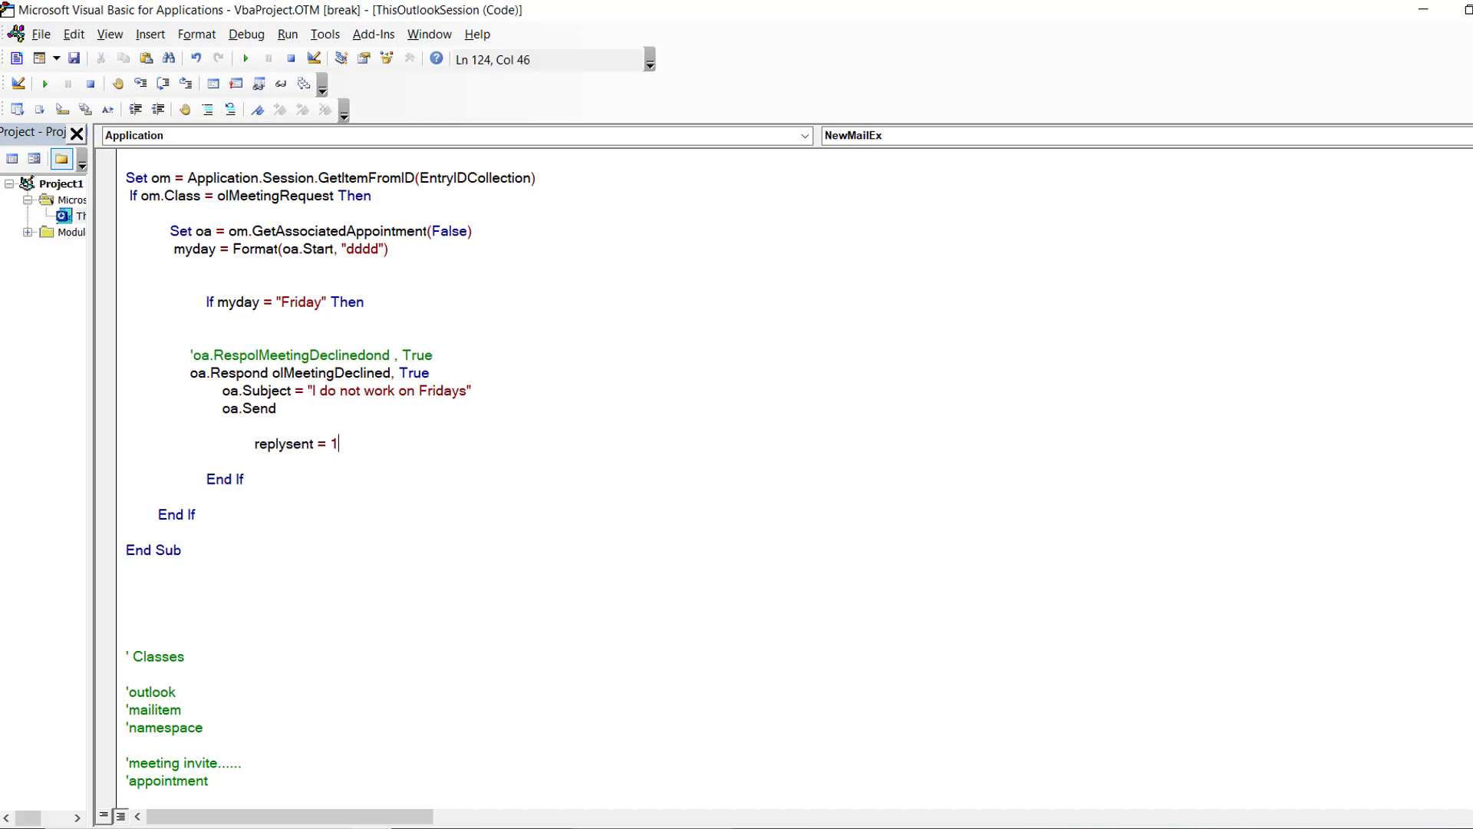
scroll(491, 476, "up", 2)
scroll(491, 476, "up", 2)
scroll(491, 476, "up", 1)
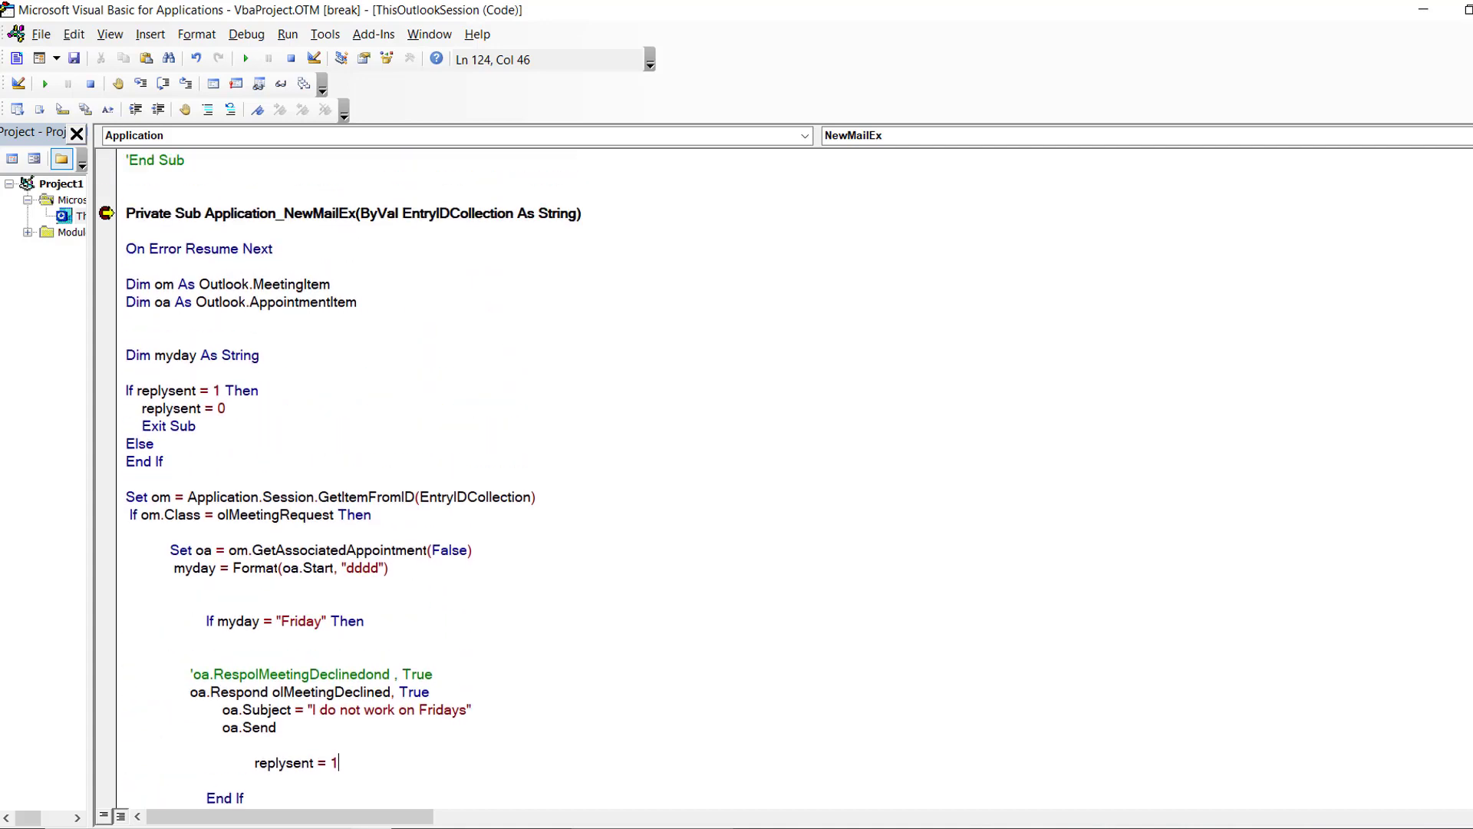
scroll(491, 475, "up", 1)
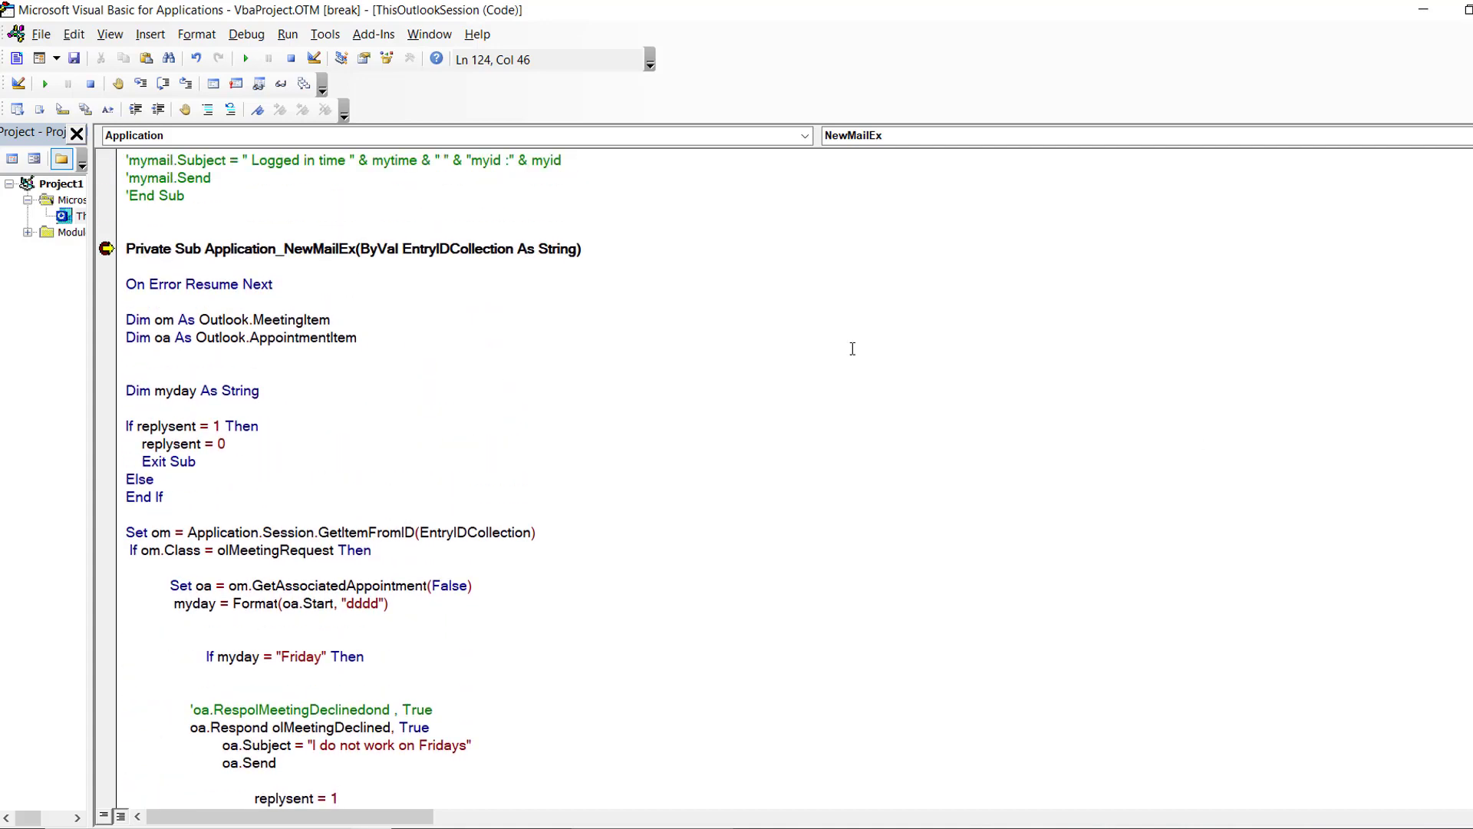
- Step the macro with F8 through If replysent = 1, the reset to 0 and Exit Sub
left_click(141, 85)
left_click(141, 84)
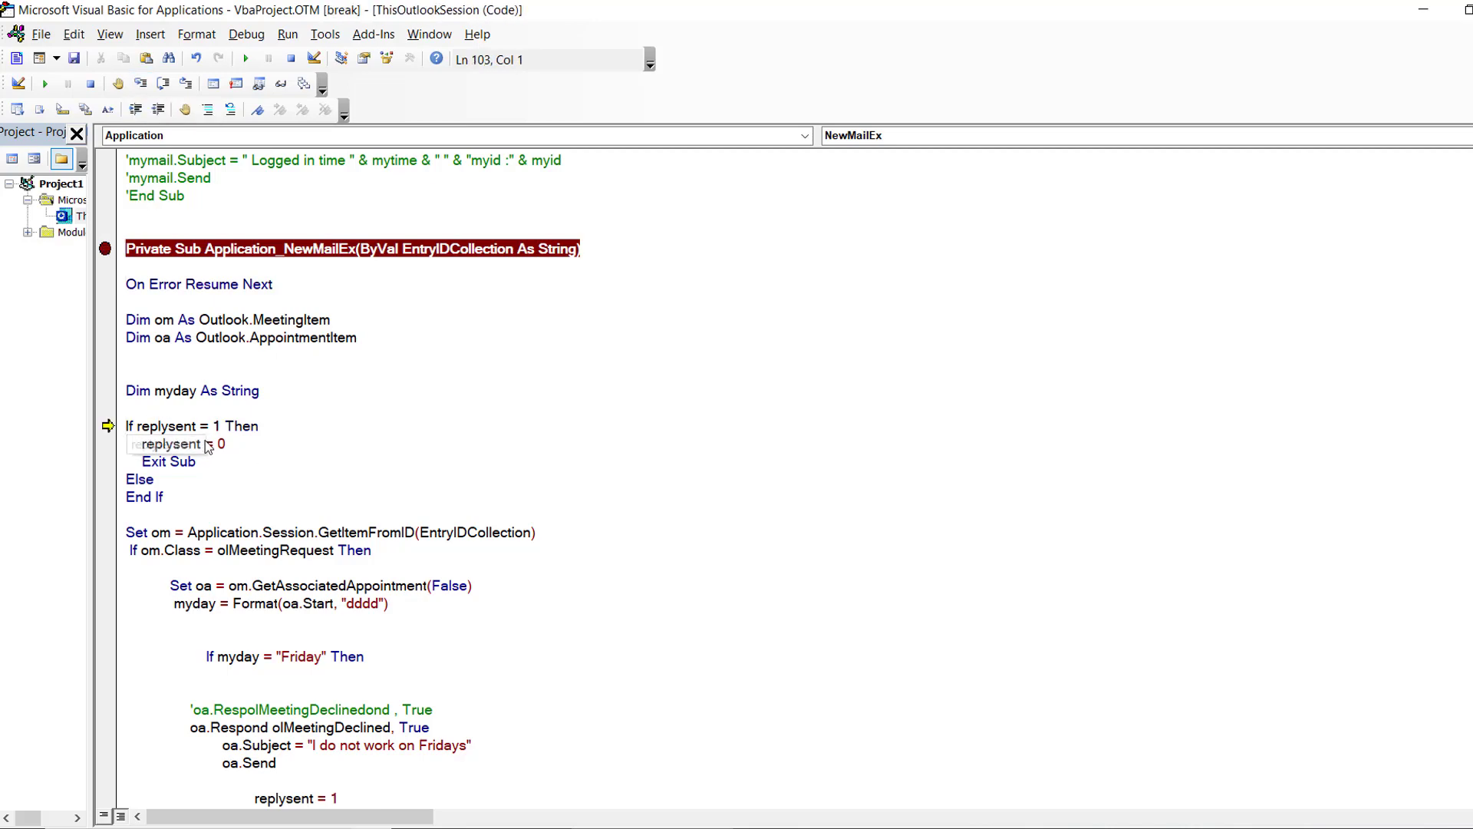
left_click(143, 84)
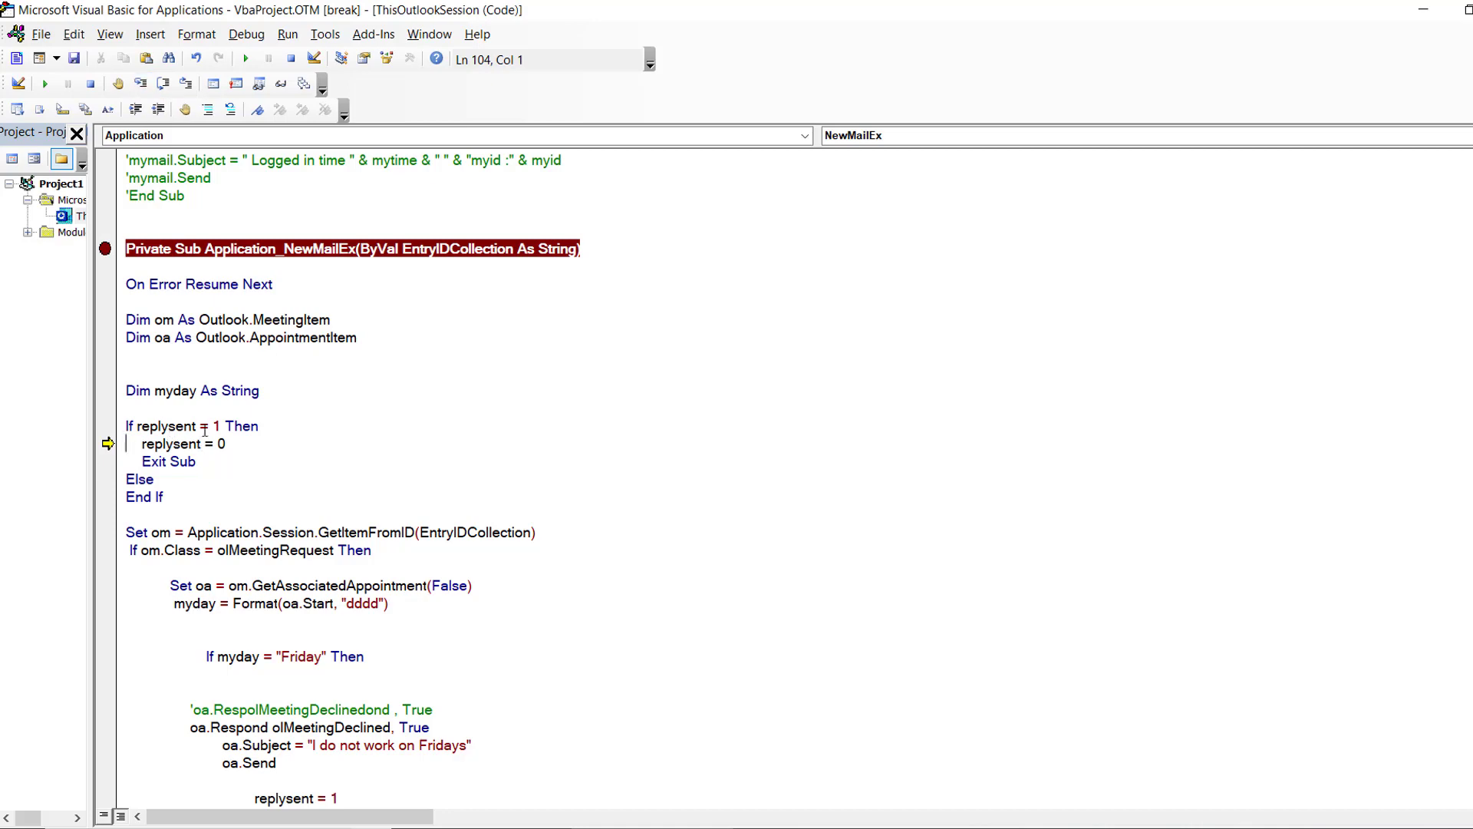
left_click(143, 84)
left_click(143, 84)
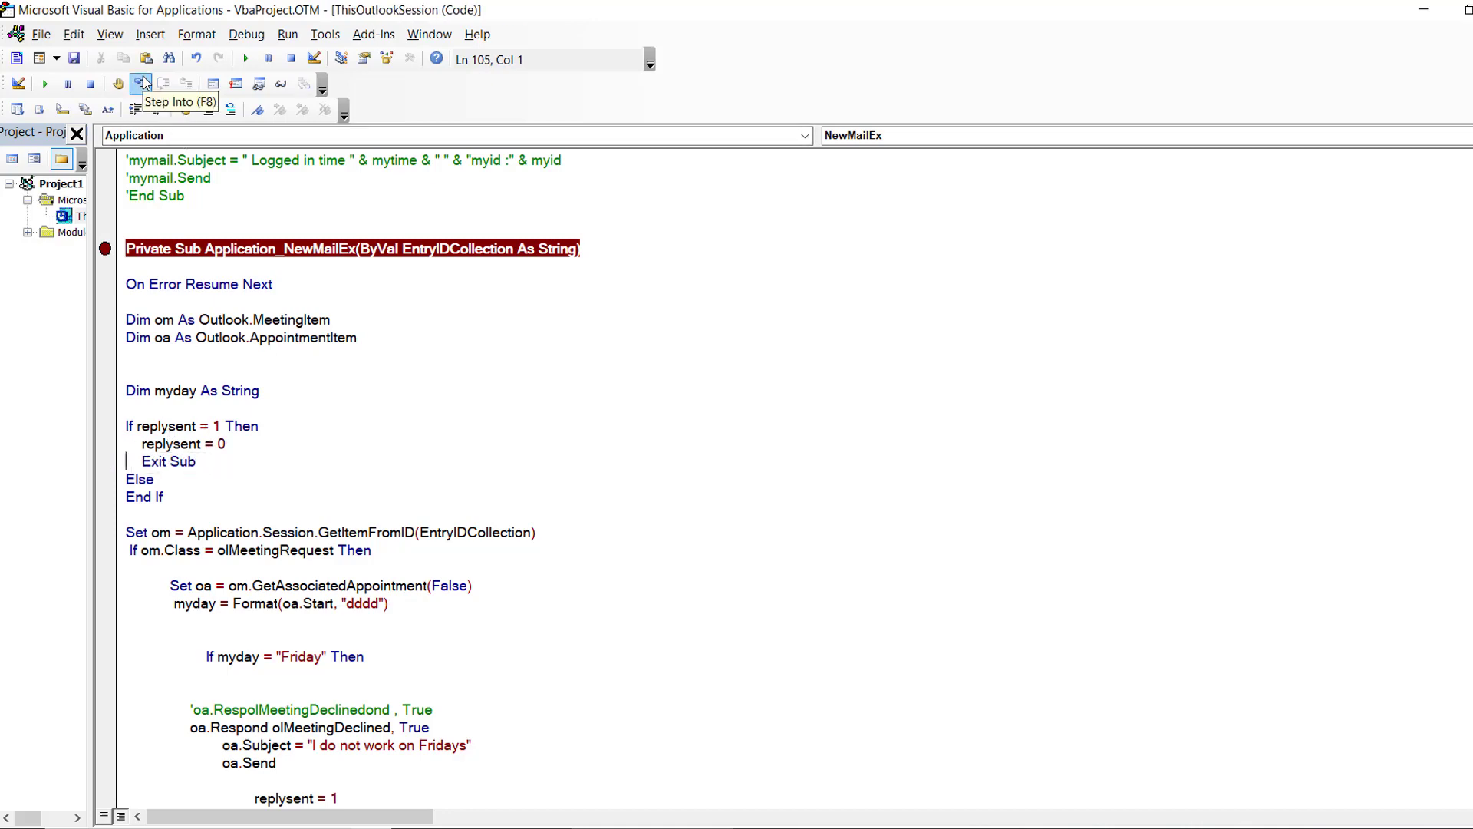
- Review the replysent If/Else block around End If
left_click(190, 500)
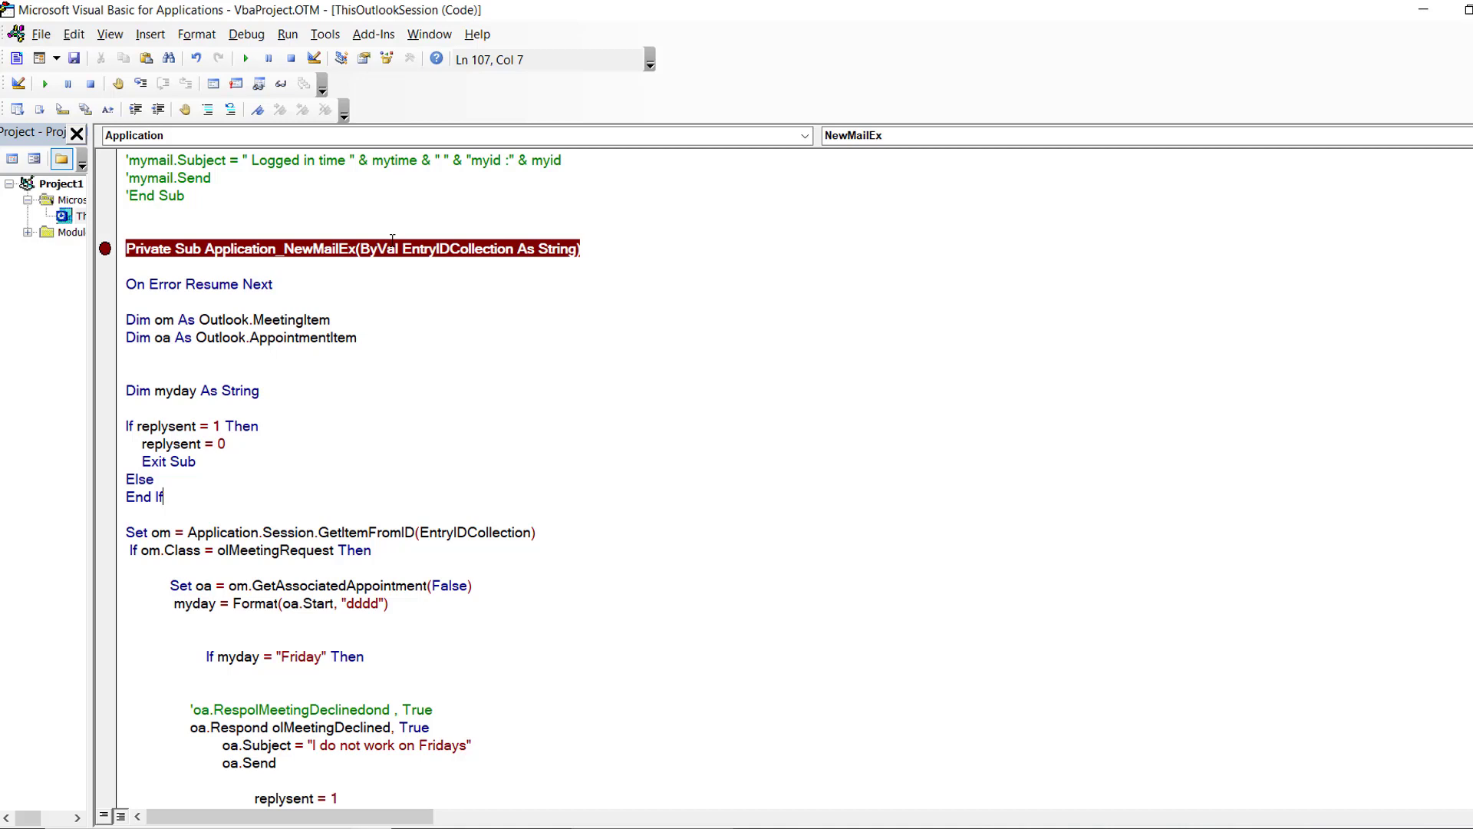
double_click(186, 426)
left_click(265, 480)
- Inspect replysent in the If check and where it is set to 1
left_click(466, 744)
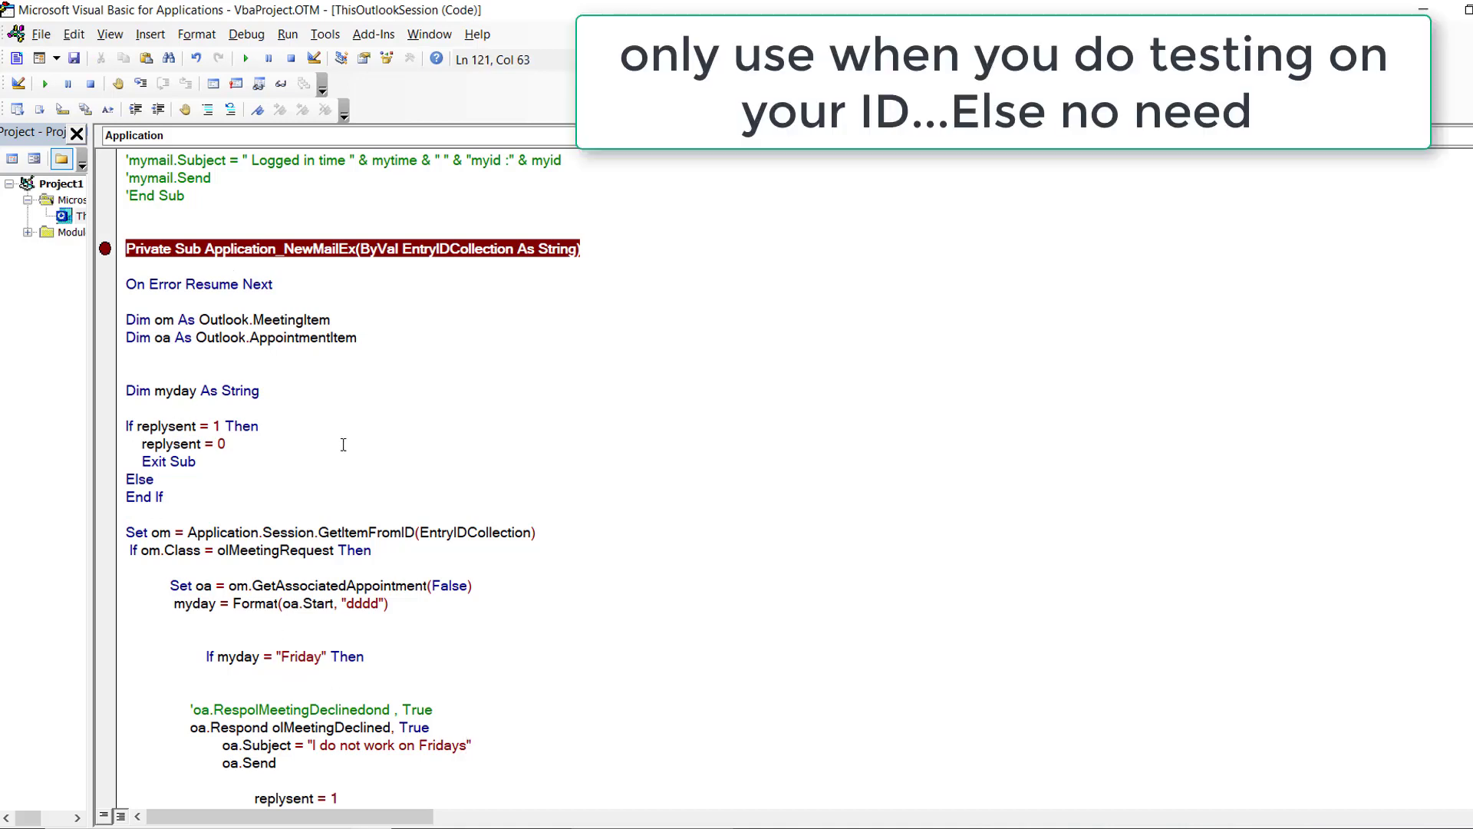
double_click(176, 426)
left_click(402, 479)
key("Down")
key("Down")
key("Down")
key("Down")
key("Down")
key("Down")
key("Down")
key("Down")
key("Down")
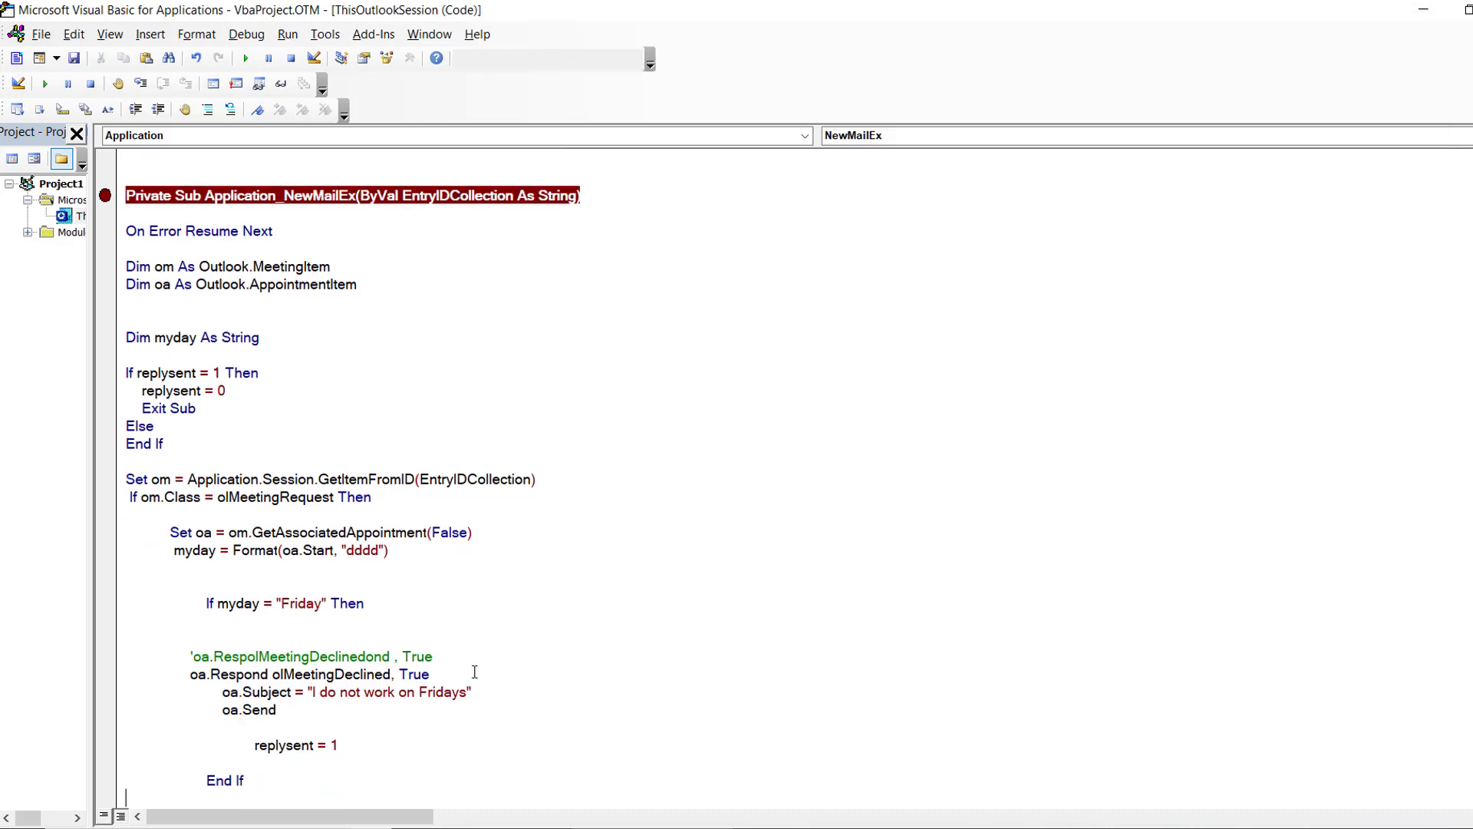
key("Down")
key("Down")
key("Down")
double_click(305, 535)
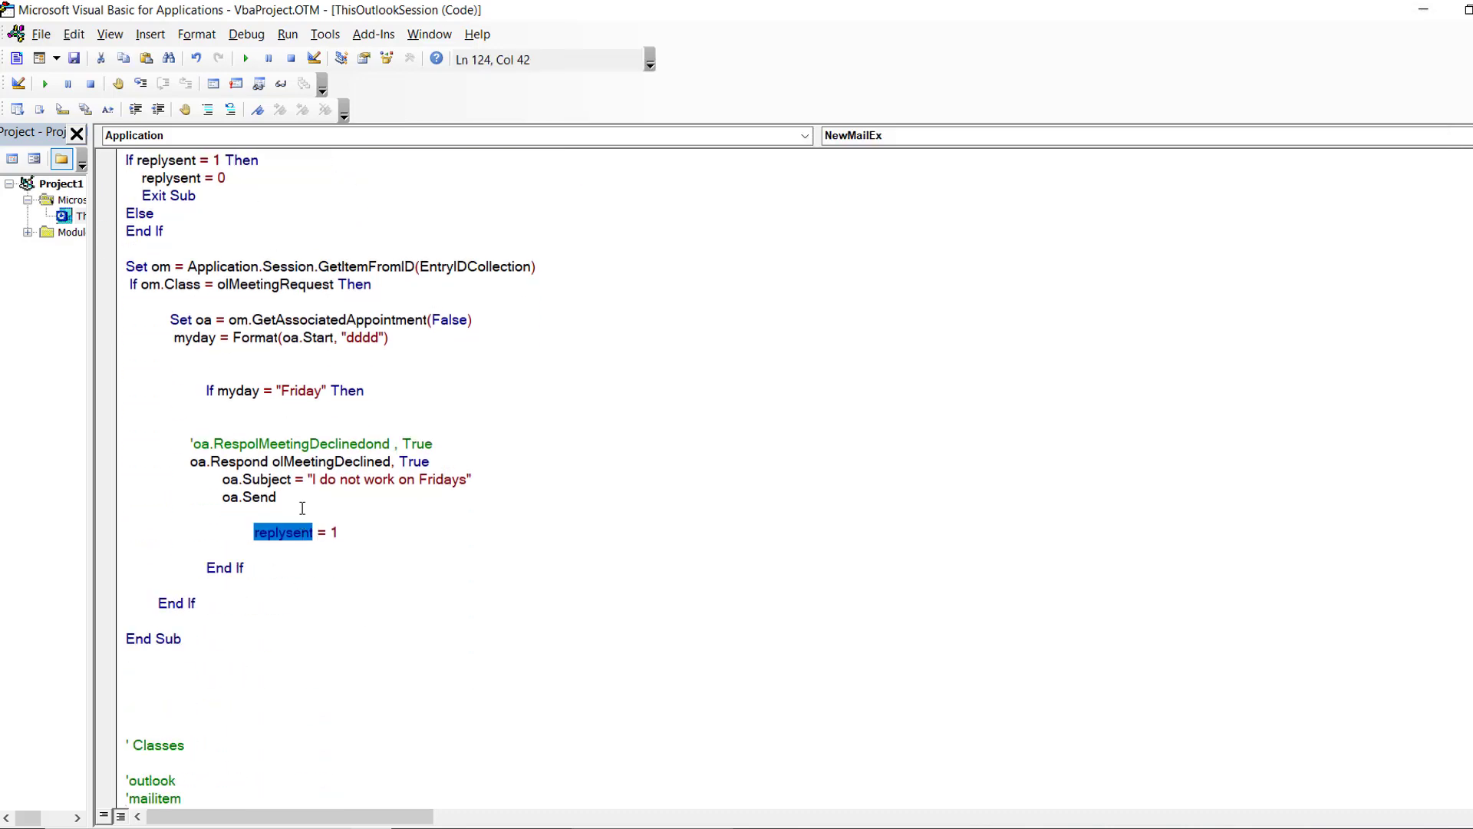
left_click(320, 224)
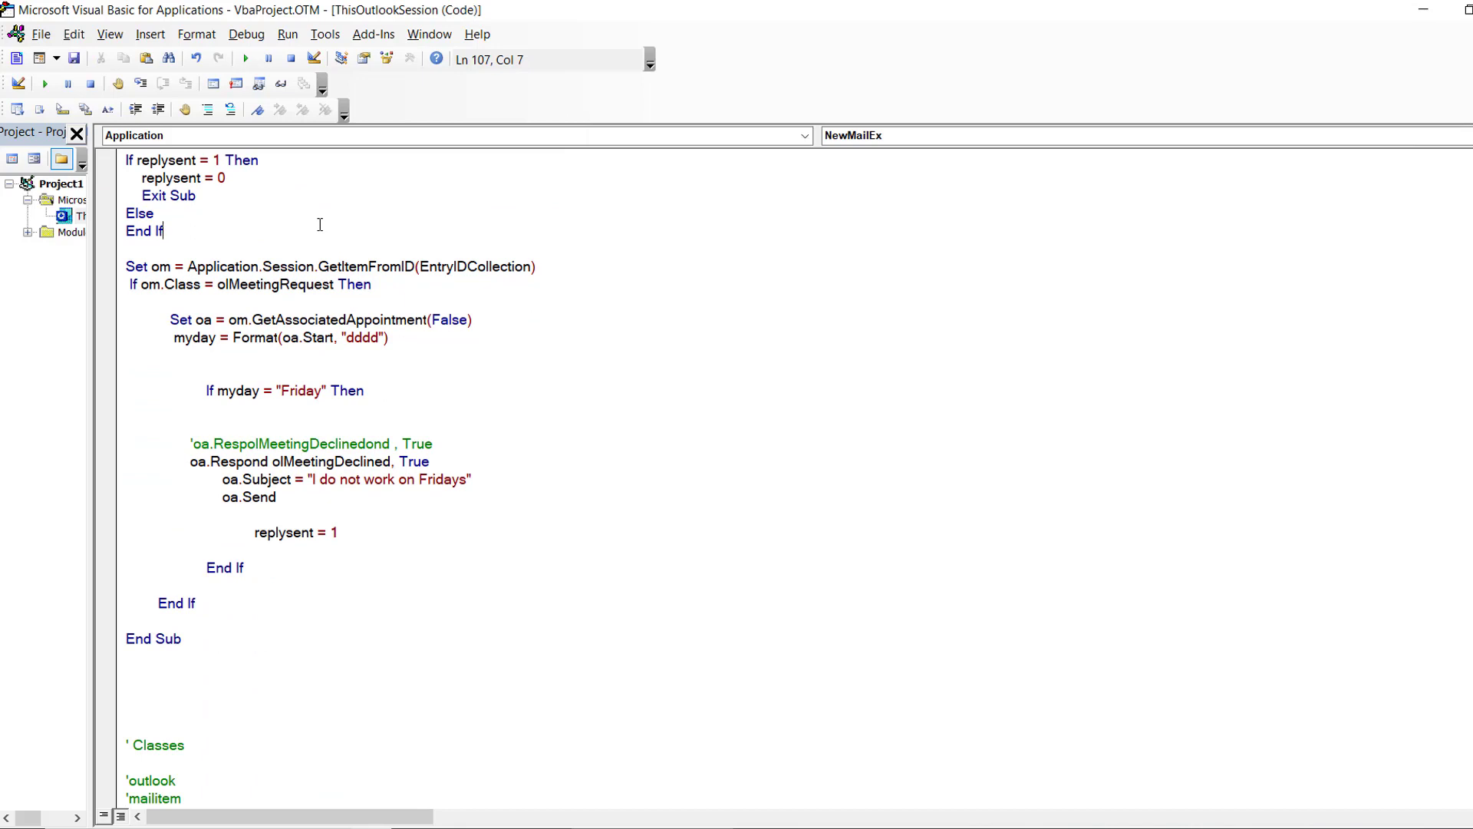
- Inspect the If check, Exit Sub and the line resetting replysent to 0
key("Up")
key("Up")
key("Up")
key("Up")
key("Up")
key("Up")
key("Down")
key("Down")
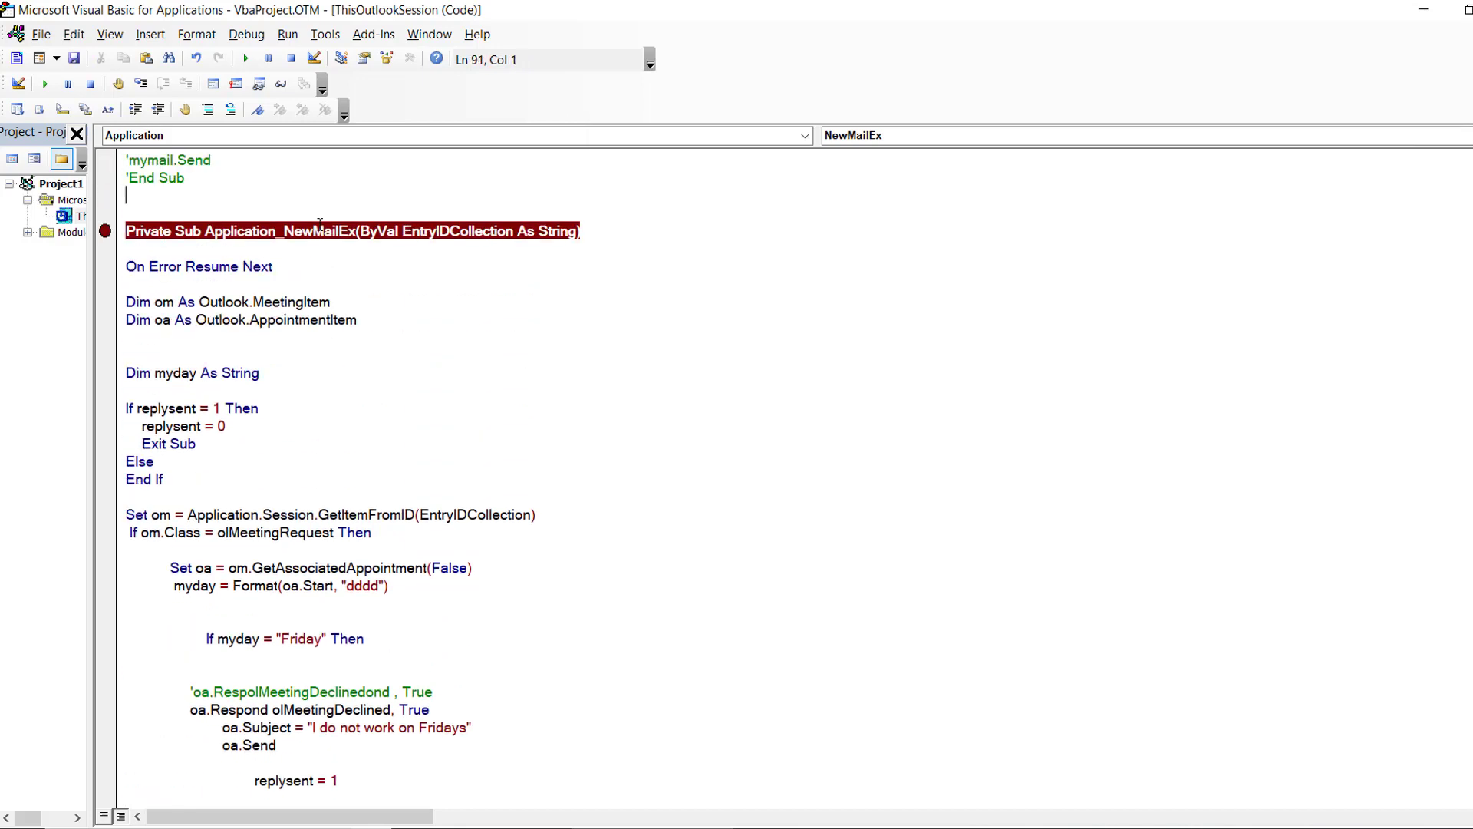
key("Down")
double_click(184, 410)
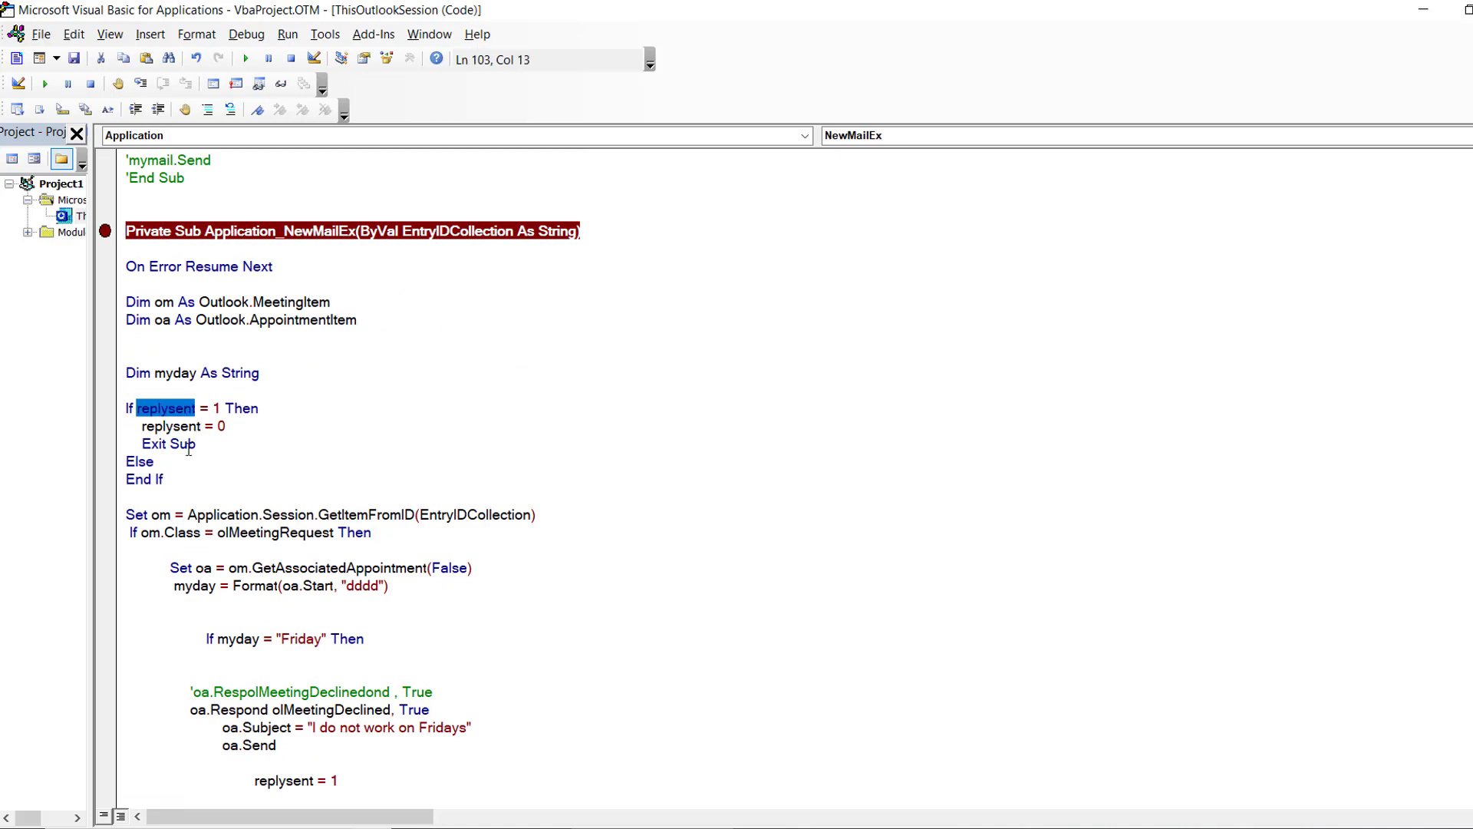
double_click(189, 445)
left_click(241, 492)
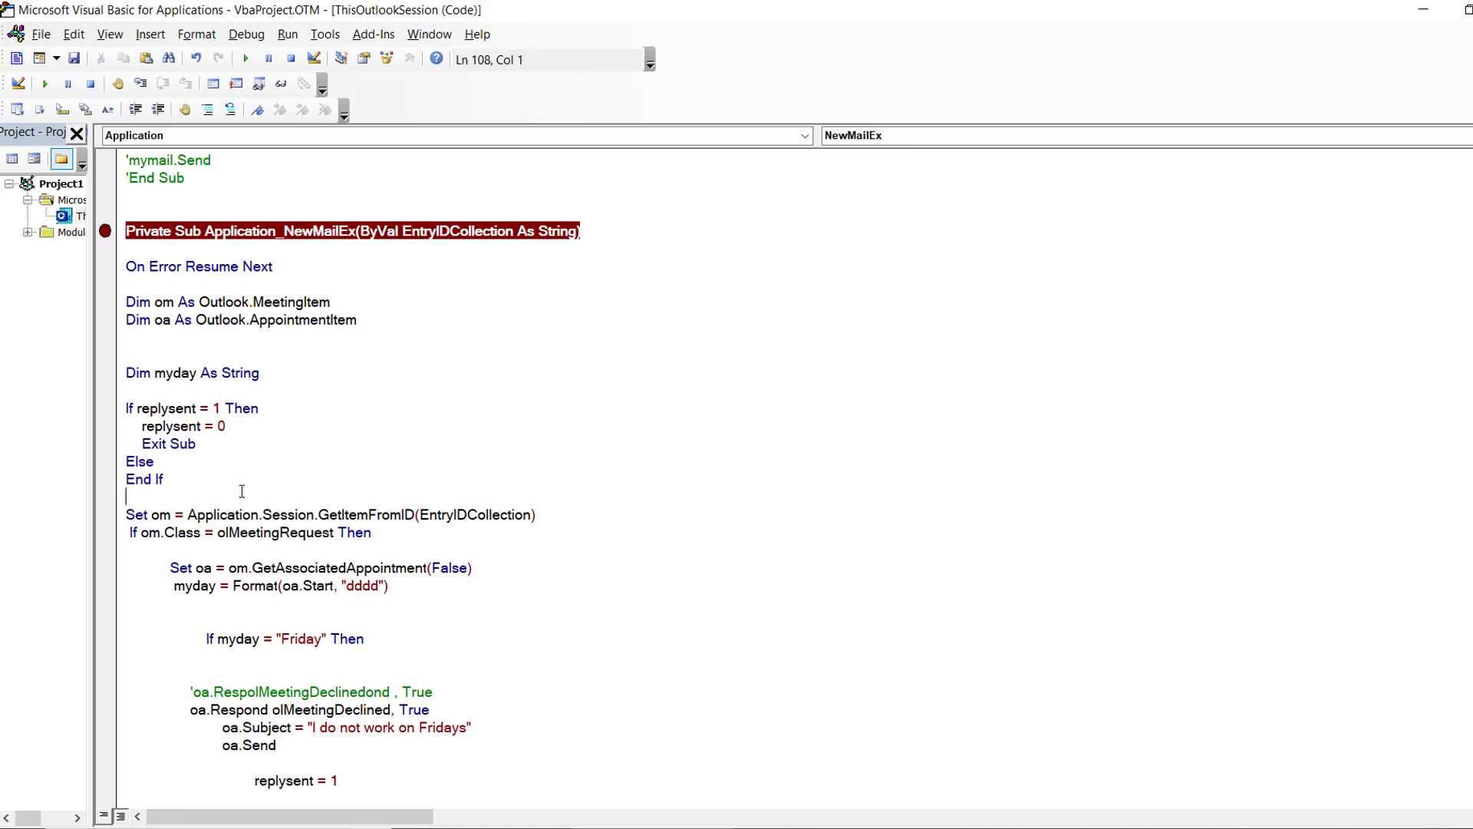
double_click(186, 426)
left_click(244, 427)
- Clear the breakpoint on the Private Sub Application_NewMailEx line
double_click(171, 409)
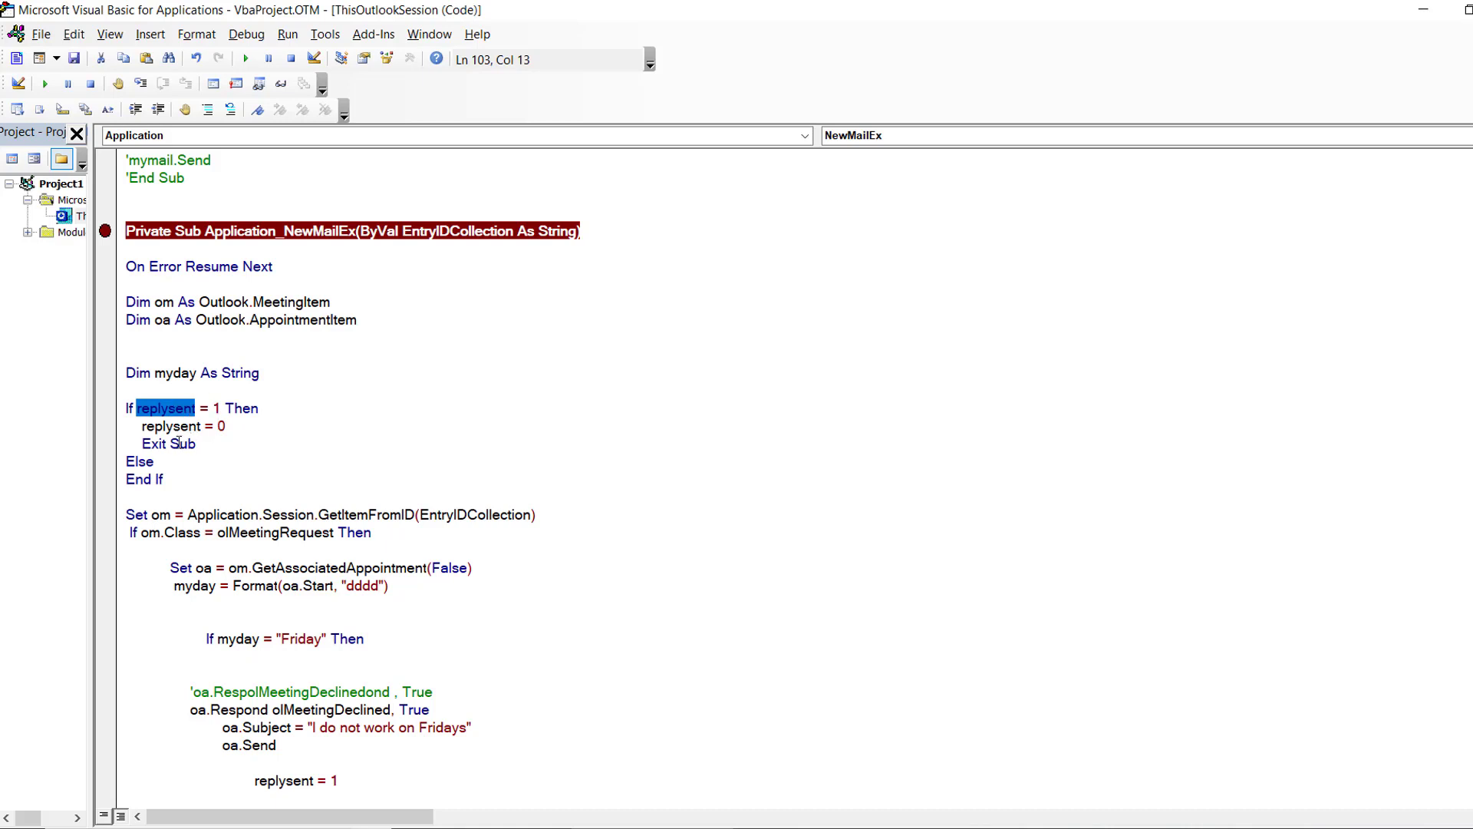
double_click(178, 442)
left_click(306, 456)
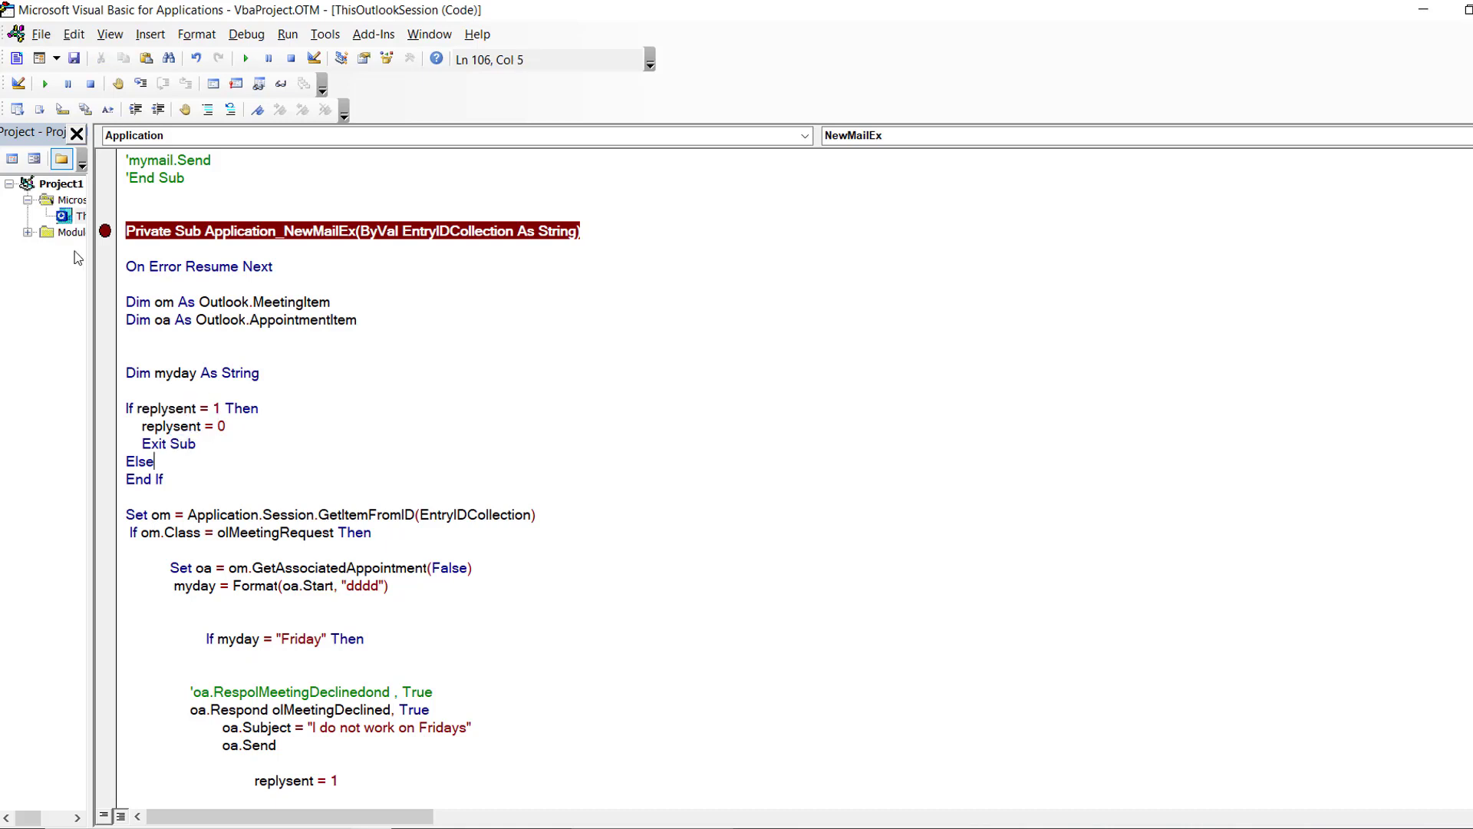
left_click(105, 232)
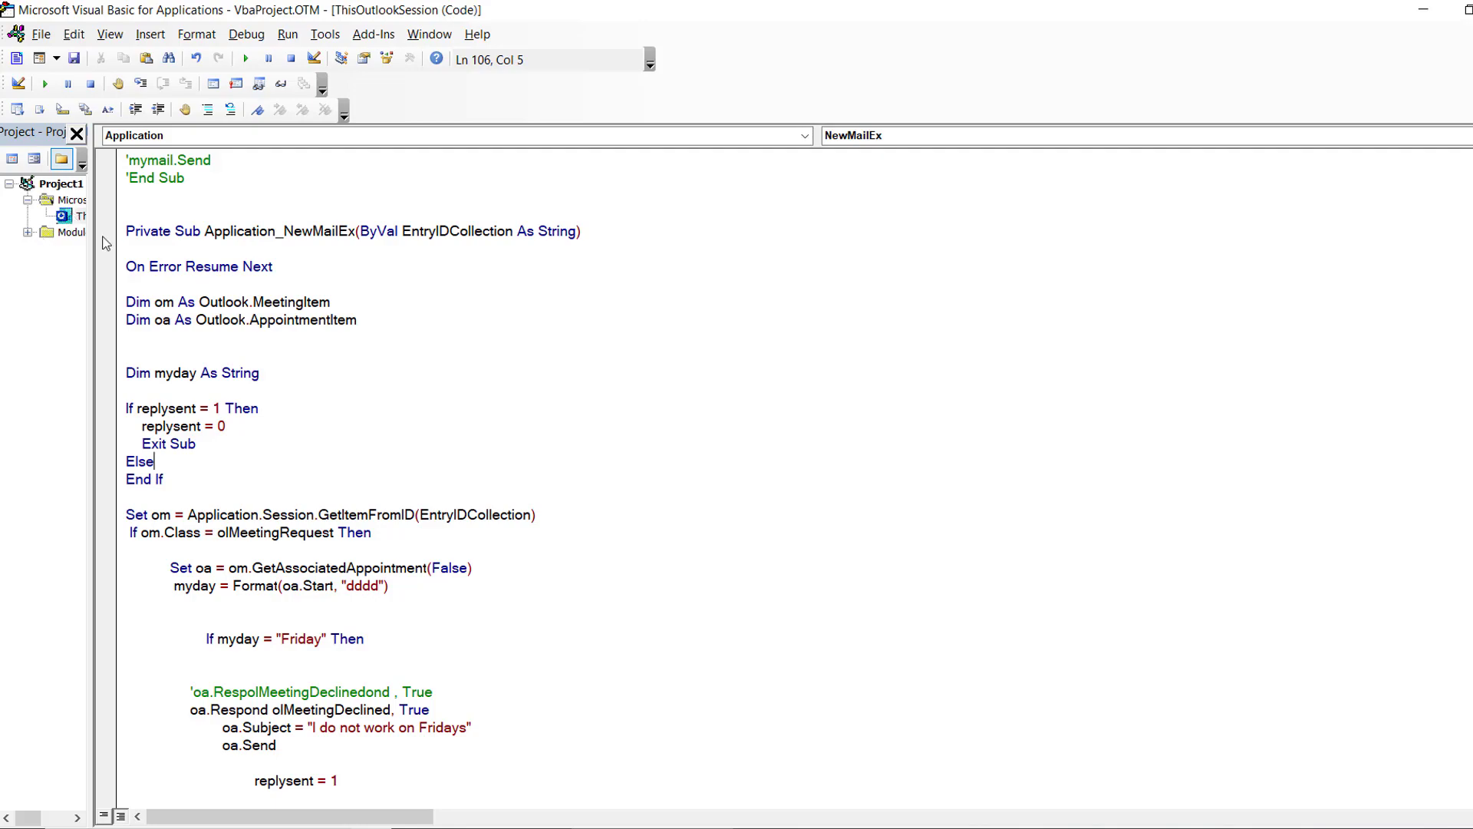
- Re-add the NewMailEx breakpoint, restore the editor, and close the Fridays meeting window
left_click(105, 231)
double_click(733, 25)
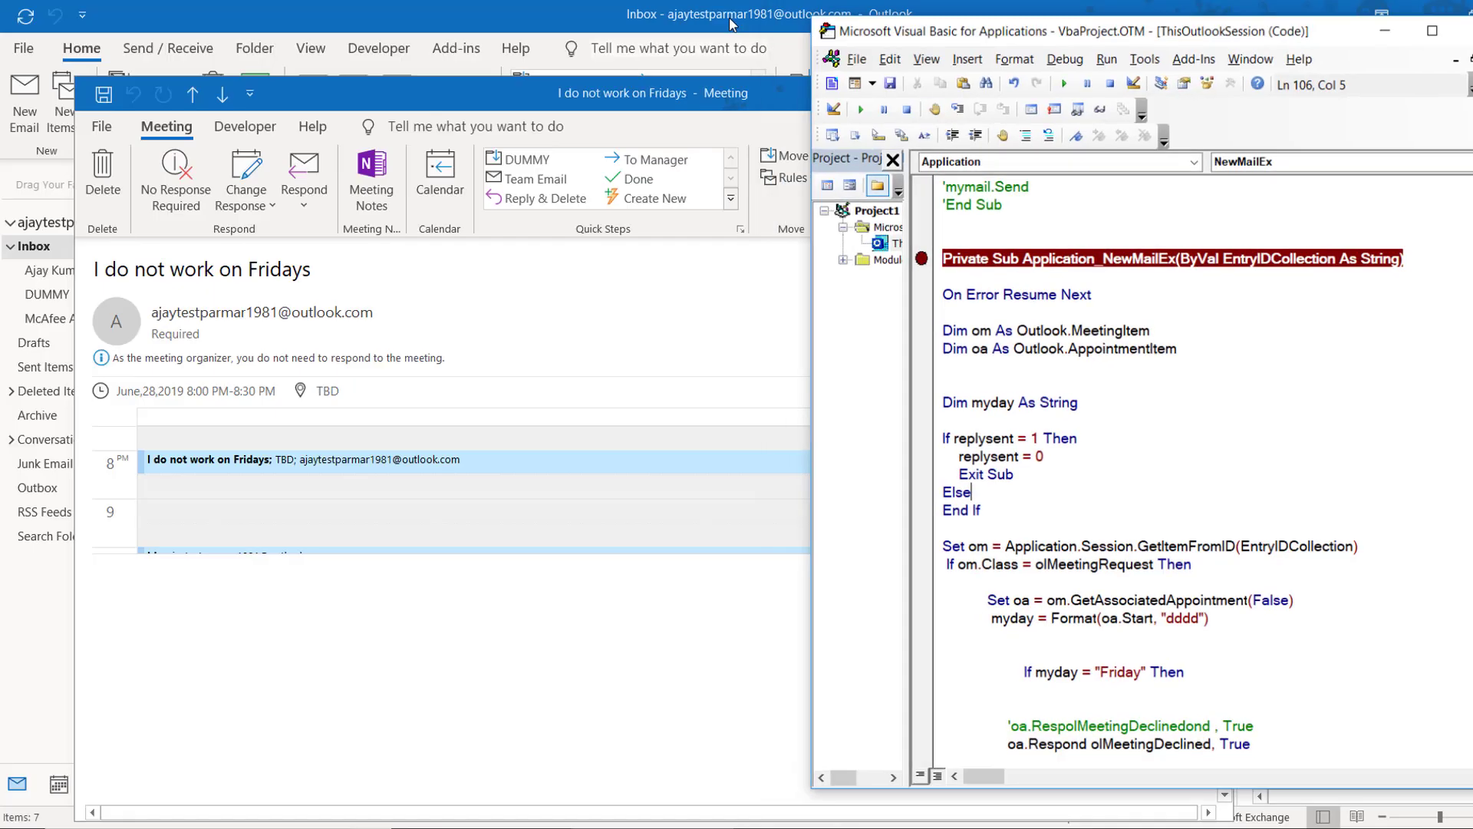
left_click(439, 93)
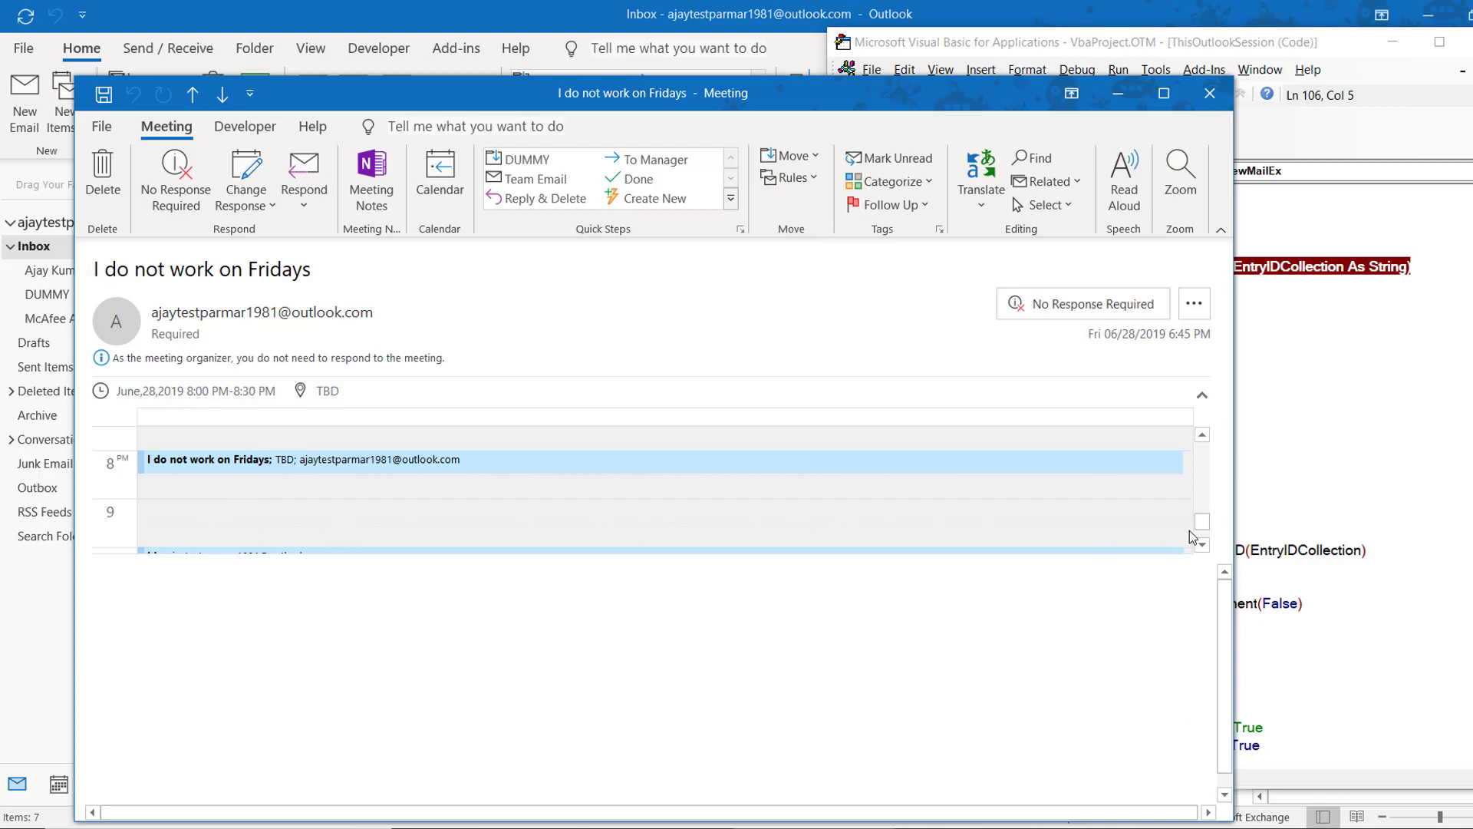
mouse_move(1203, 529)
left_mouse_down()
mouse_move(1197, 446)
mouse_move(1167, 661)
left_mouse_up()
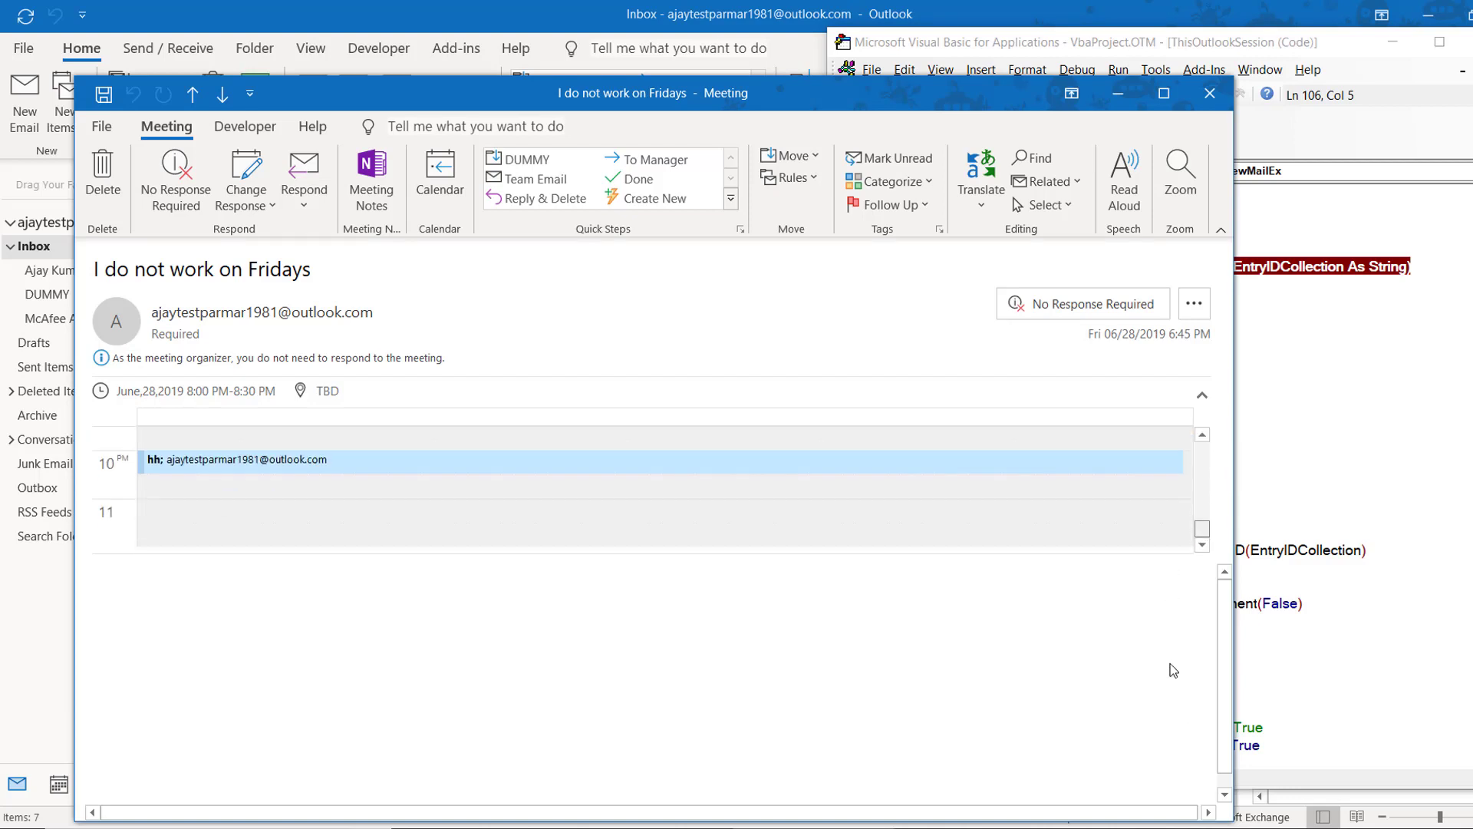
left_click(1211, 93)
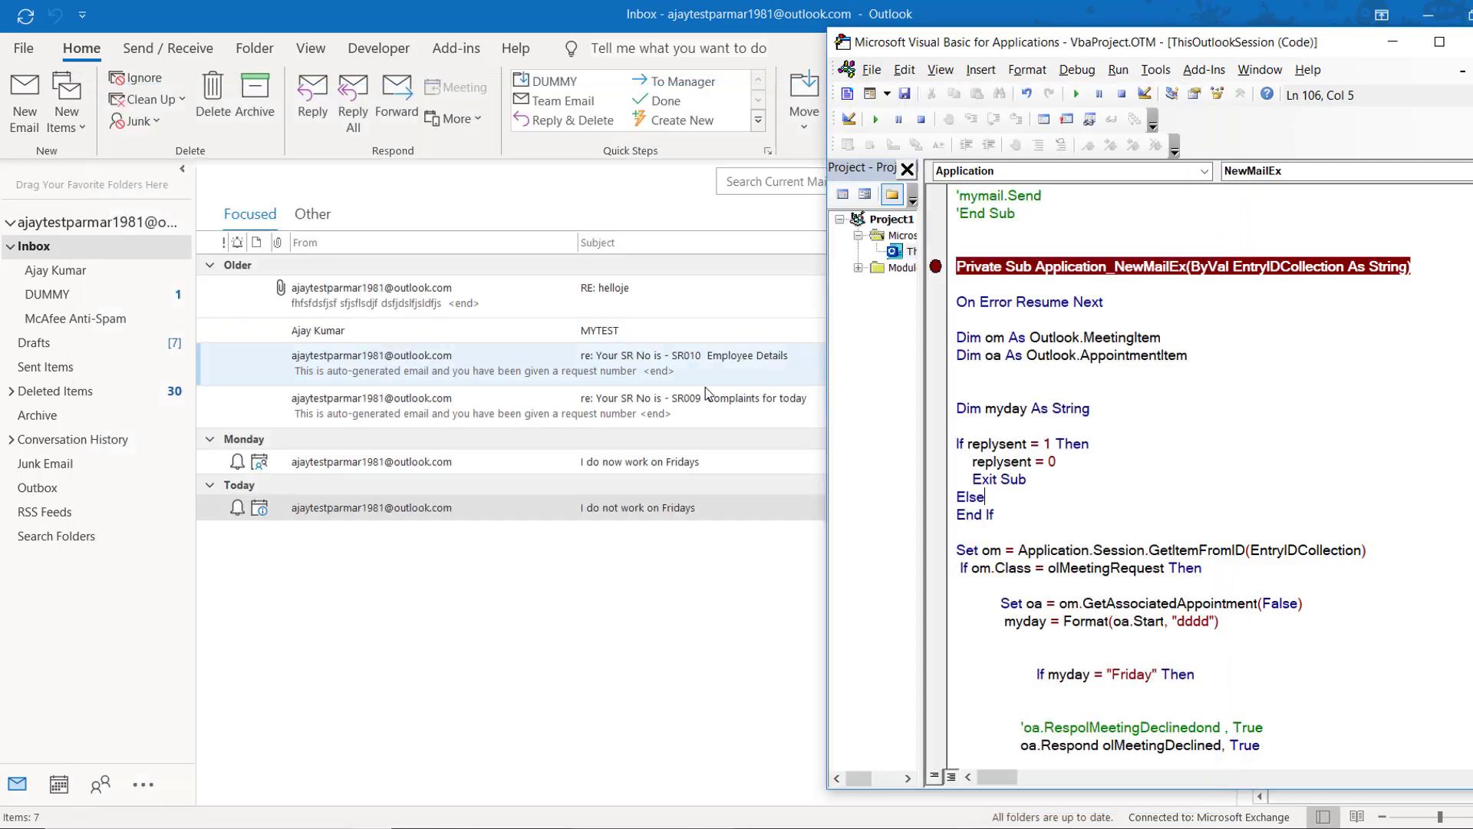
left_click(643, 517)
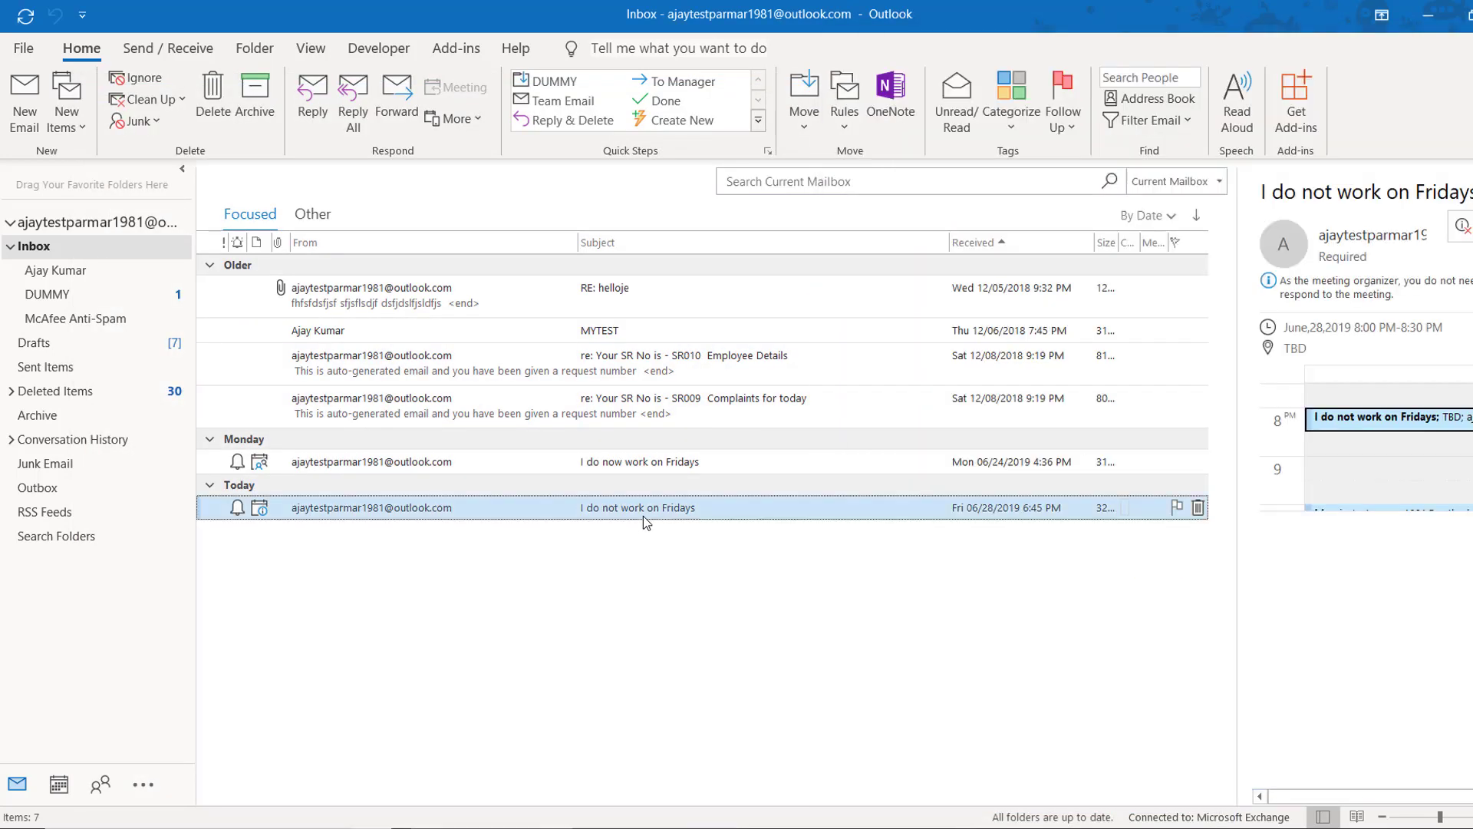
- In the calendar, open the 8:00pm Friday meeting, close it, and return to Mail
left_click(63, 788)
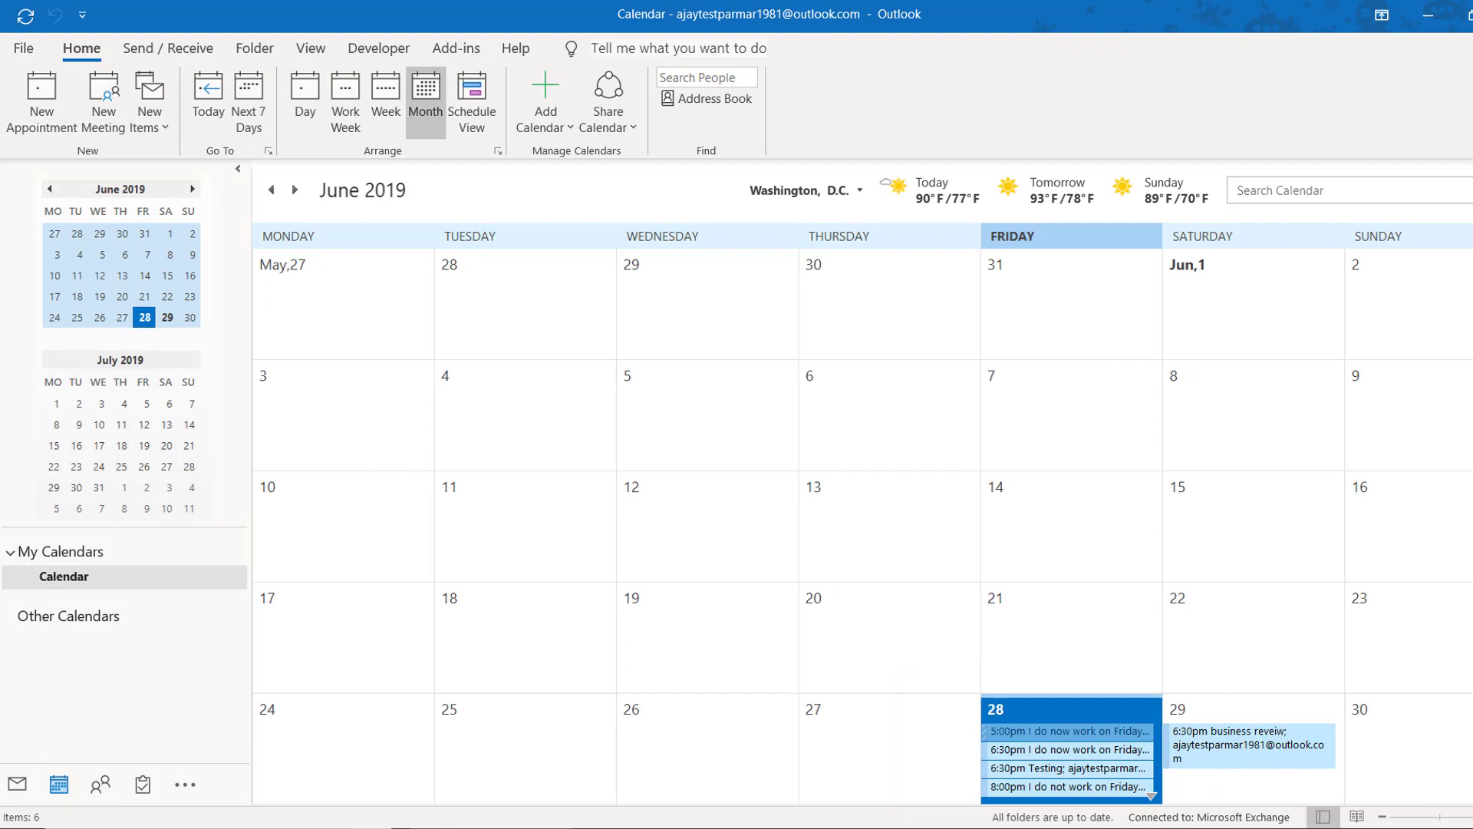
mouse_move(1068, 786)
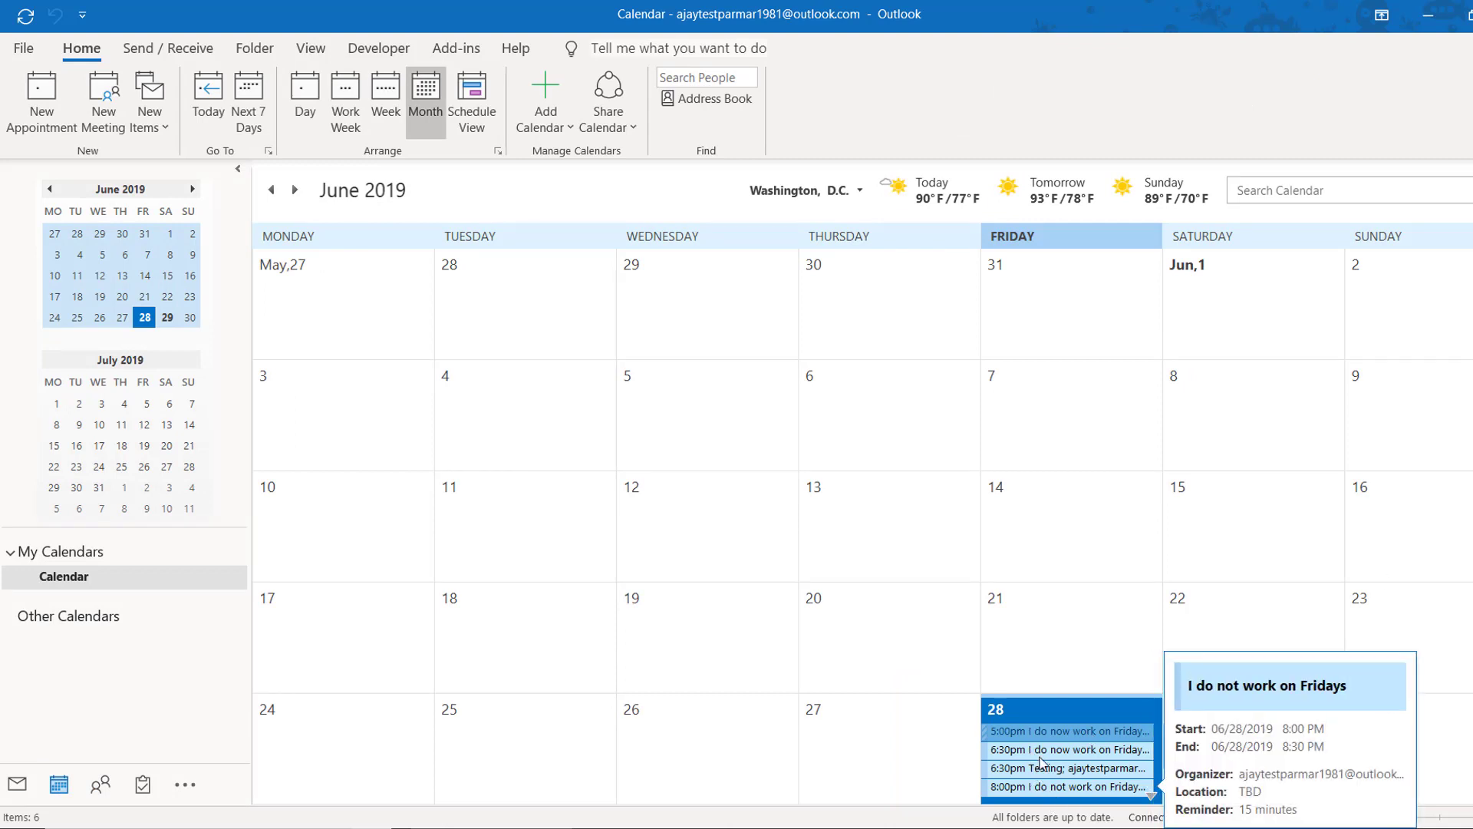
left_click(1051, 787)
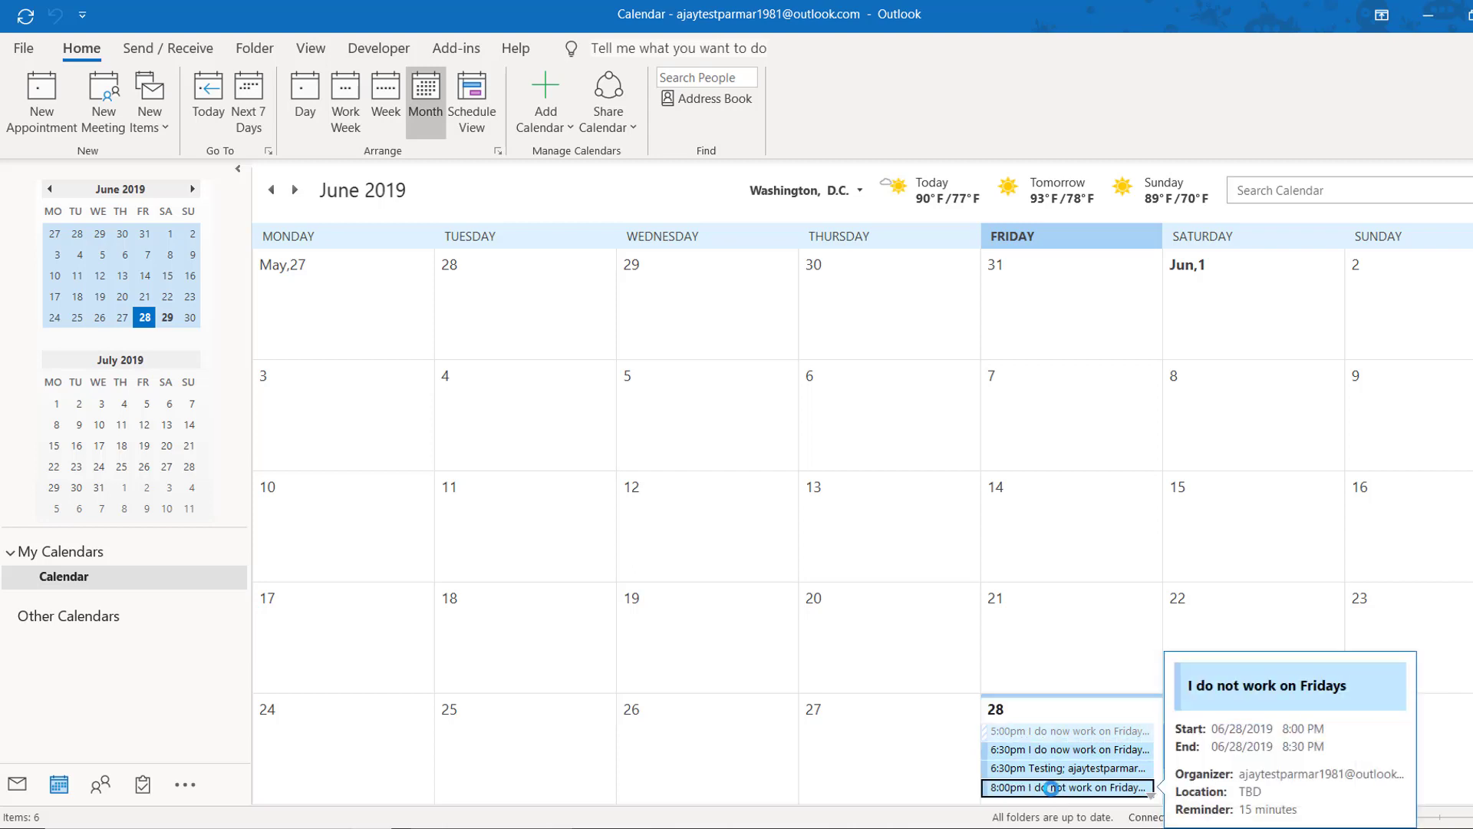
double_click(1052, 787)
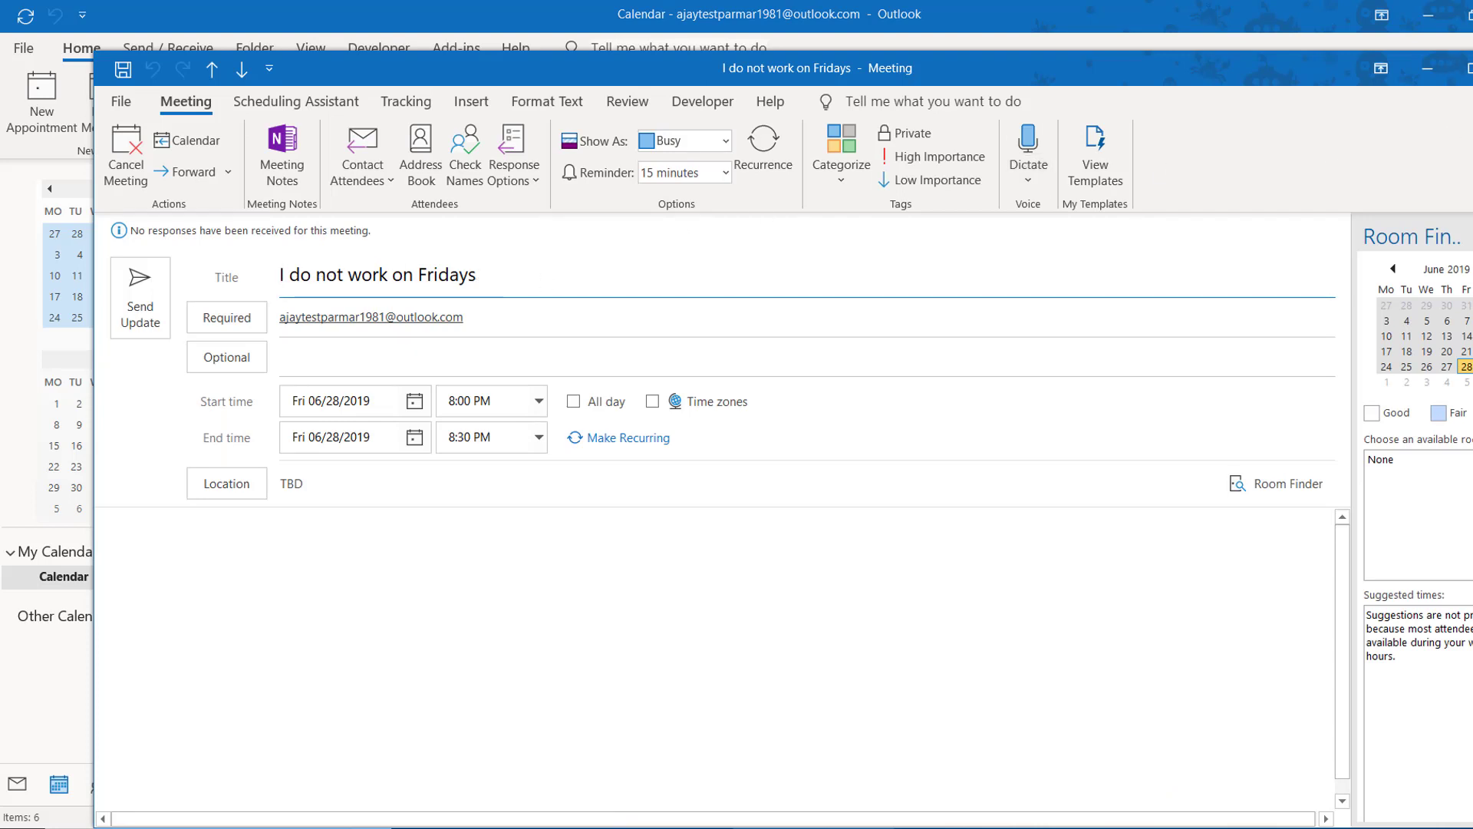
key("Escape")
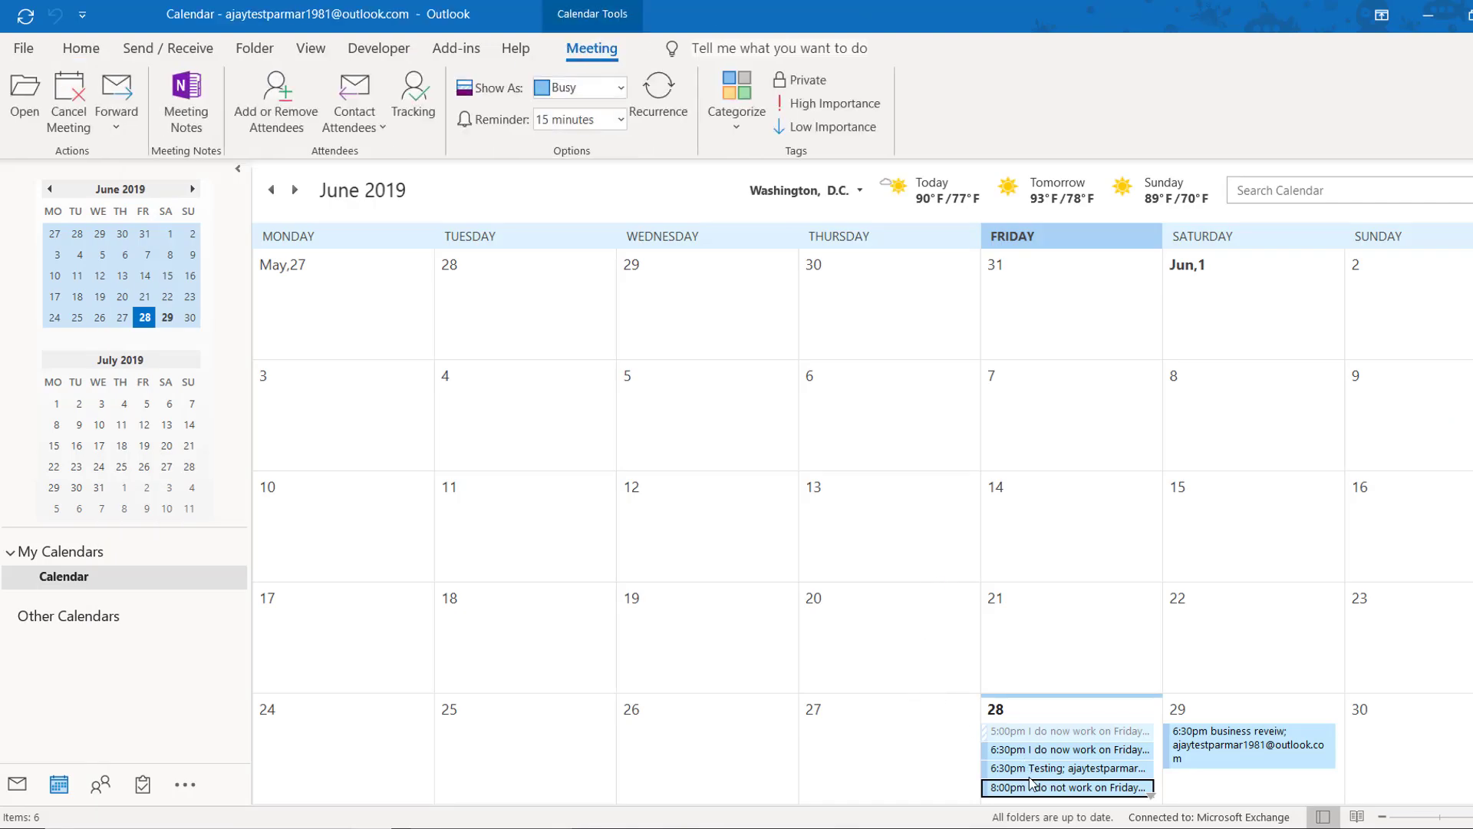
left_click(15, 791)
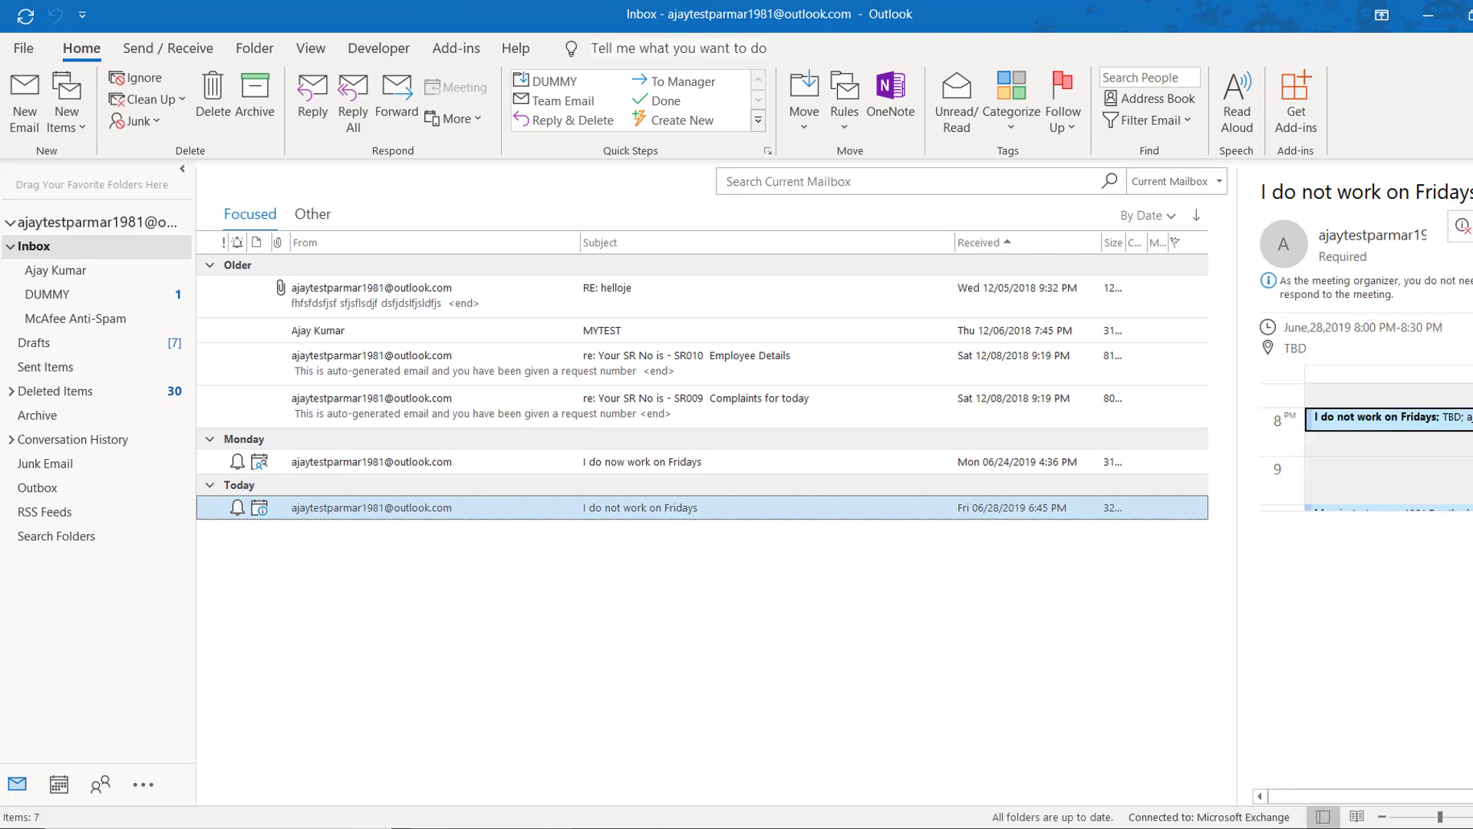
- Send yourself a meeting request 'testign going' dated Saturday June 29, 2019
left_click(71, 136)
left_click(154, 207)
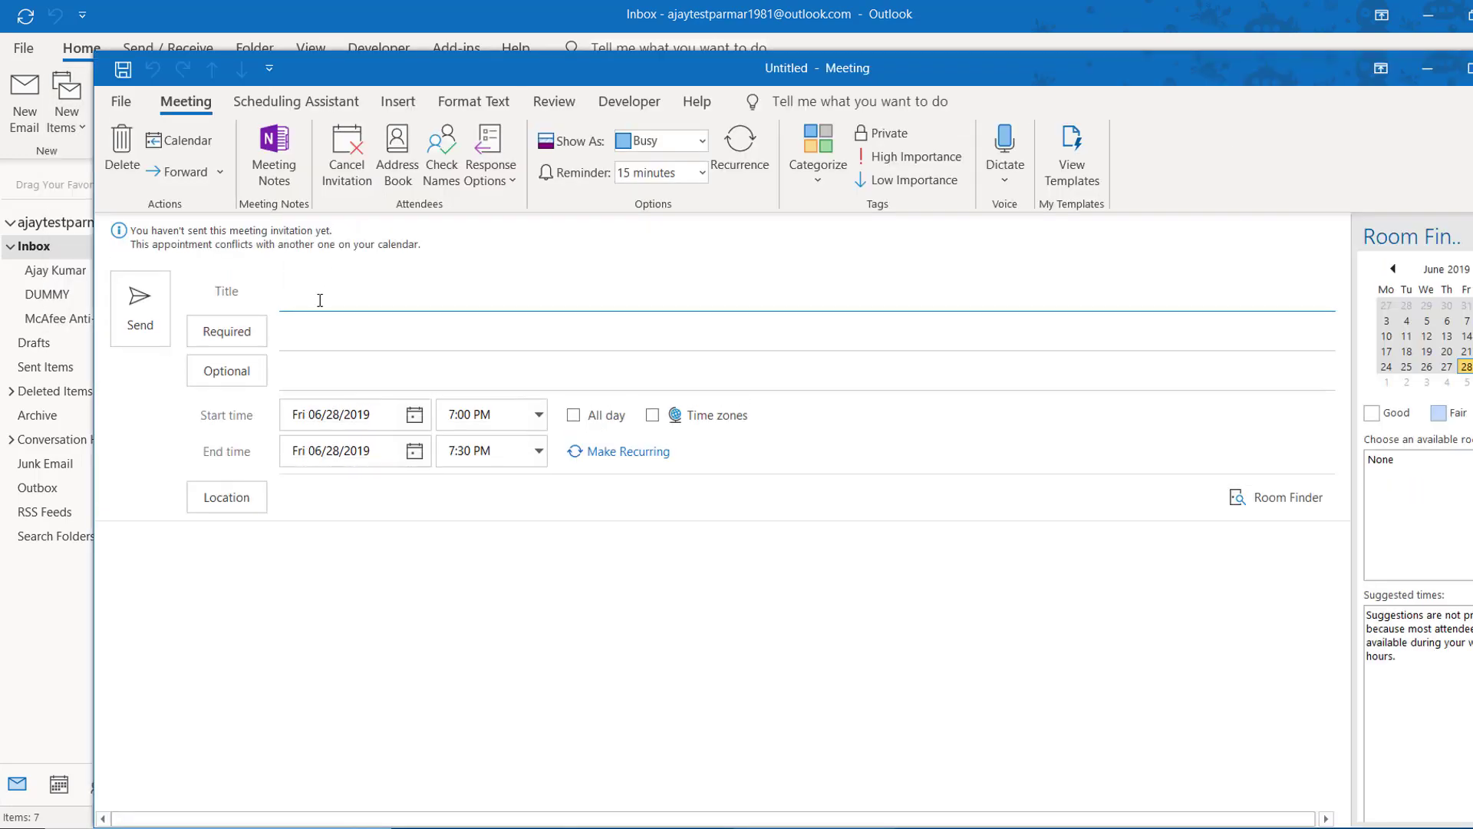
type("tes")
type("tign going")
key("Tab")
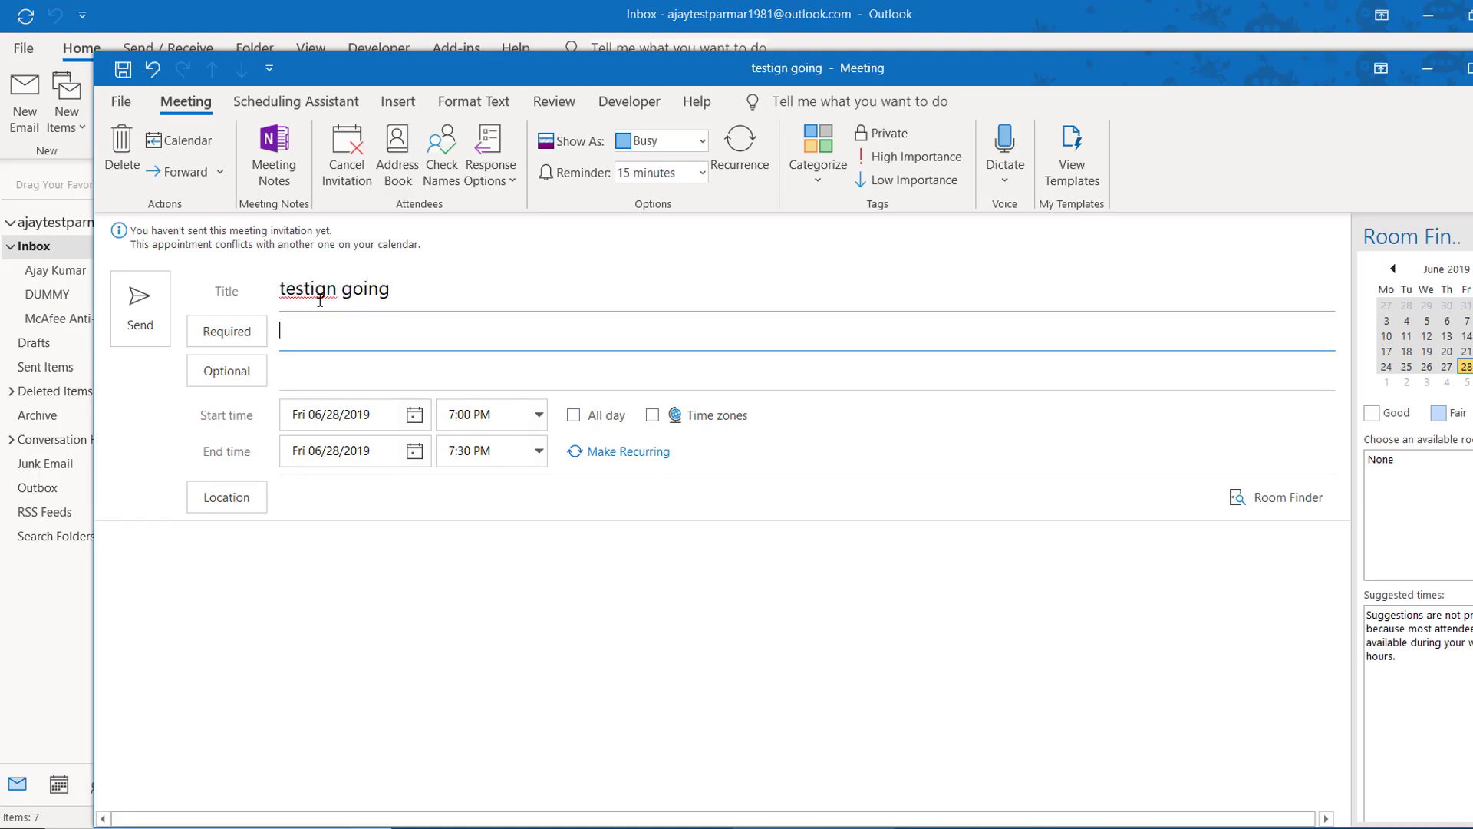
type("aj")
key("Return")
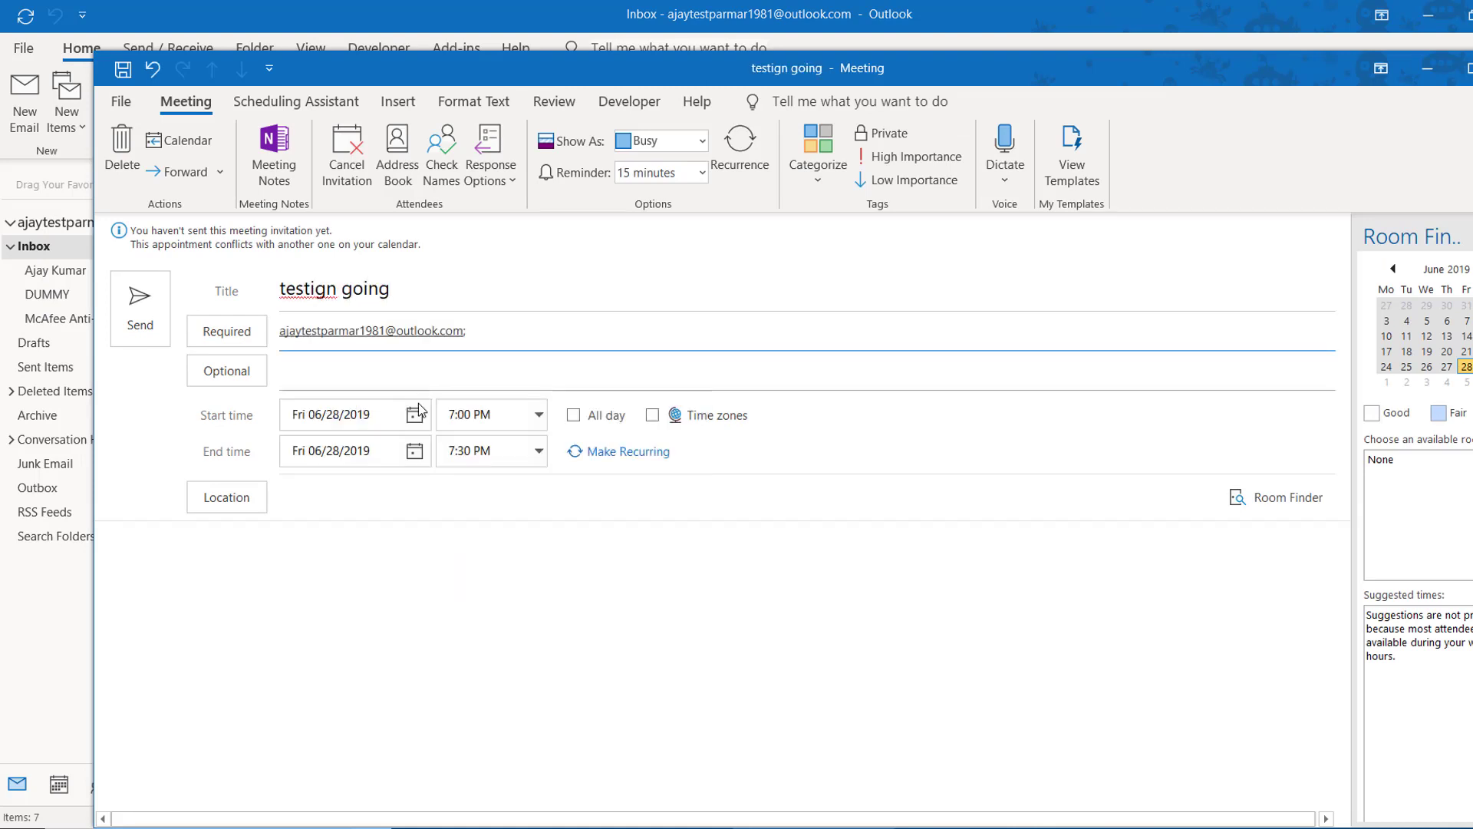
left_click(414, 414)
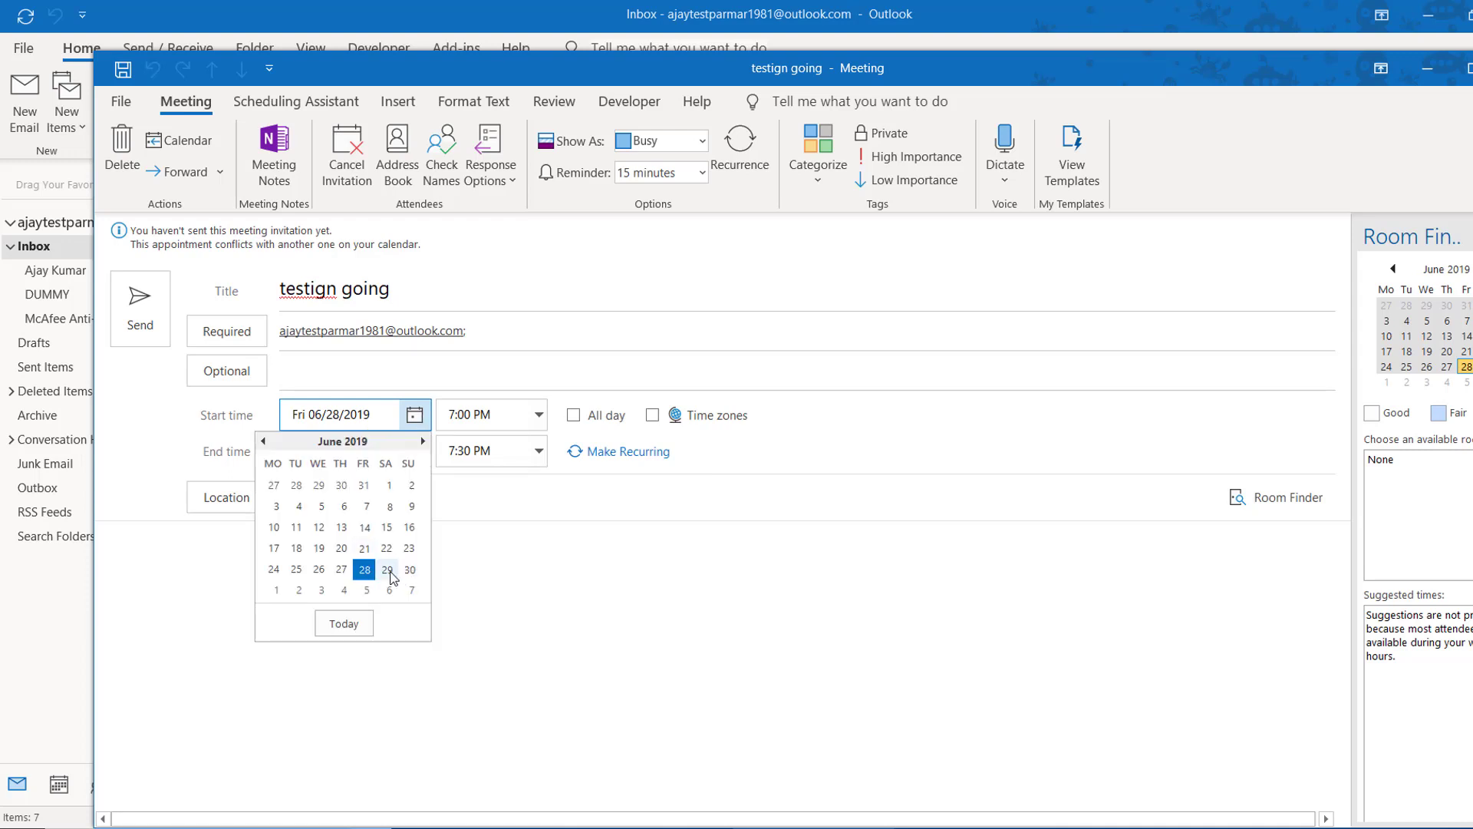
left_click(387, 569)
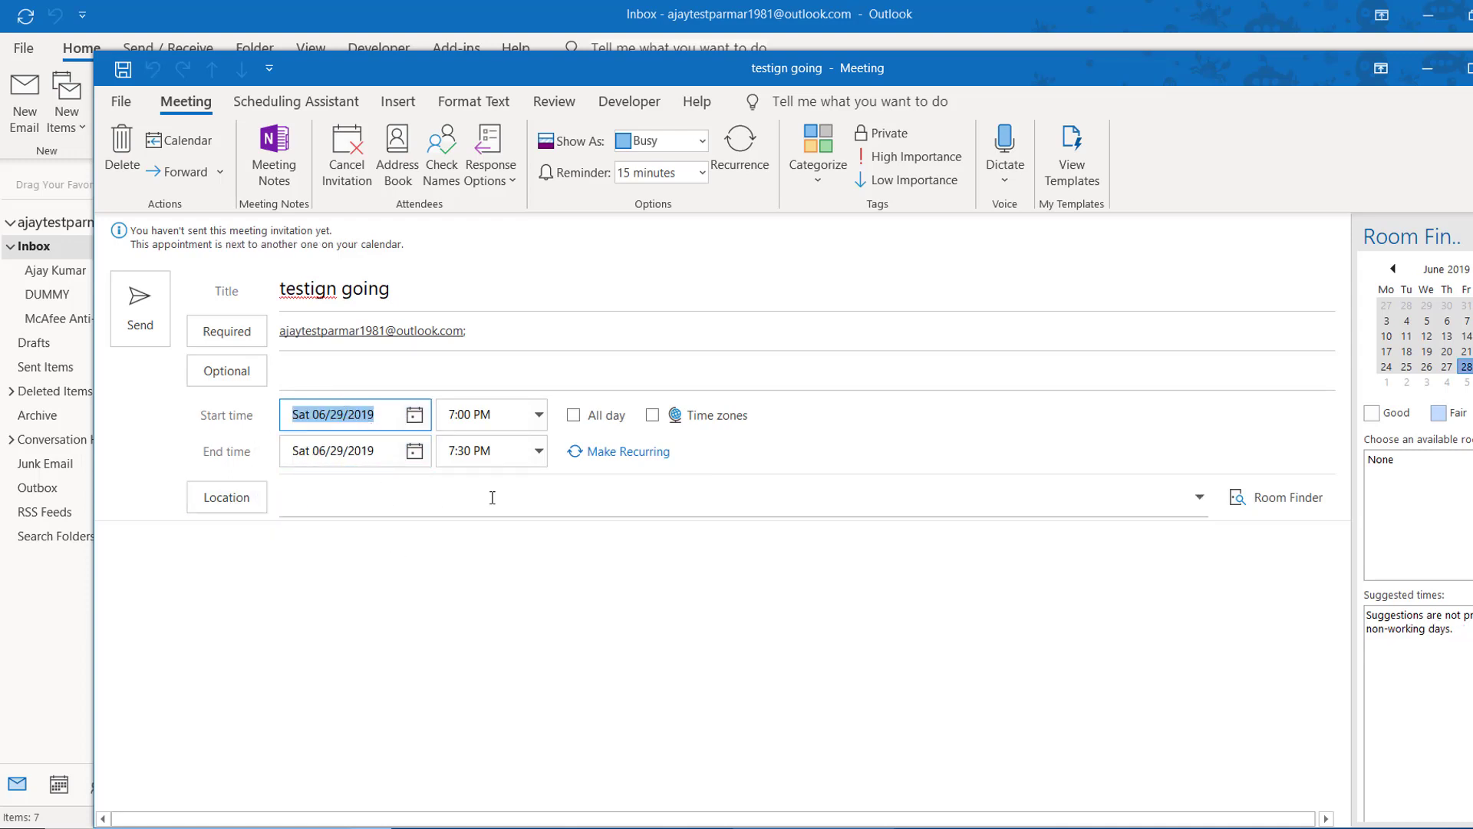
left_click(142, 330)
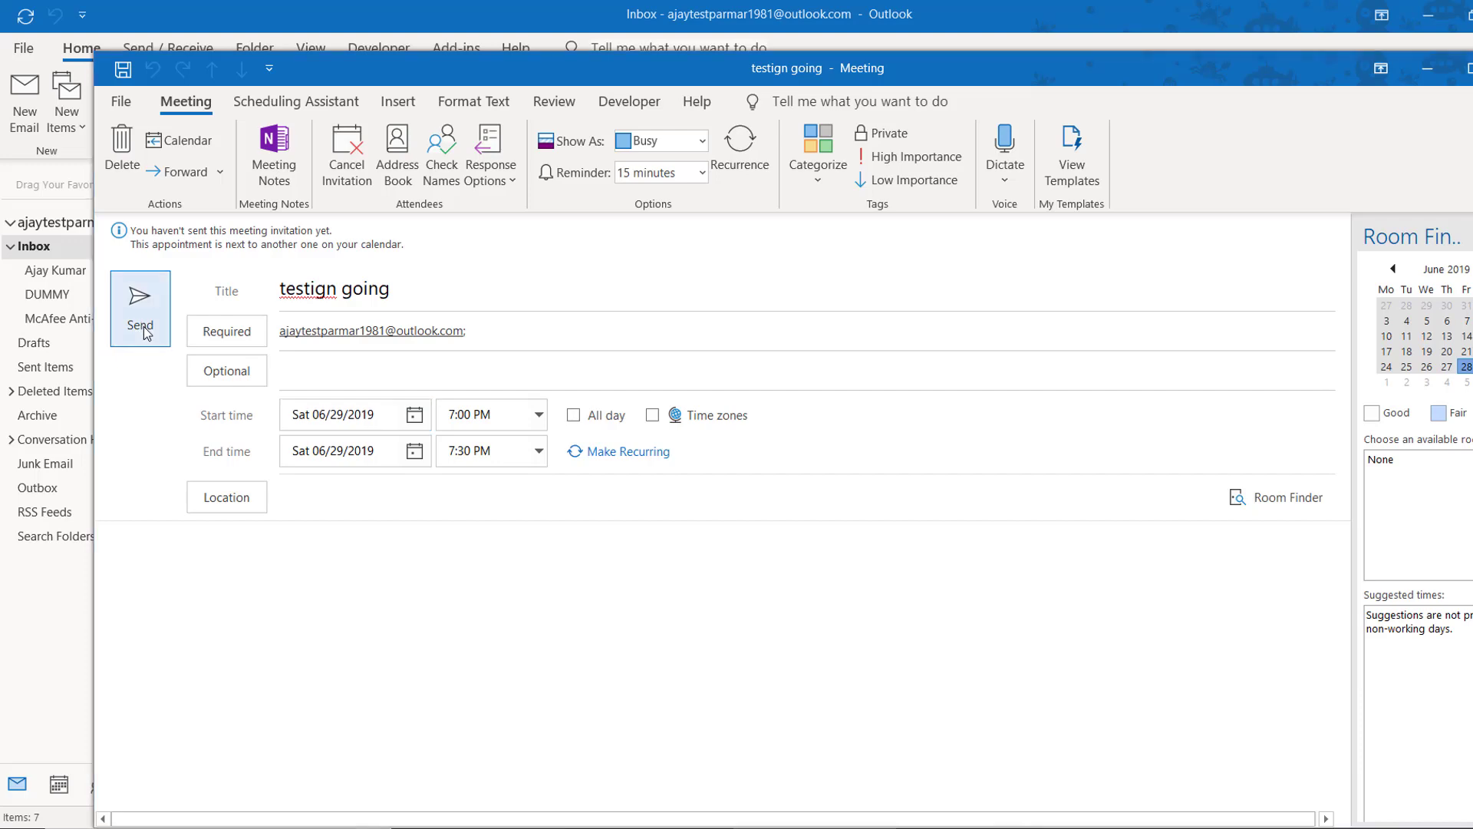
- Send the request without a location and step NewMailEx to the weekday line
left_click(852, 478)
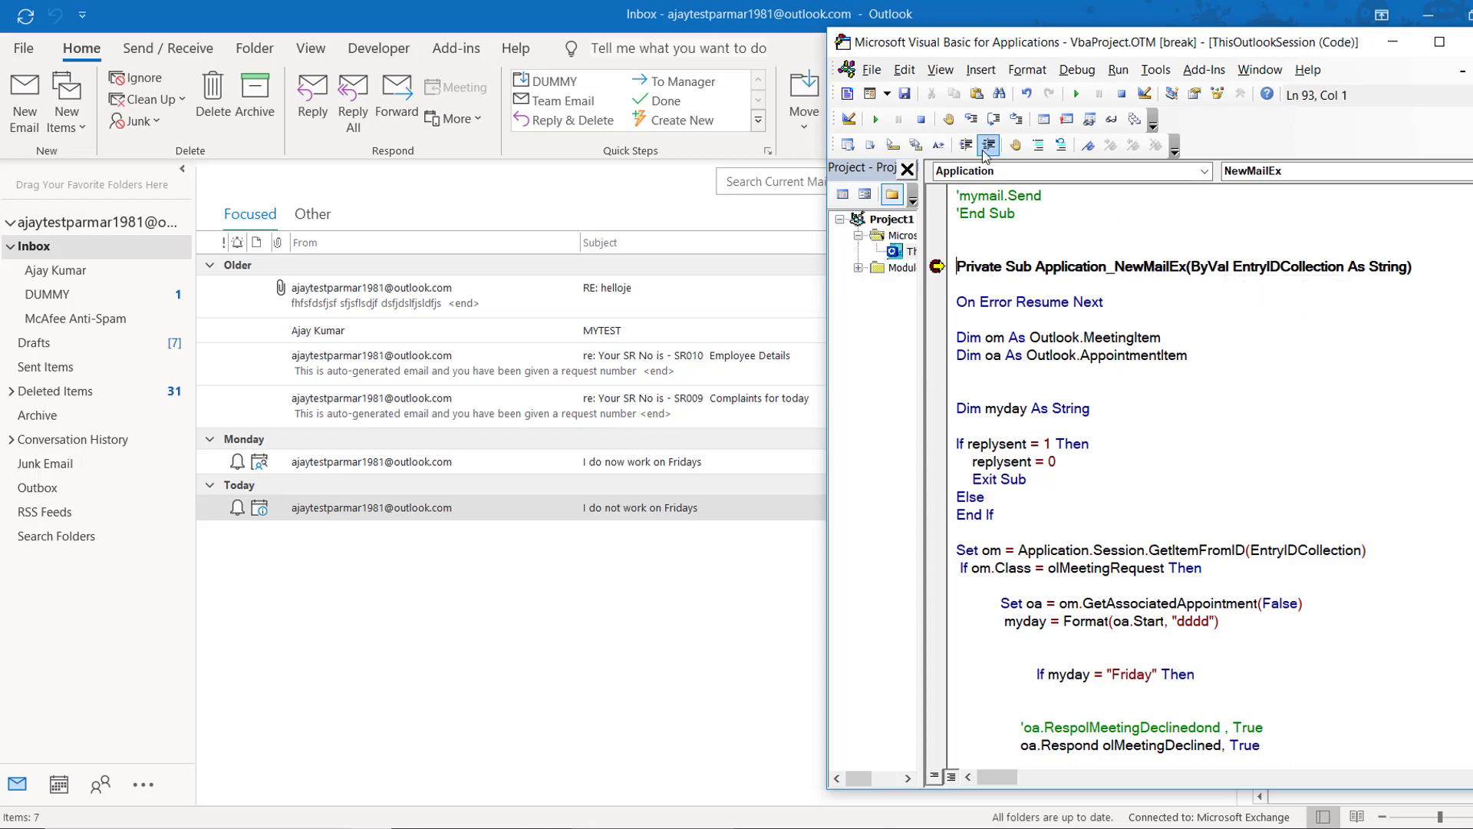
left_click(971, 120)
left_click(971, 120)
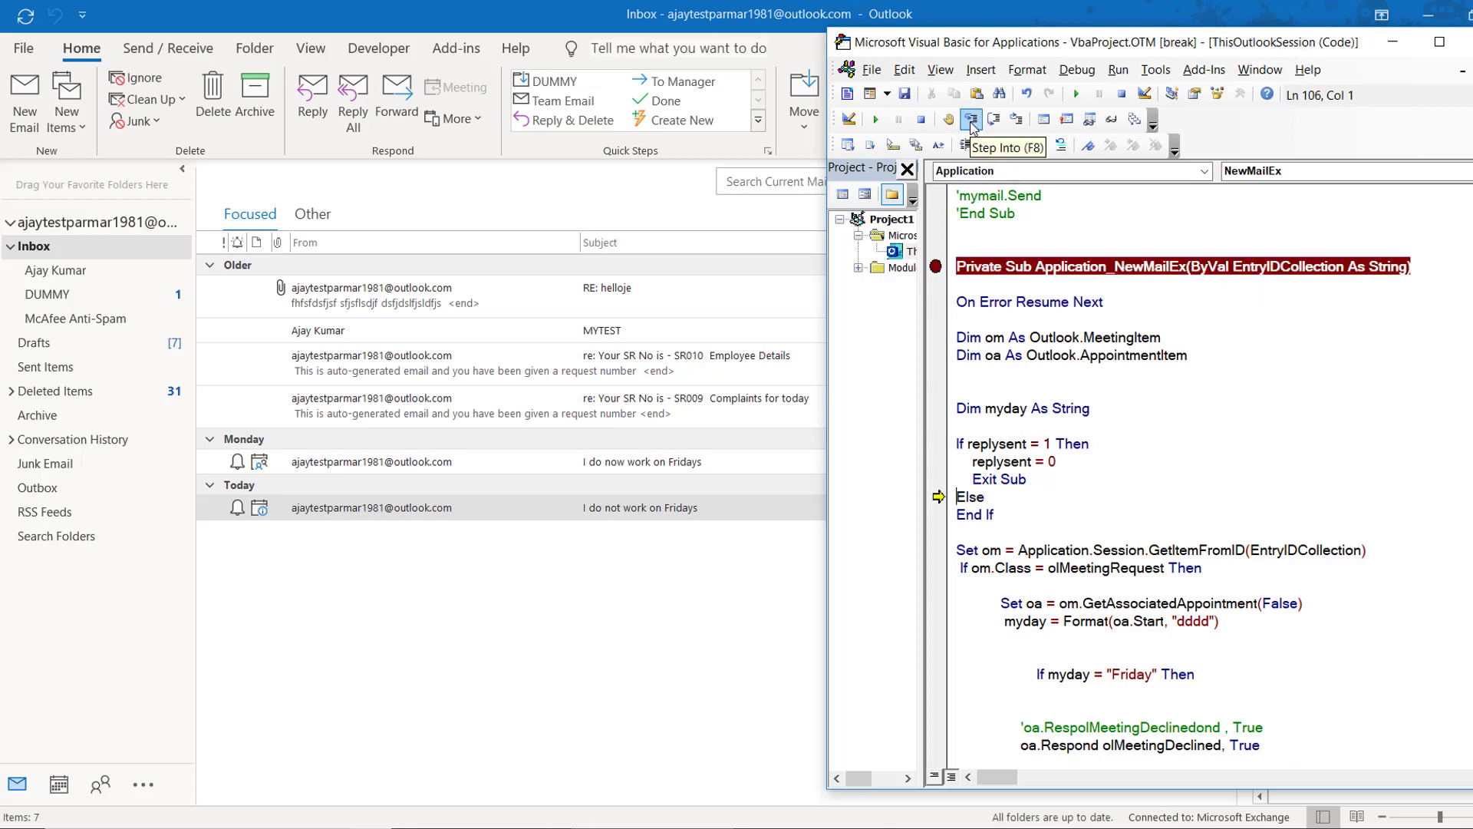
left_click(972, 120)
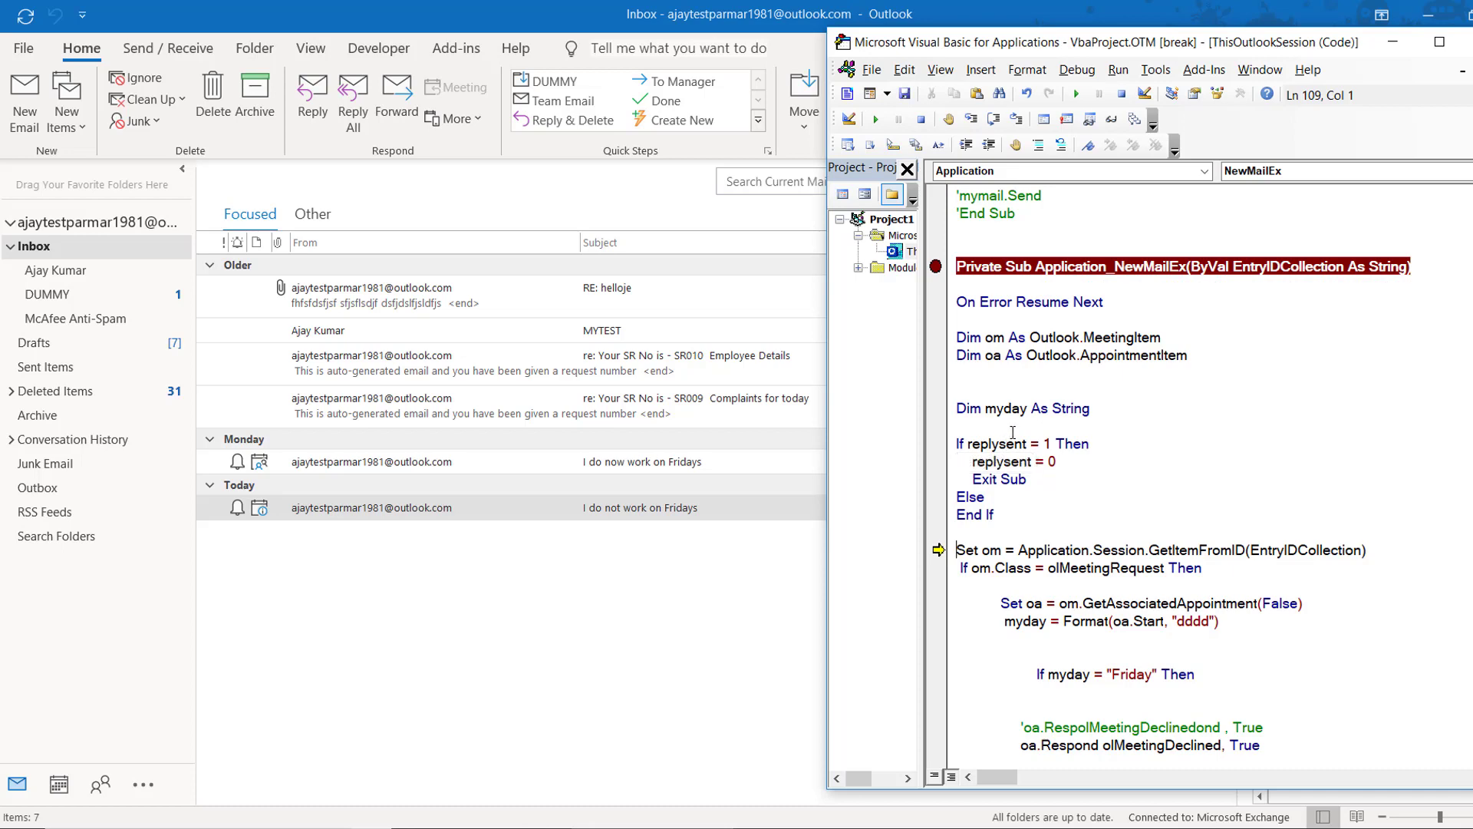
left_click(972, 120)
left_click(973, 121)
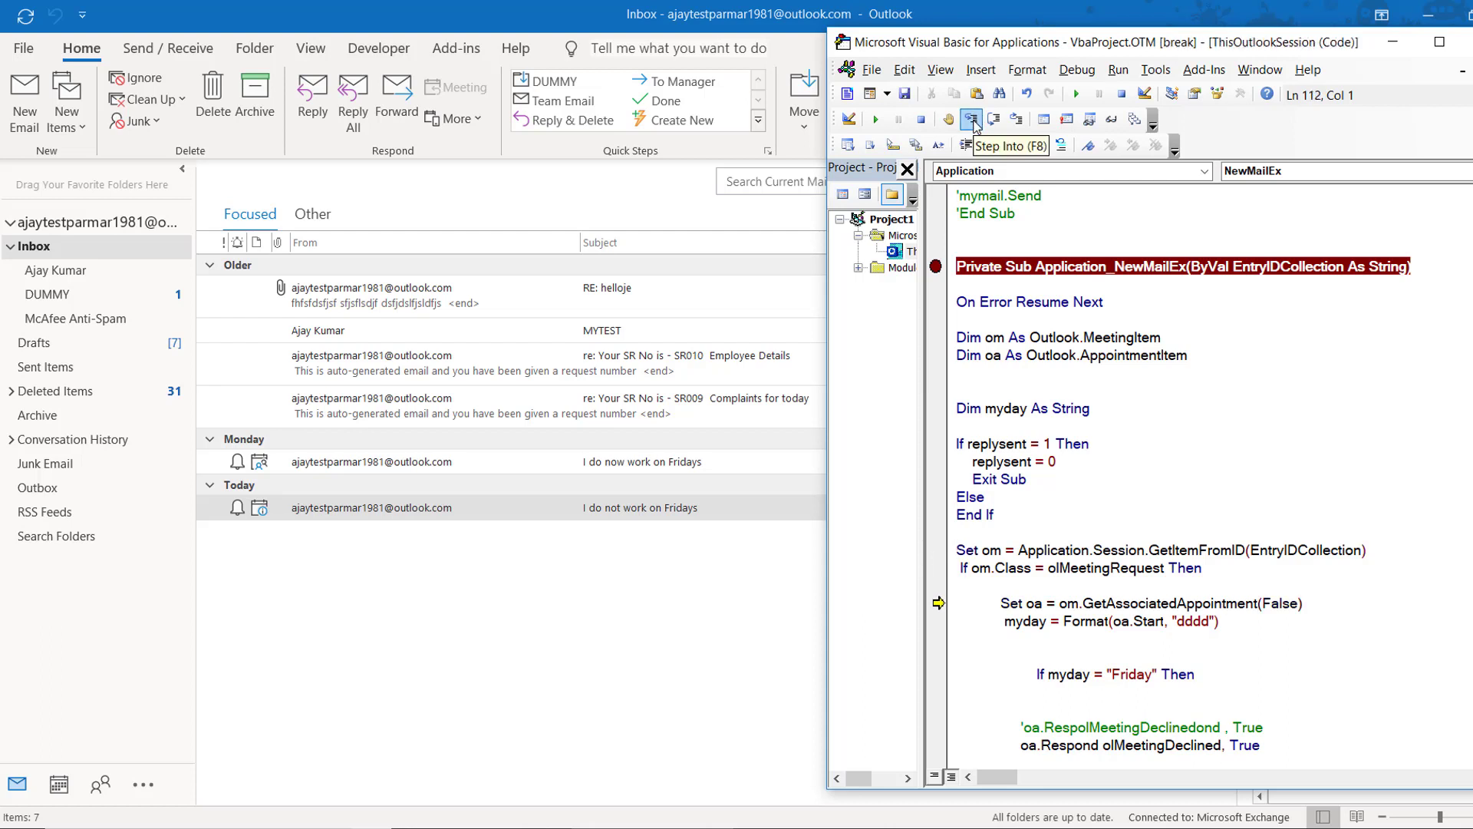
left_click(972, 120)
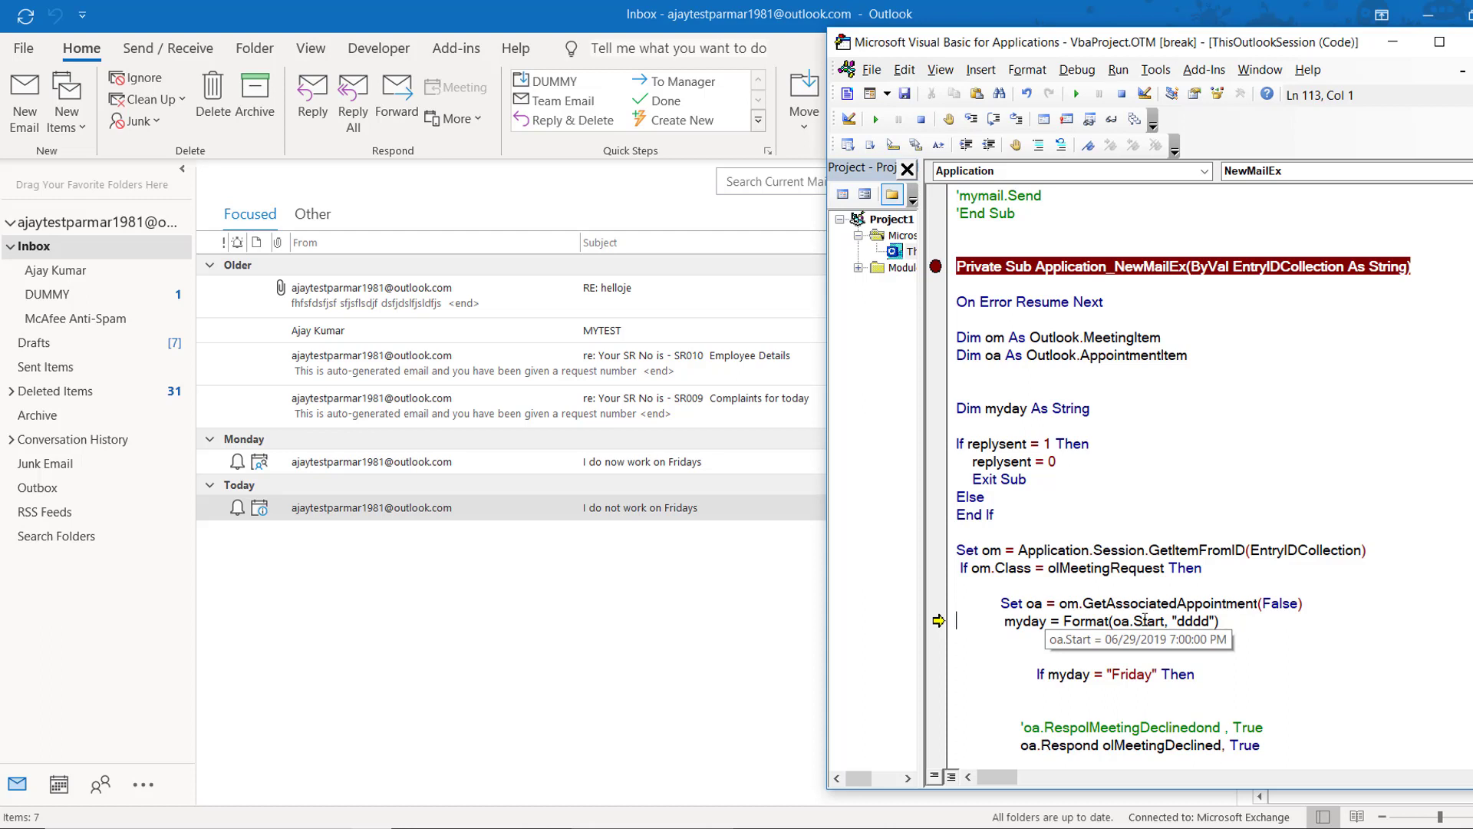
- Step past the Friday check with myday as Saturday until End Sub finishes
left_click(971, 120)
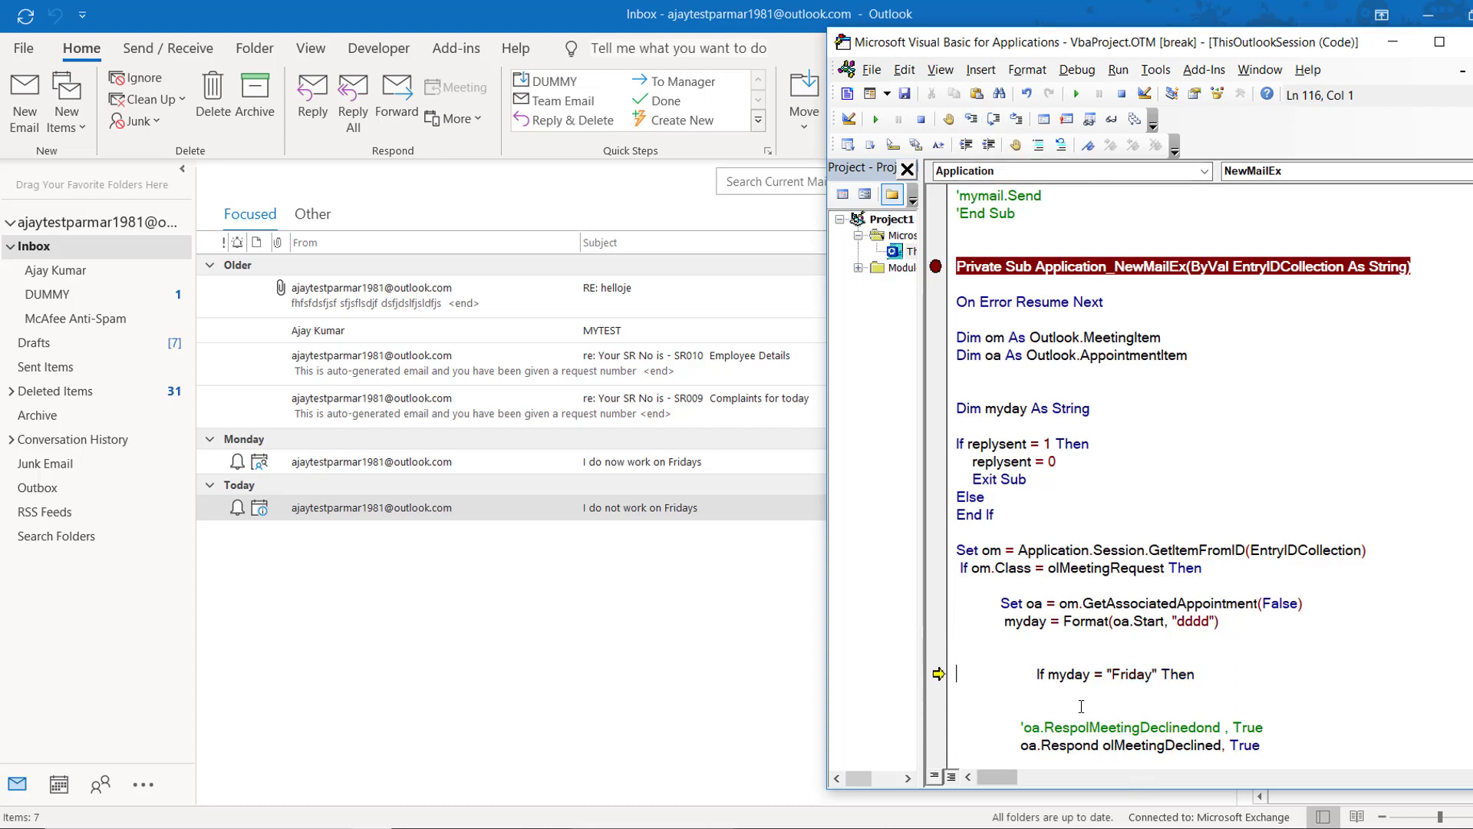
mouse_move(1069, 674)
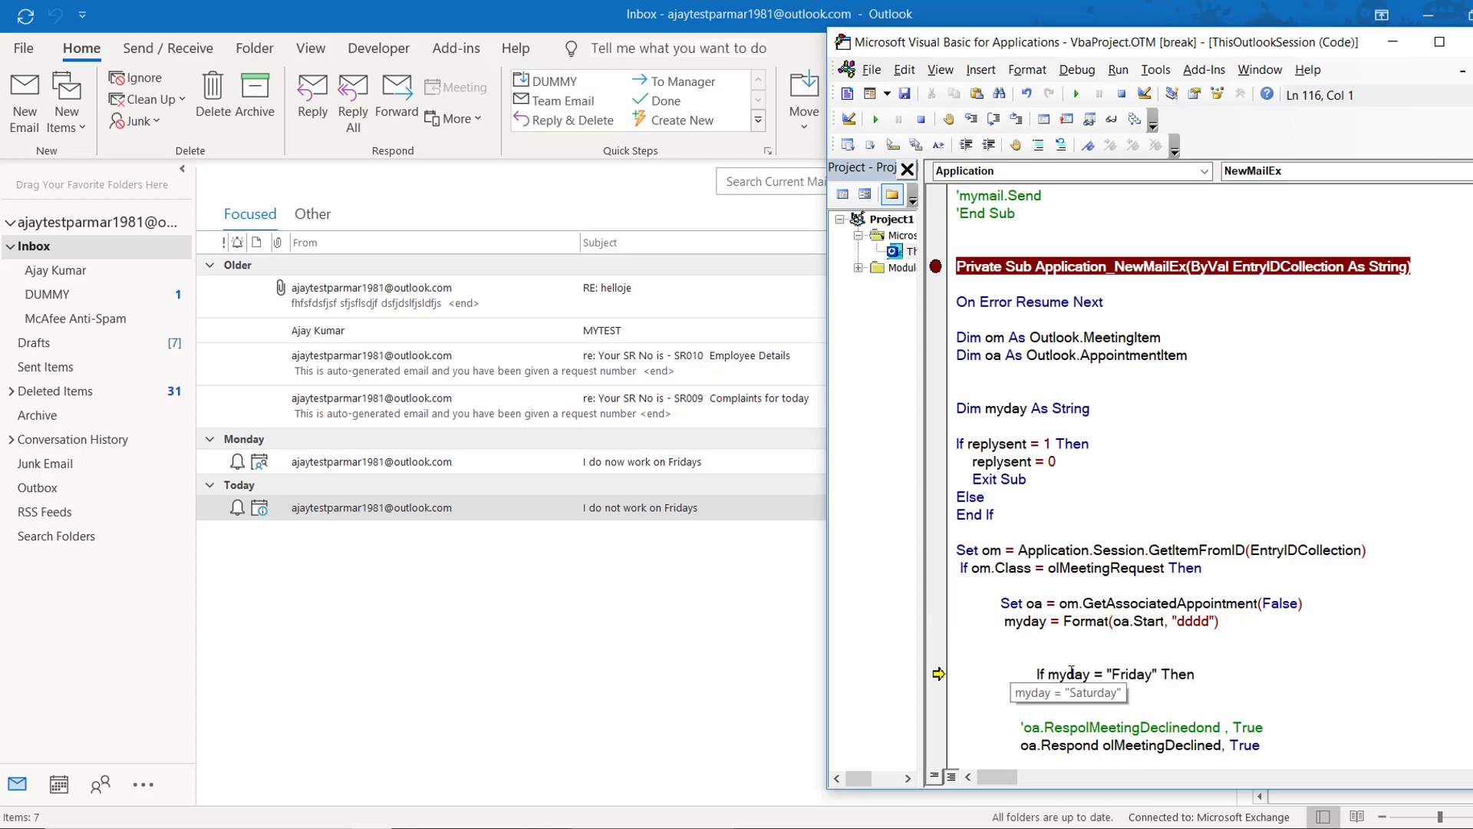
scroll(1072, 672, "down", 4)
scroll(1072, 672, "down", 4)
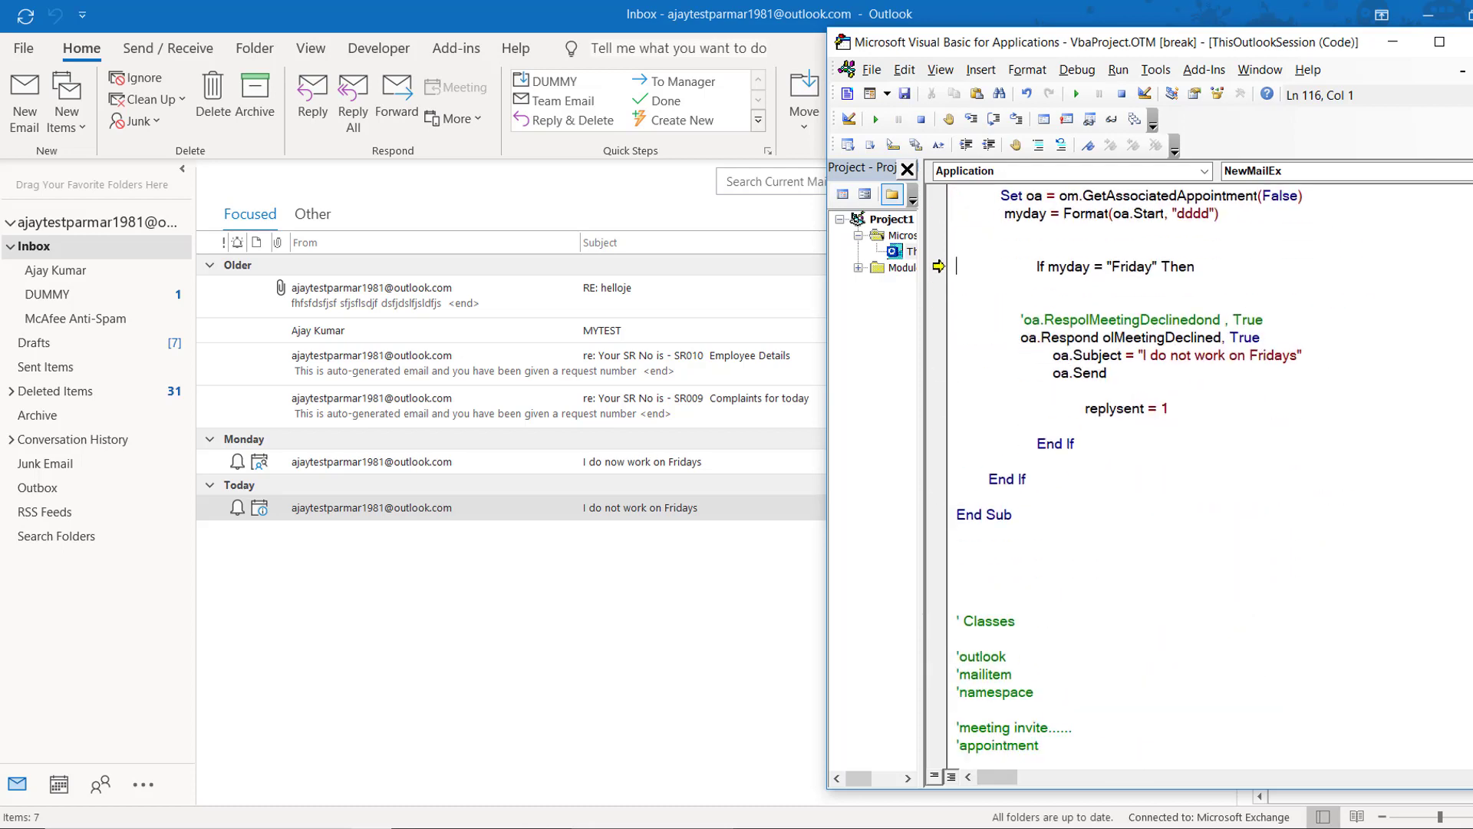
scroll(1370, 503, "up", 1)
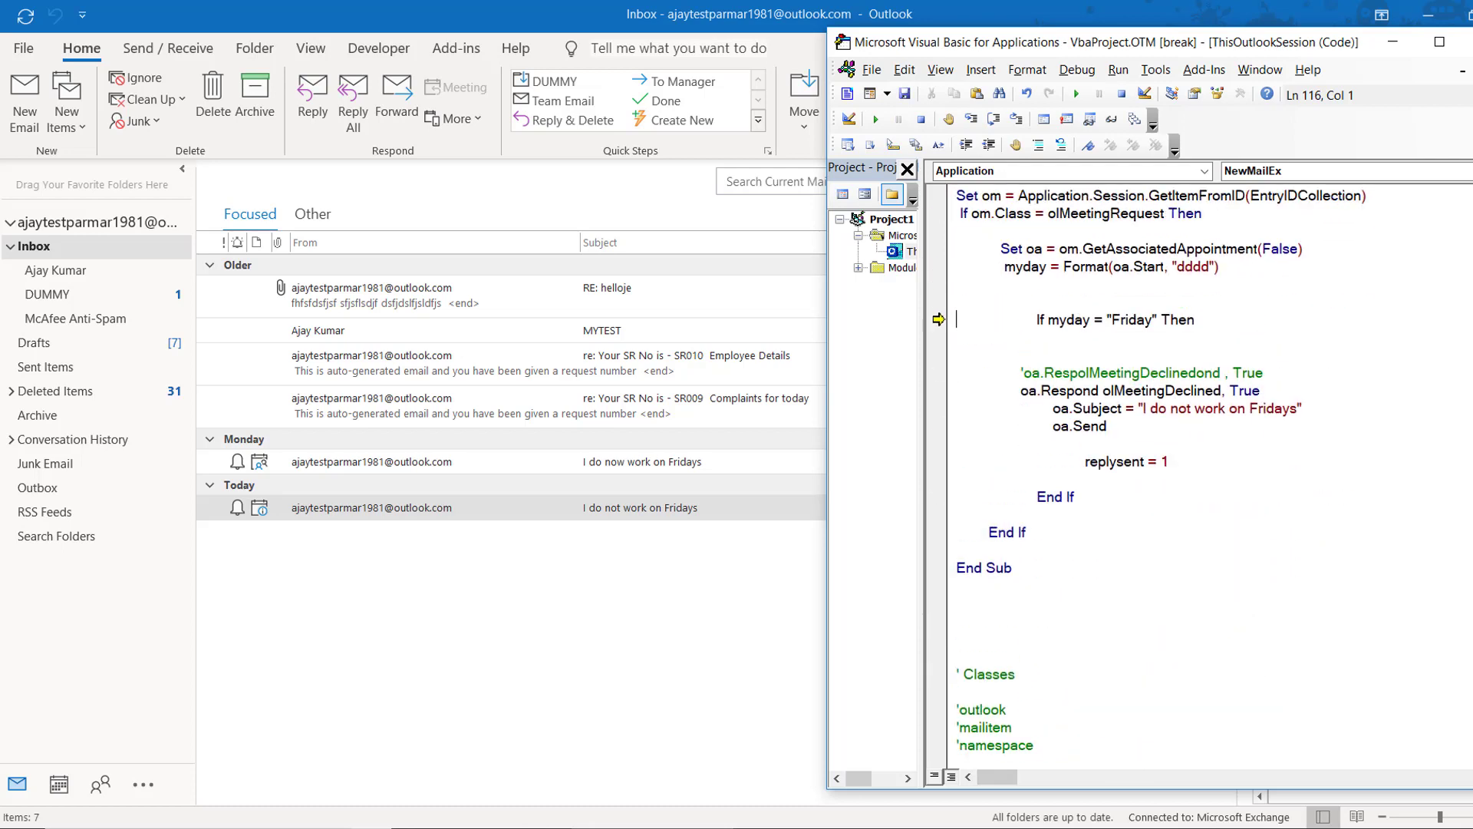
left_click(977, 126)
left_click(977, 126)
left_click(977, 126)
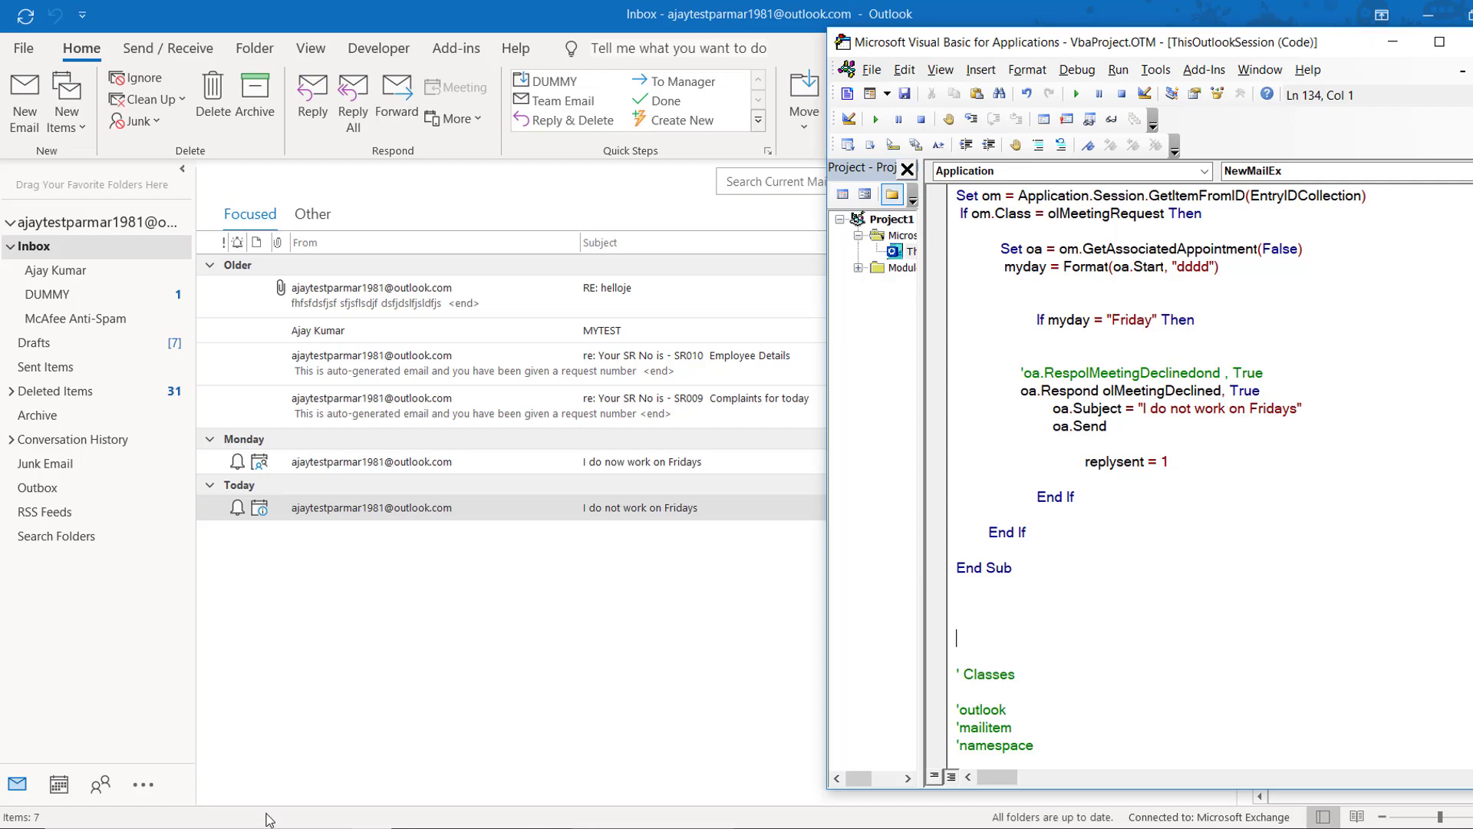
left_click(61, 790)
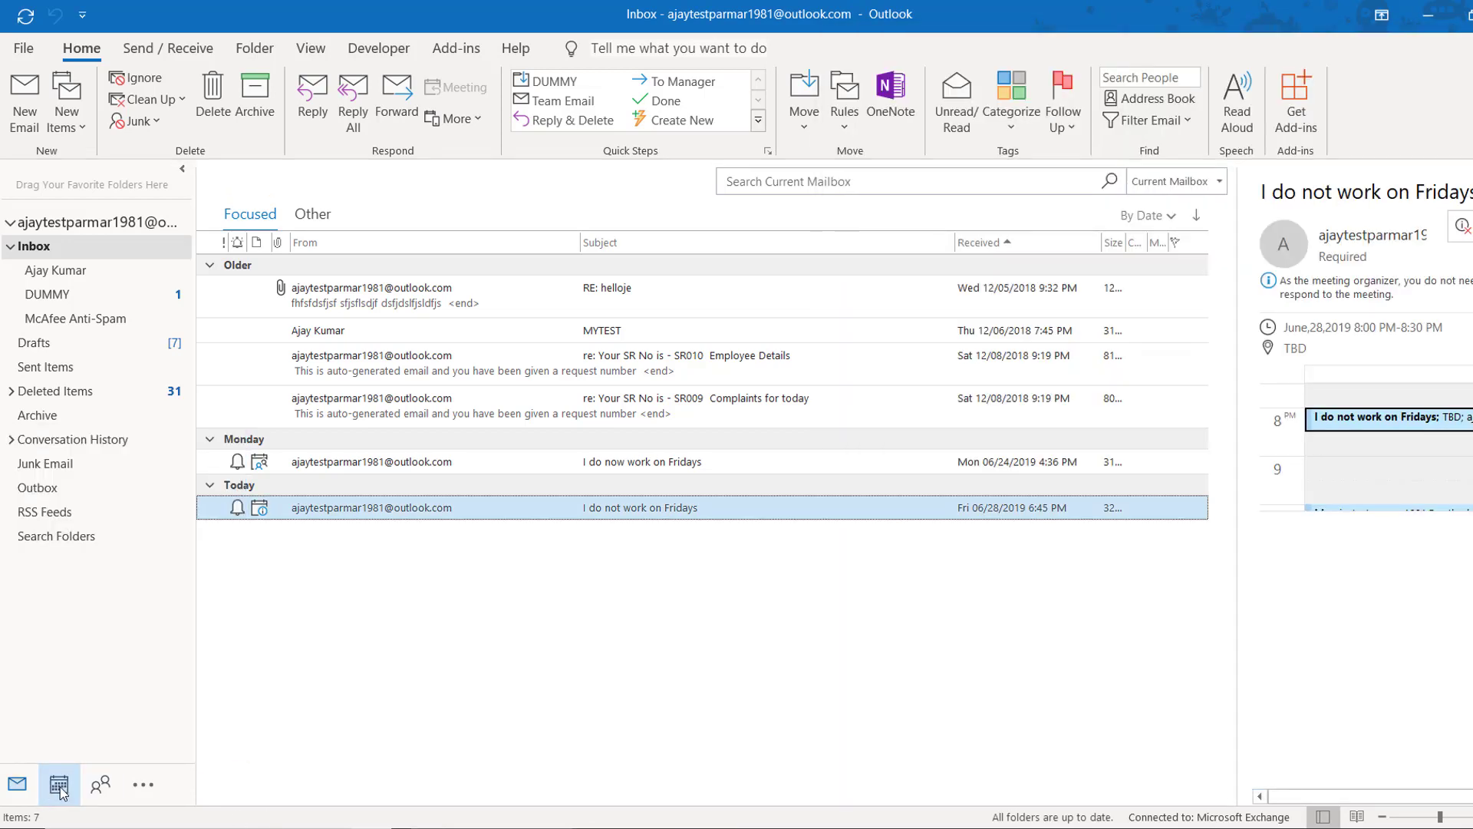
left_click(59, 785)
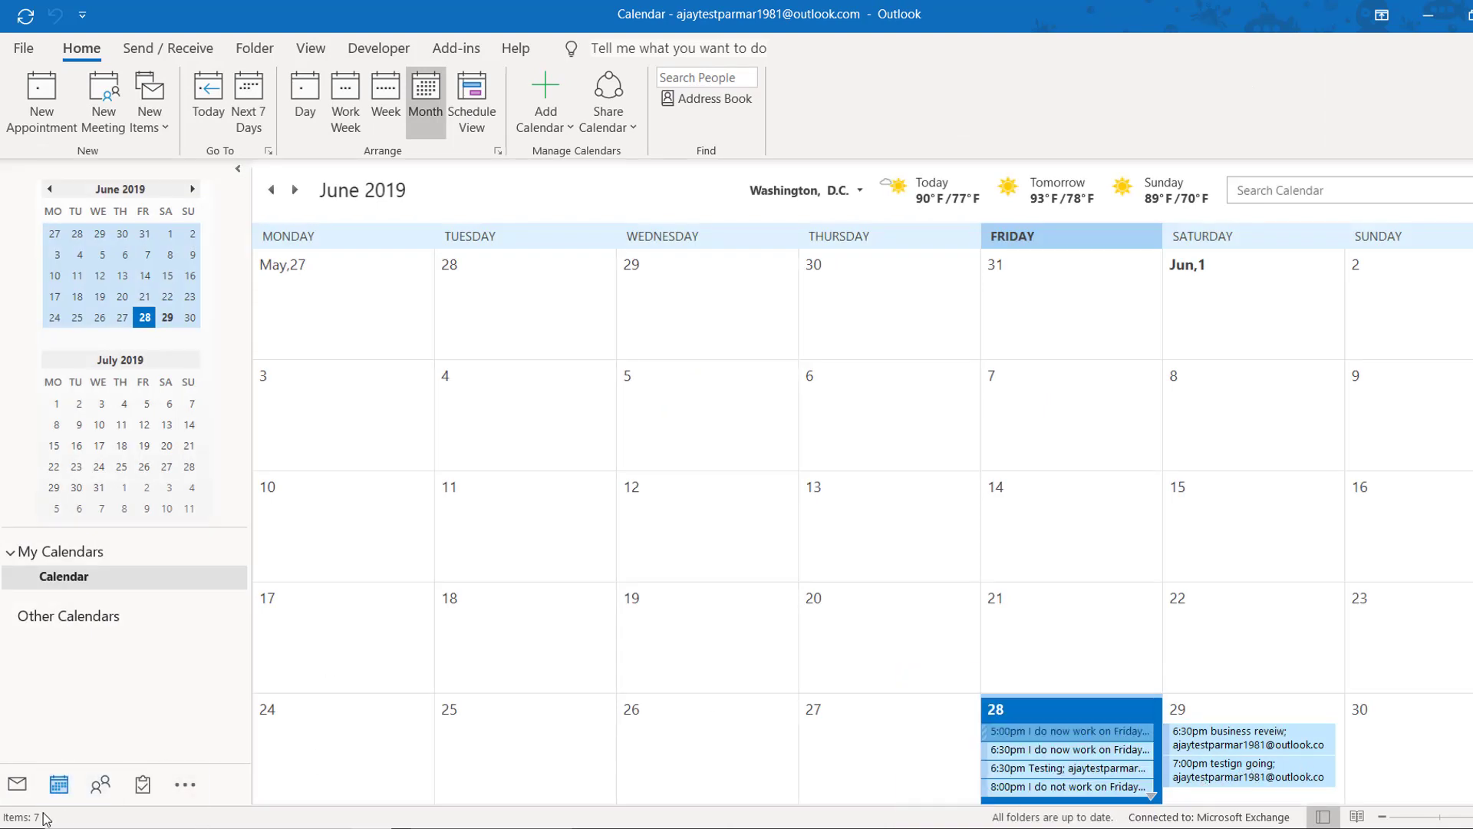
left_click(19, 785)
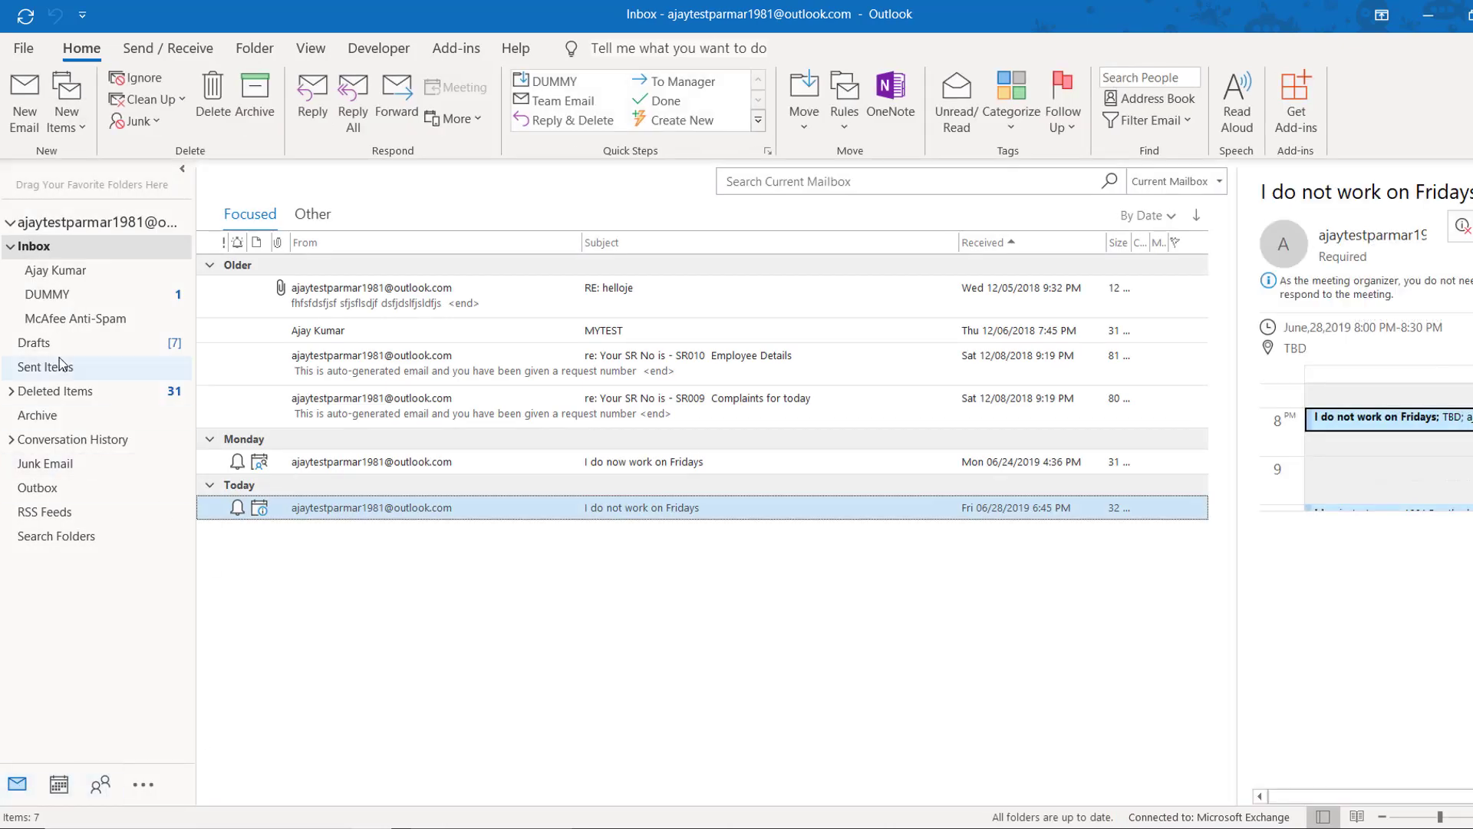
left_click(172, 388)
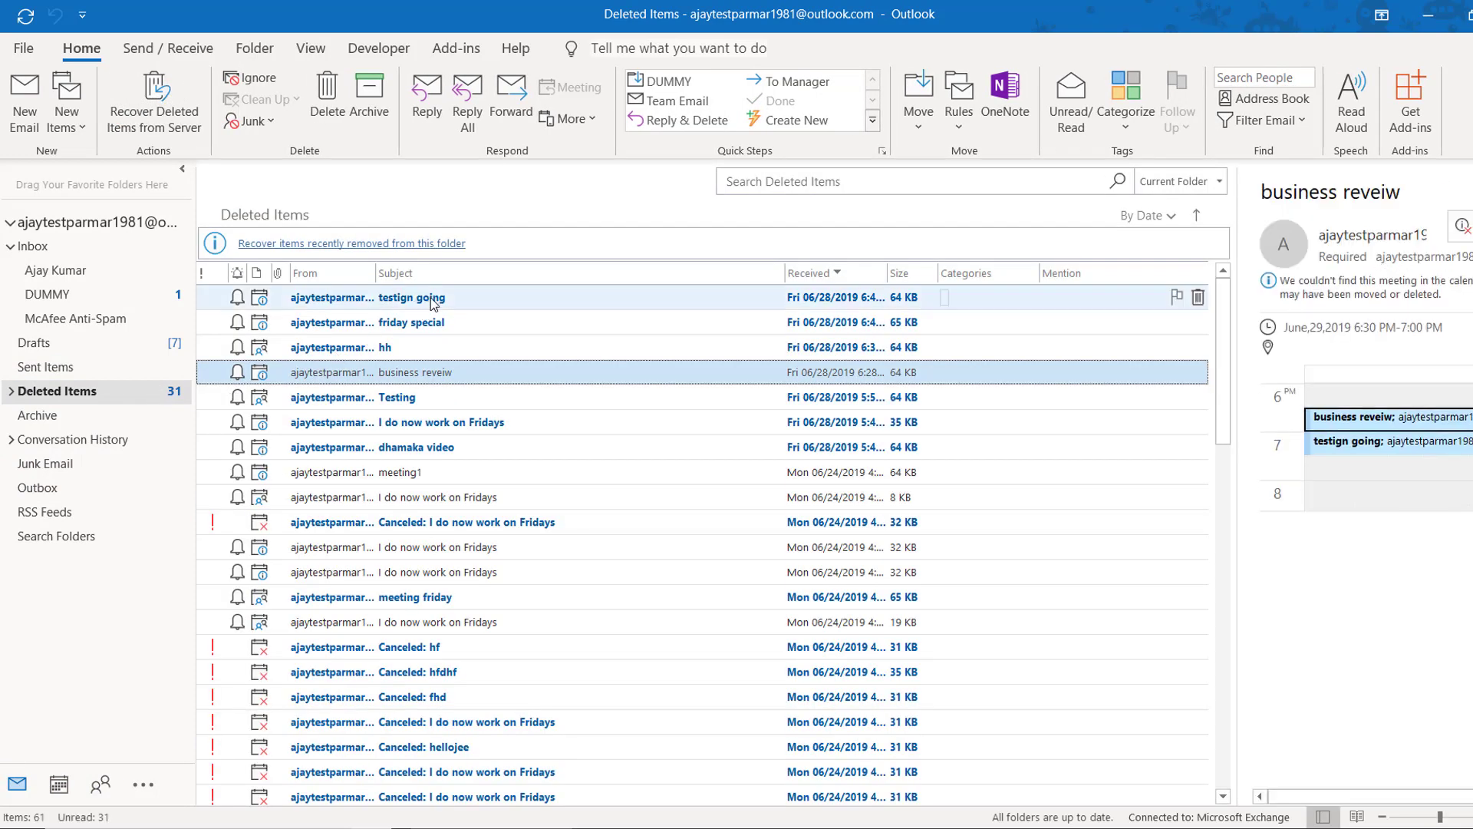
left_click(50, 247)
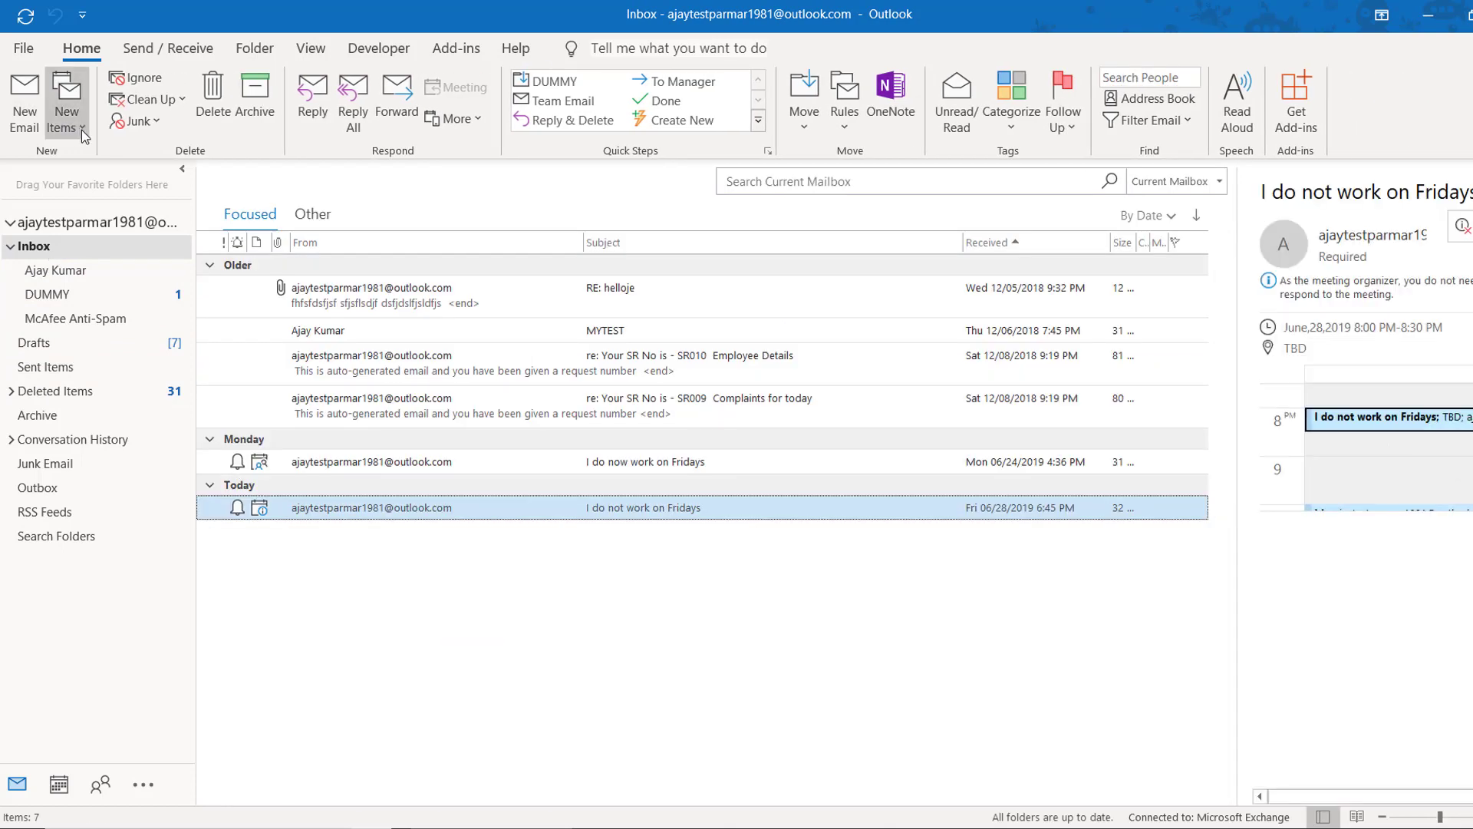
- Email your own address a test message with the subject 'dhamaka going on'
left_click(20, 95)
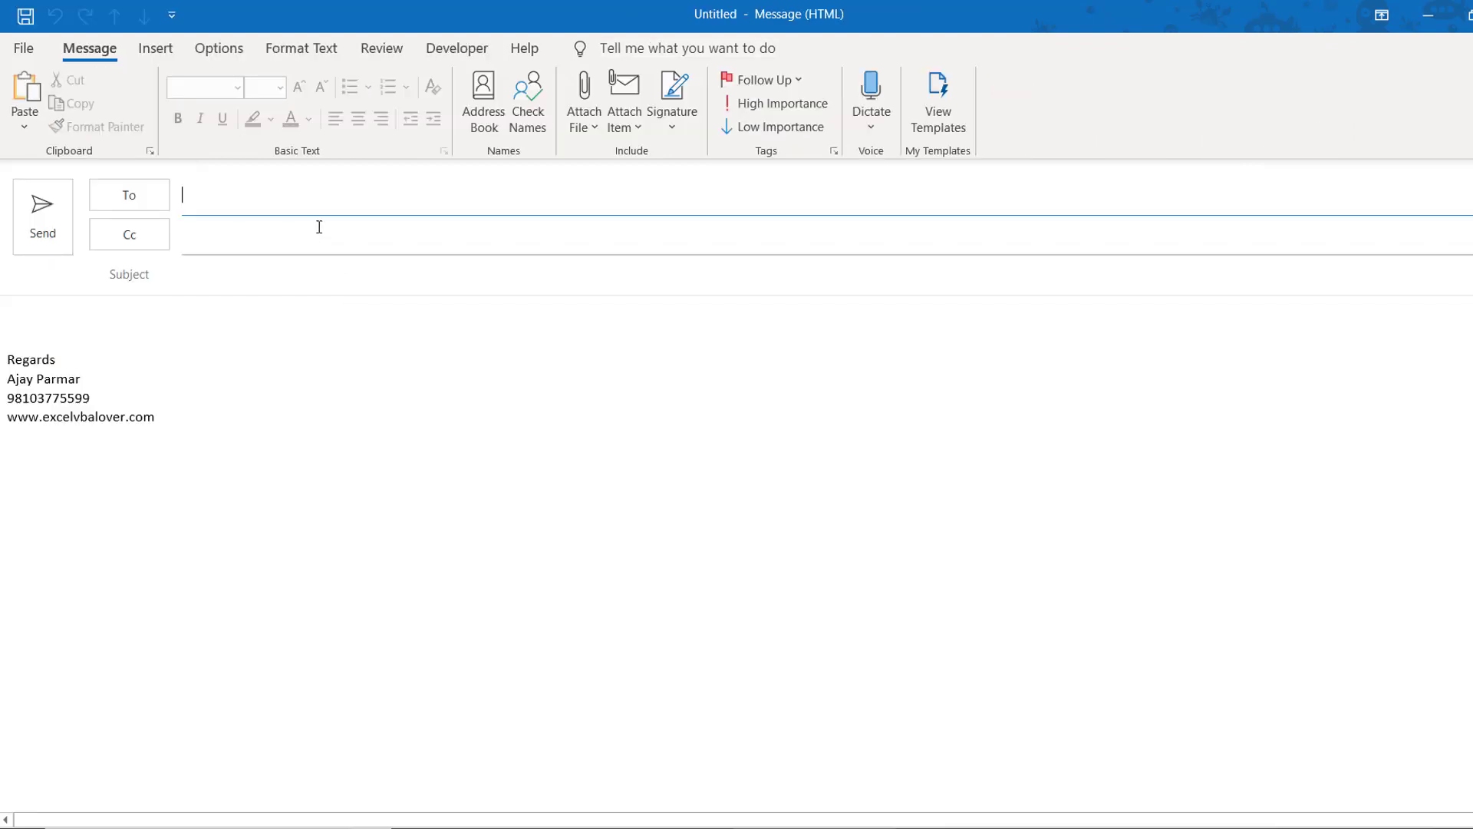
type("aj")
key("Tab")
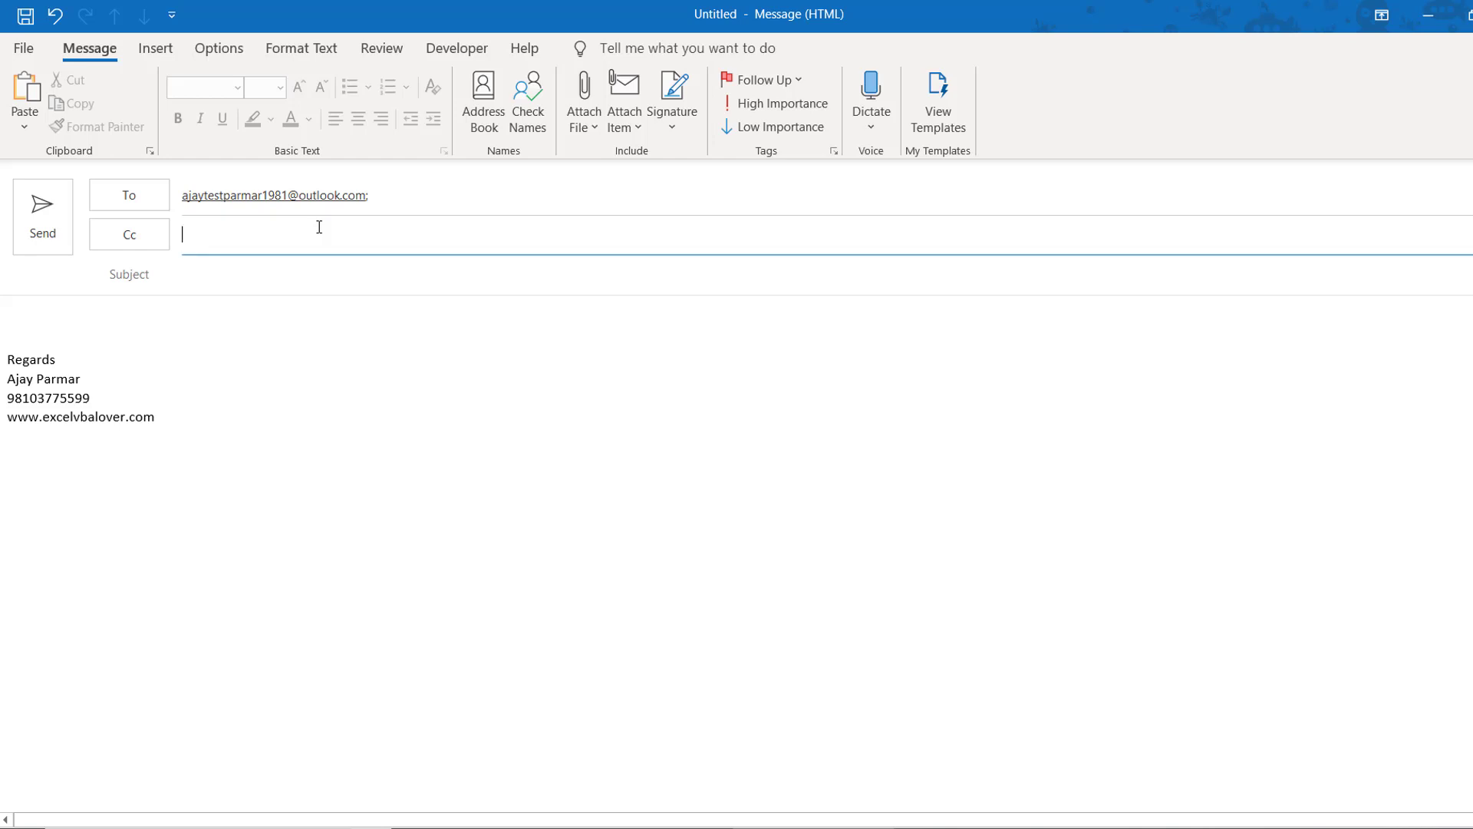
key("Tab")
type("d")
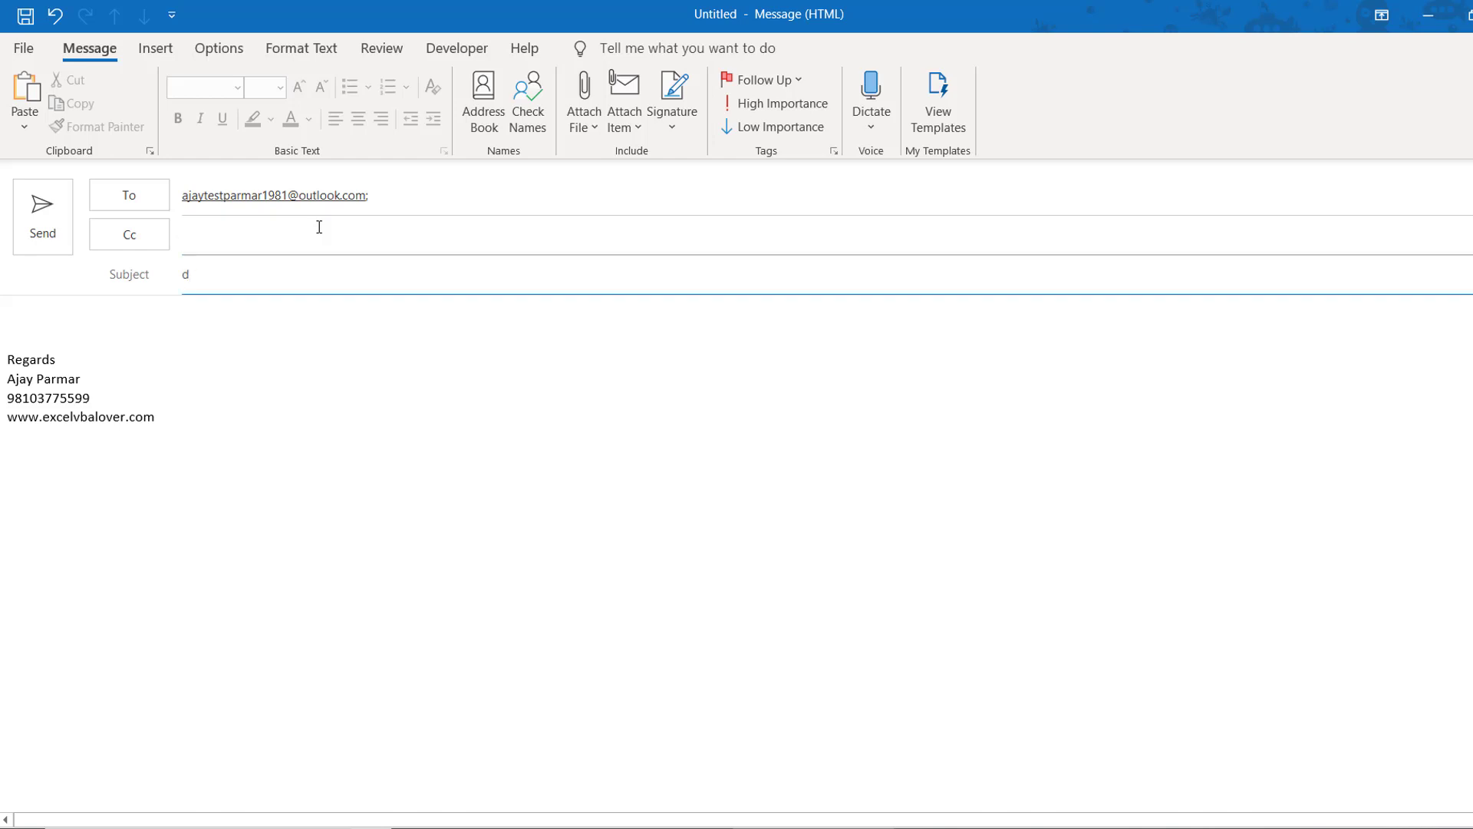
type("hamaka going ")
type("on")
left_click(47, 237)
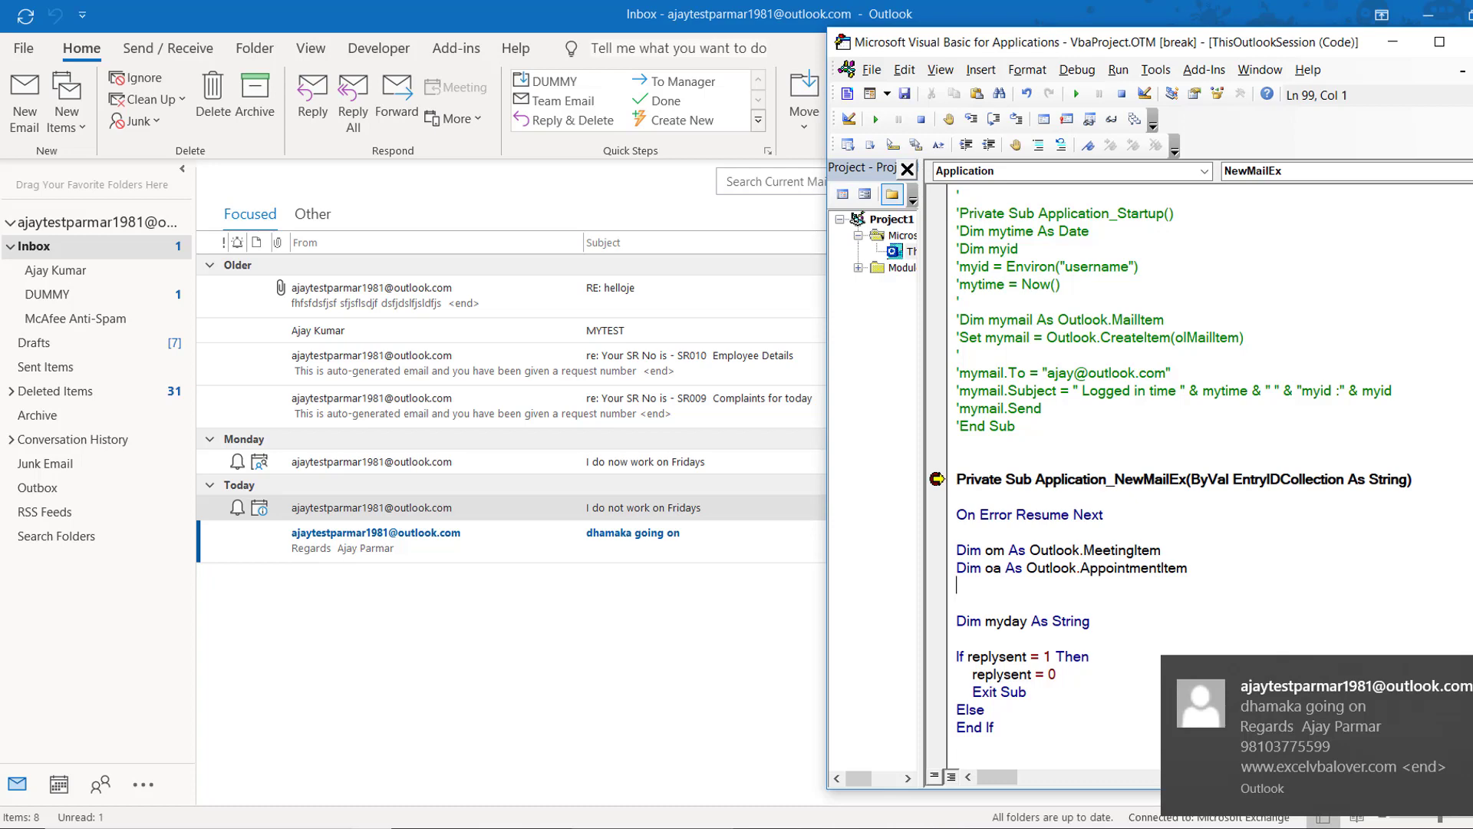
- Step the paused NewMailEx macro past the 'If replysent = 1' check with F8
scroll(1197, 472, "down", 3)
scroll(1197, 471, "down", 1)
scroll(1197, 472, "down", 1)
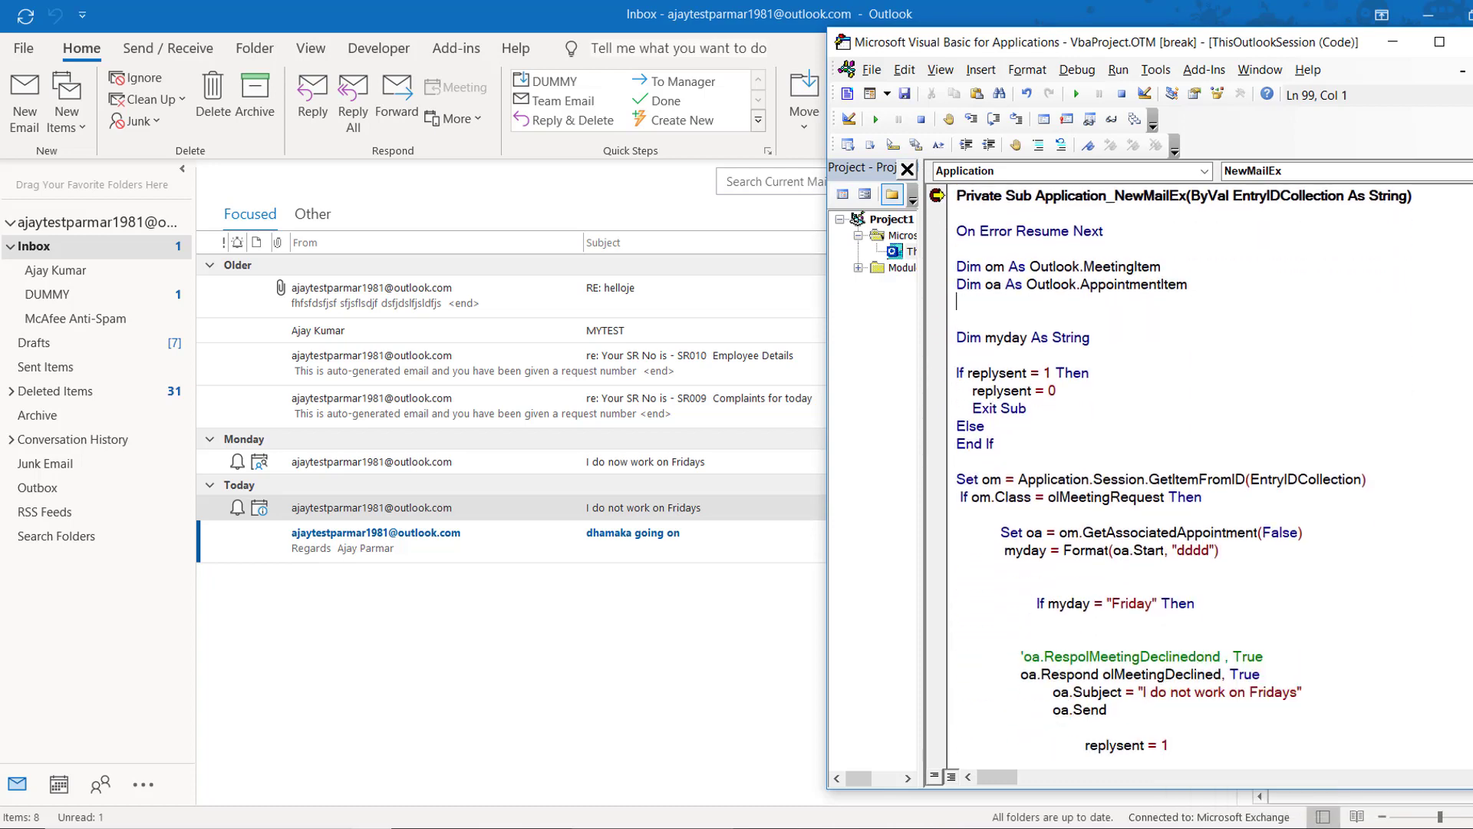
key("F8")
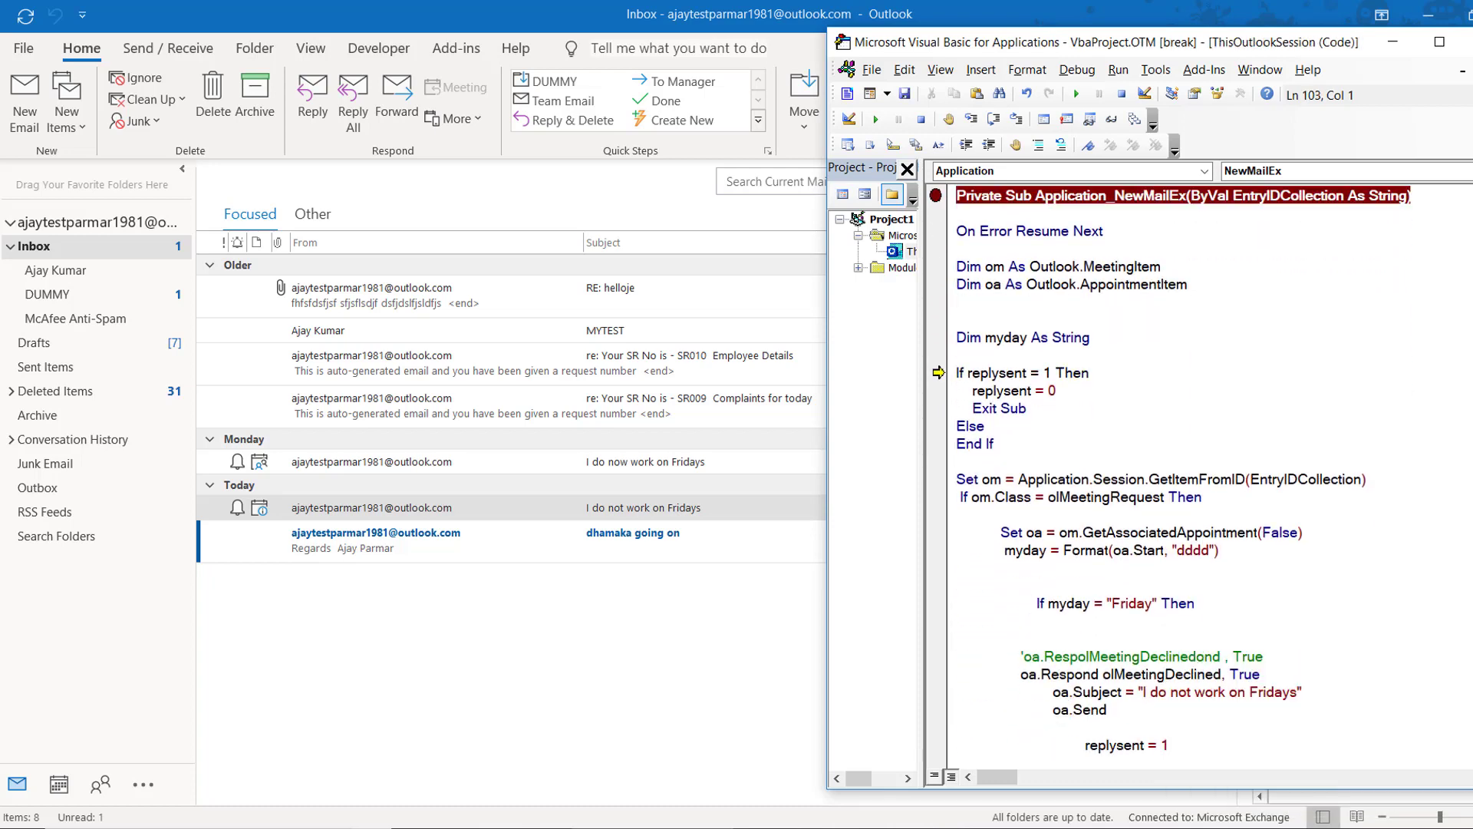
key("F8")
key("F8")
key("F8")
key("F8")
- Try a 'dim a as mailitem' declaration under Dim oa, erase it, then step to the 'Set oa' line
left_click(1032, 307)
type("outl")
type("ook.ma")
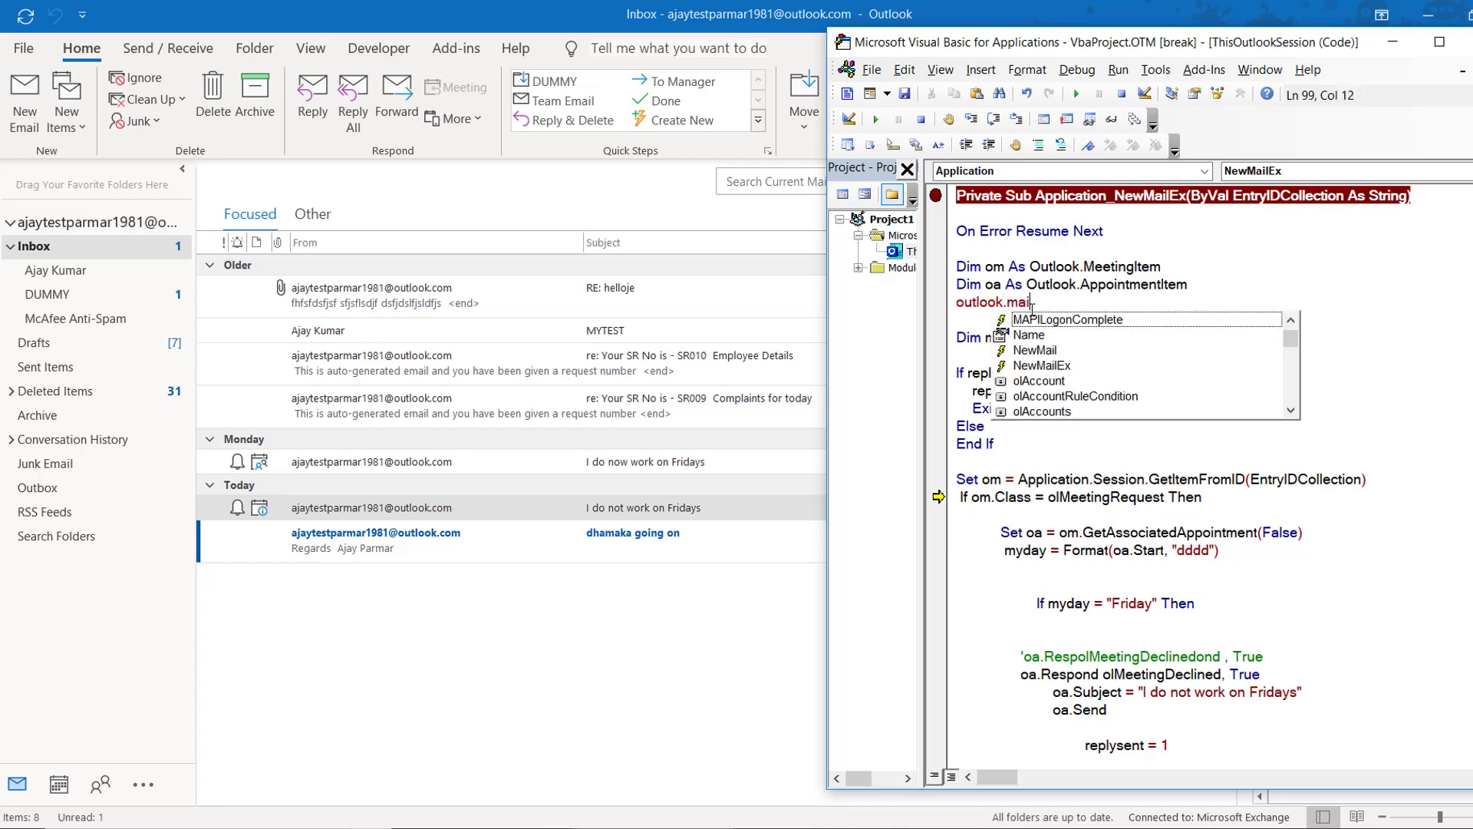
type("i")
key("BackSpace")
key("BackSpace")
key("BackSpace")
key("BackSpace")
key("BackSpace")
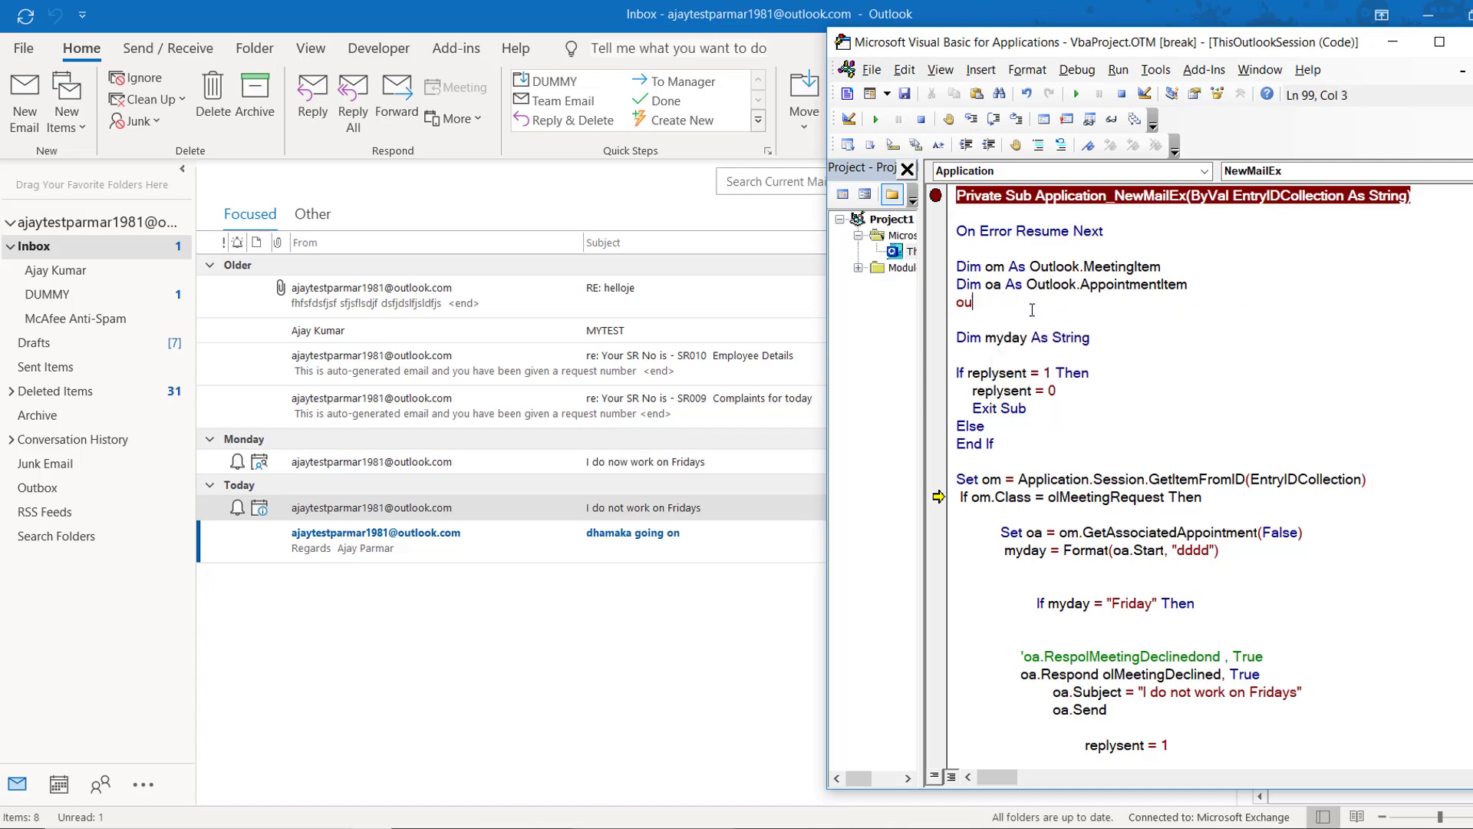
key("BackSpace")
key("BackSpace")
type("dim a")
type(" as ")
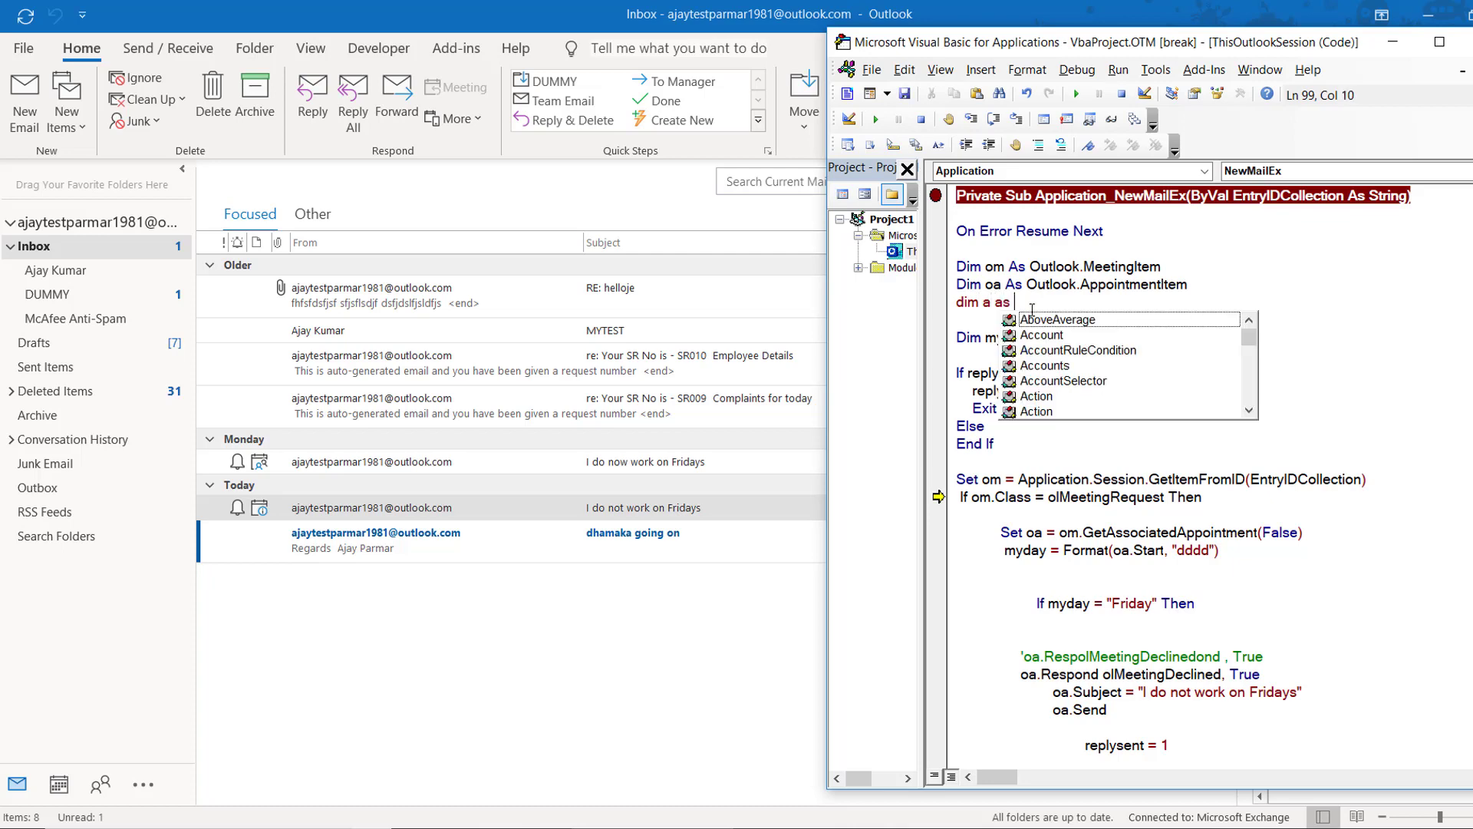
type("mailitem")
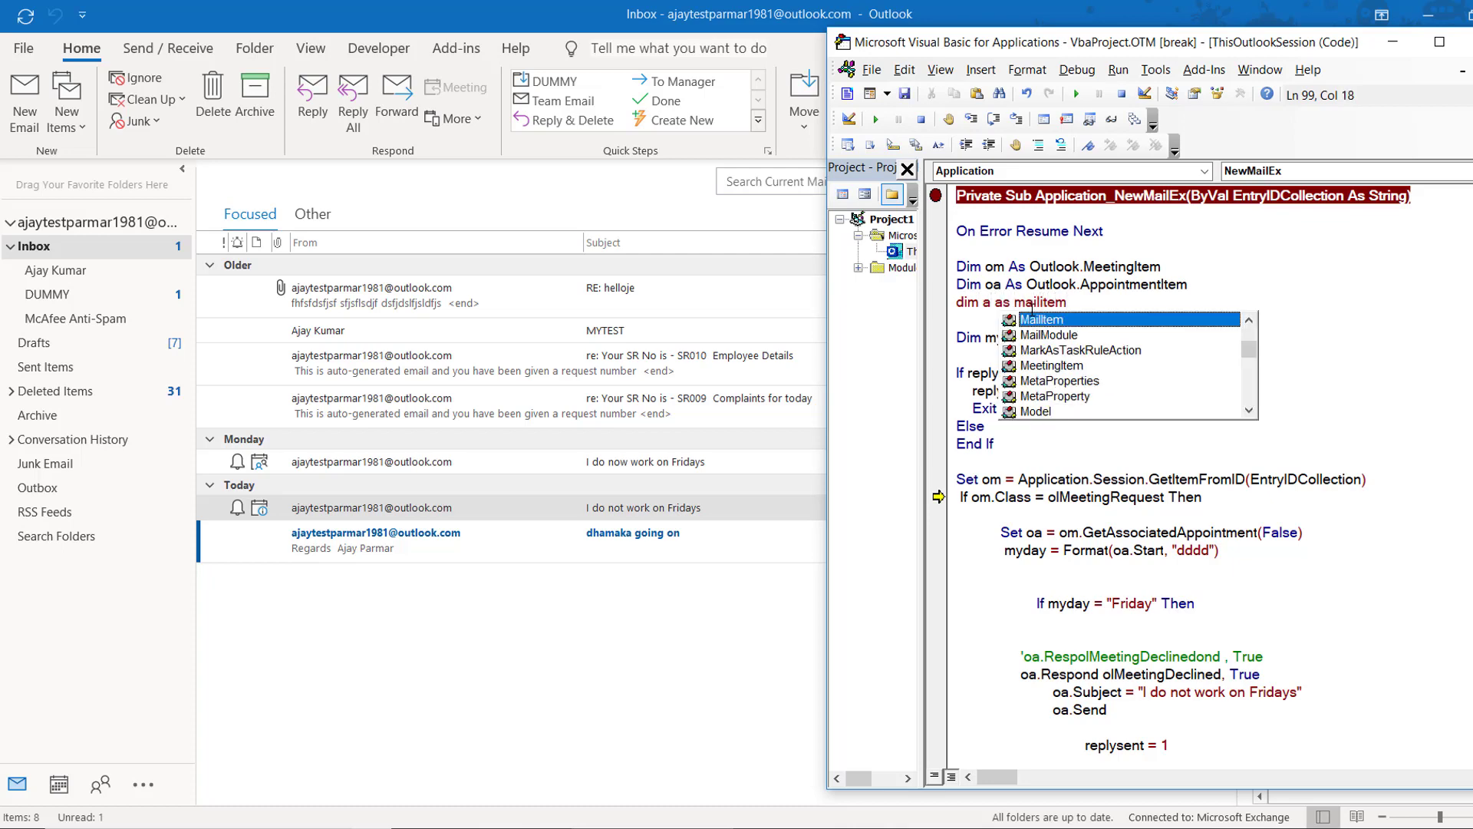
key("BackSpace")
key("BackSpace")
key("BackSpace")
key("BackSpace")
key("BackSpace")
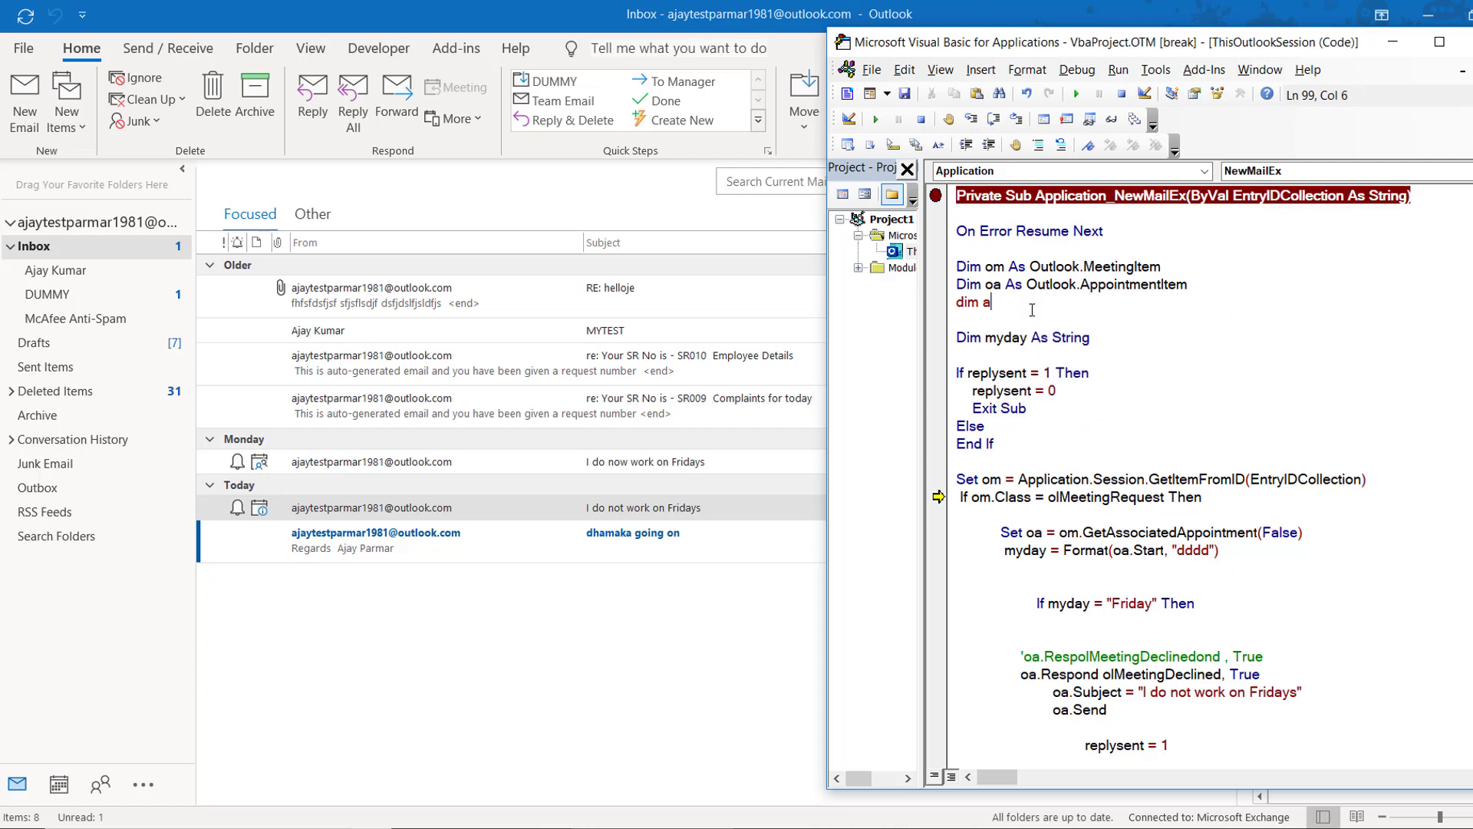
key("BackSpace")
key("BackSpace")
key("BackSpace")
key("BackSpace")
key("BackSpace")
key("BackSpace")
left_click(972, 120)
- Step through the associated-appointment lookup, the Friday check, both End Ifs and End Sub
left_click(972, 120)
left_click(972, 120)
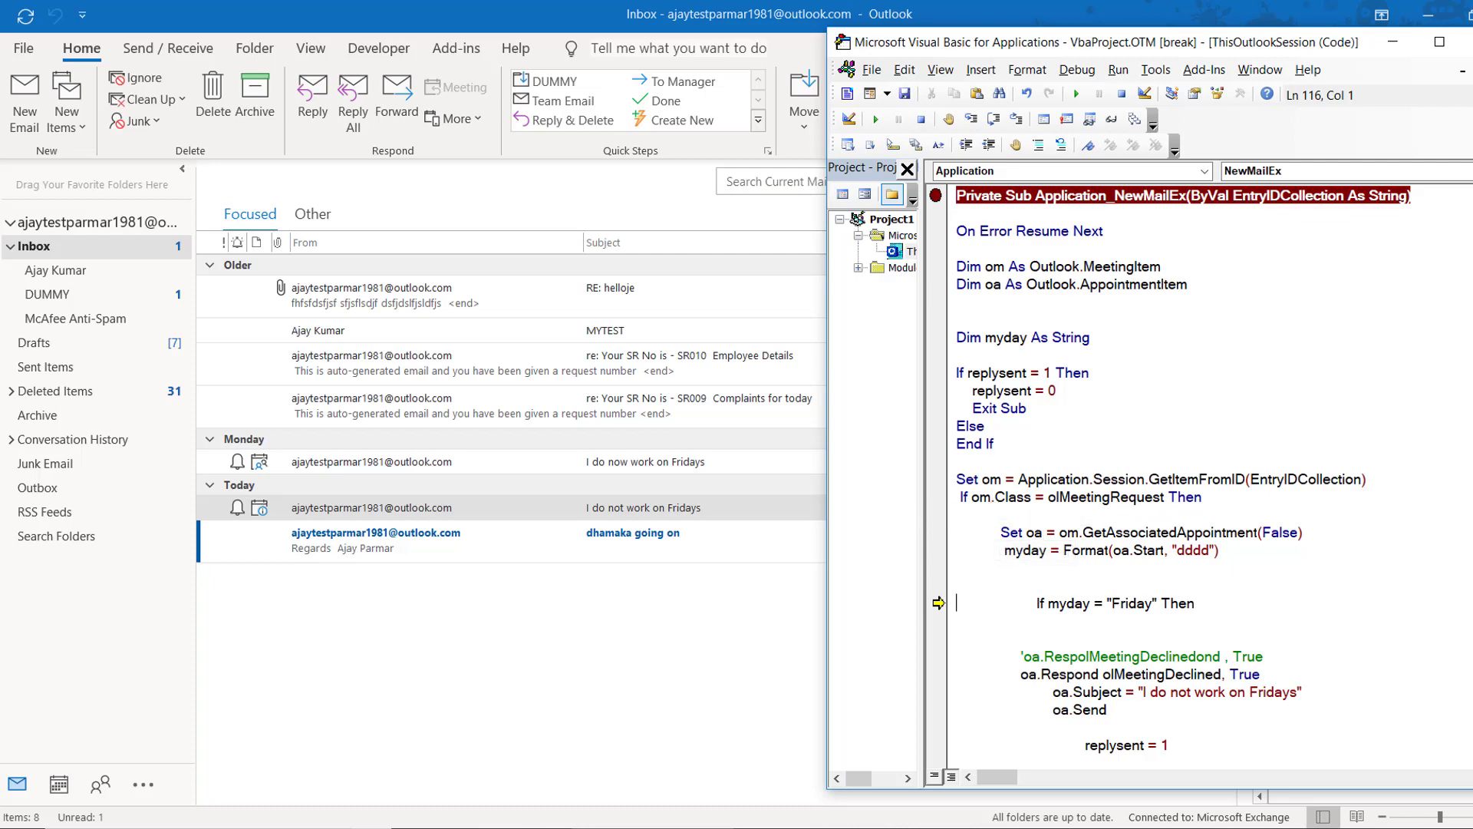
scroll(992, 496, "down", 2)
scroll(993, 496, "down", 2)
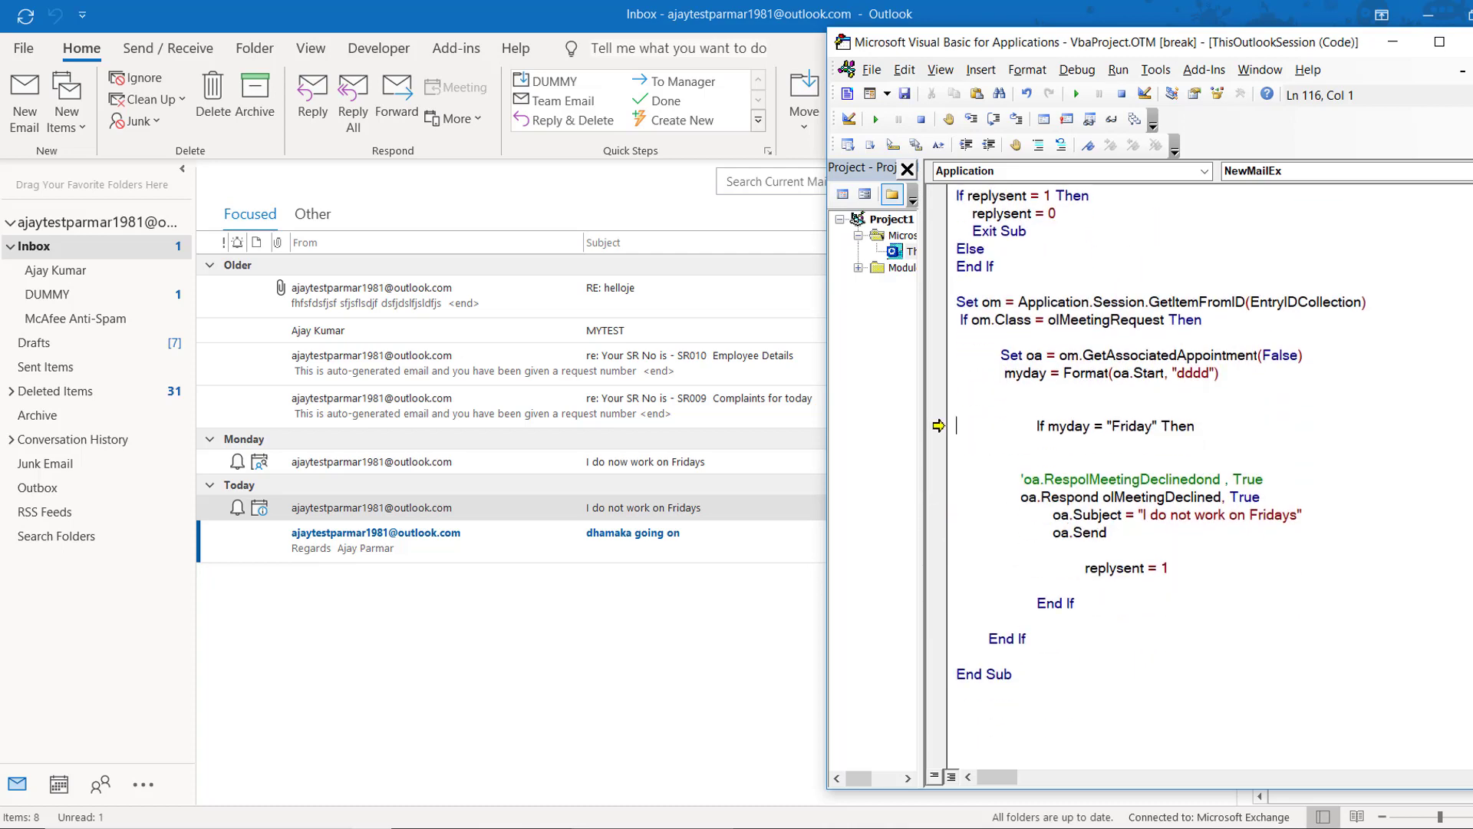
left_click(972, 120)
left_click(972, 120)
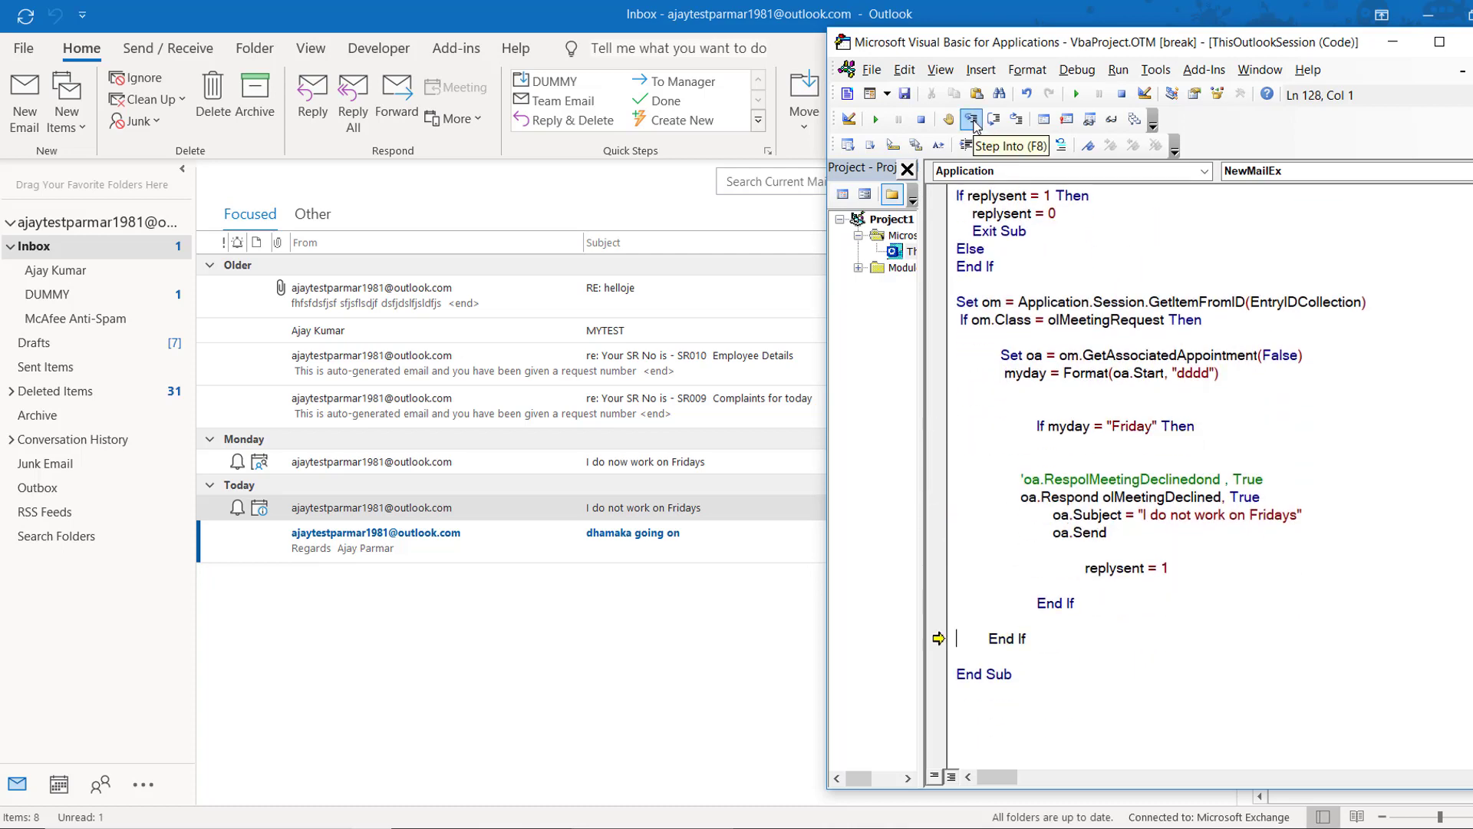
left_click(972, 120)
left_click(972, 120)
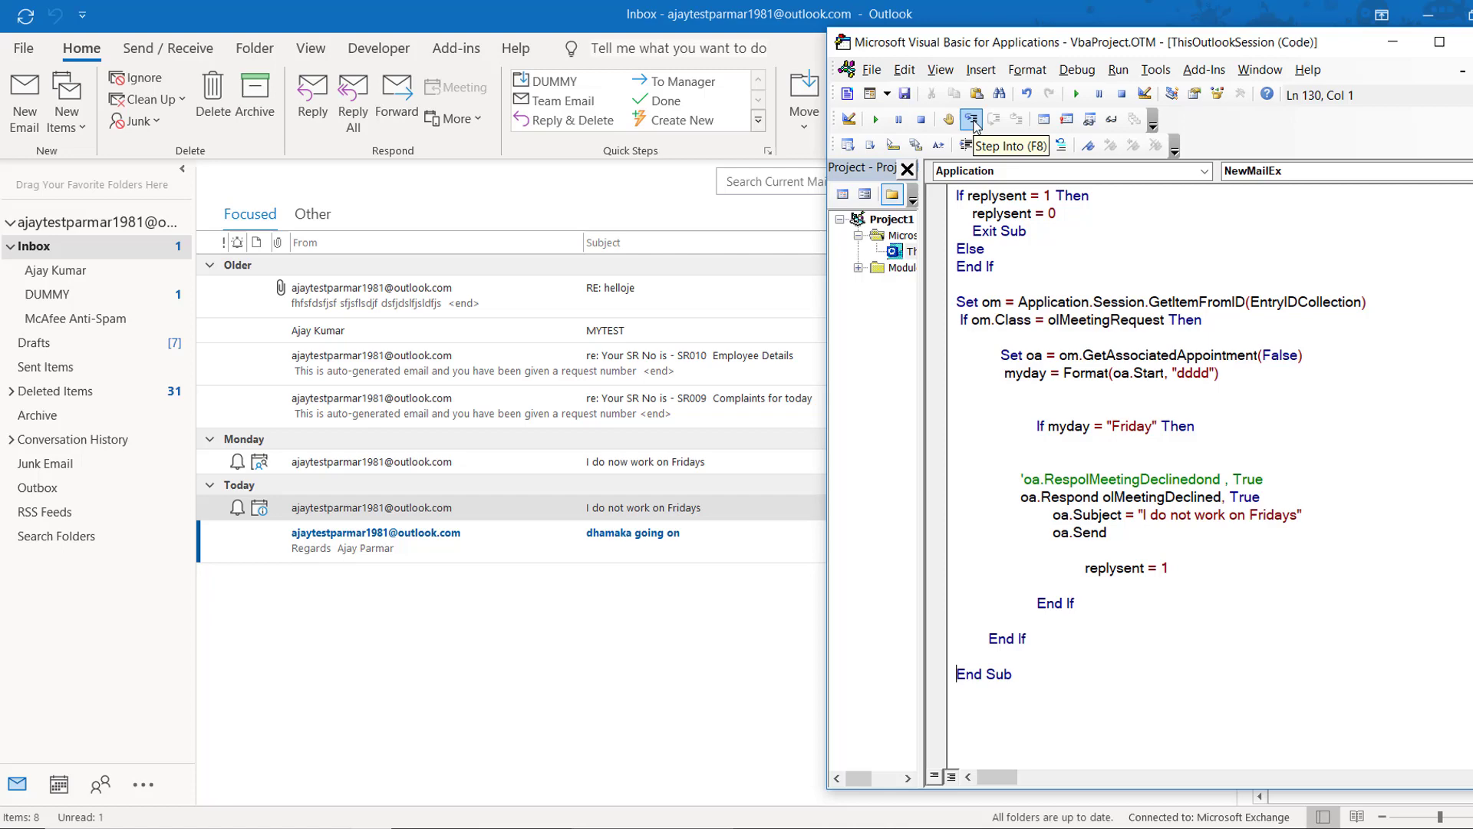
left_click(968, 478)
scroll(1013, 414, "up", 1)
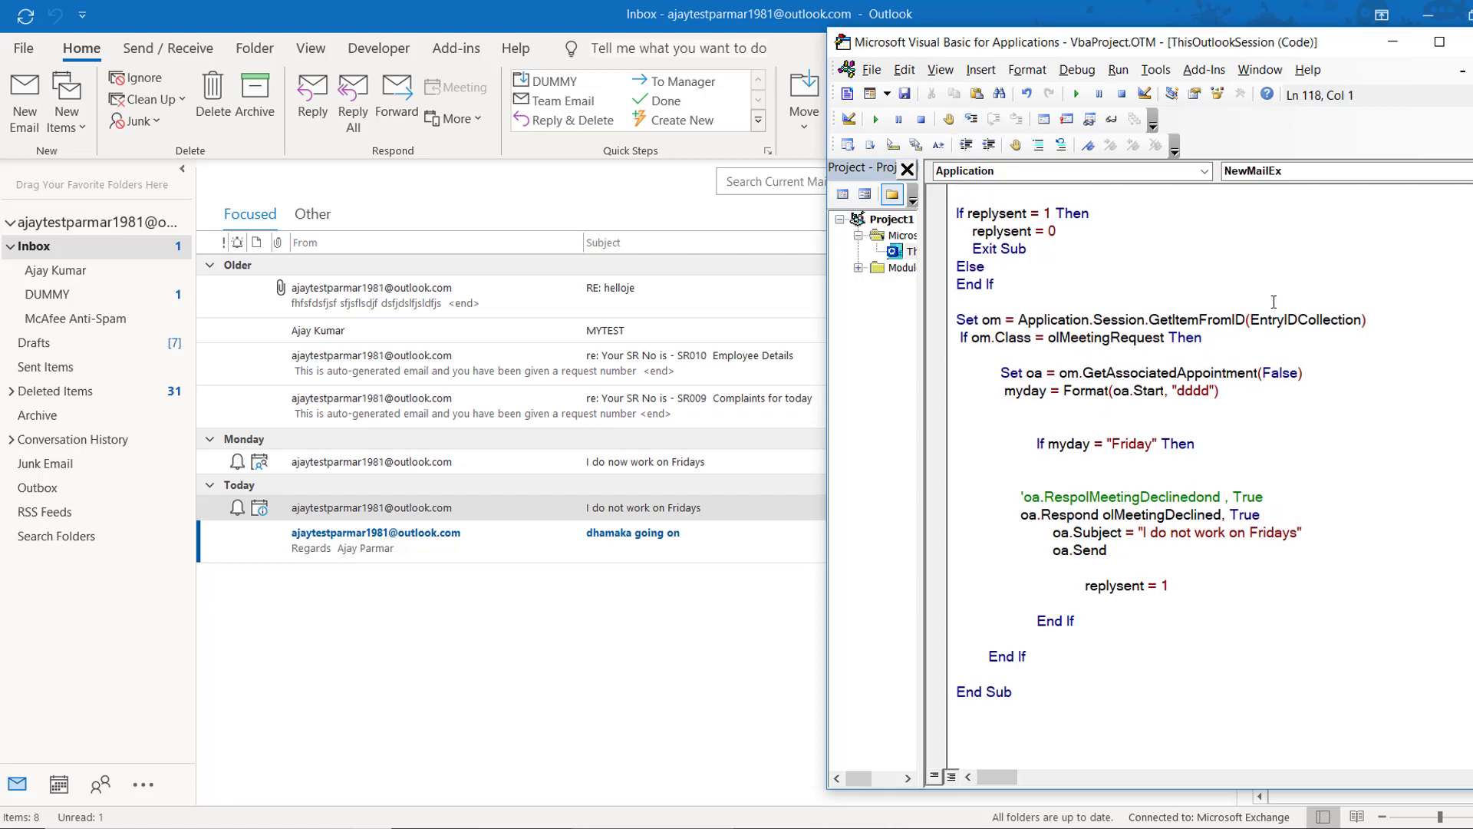
- Review the weekday format line and select the On Error Resume Next statement
left_click(1339, 384)
scroll(1182, 472, "up", 12)
scroll(1182, 471, "down", 2)
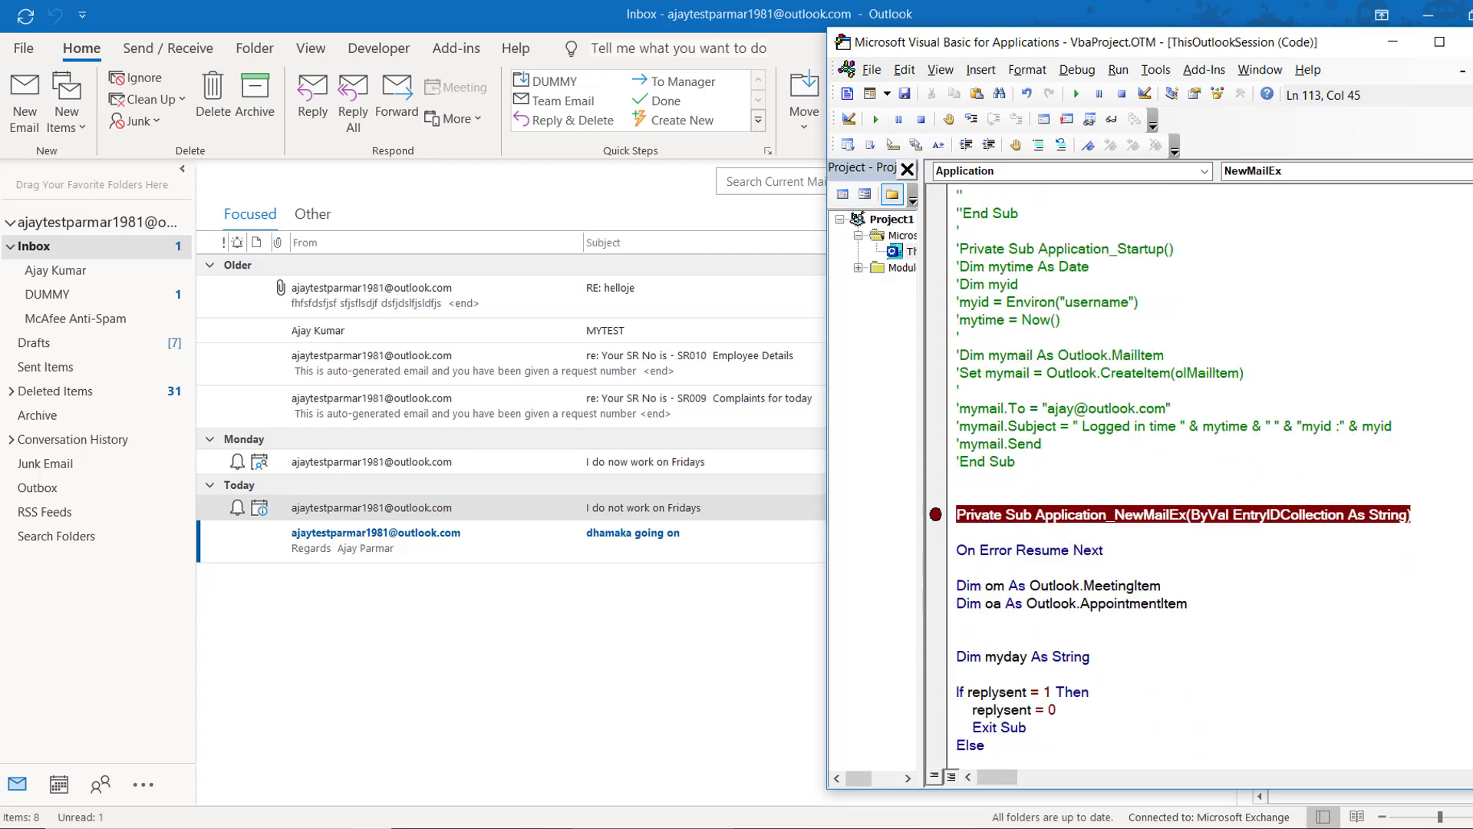
scroll(1182, 472, "down", 3)
scroll(1181, 472, "down", 4)
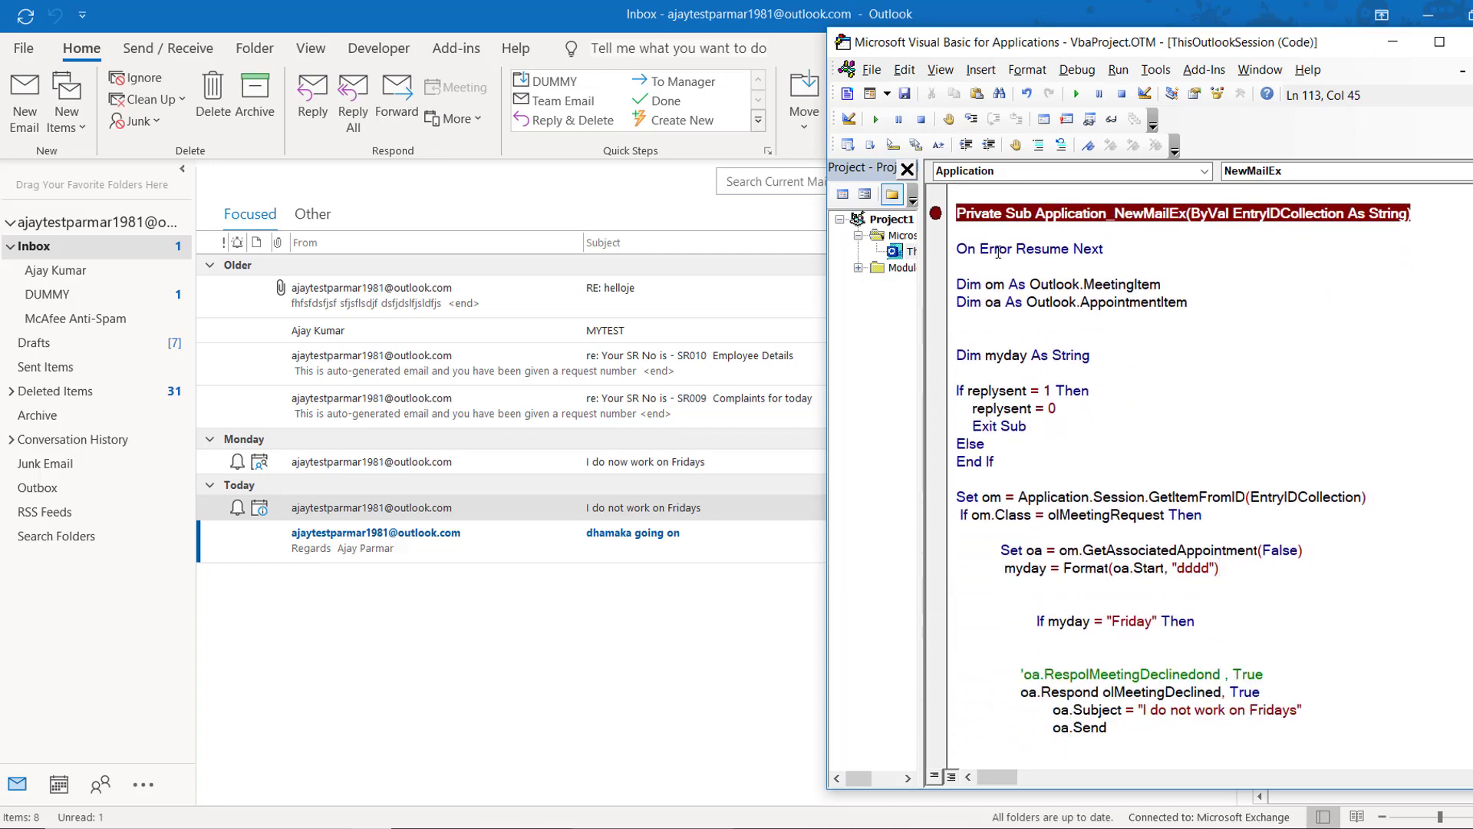
left_click(969, 253)
key("shift+Right")
key("shift+Right")
key("shift+Right")
key("shift+Right")
key("shift+Right")
key("shift+Right")
key("shift+Right")
key("shift+Right")
key("shift+Right")
key("shift+Right")
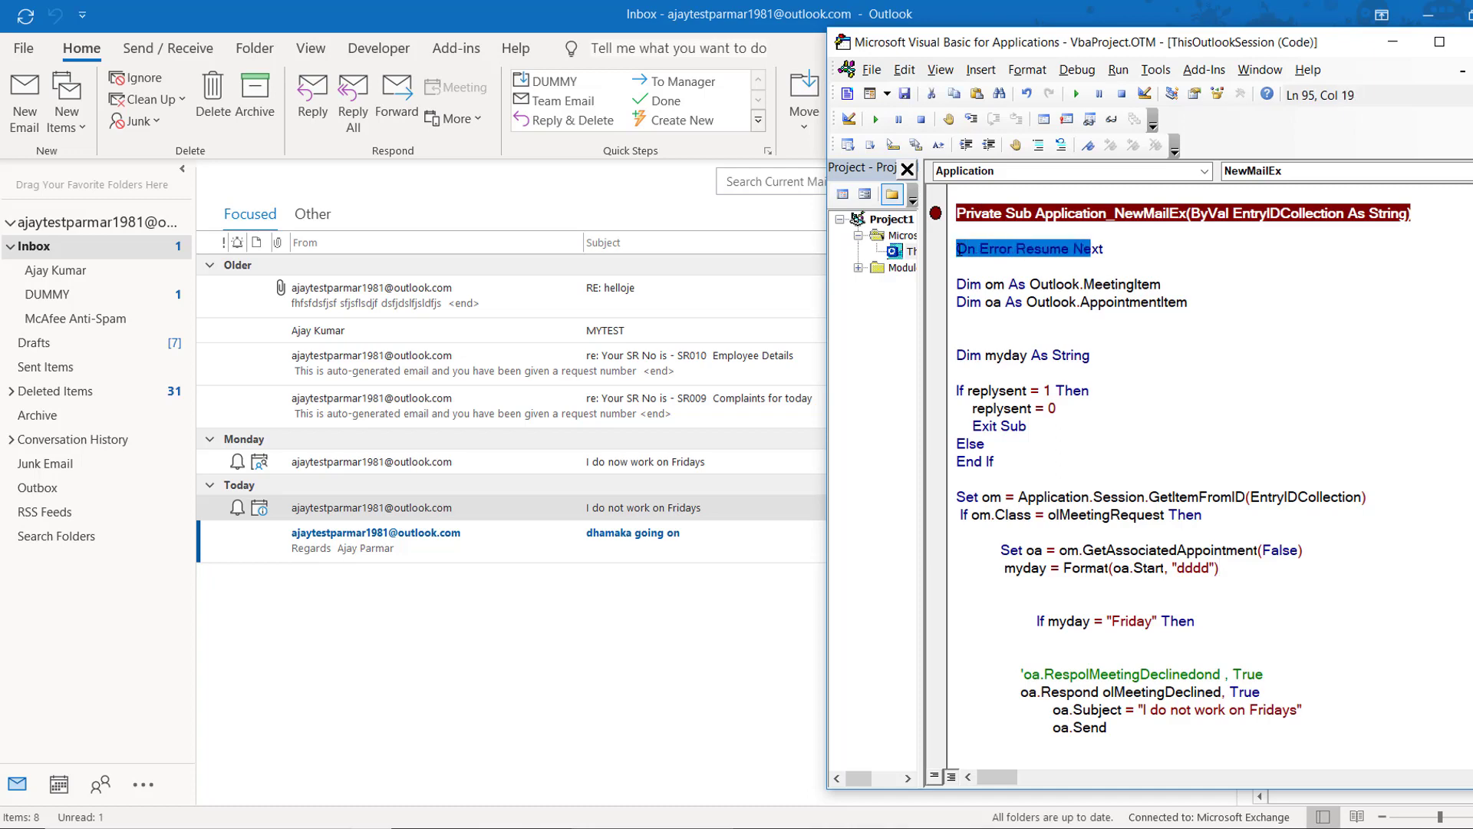
key("shift+Right")
key("shift+Right")
left_click(1114, 334)
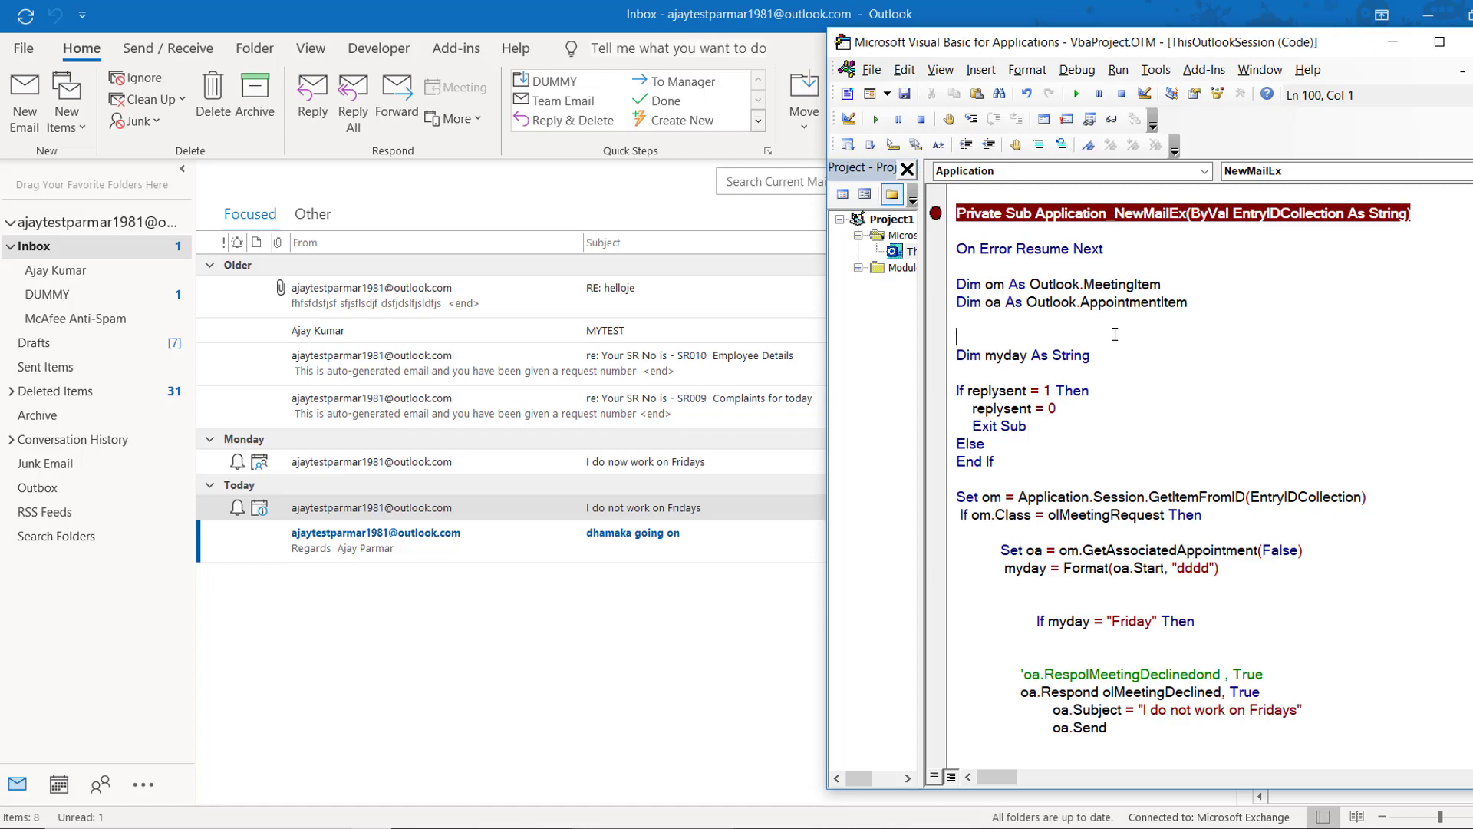
- Inspect the word Error, the om.Class check and the End If line
double_click(995, 250)
left_click(1109, 427)
left_click(1105, 532)
left_click(1092, 460)
- Maximize the VBA editor and review the Else line and the Friday check
left_click(1441, 46)
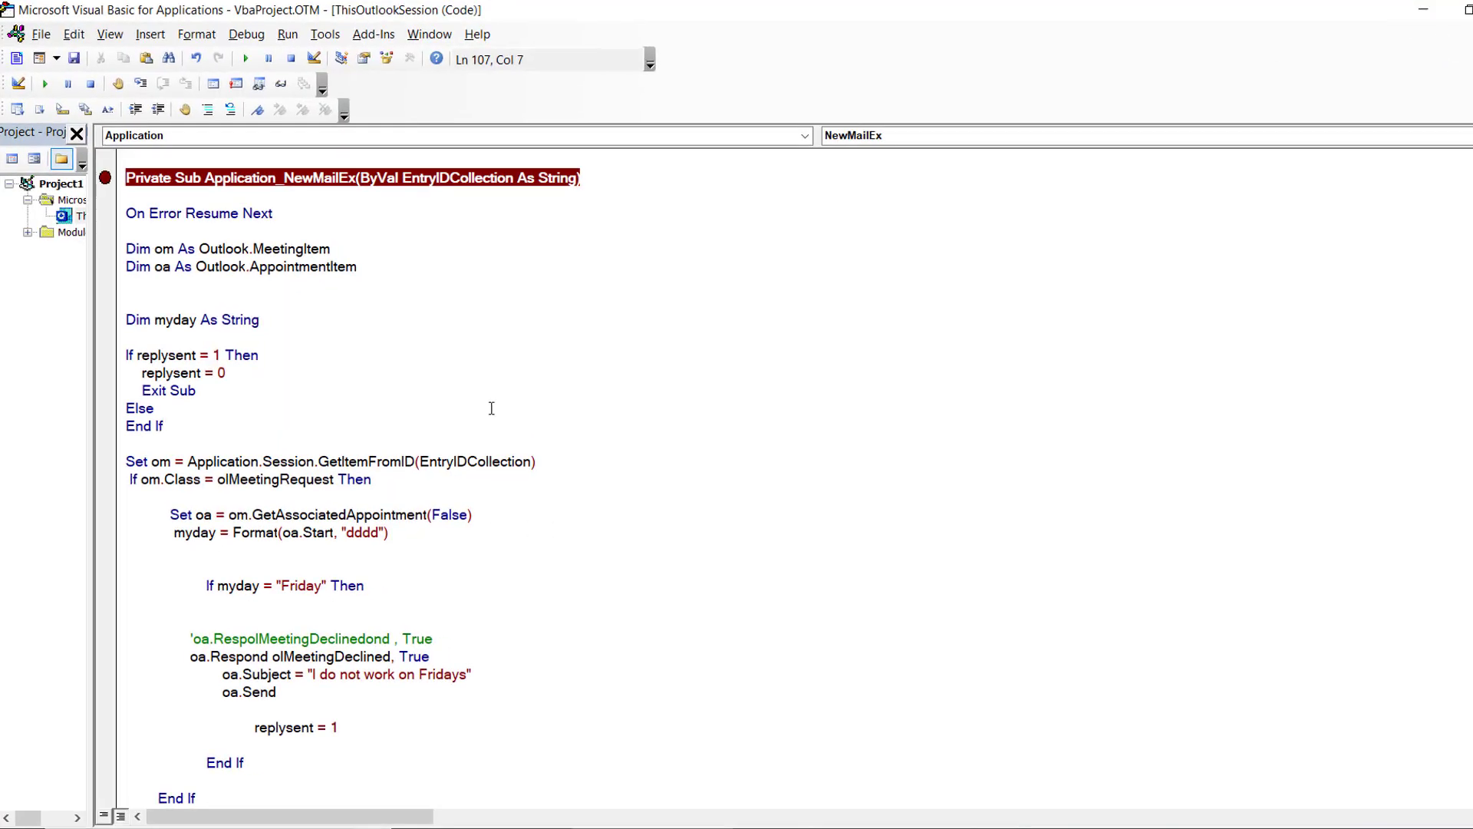
key("Up")
left_click(292, 601)
left_click(427, 588)
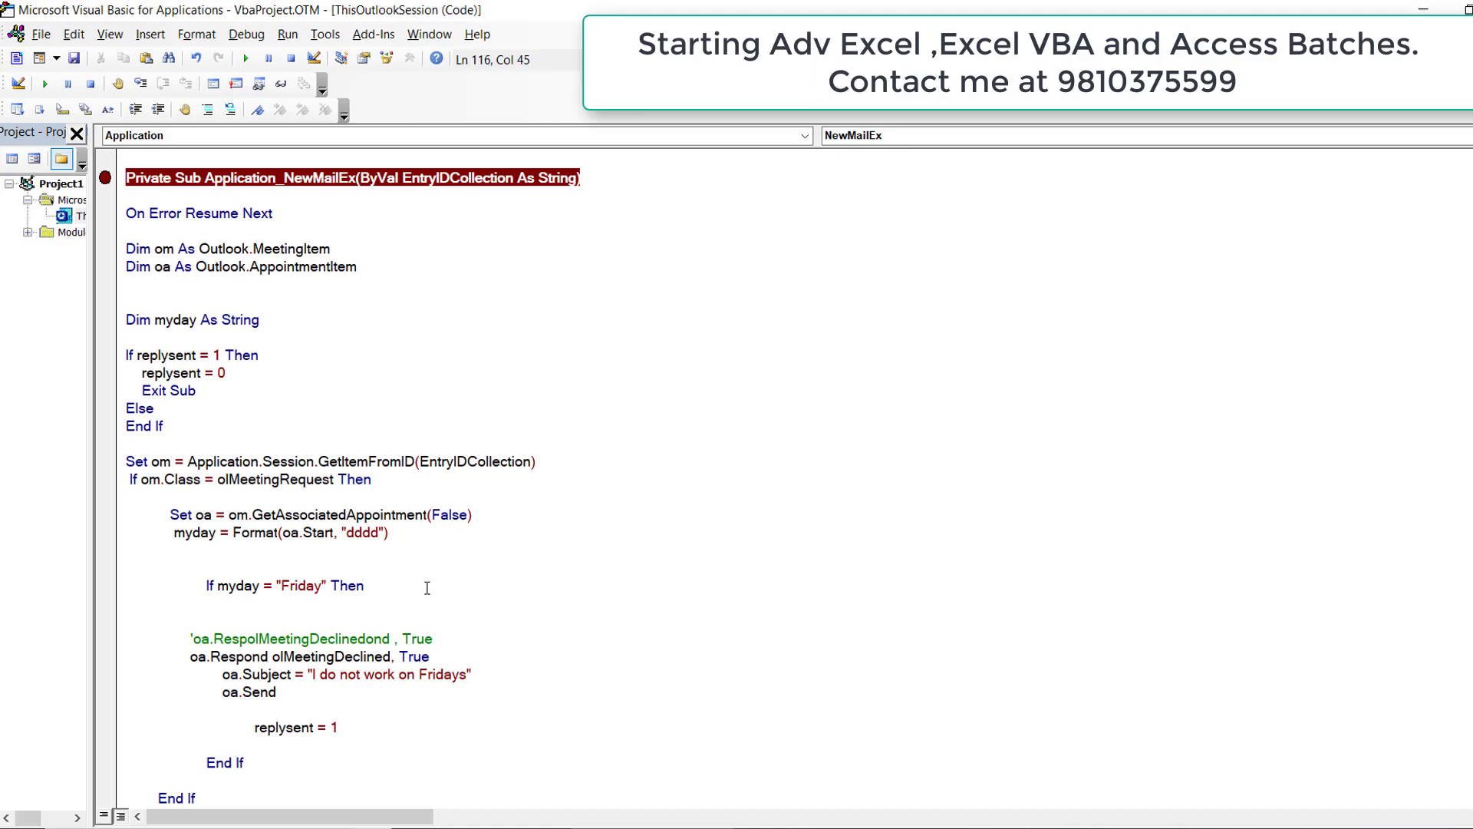